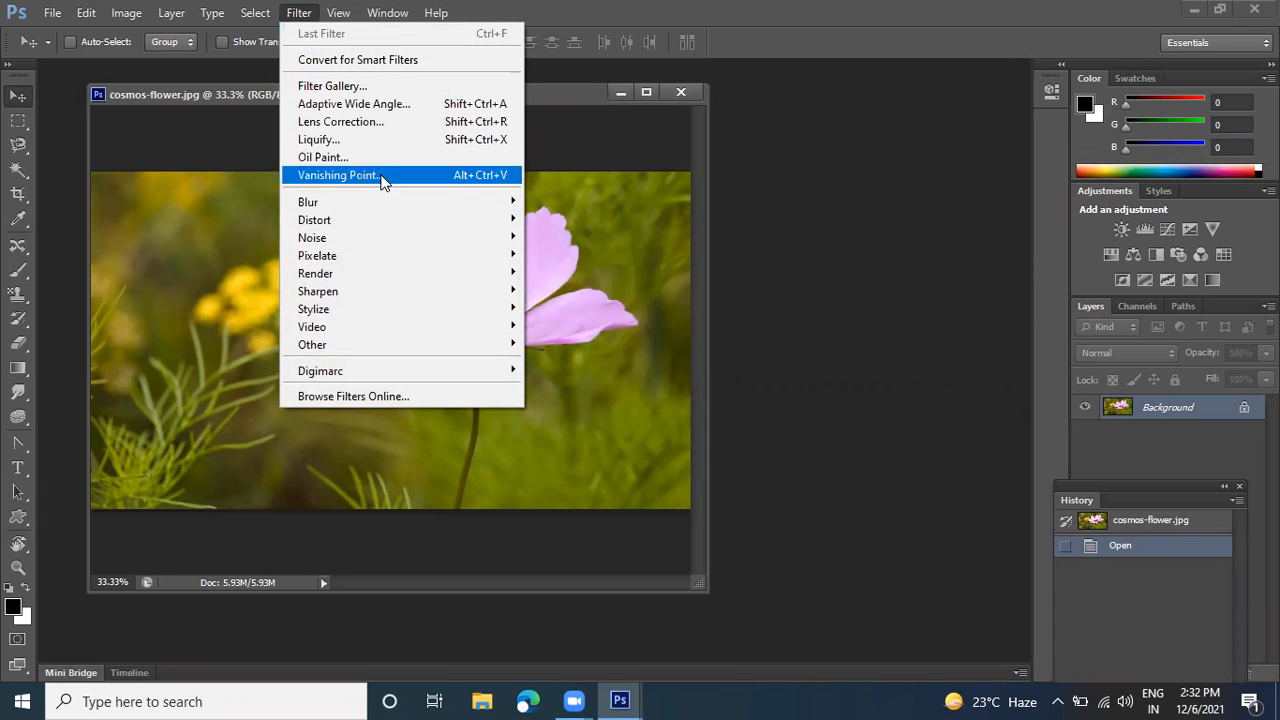
mouse_move(365, 220)
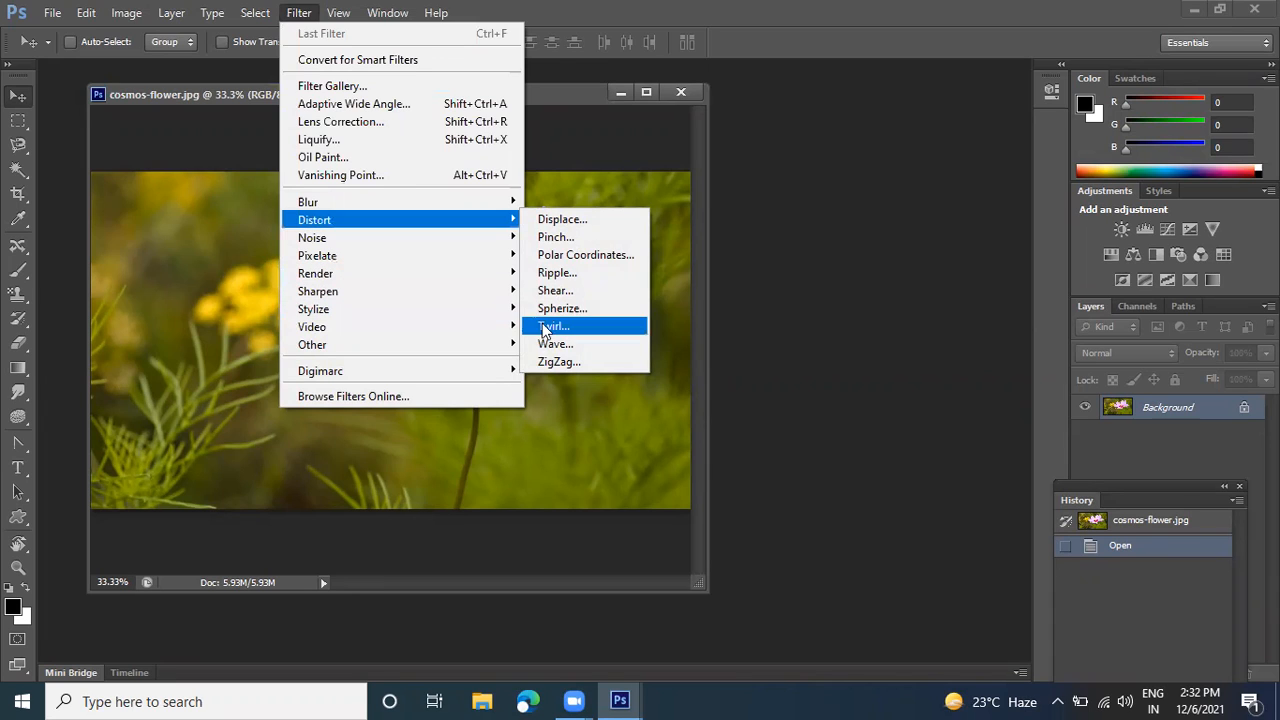
click(575, 93)
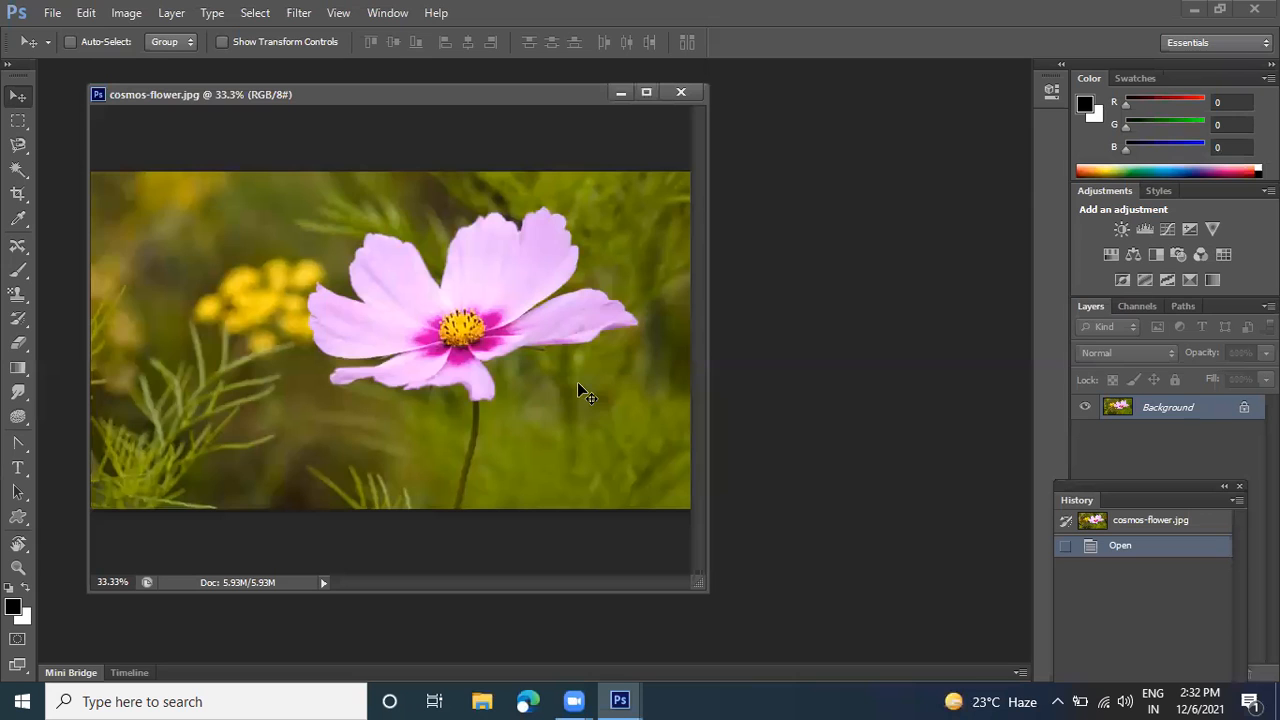
Enlarge the cosmos-flower.jpg document window and zoom the image to 66.67%
scroll(534, 397, up, 1)
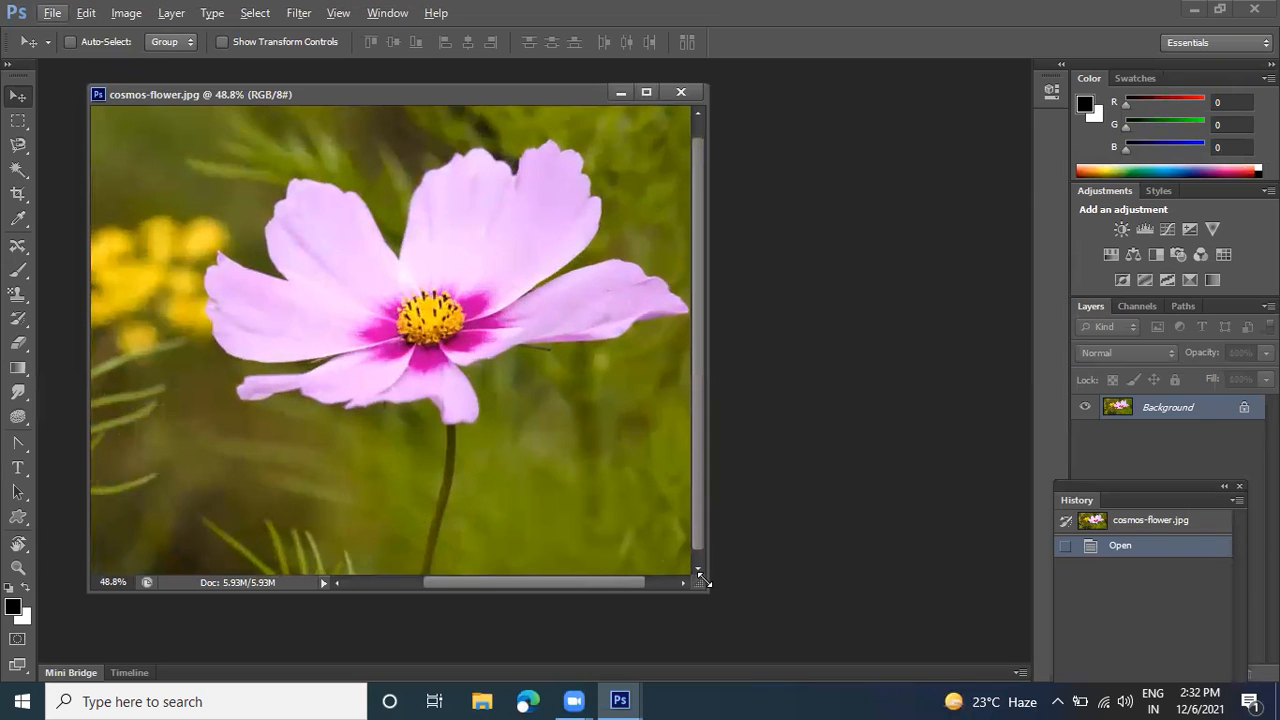
drag(705, 580, 1034, 618)
key(ctrl+plus)
key(ctrl+plus)
key(ctrl+plus)
key(ctrl+plus)
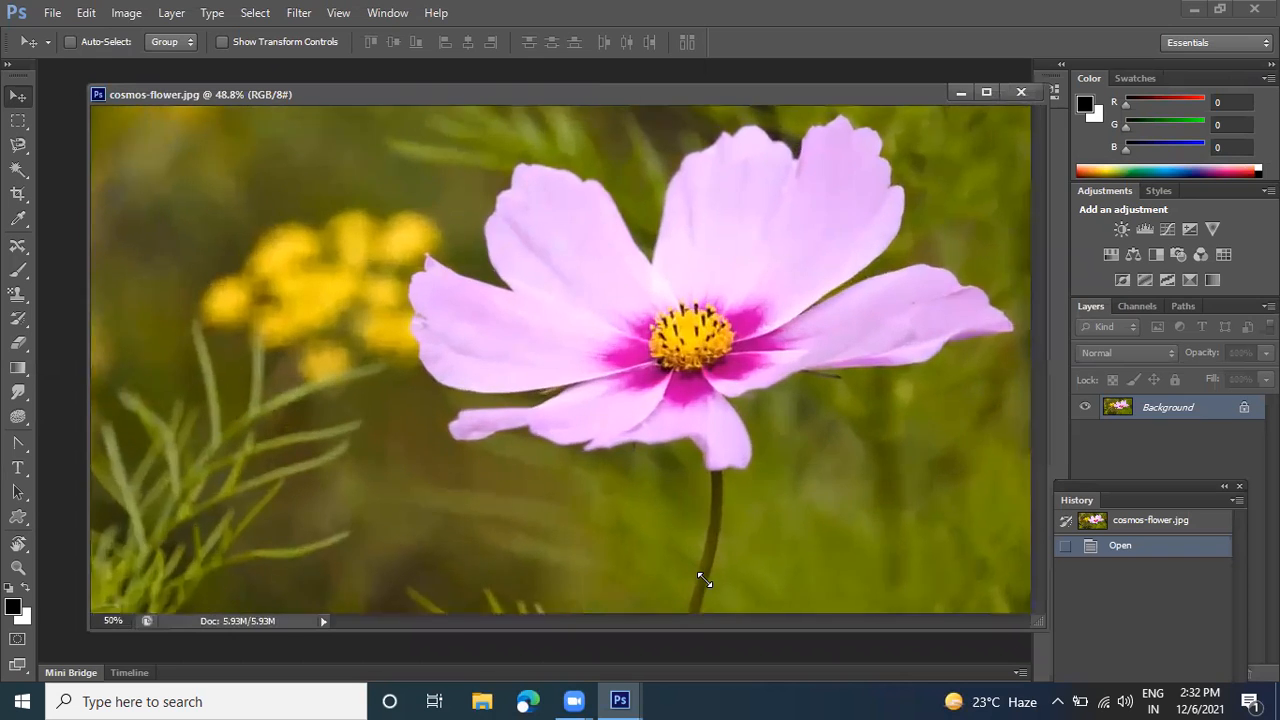
key(ctrl+minus)
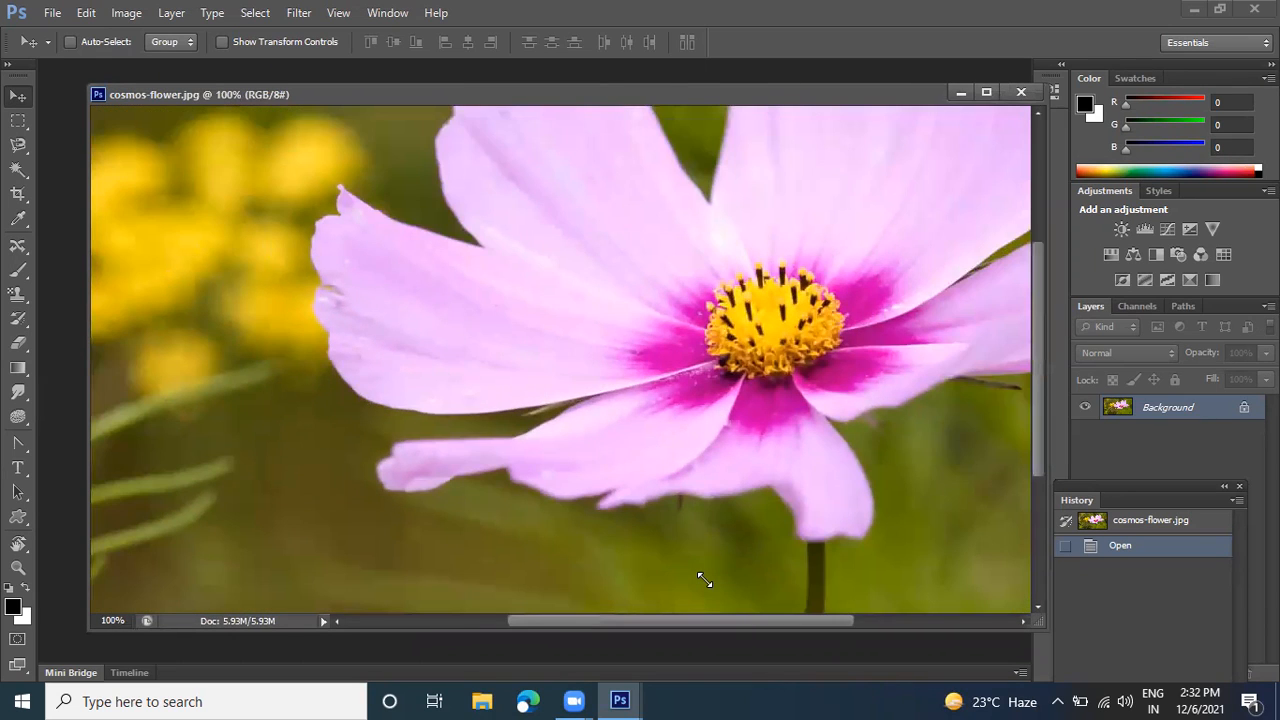
key(ctrl+minus)
key(ctrl+minus)
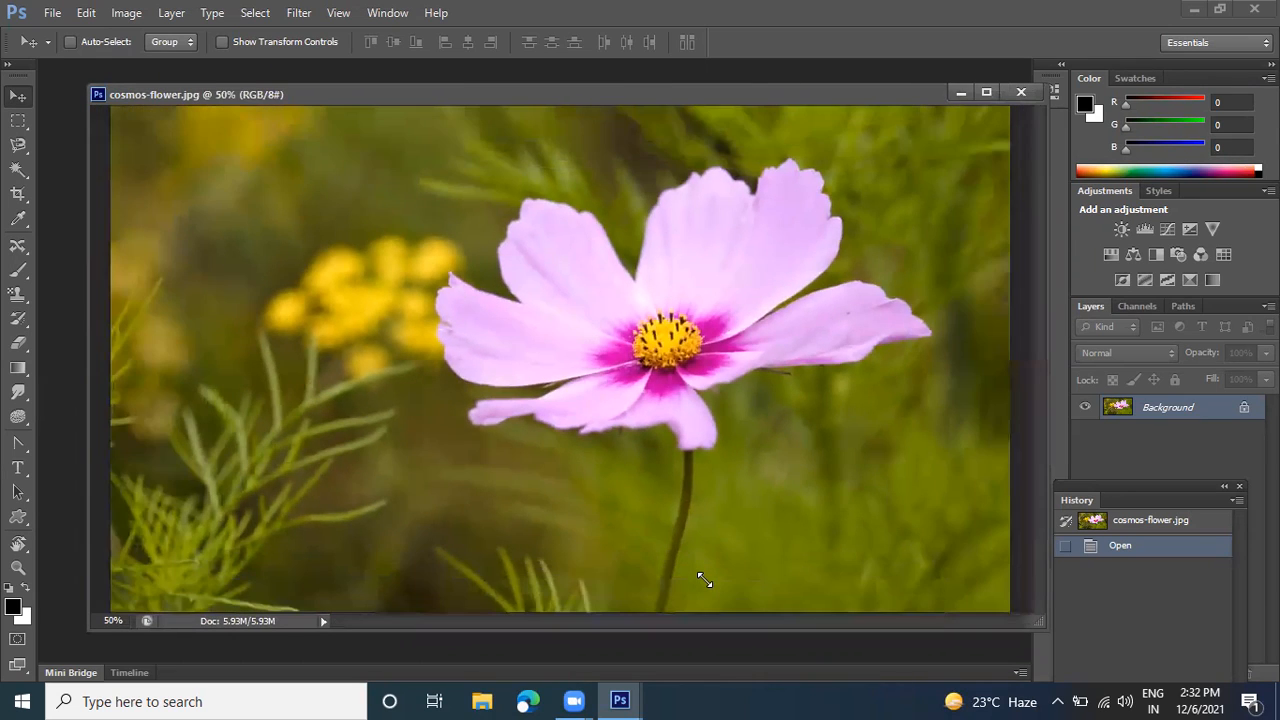
key(ctrl+plus)
key(ctrl+plus)
key(ctrl+minus)
key(ctrl+plus)
key(ctrl+plus)
key(ctrl+minus)
key(ctrl+minus)
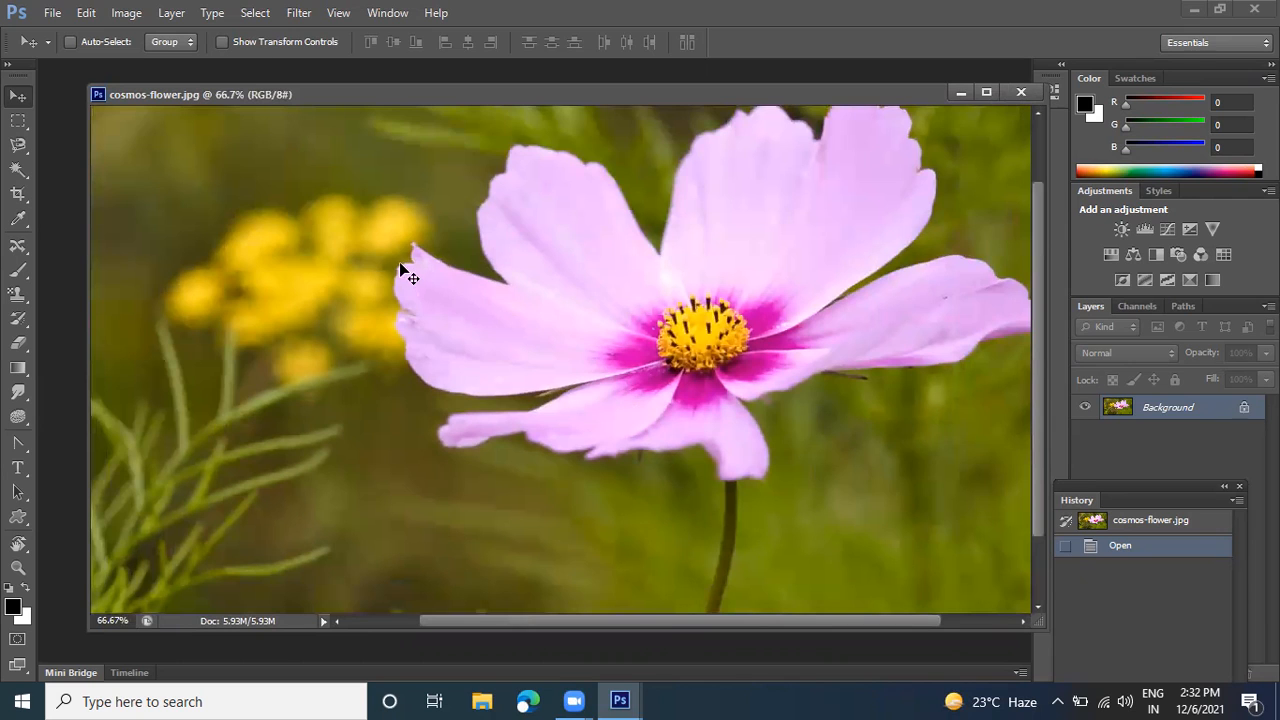
Apply the ZigZag distortion to the flower image with Amount 23, Ridges 6 and the Pond Ripples style
click(299, 13)
mouse_move(457, 221)
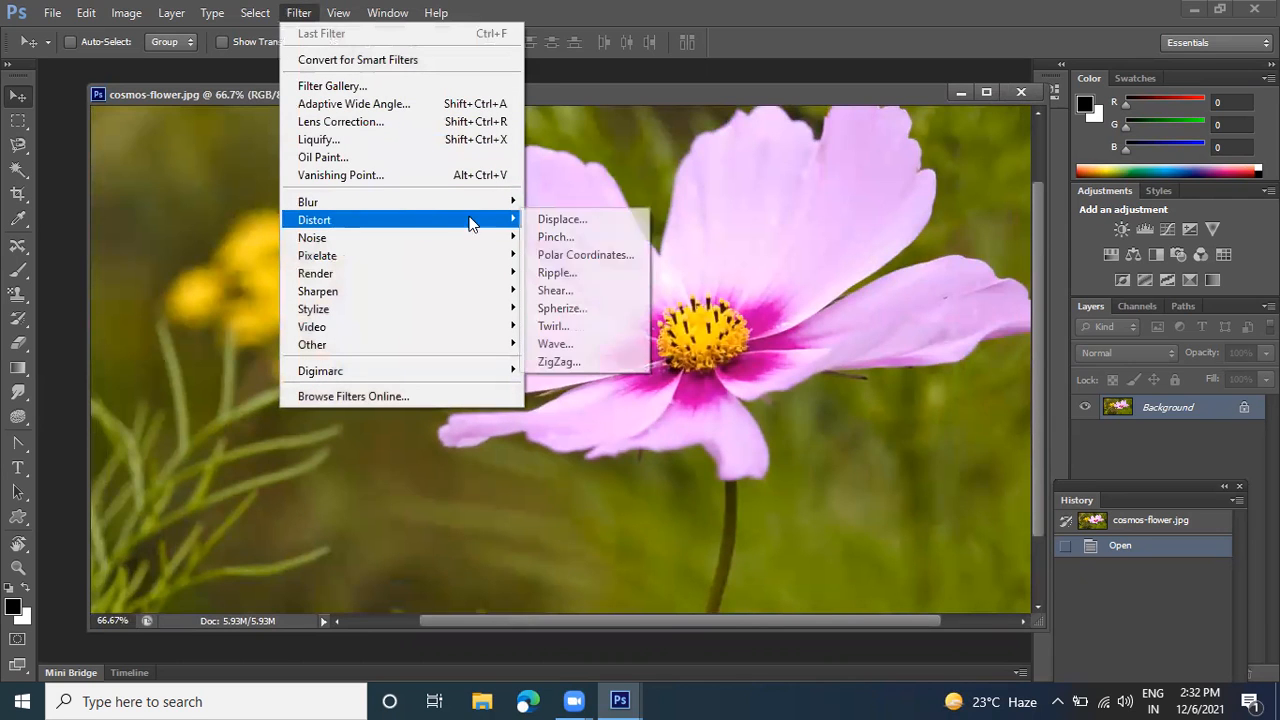
click(579, 364)
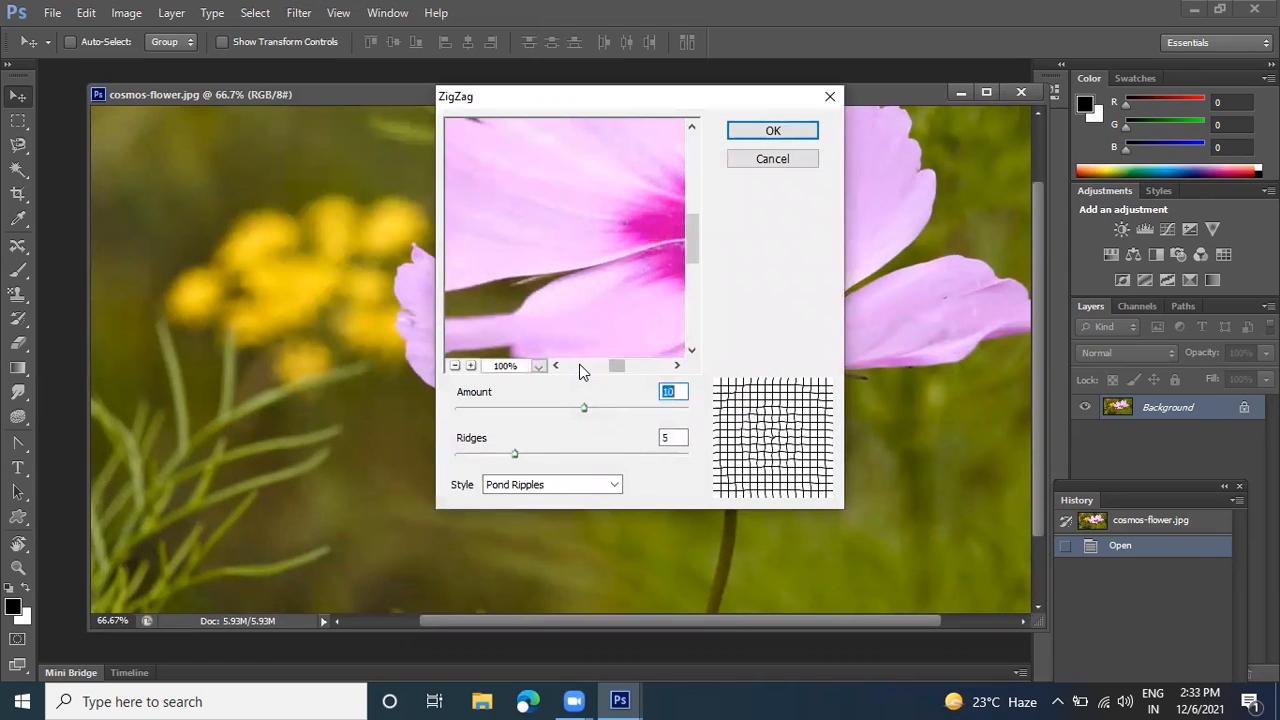
drag(626, 103, 697, 121)
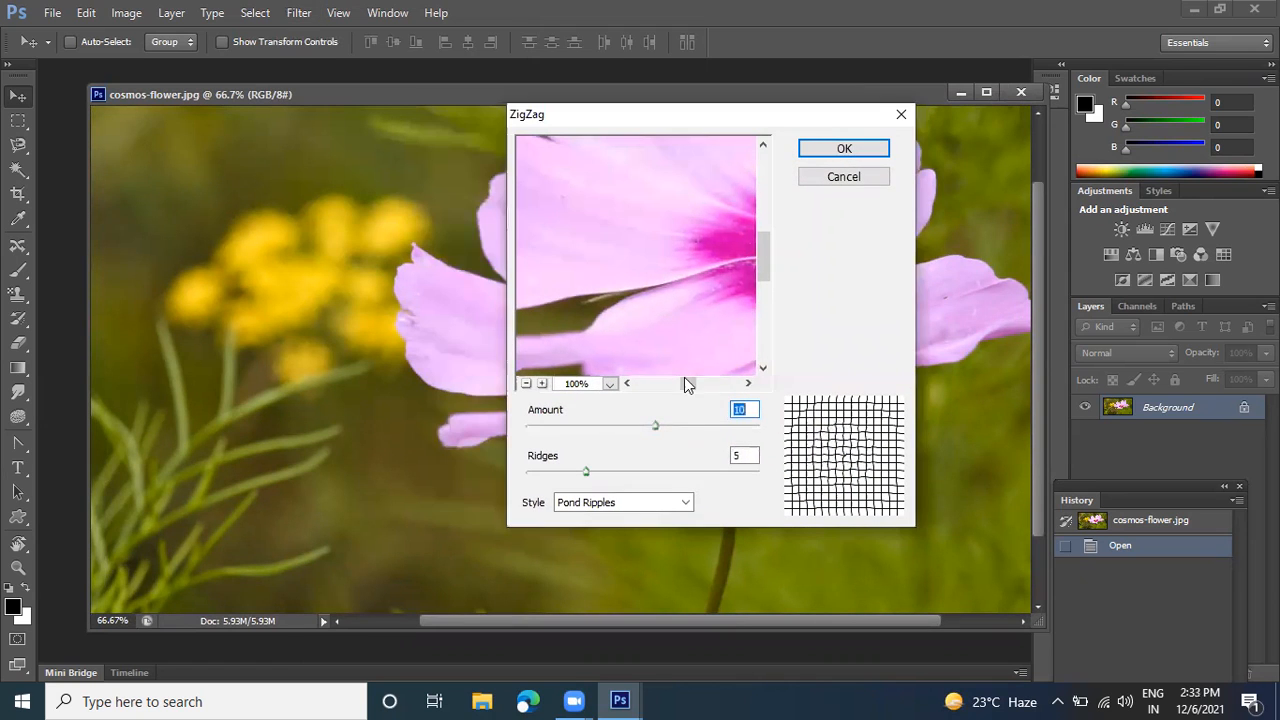
mouse_move(654, 429)
mouse_down()
mouse_move(611, 429)
mouse_move(694, 436)
mouse_move(657, 429)
mouse_move(670, 429)
mouse_up()
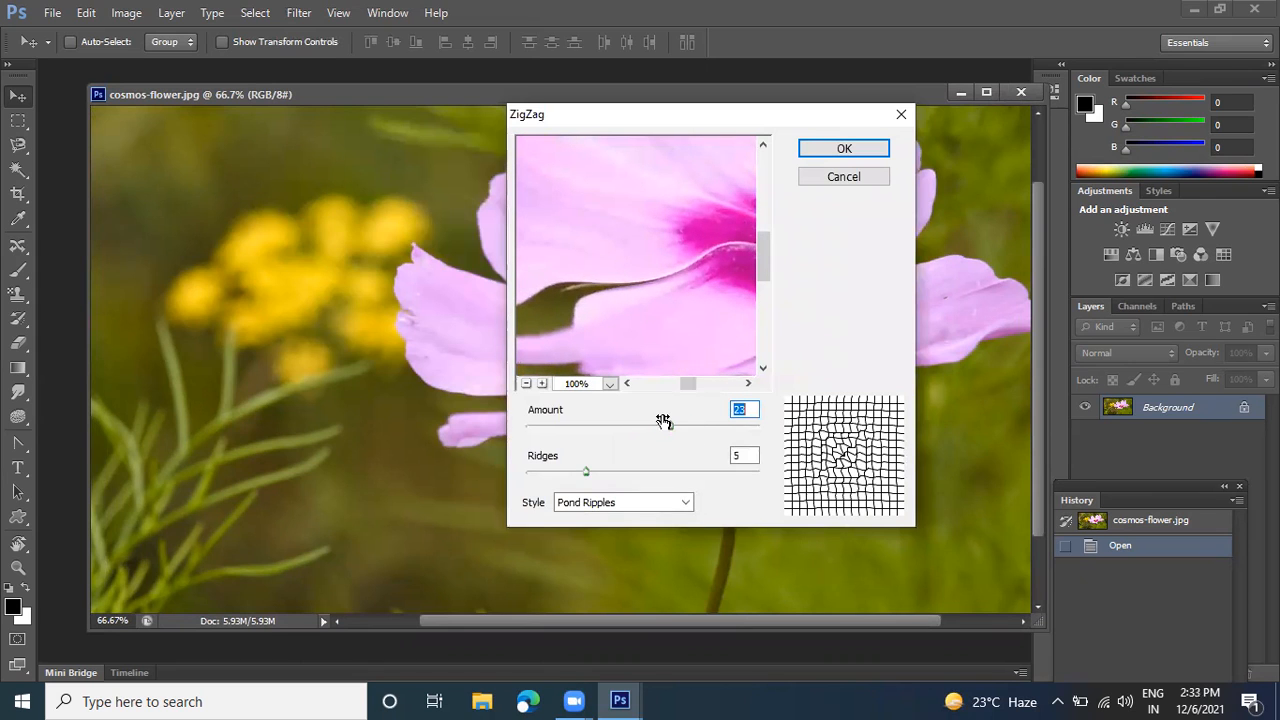
mouse_move(585, 472)
mouse_down()
mouse_move(606, 471)
mouse_move(591, 471)
mouse_up()
click(838, 150)
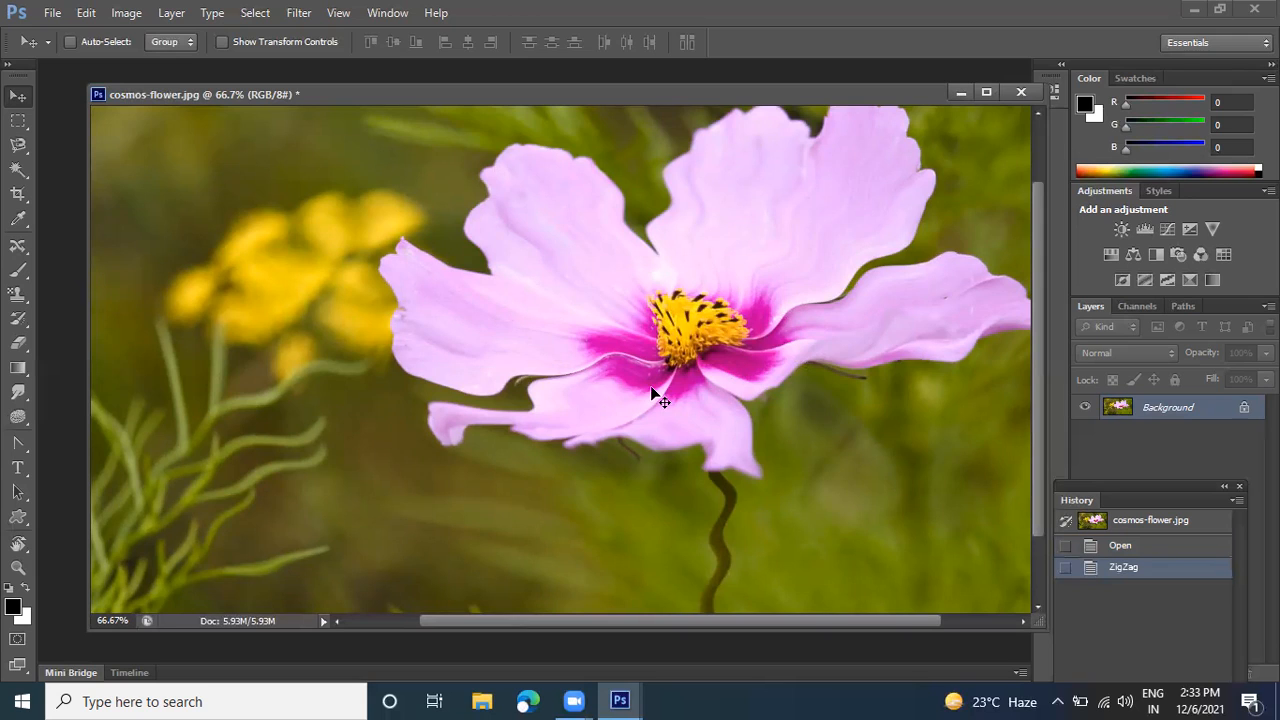
Add the horizontal text "hello" over the yellow flowers and commit it
click(18, 468)
click(28, 477)
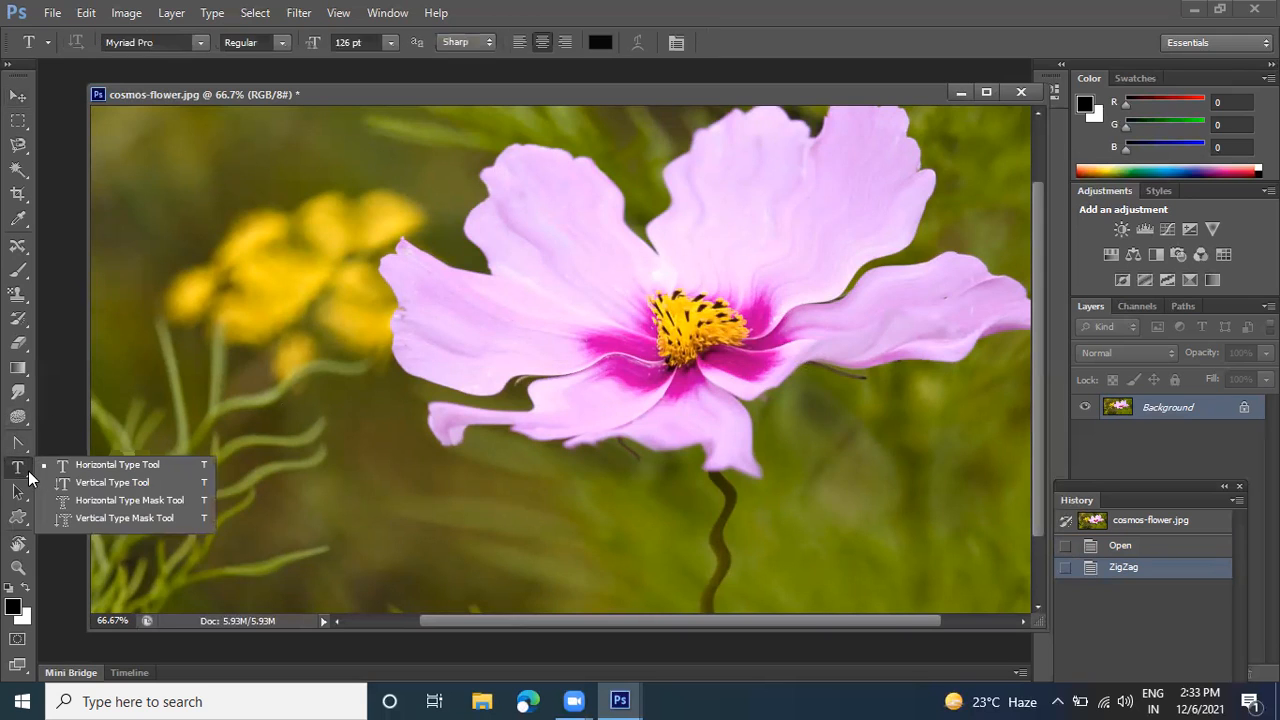
click(85, 468)
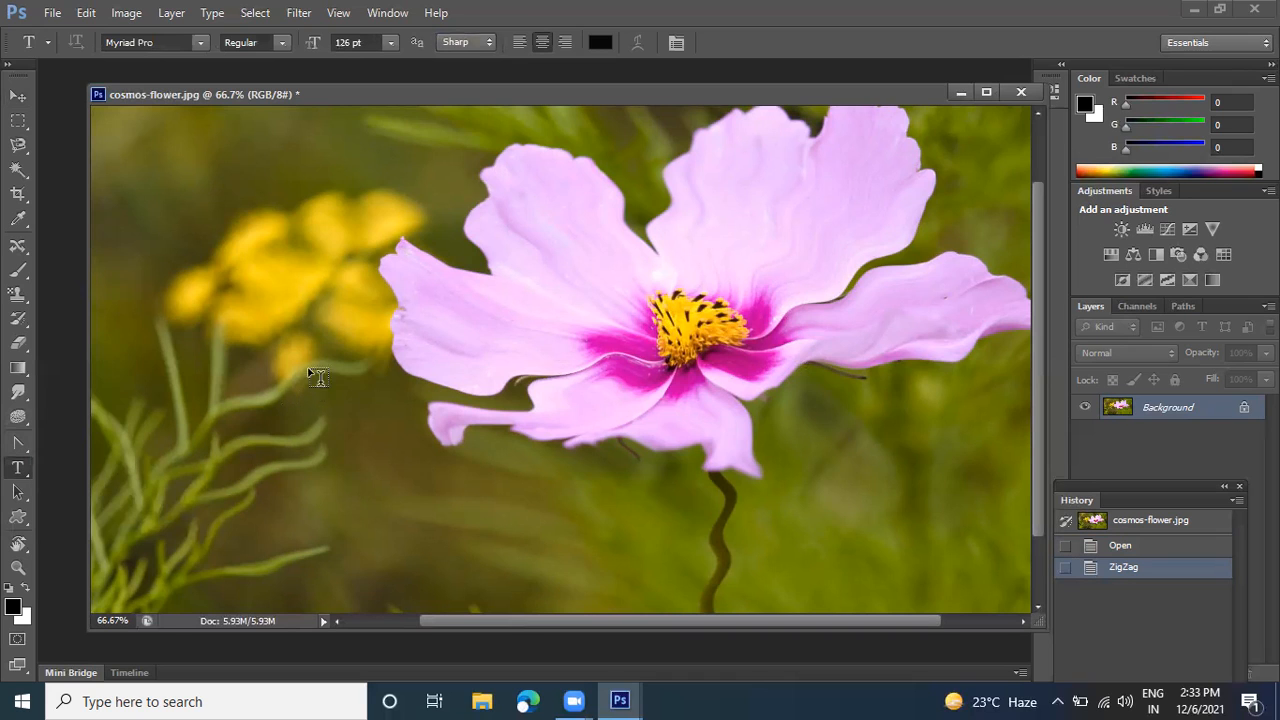
click(431, 380)
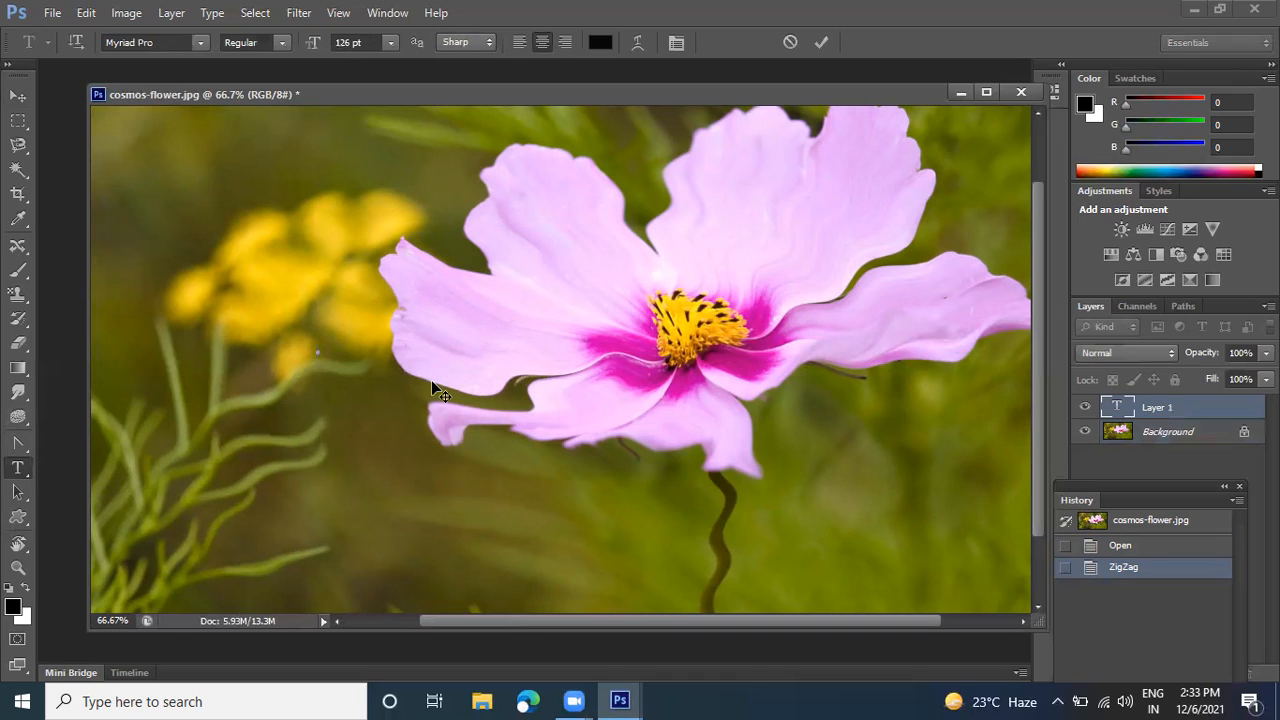
text(hello)
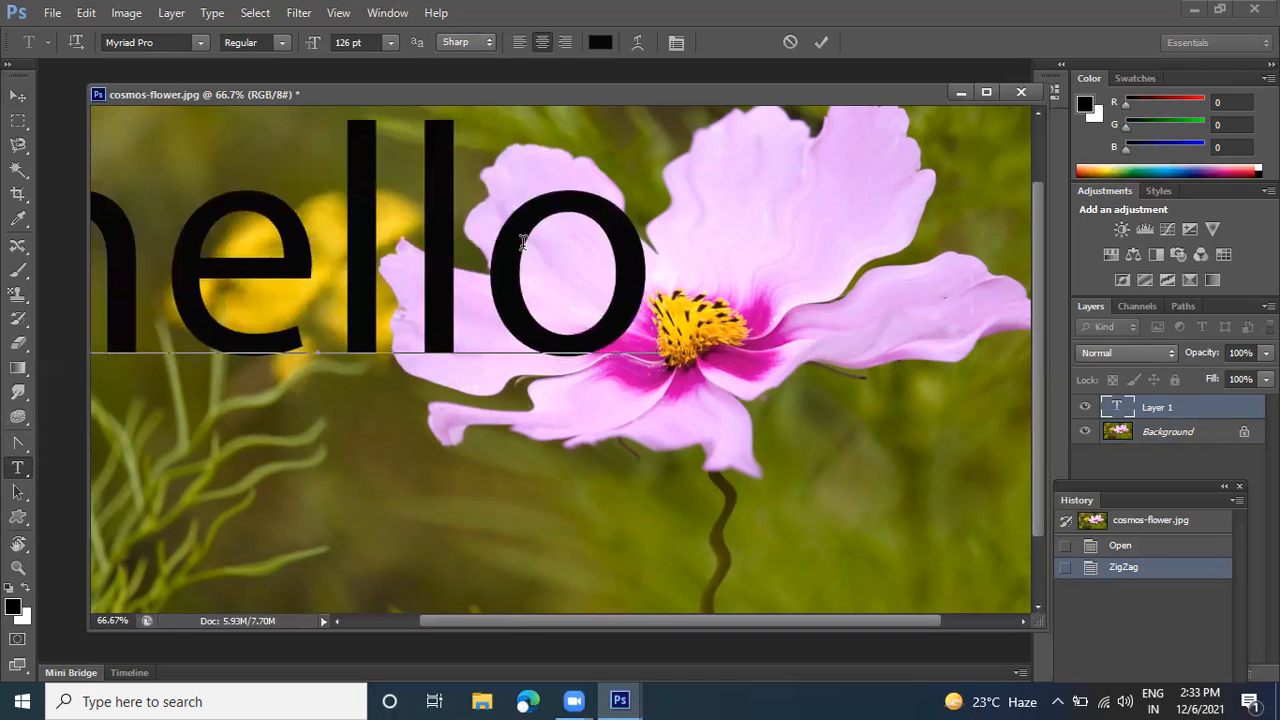
click(820, 43)
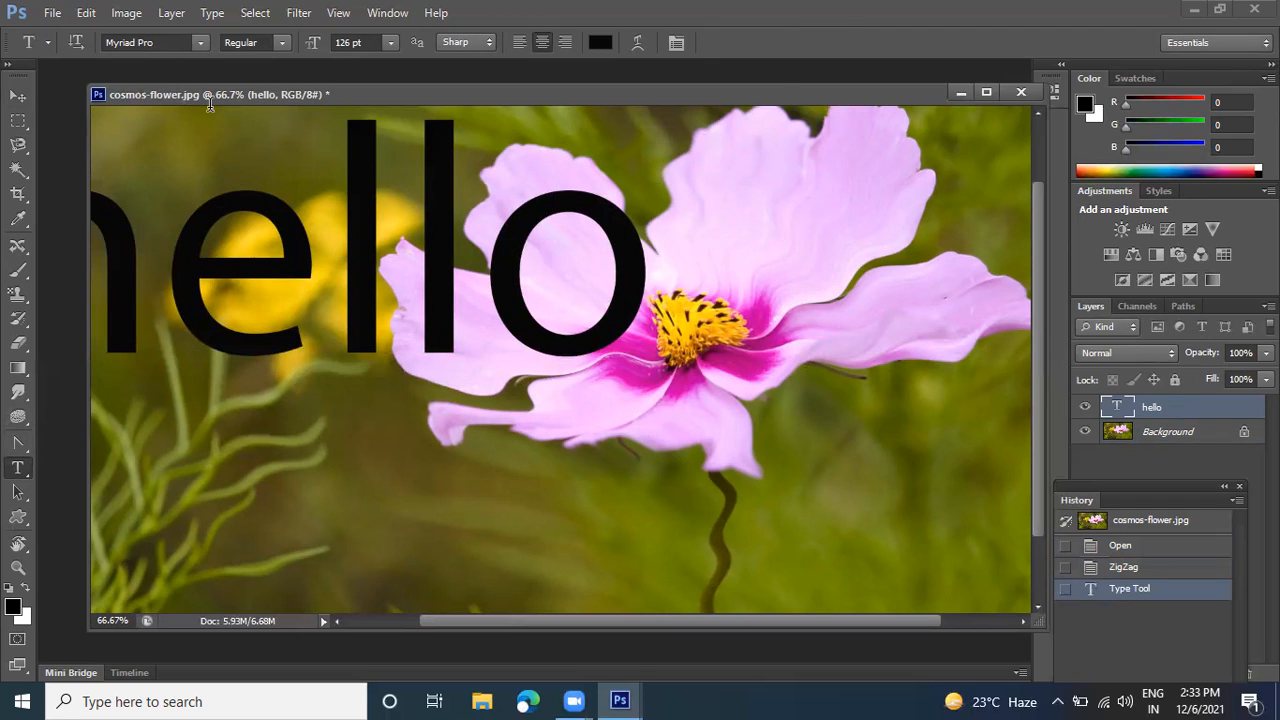
Reposition the "hello" text so the whole word lies across the pink flower
key(ctrl+t)
drag(514, 223, 730, 326)
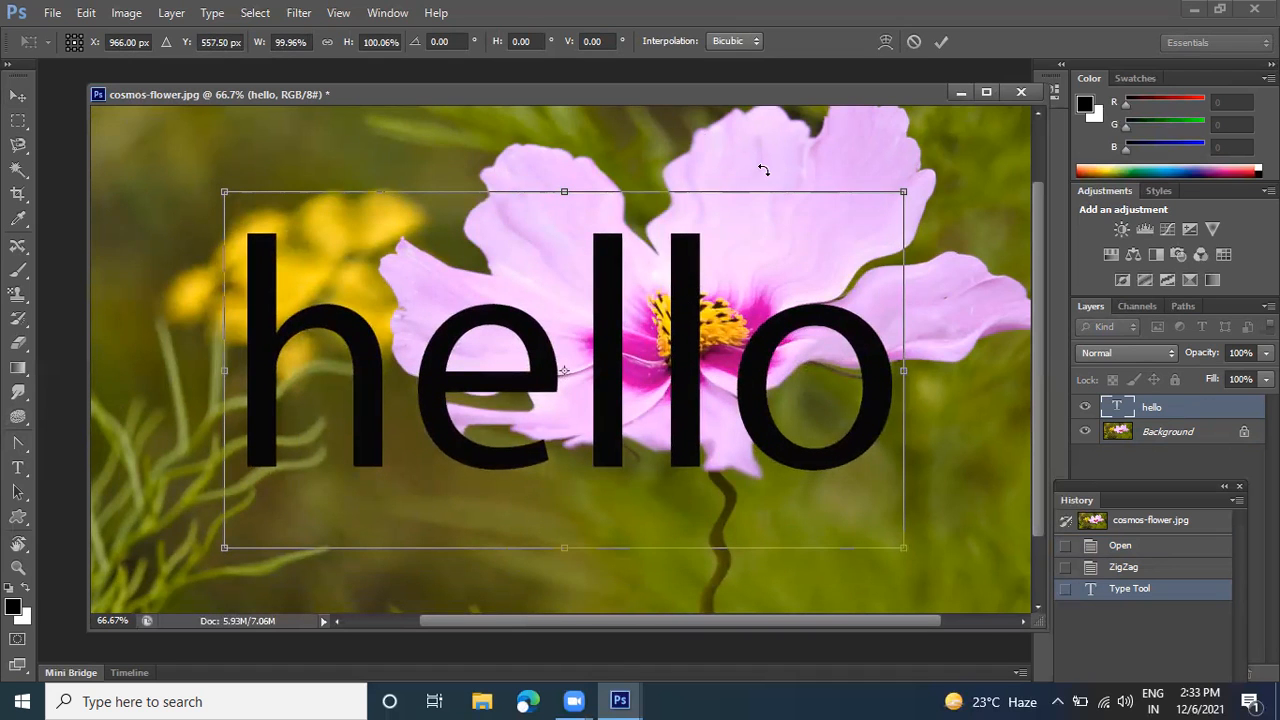
key(Return)
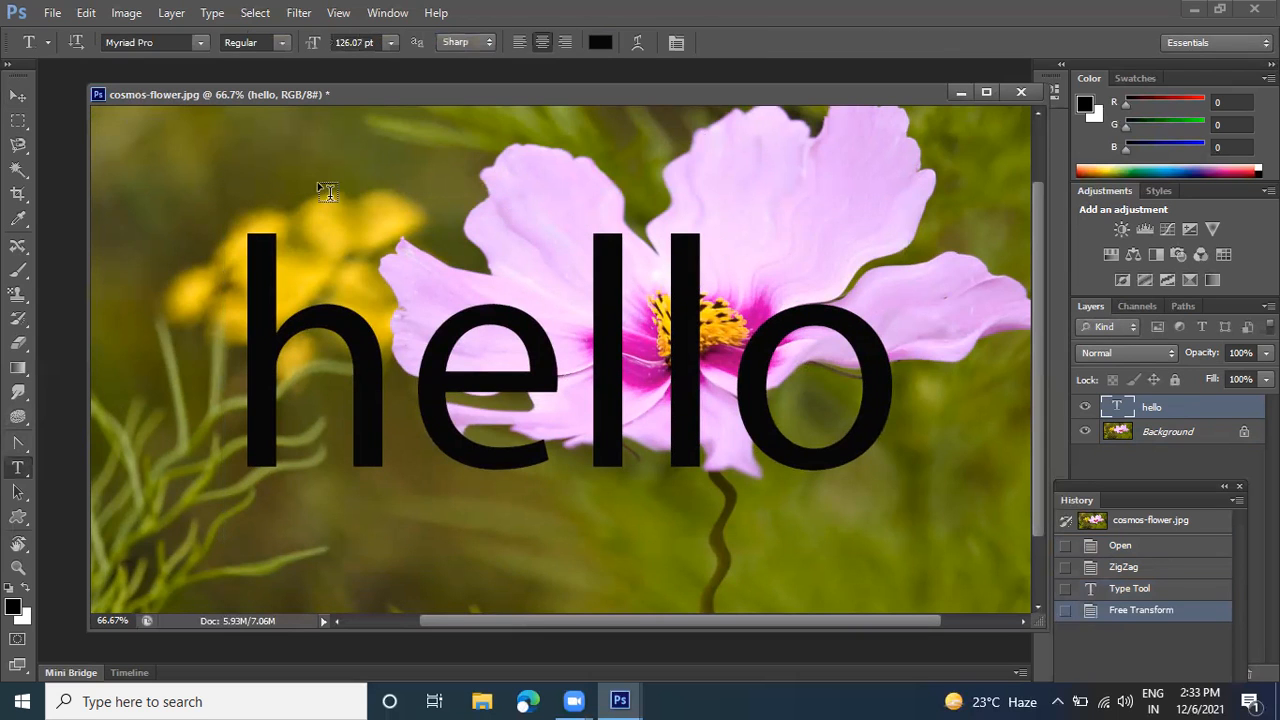
click(18, 95)
mouse_move(316, 325)
mouse_down()
mouse_move(294, 298)
mouse_move(298, 339)
mouse_up()
Start the ZigZag filter on the "hello" layer, rasterizing its type, and reduce the filter preview to 25%
click(298, 13)
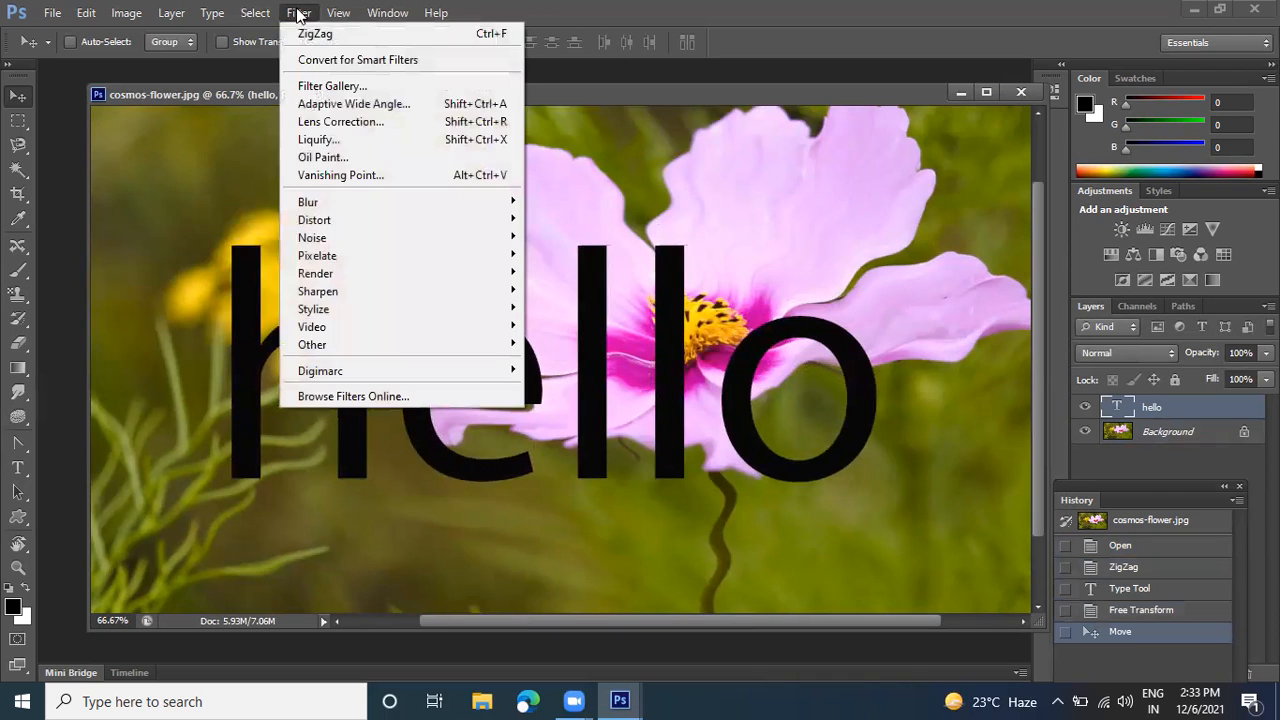
mouse_move(510, 225)
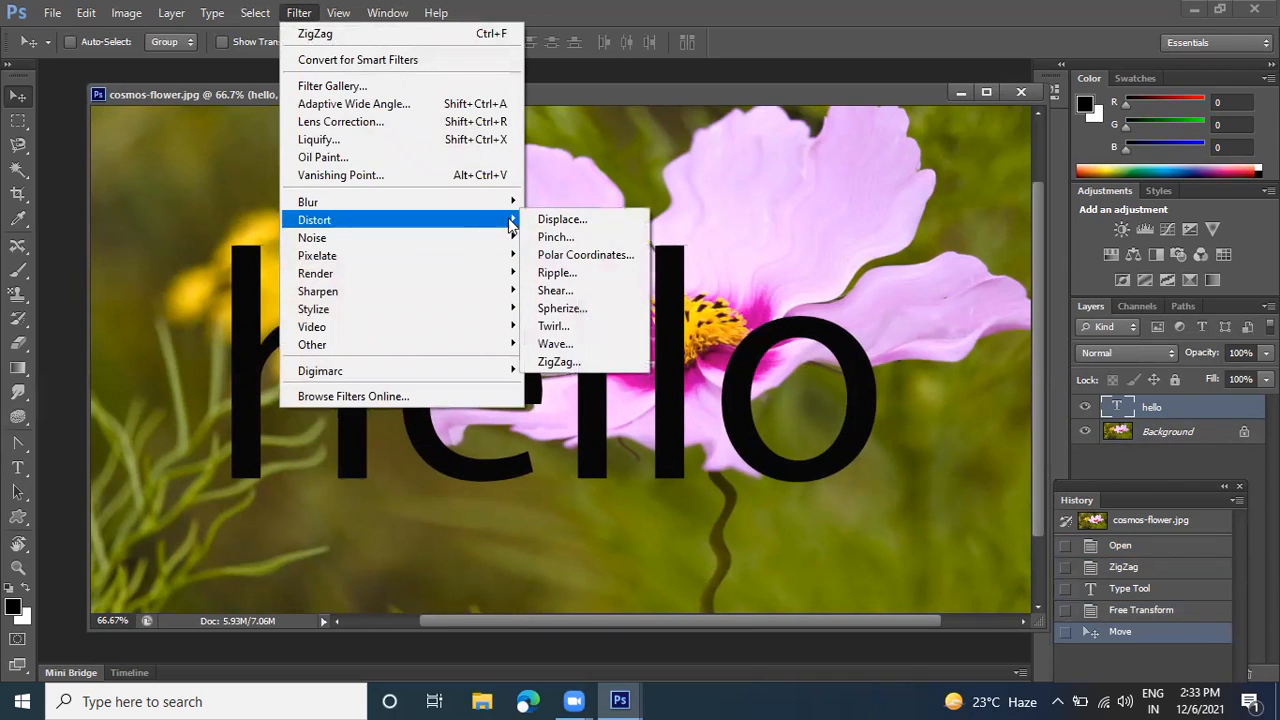
click(583, 360)
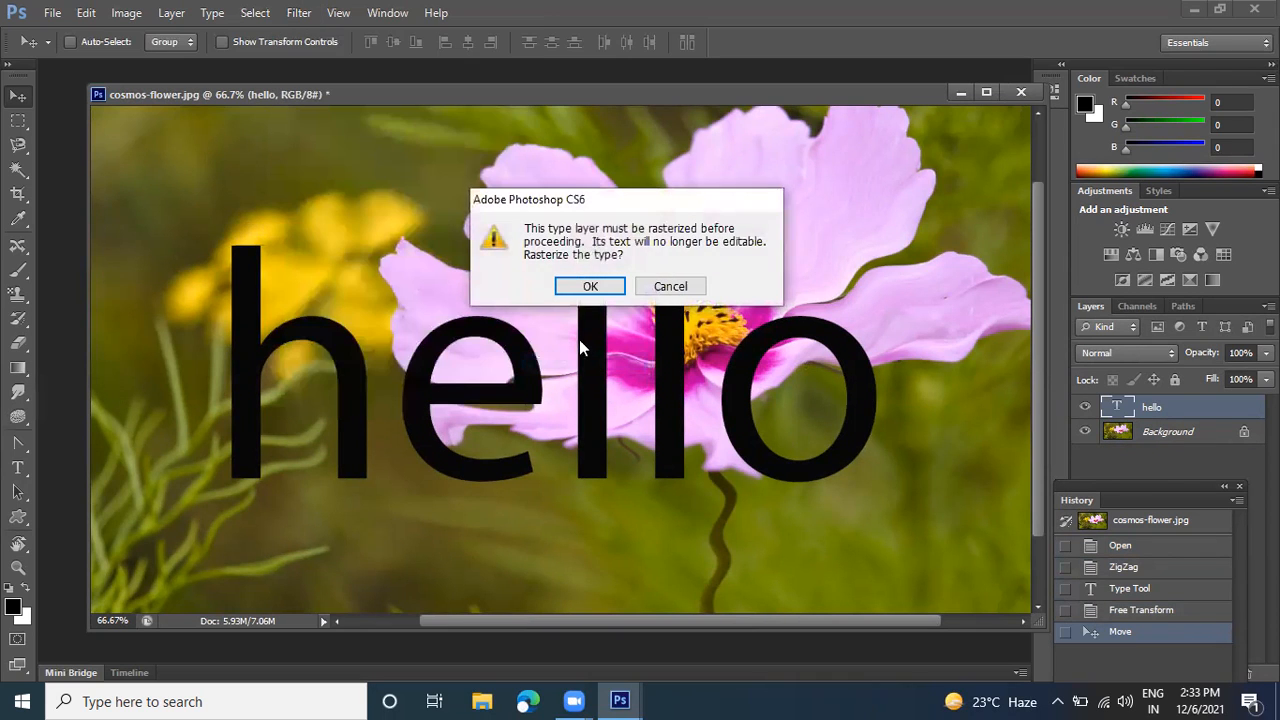
click(590, 287)
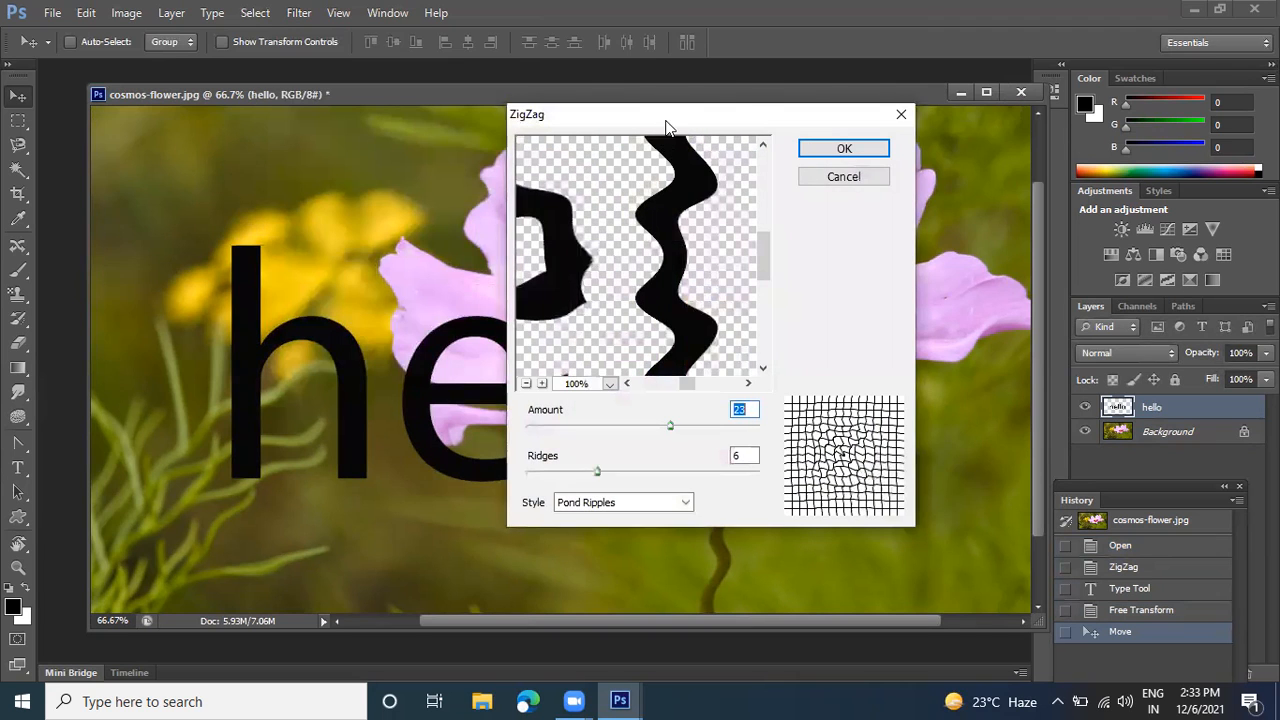
drag(668, 127, 761, 90)
click(619, 347)
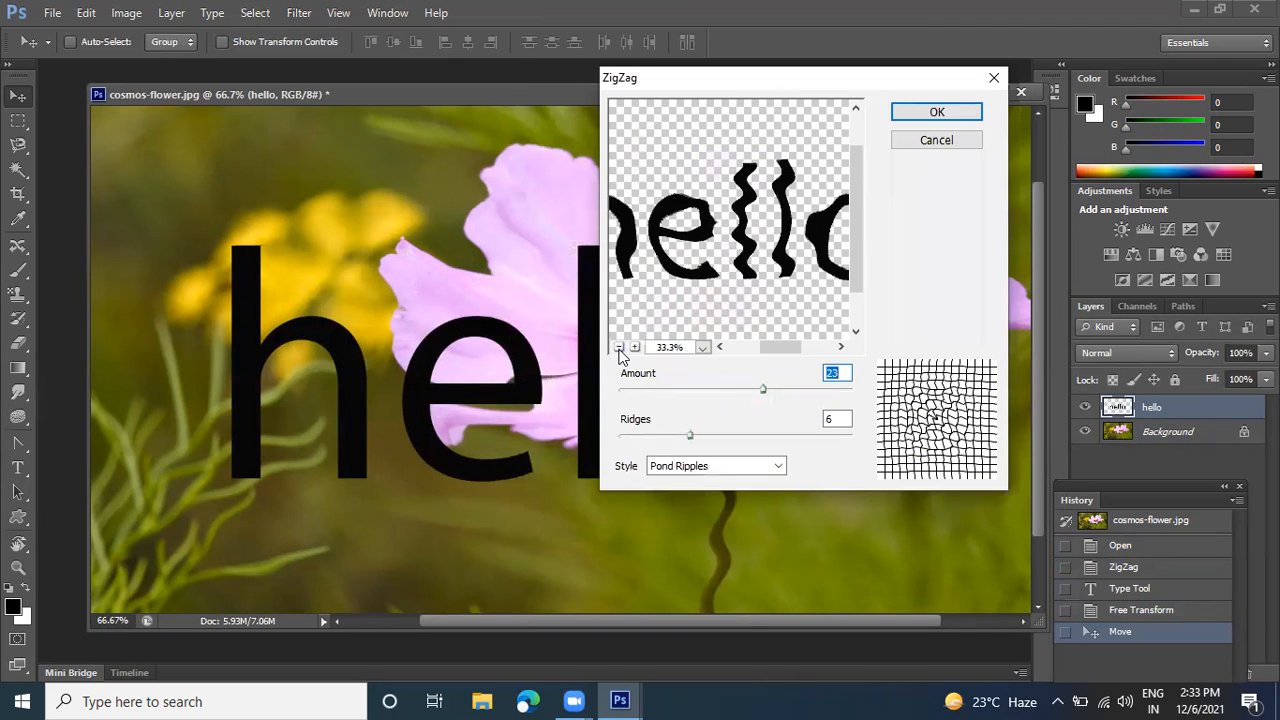
click(619, 347)
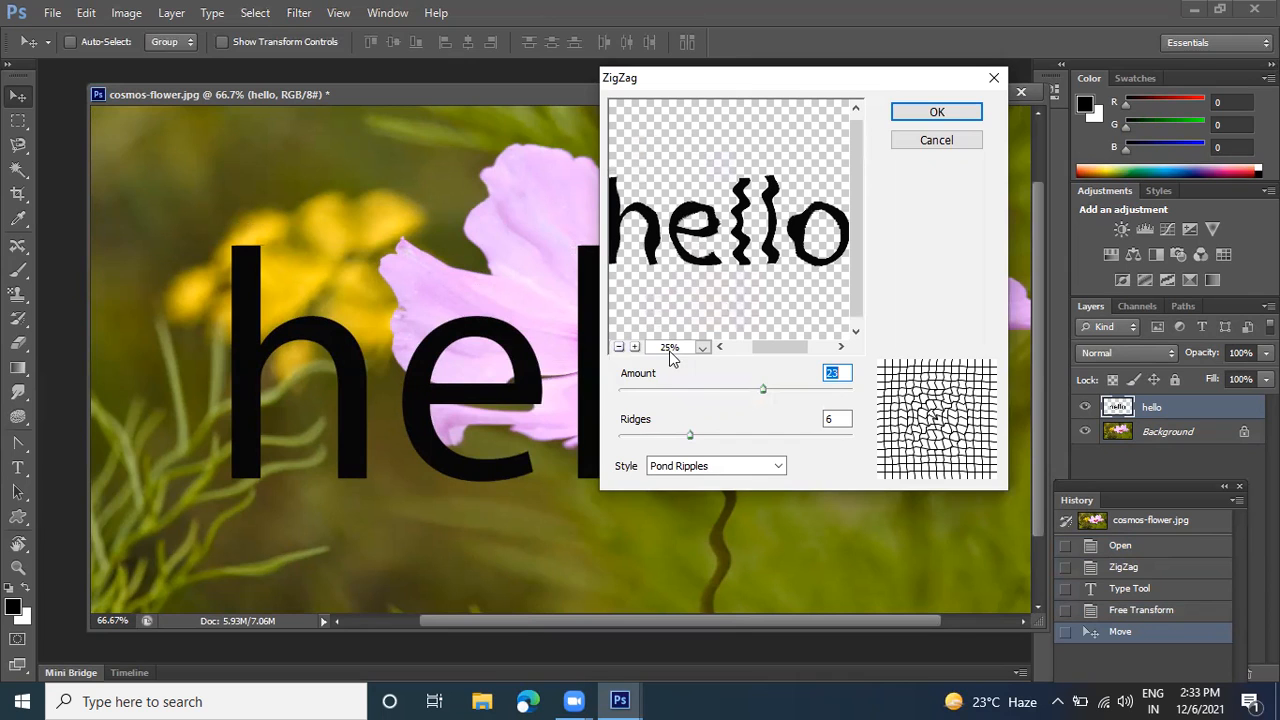
Try ZigZag on the text with Amount -9 and Ridges 9, using the Out From Center and Around Center styles
click(703, 390)
mouse_move(703, 390)
mouse_down()
mouse_move(672, 390)
mouse_move(725, 390)
mouse_up()
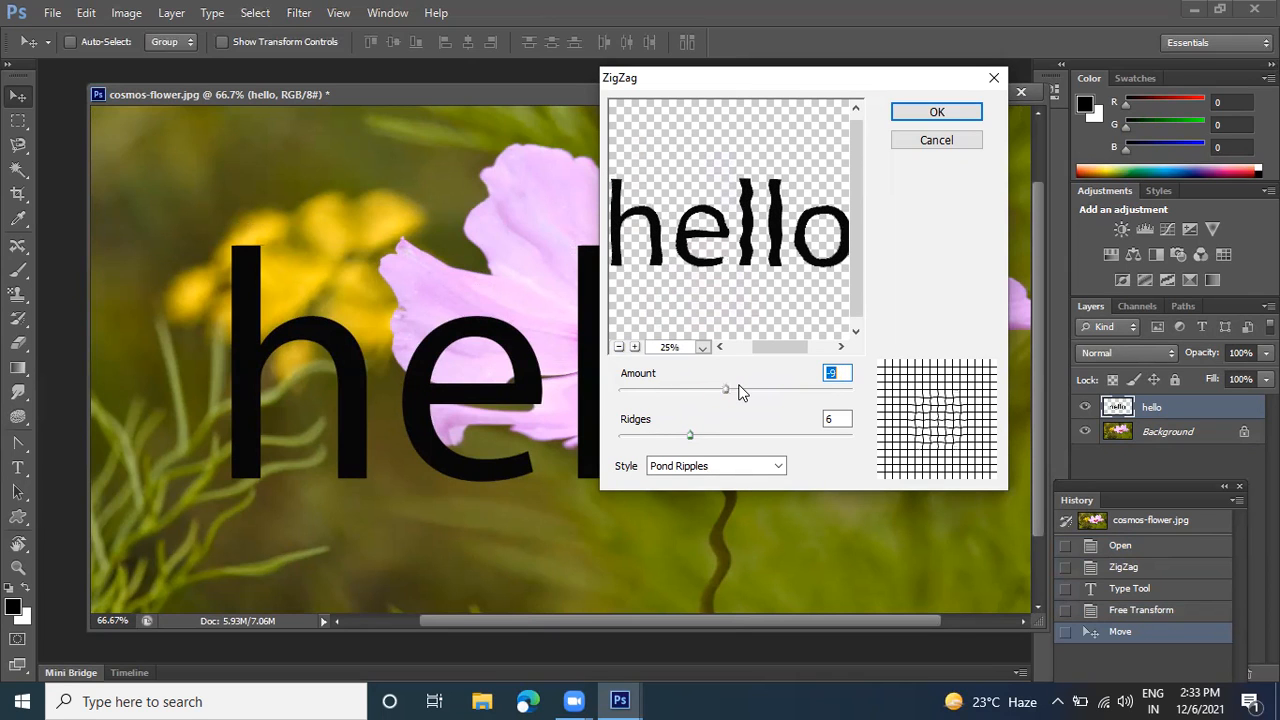
mouse_move(699, 435)
mouse_down()
mouse_move(733, 428)
mouse_move(718, 435)
mouse_up()
click(748, 466)
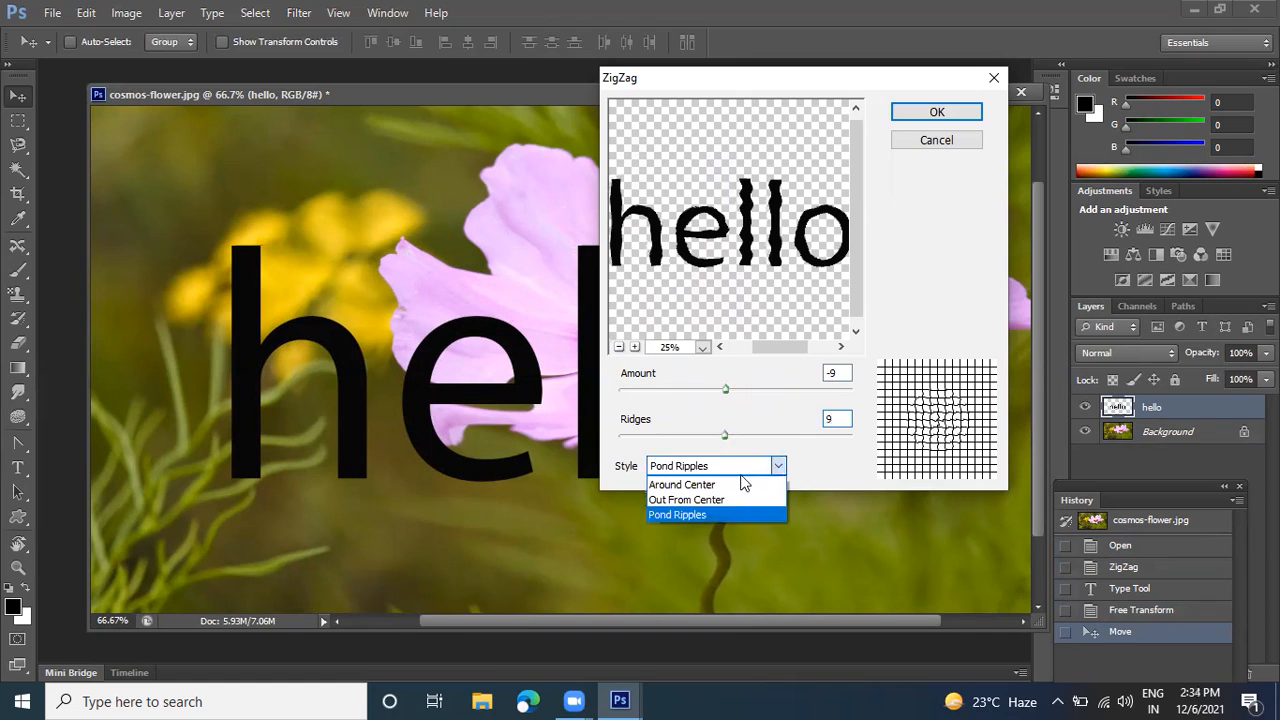
click(738, 500)
click(740, 468)
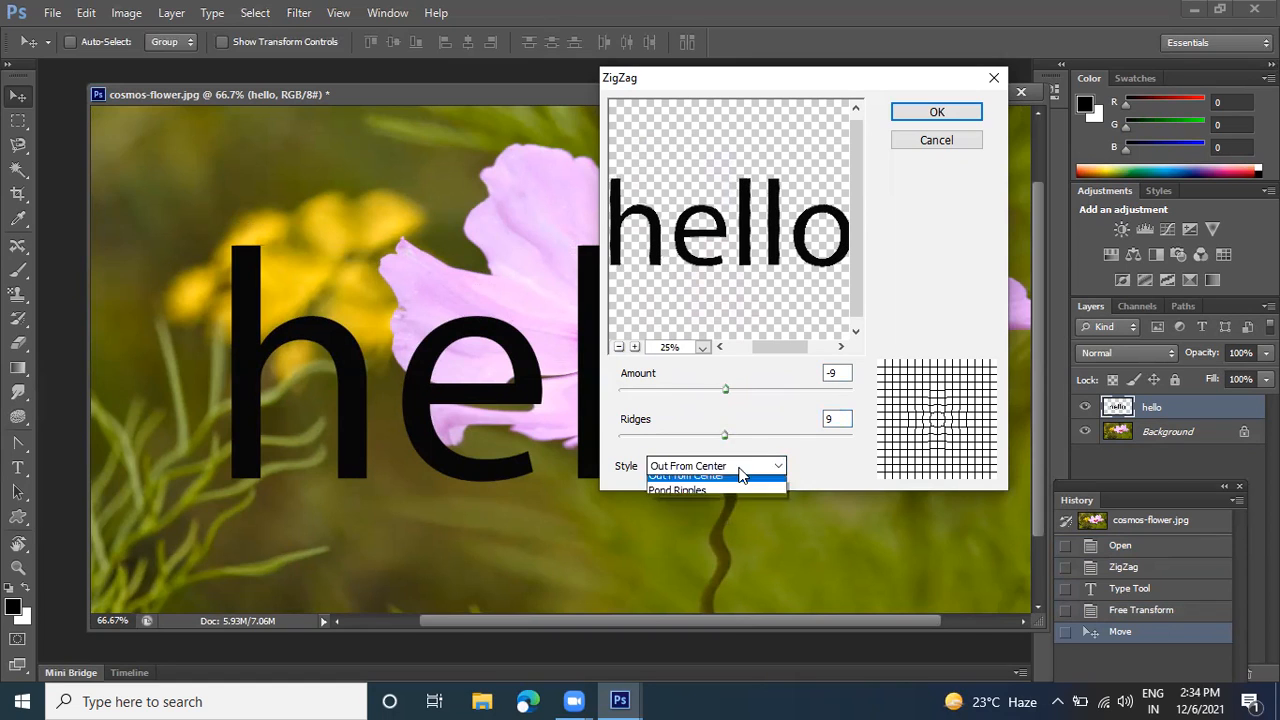
click(740, 484)
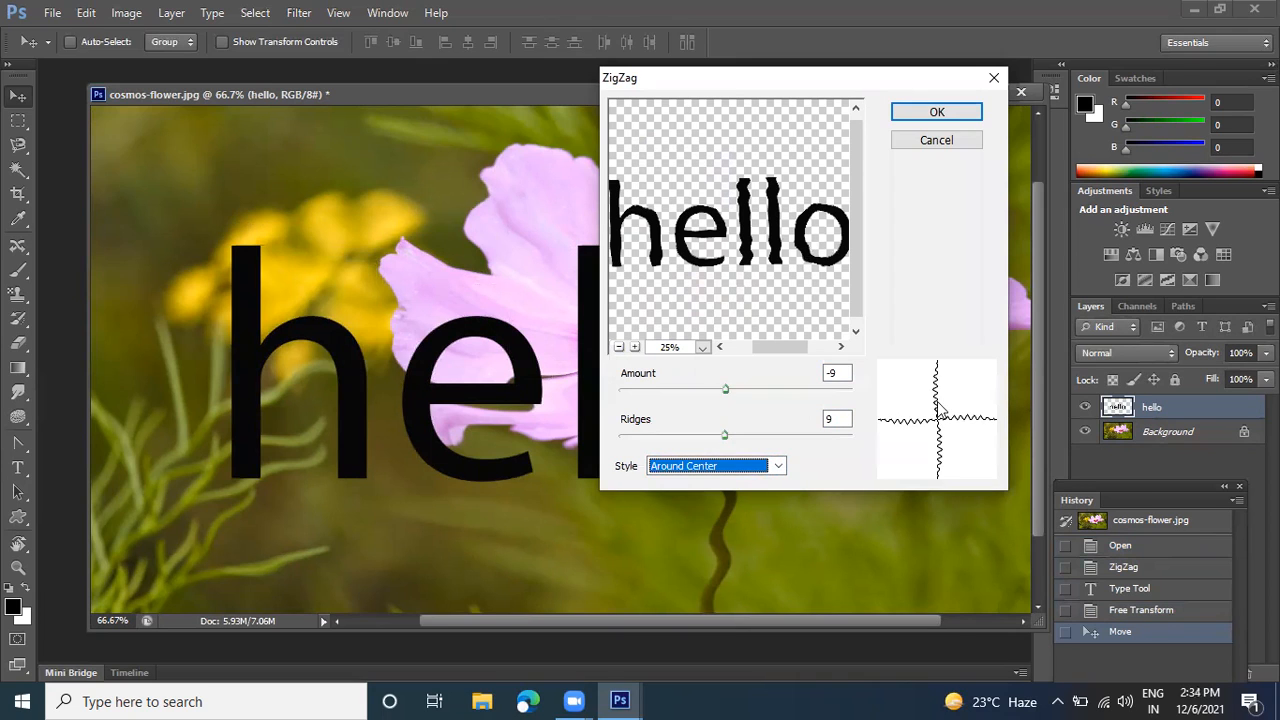
Apply ZigZag to the "hello" layer with Amount -15, Ridges 7 and the Pond Ripples style
mouse_move(726, 390)
mouse_down()
mouse_move(684, 389)
mouse_move(766, 390)
mouse_move(737, 389)
mouse_up()
click(724, 436)
drag(723, 435, 701, 433)
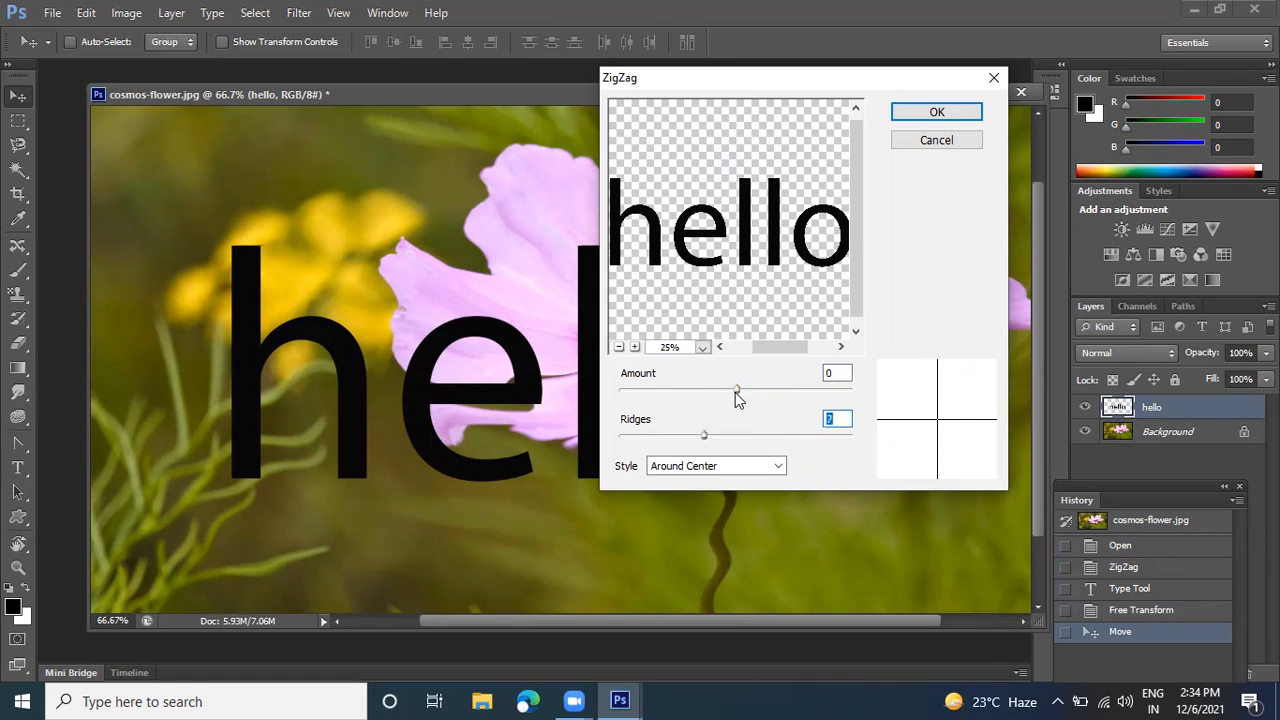
drag(735, 392, 718, 388)
click(761, 467)
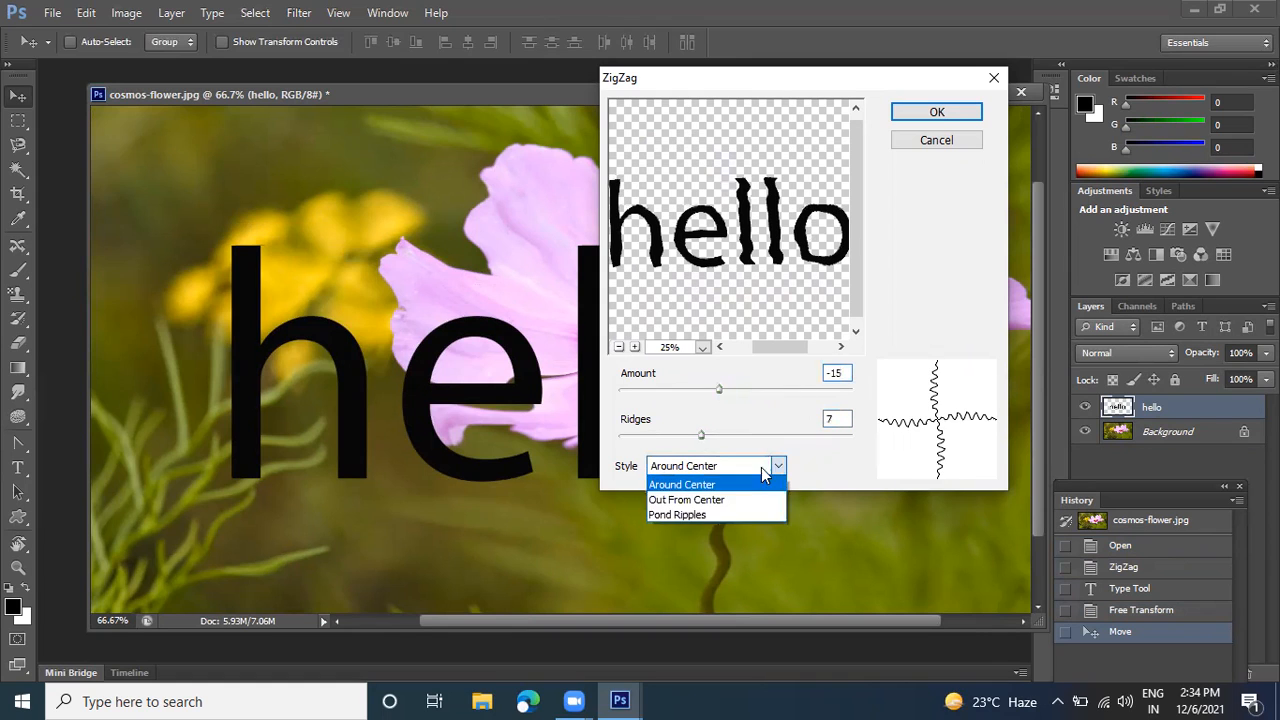
click(733, 514)
click(925, 112)
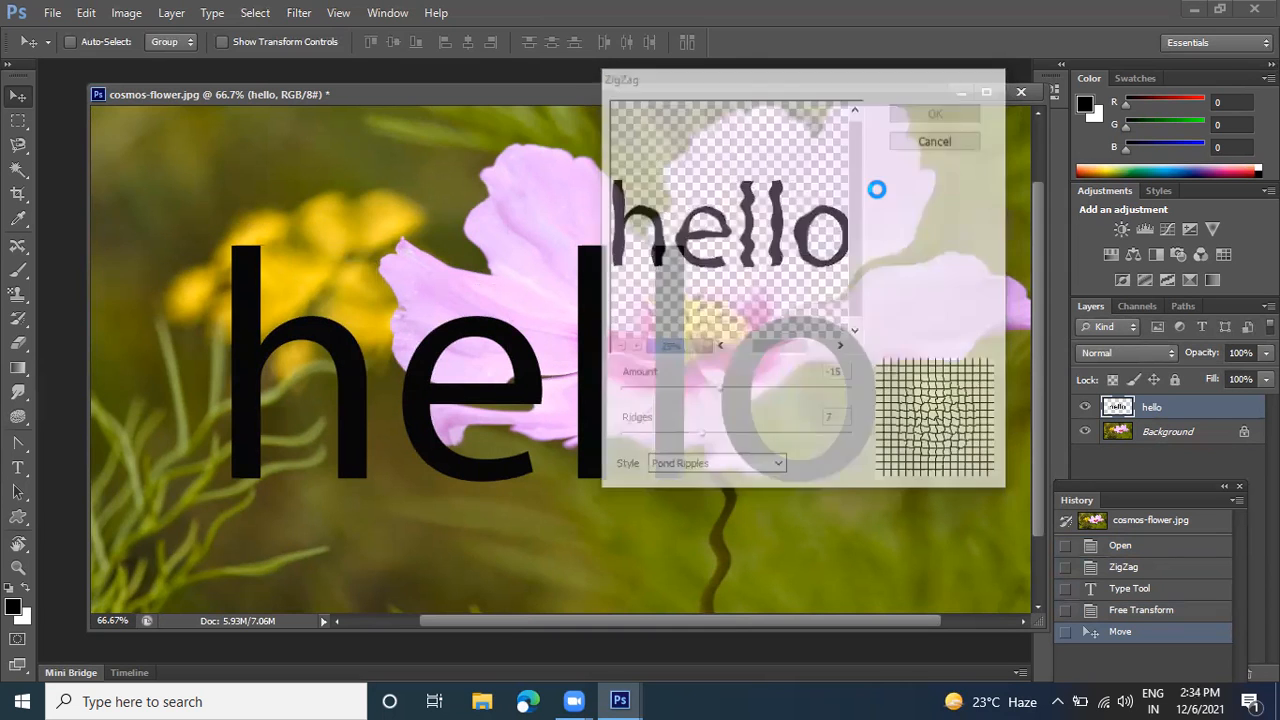
Move the distorted "hello" text slightly upward over the flower
scroll(620, 376, up, 3)
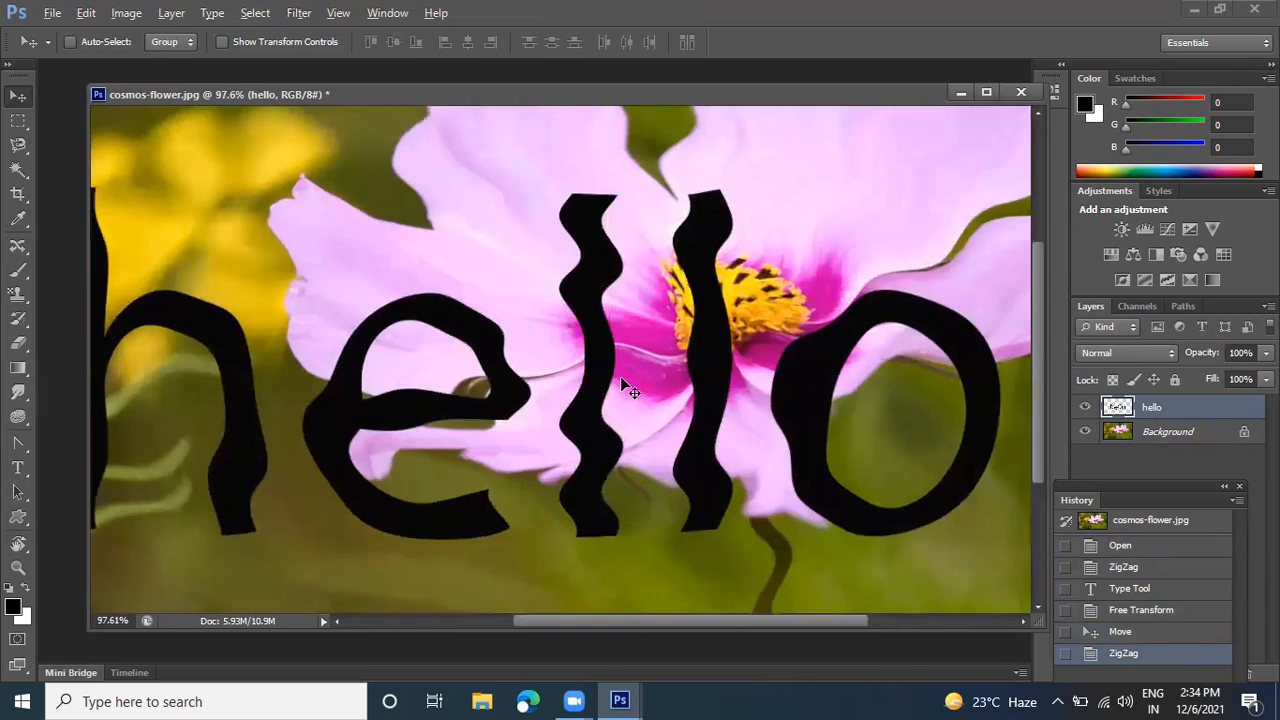
scroll(620, 375, down, 2)
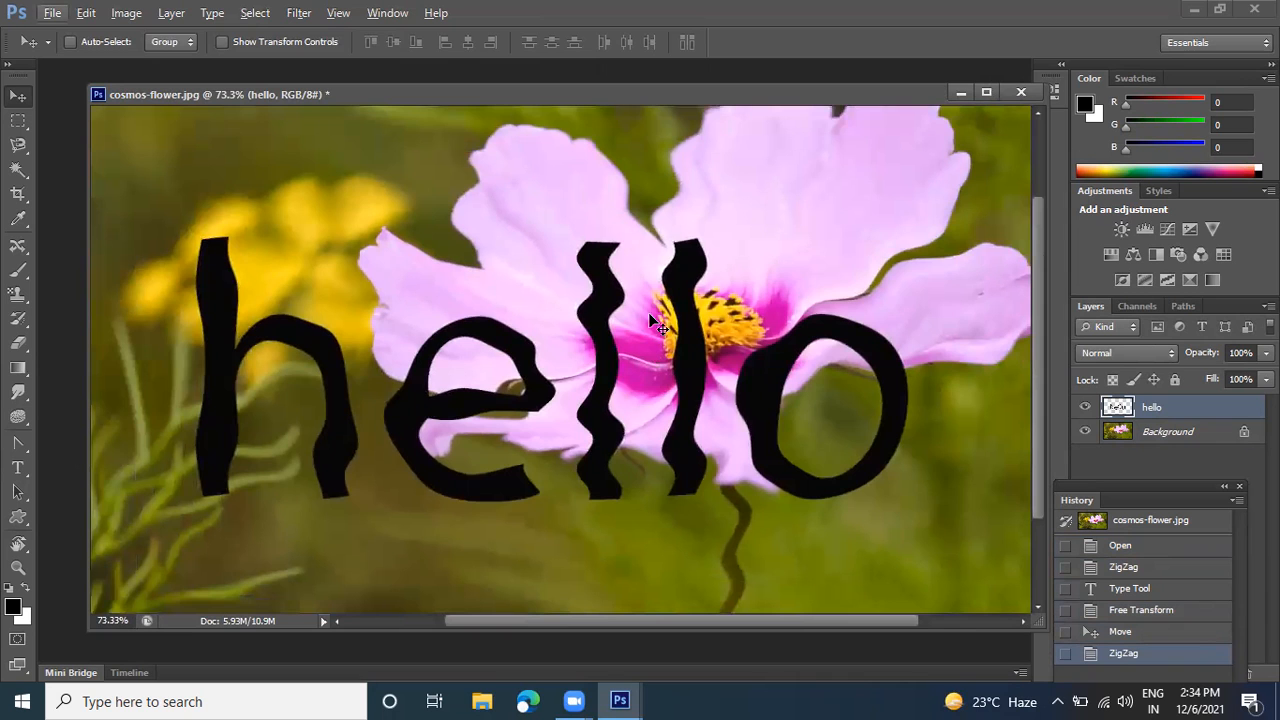
mouse_move(684, 314)
mouse_down()
mouse_move(654, 277)
mouse_move(688, 294)
mouse_up()
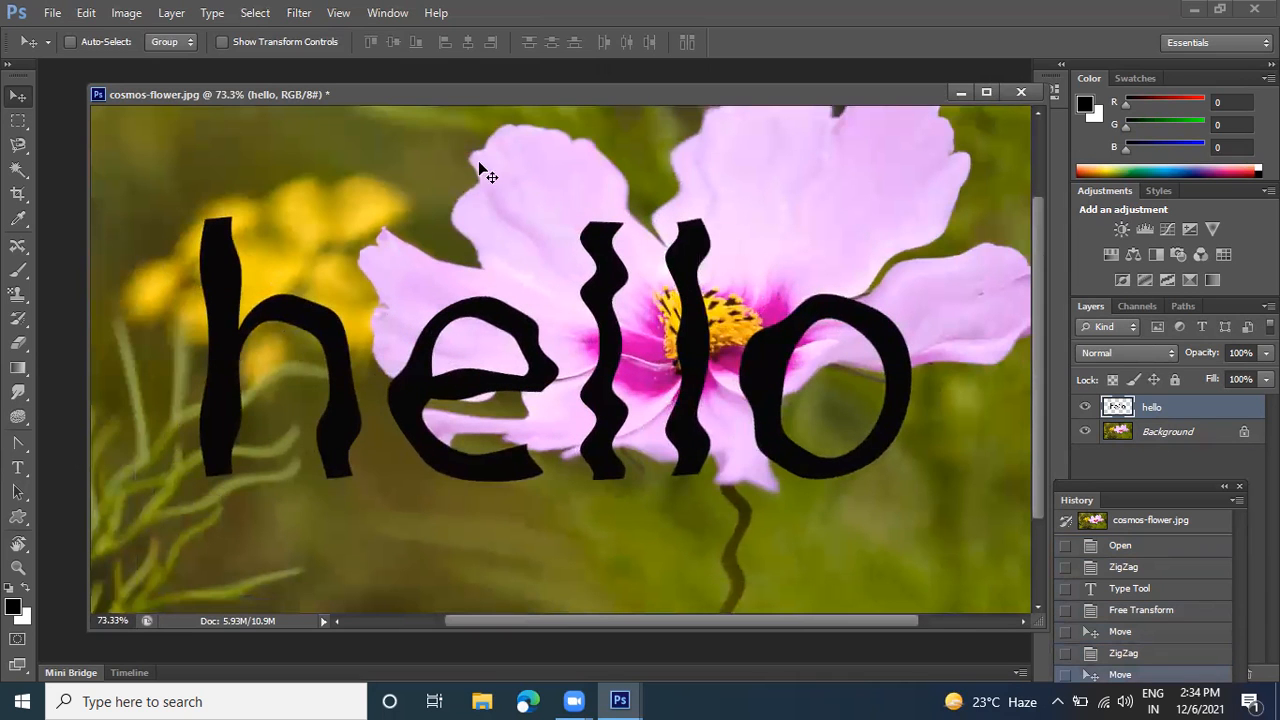
click(300, 13)
mouse_move(392, 216)
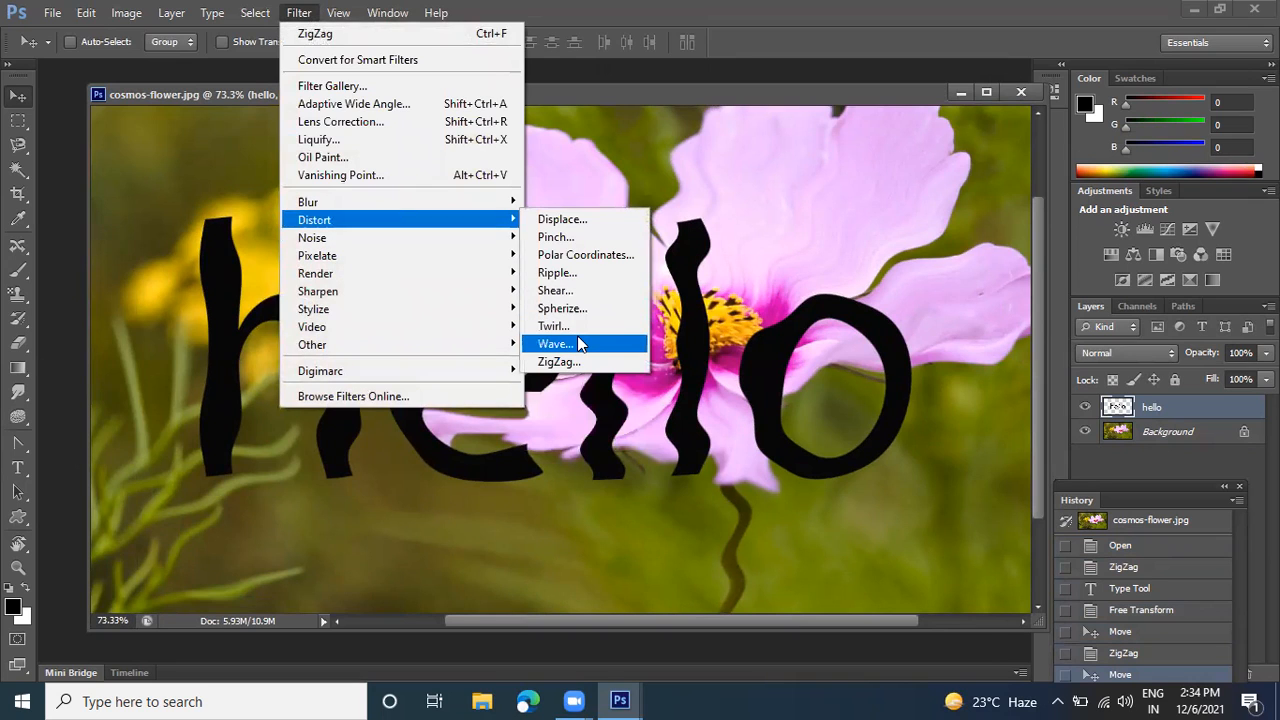
click(749, 255)
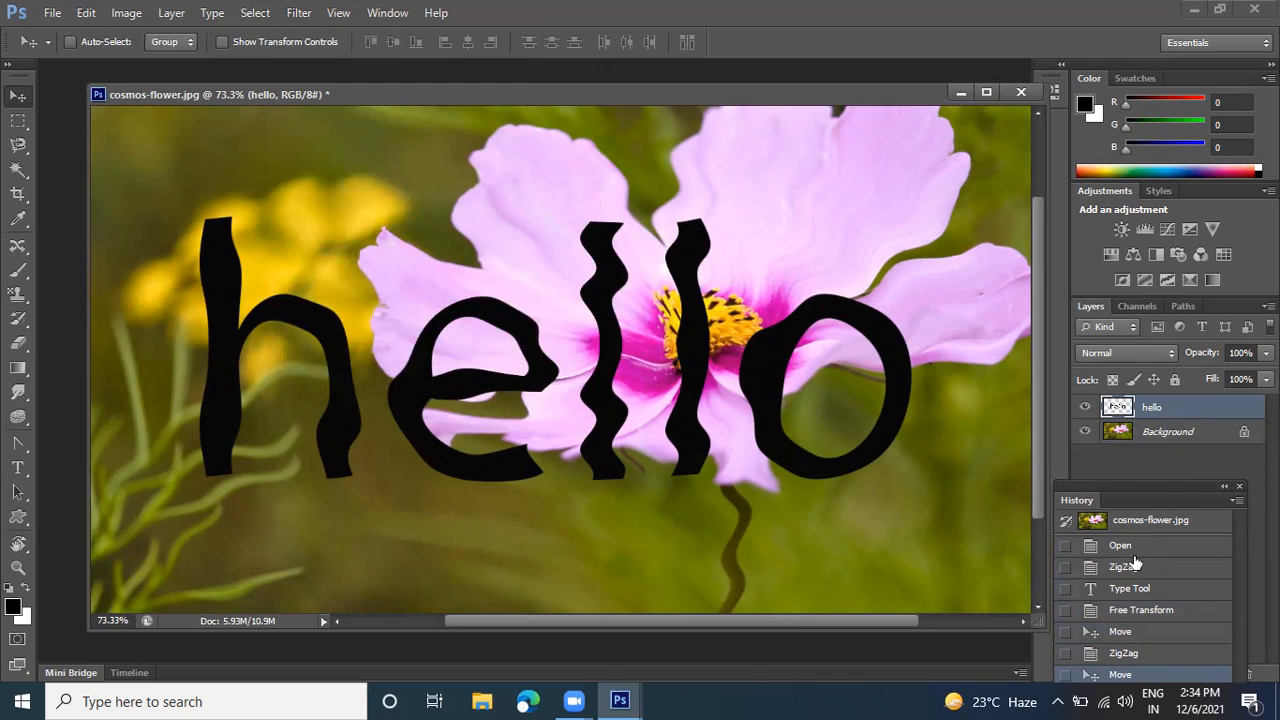
Return the document to its Type Tool history state and move the editable "hello" text down over the flower
click(1130, 589)
drag(625, 328, 884, 480)
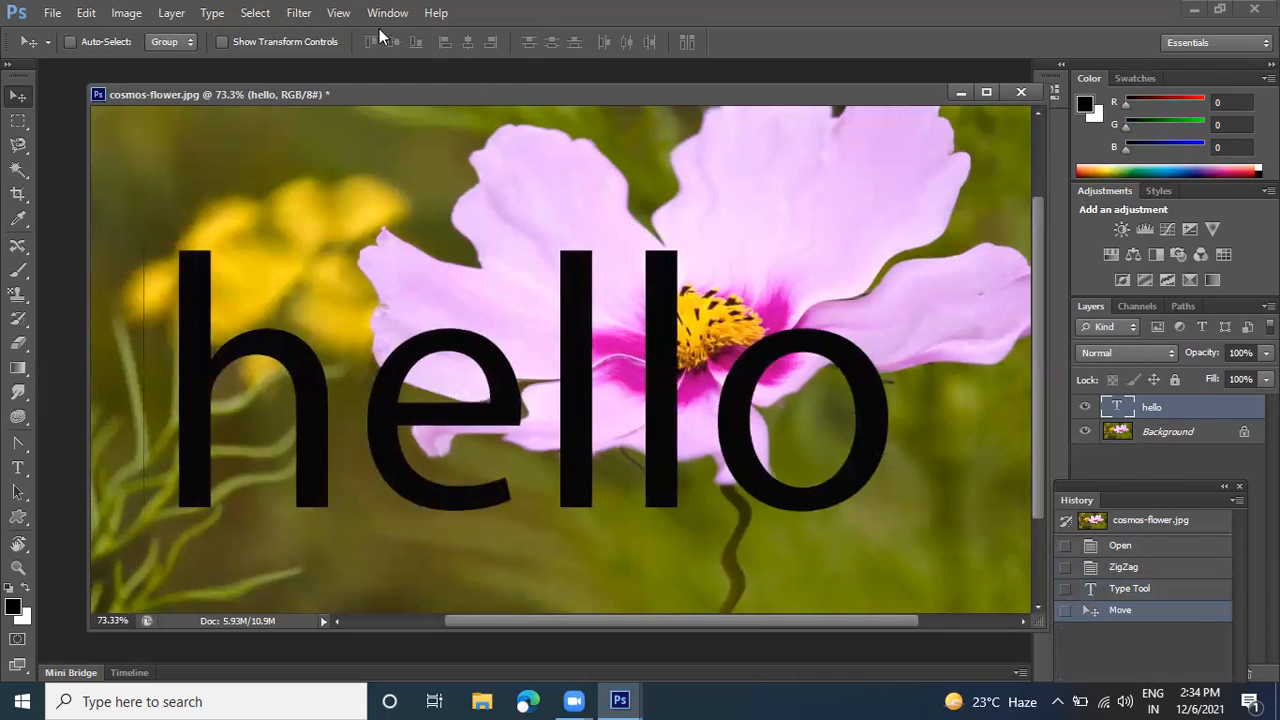
Start the Wave distort filter on the "hello" layer, rasterizing its type
click(300, 13)
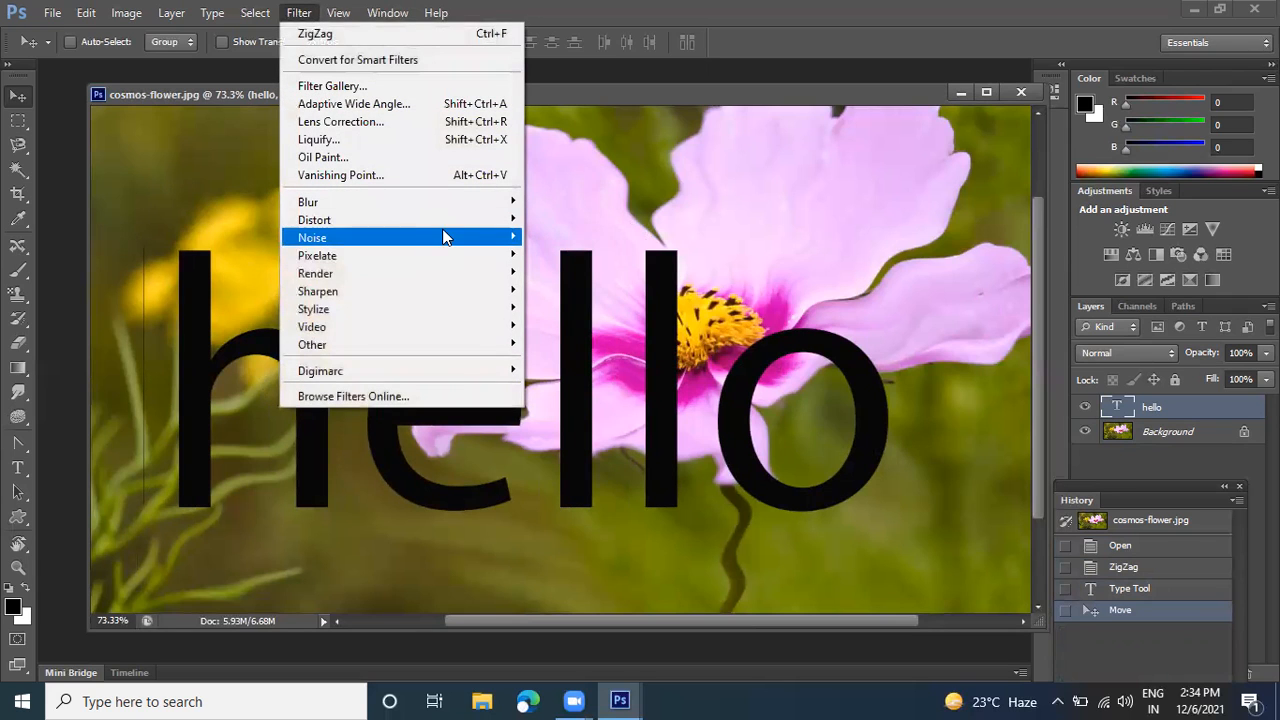
mouse_move(443, 222)
click(560, 344)
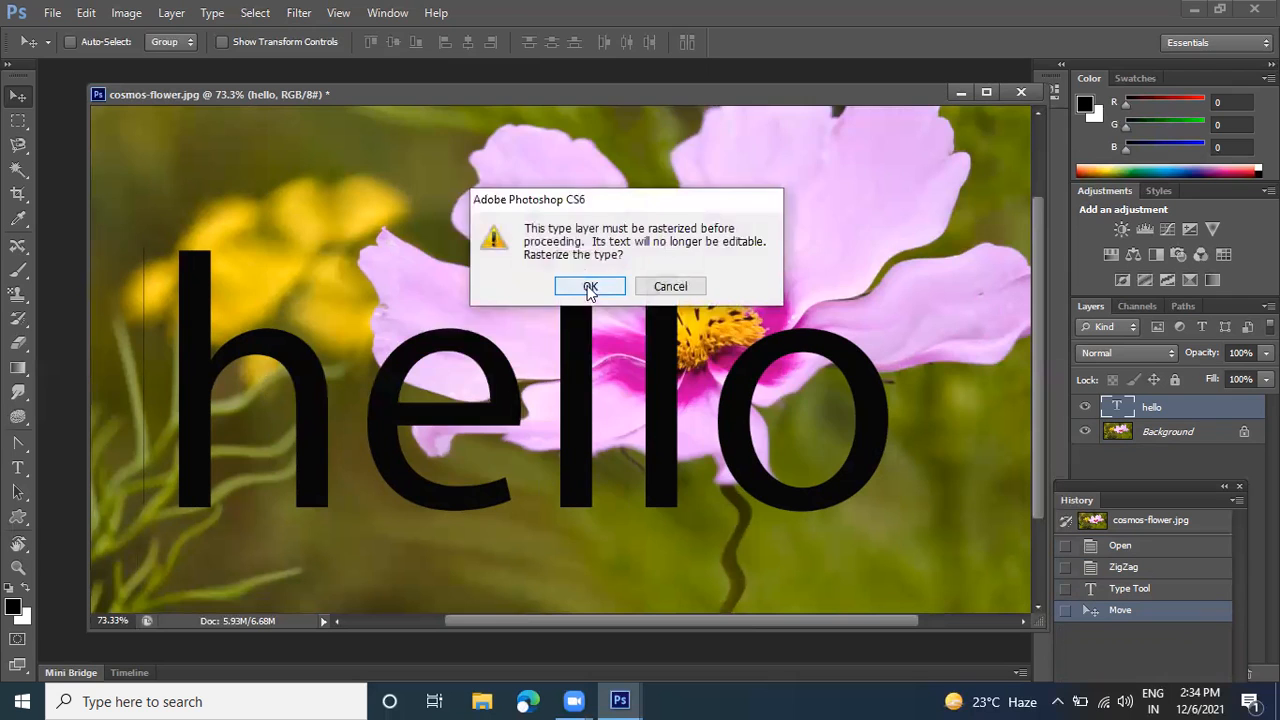
click(590, 287)
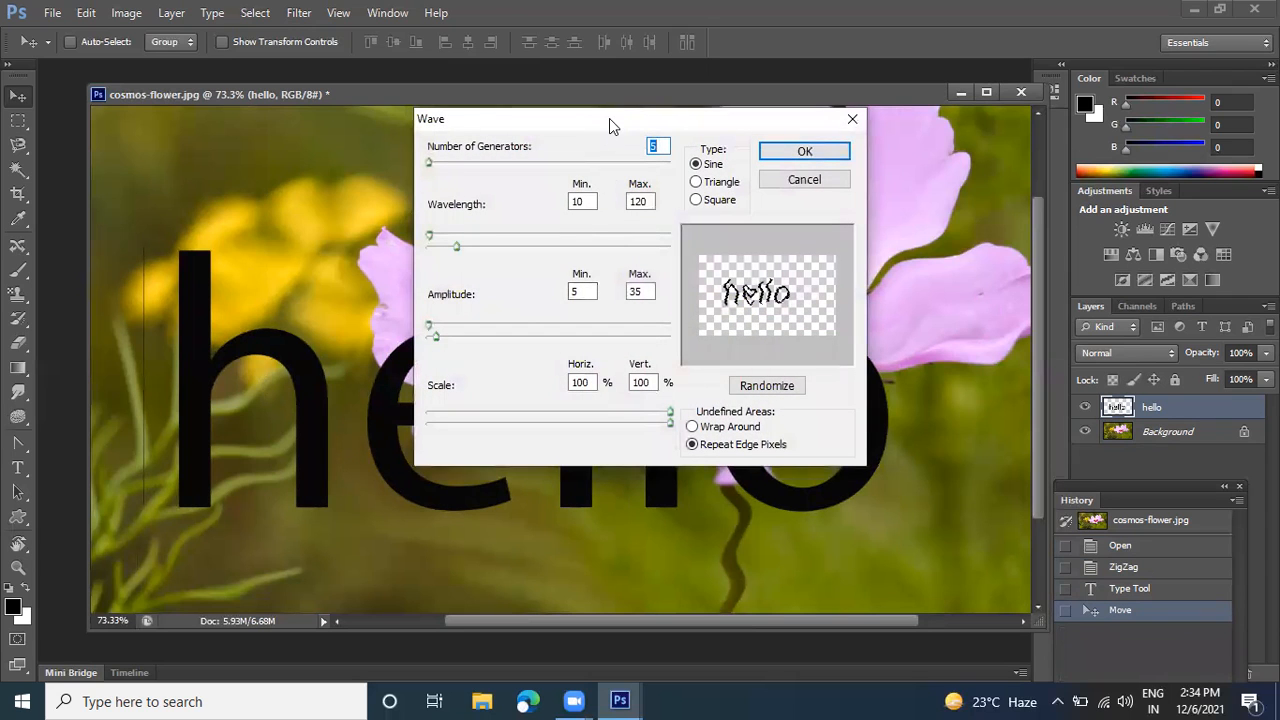
drag(609, 118, 862, 13)
Set Wave to 13 generators, wavelength 36 to 202, amplitude 13 to 21, scale 51% horizontal and 67% vertical, with Wrap Around
mouse_move(712, 146)
mouse_down()
mouse_move(743, 147)
mouse_move(726, 147)
mouse_up()
mouse_move(685, 58)
mouse_down()
mouse_move(707, 62)
mouse_move(686, 62)
mouse_up()
mouse_move(687, 136)
mouse_down()
mouse_move(735, 135)
mouse_move(693, 135)
mouse_up()
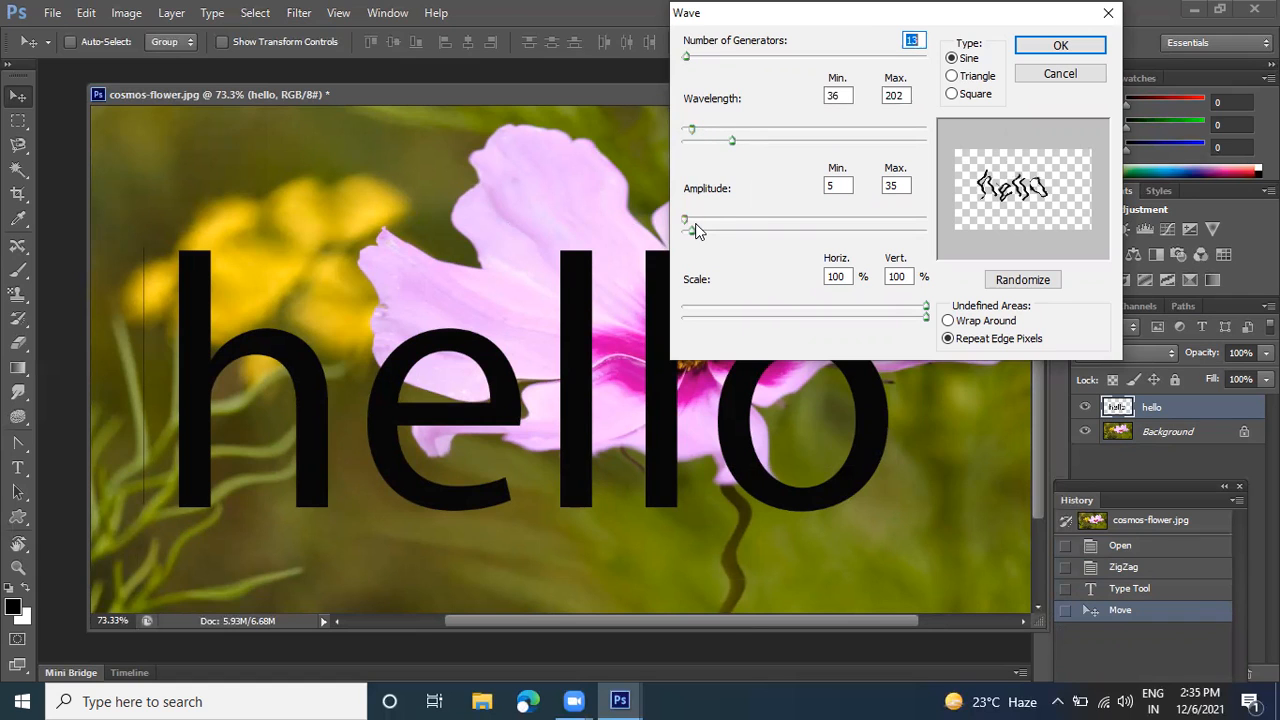
mouse_move(686, 226)
mouse_down()
mouse_move(710, 232)
mouse_move(688, 229)
mouse_up()
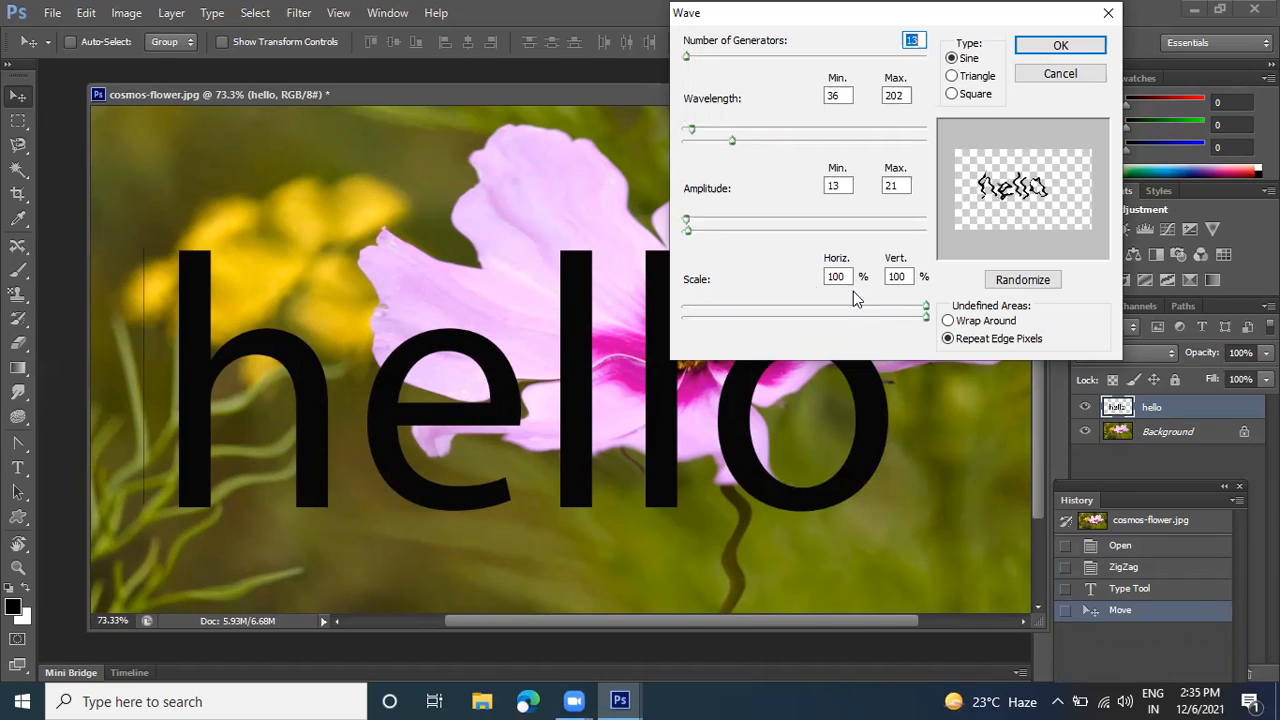
drag(926, 316, 810, 309)
drag(922, 320, 862, 321)
click(948, 322)
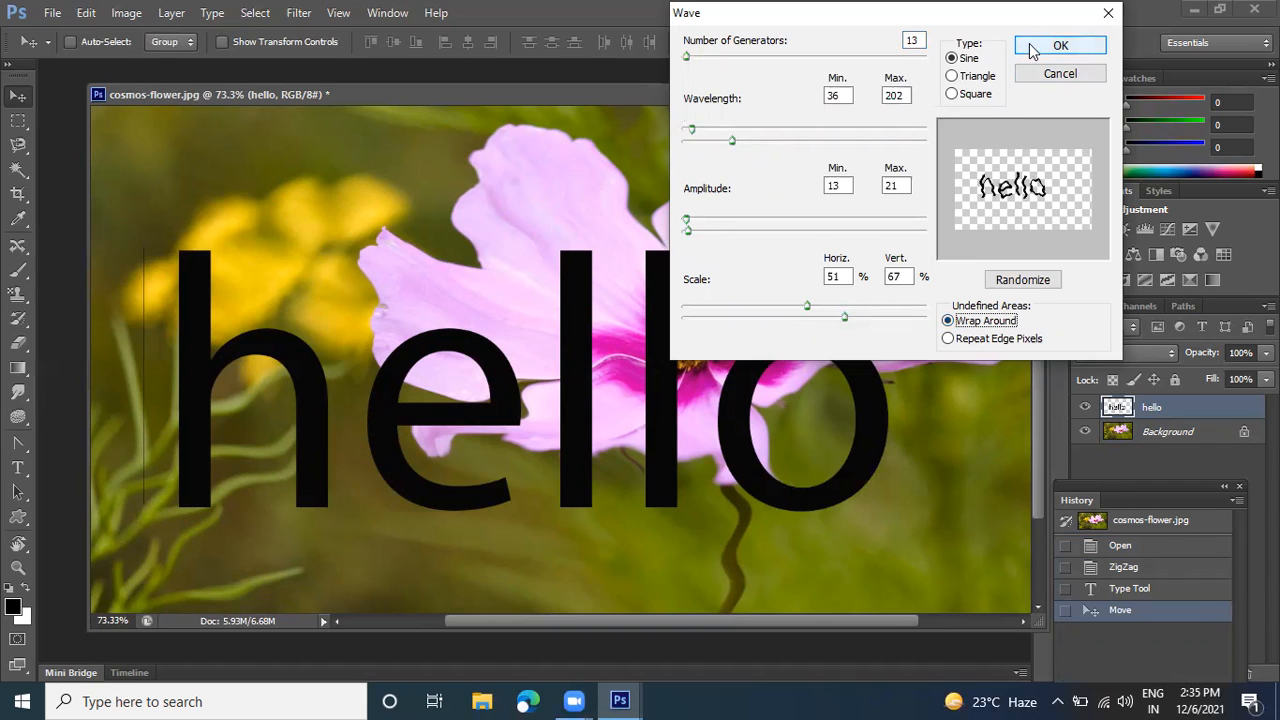
Try the Triangle wave type, apply Wave to "hello" with the Square type, and undo the filter
click(968, 80)
click(959, 97)
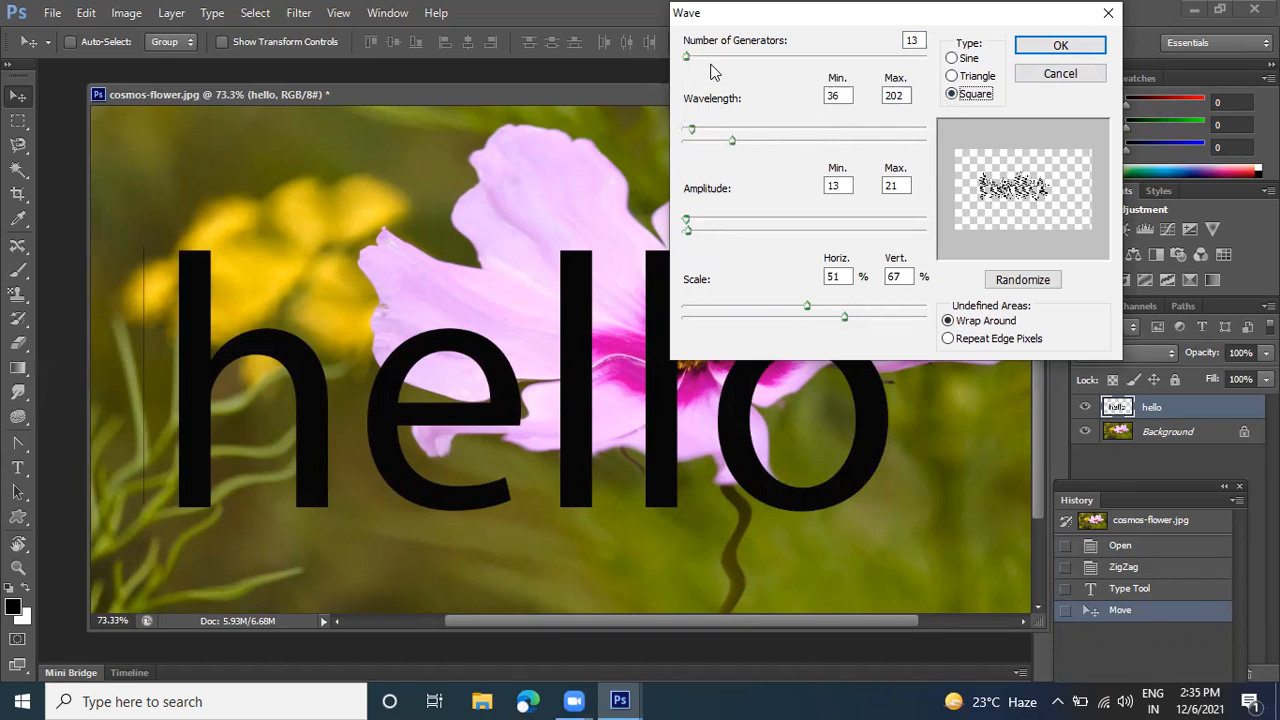
click(1057, 46)
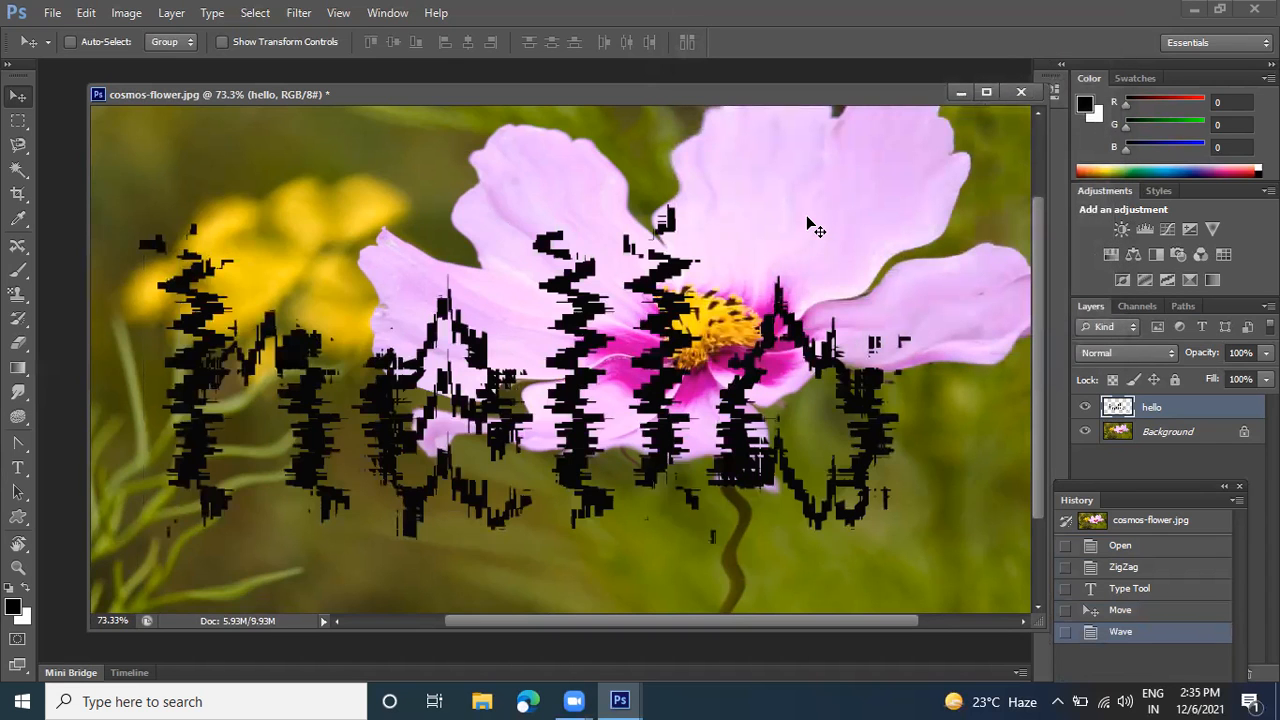
key(ctrl+z)
Apply Wave to the "hello" layer again with the same settings, rasterizing its type, and undo it
click(299, 13)
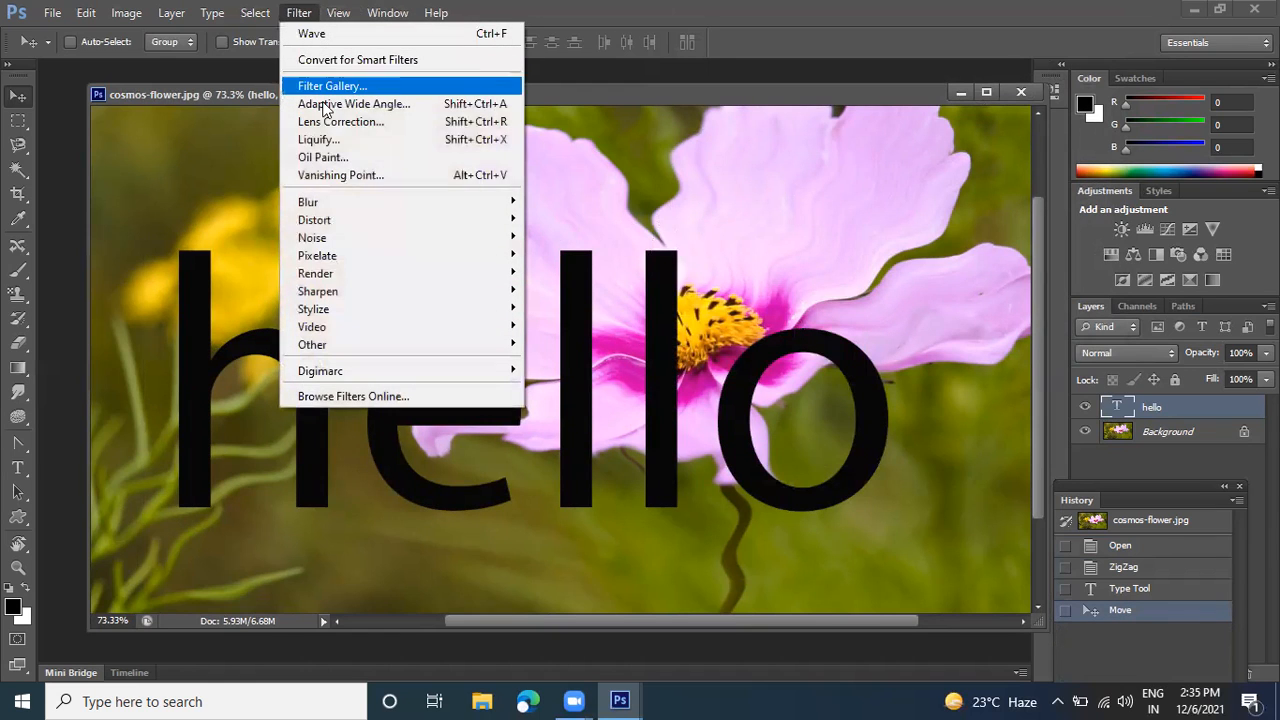
mouse_move(480, 221)
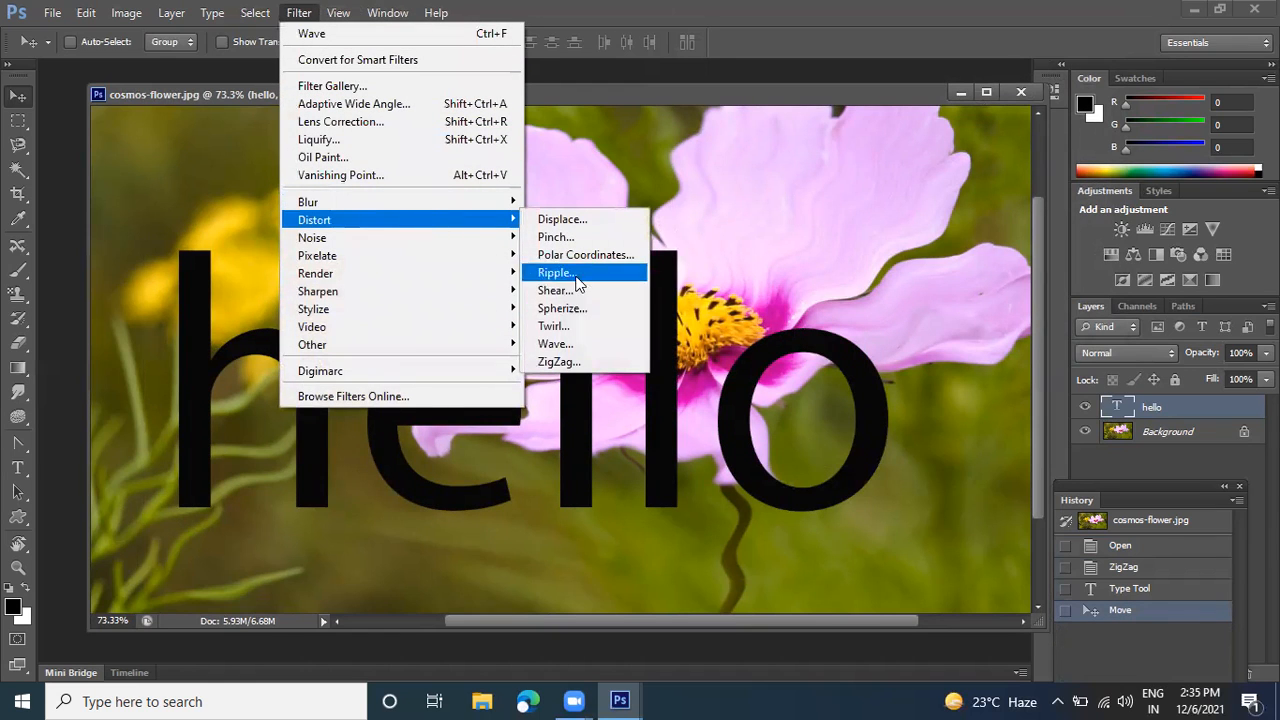
click(600, 343)
click(614, 284)
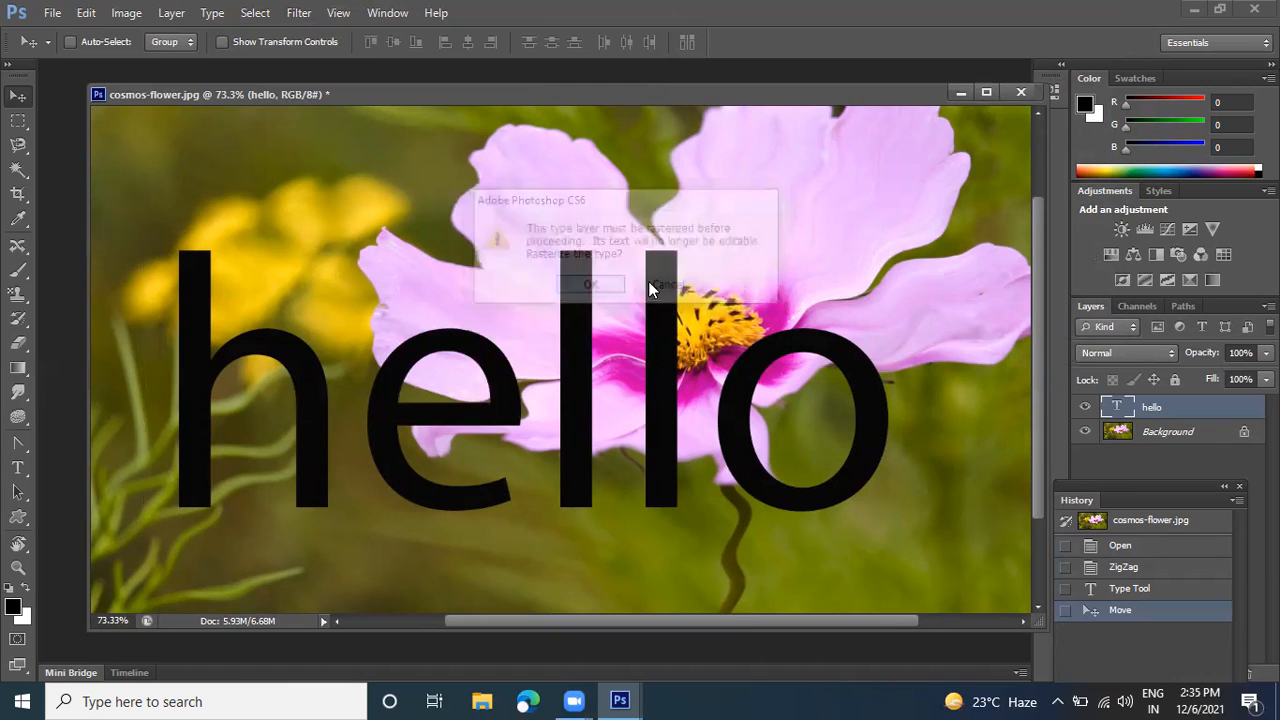
click(1036, 48)
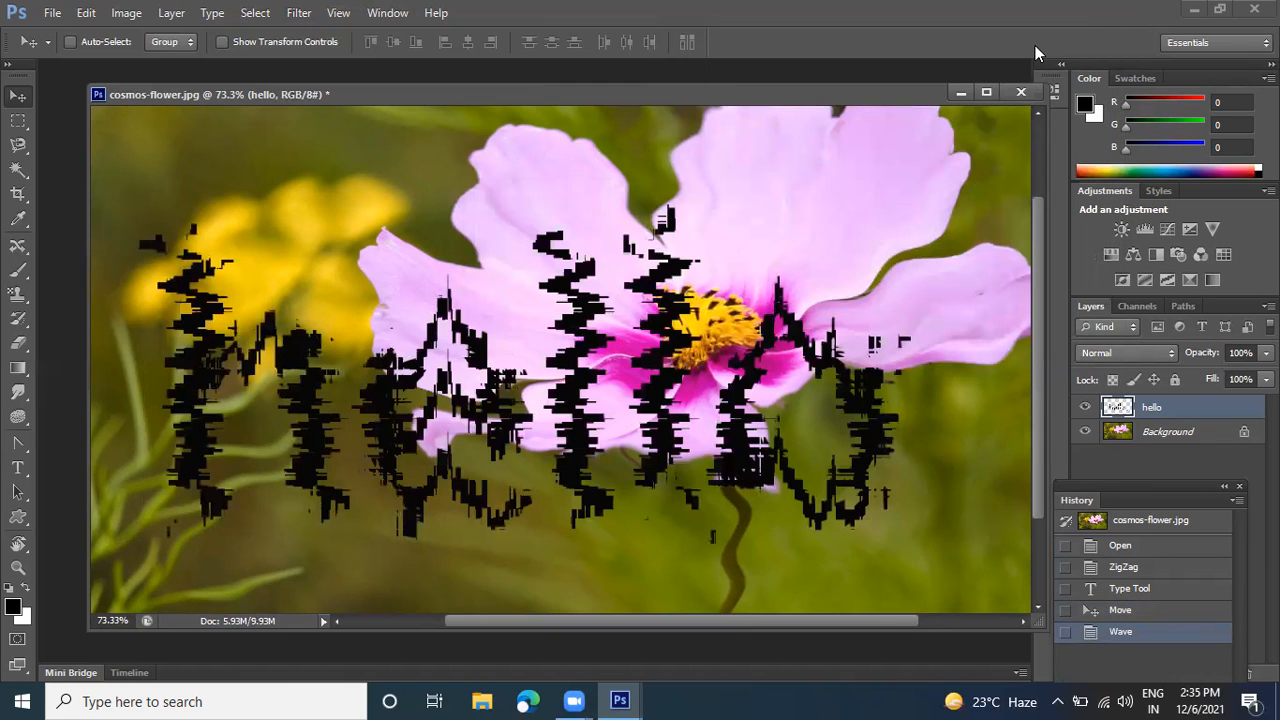
key(ctrl+z)
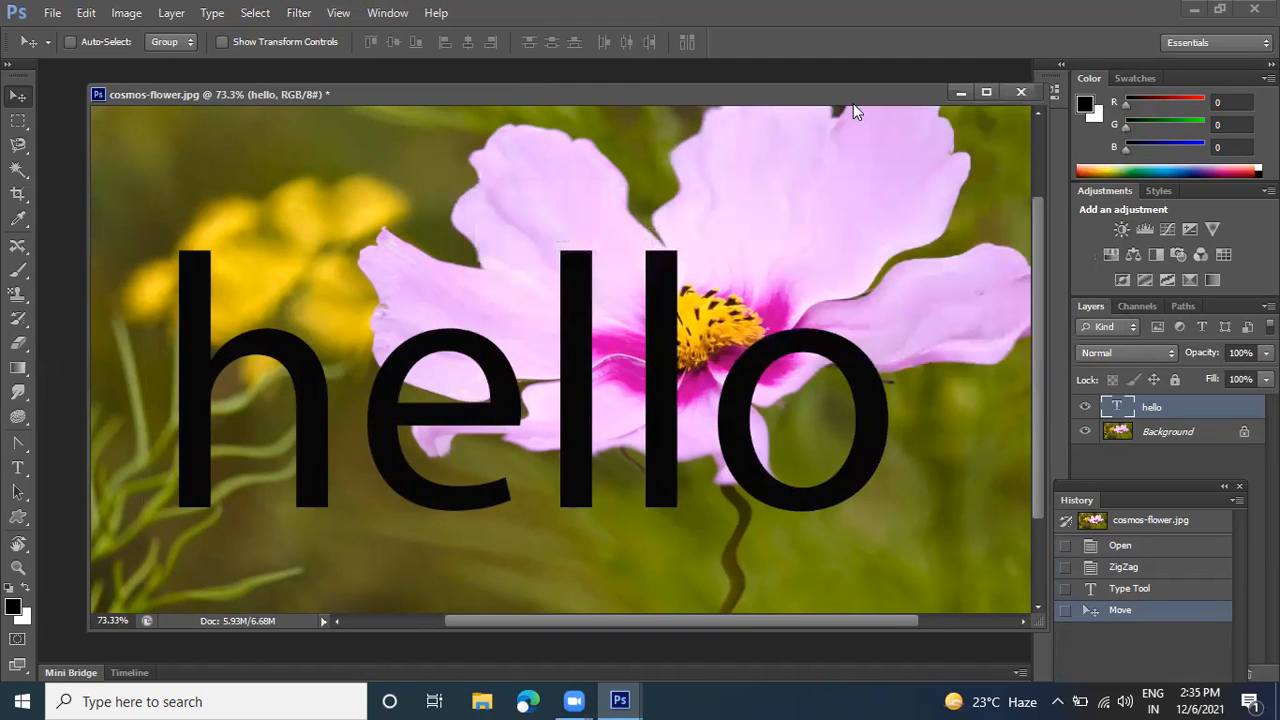
Delete the "hello" text layer and restore the original flower photo from the cosmos-flower.jpg history snapshot
drag(658, 262, 673, 312)
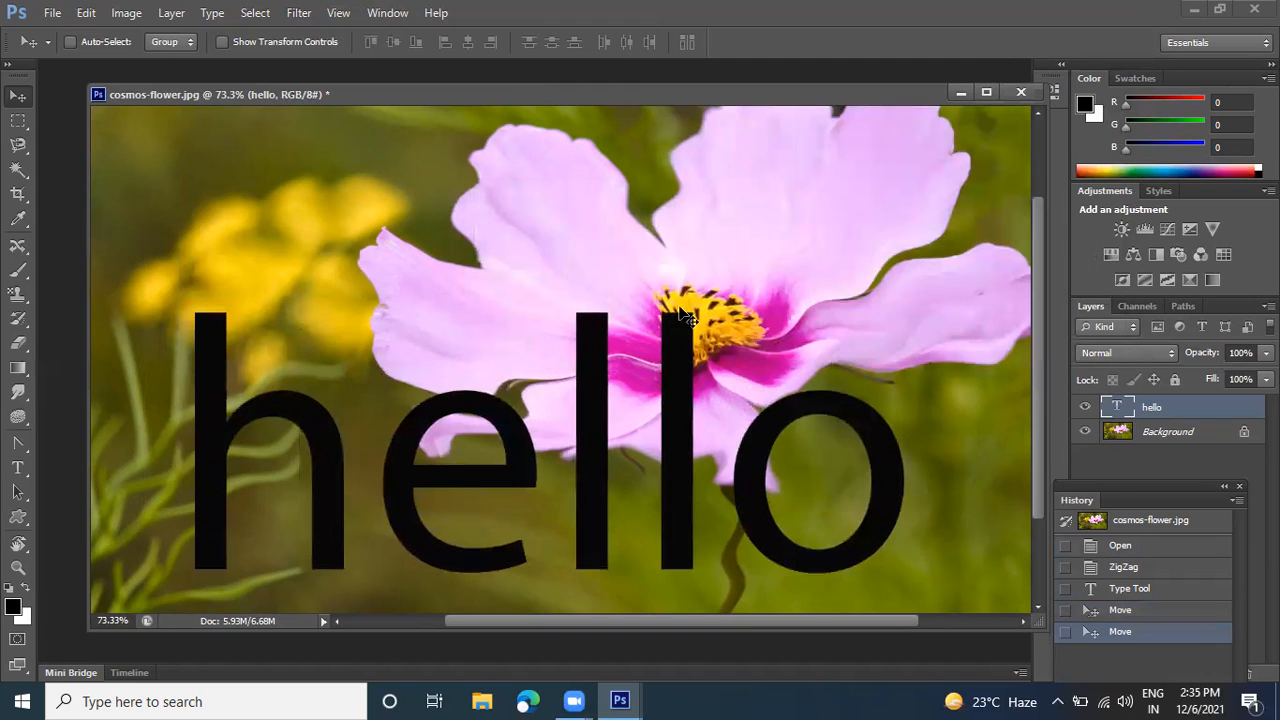
key(Delete)
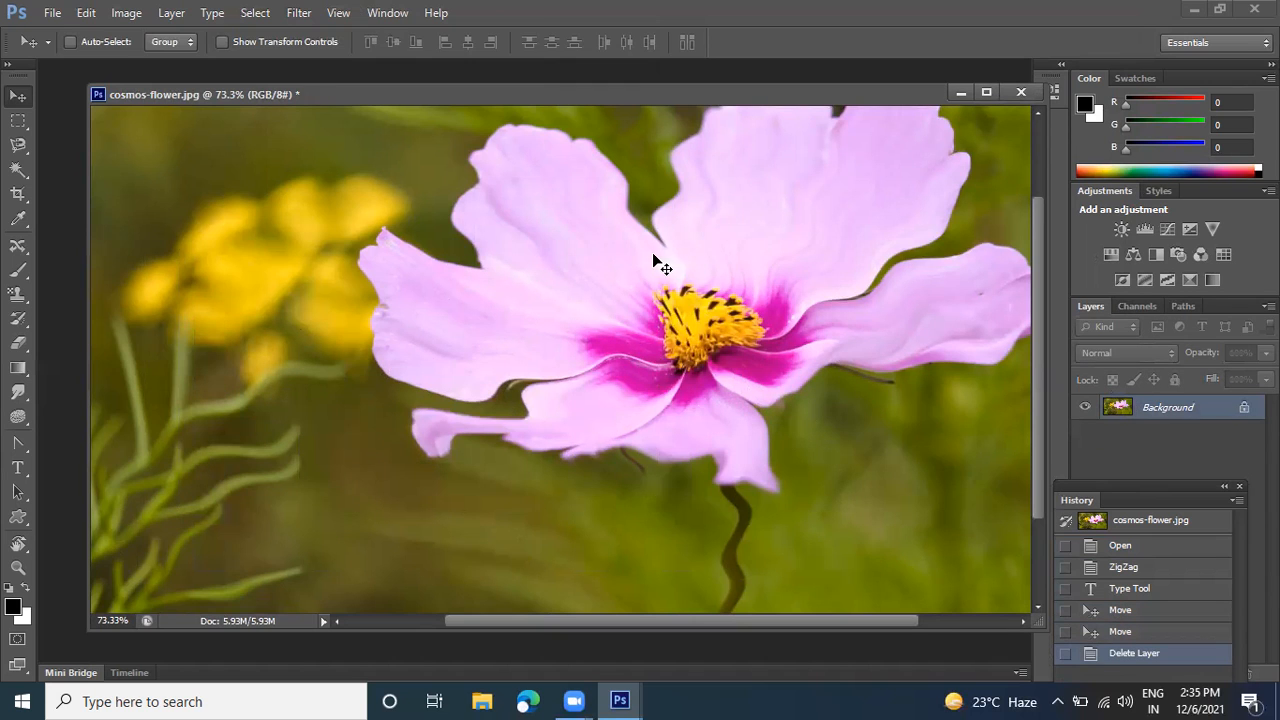
click(1136, 521)
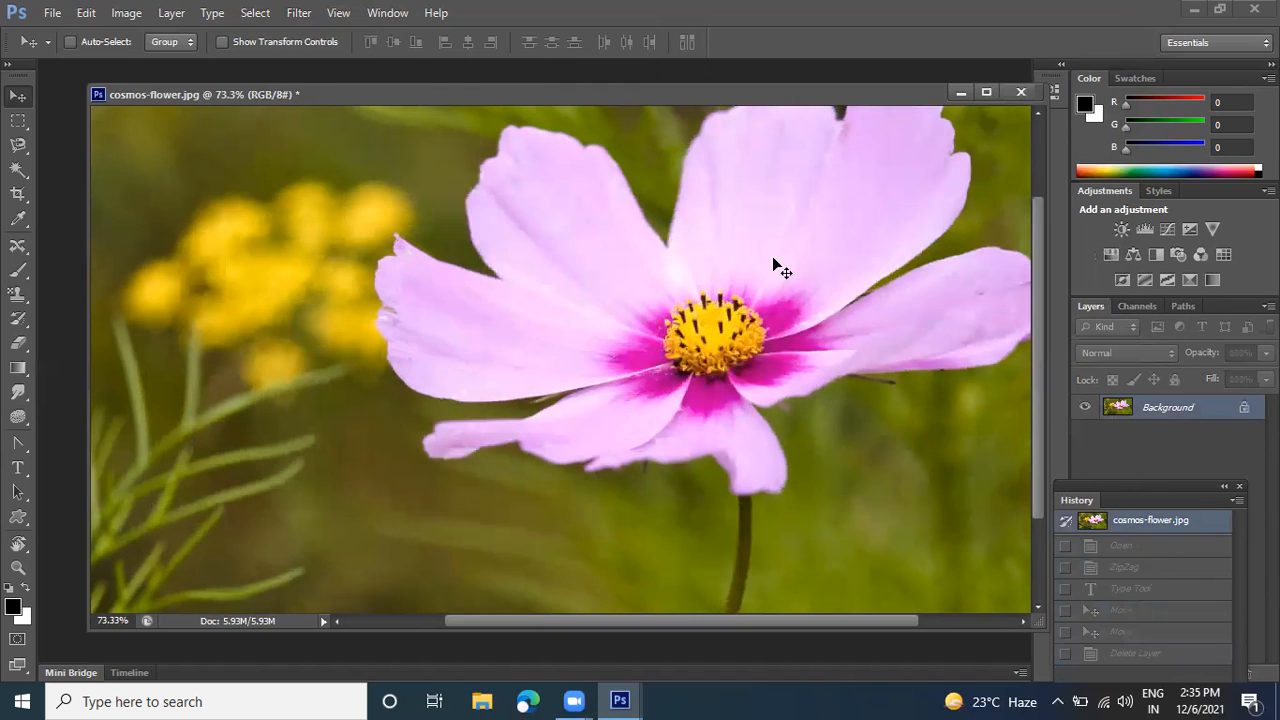
Try the Wave filter on the flower photo with 1 generator and a wavelength of 236 to 472
click(298, 12)
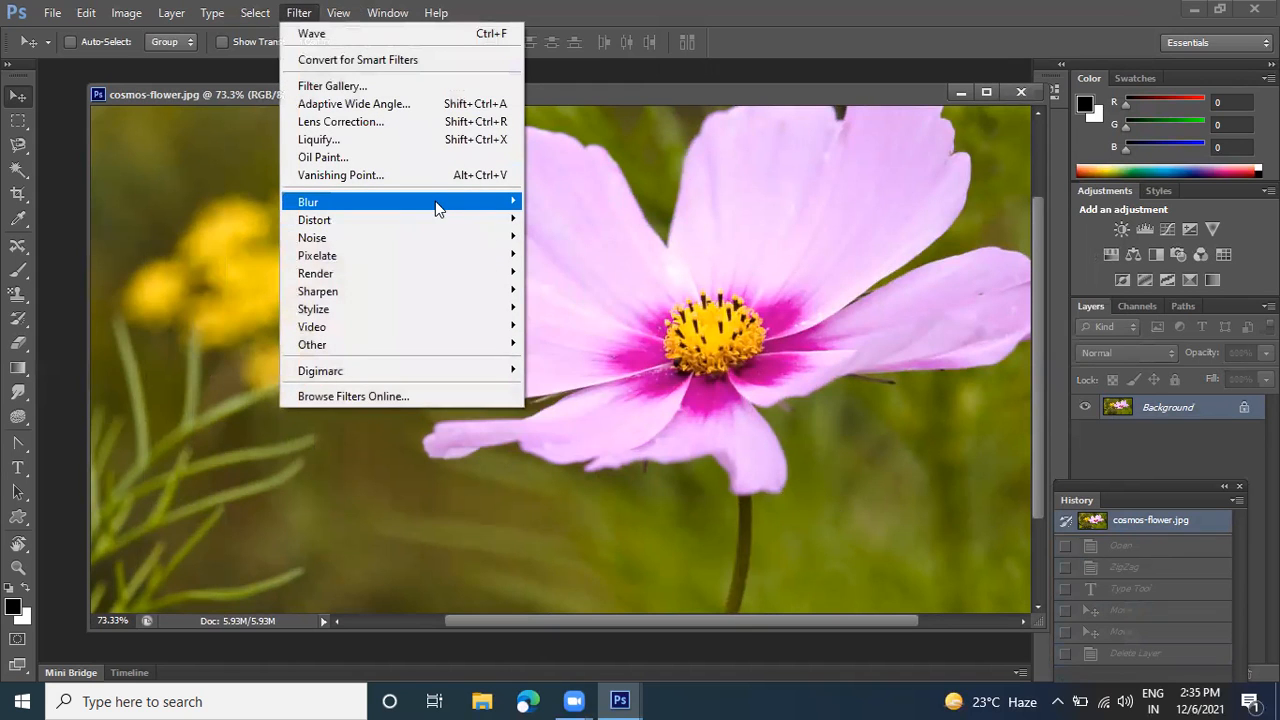
mouse_move(437, 222)
click(570, 343)
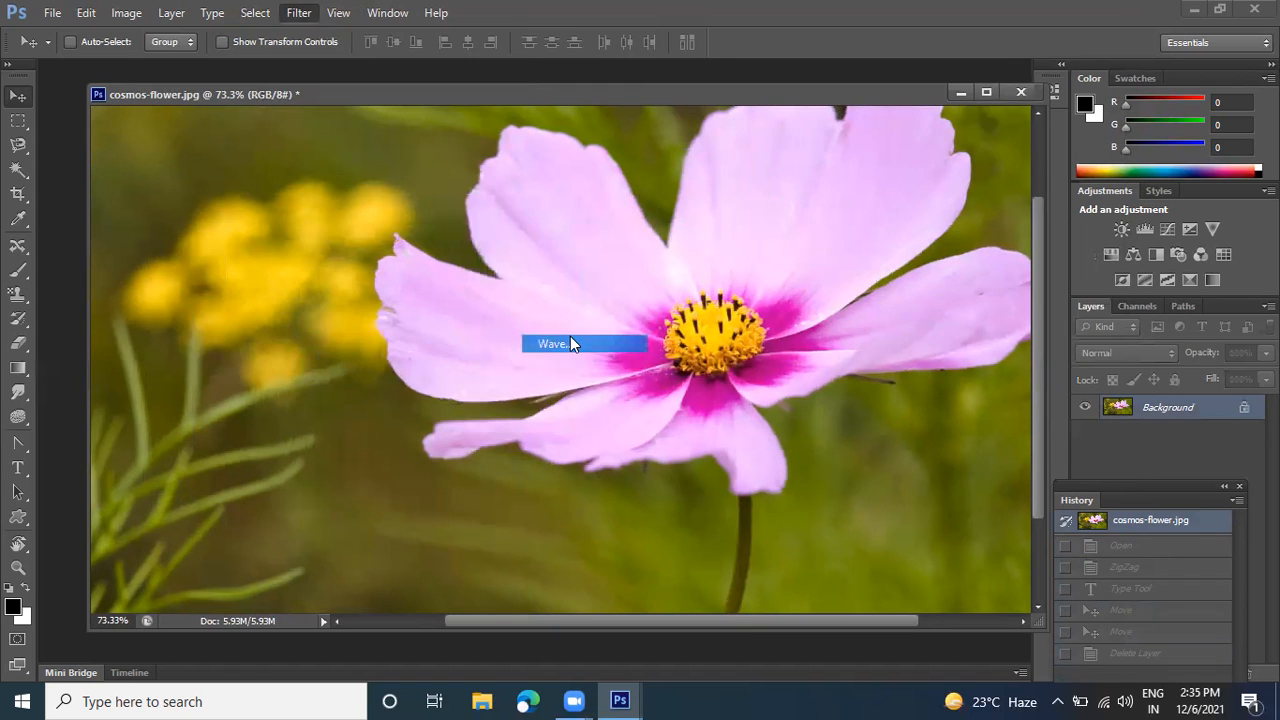
drag(815, 22, 875, 21)
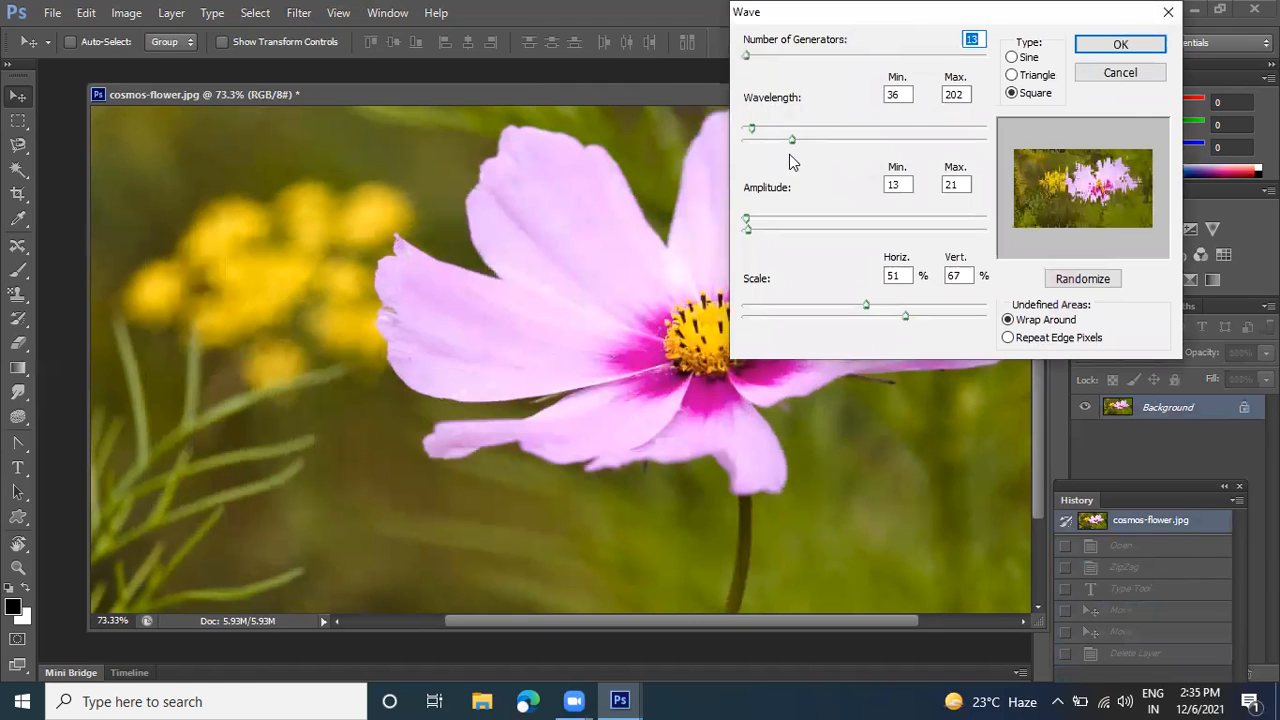
drag(793, 143, 858, 152)
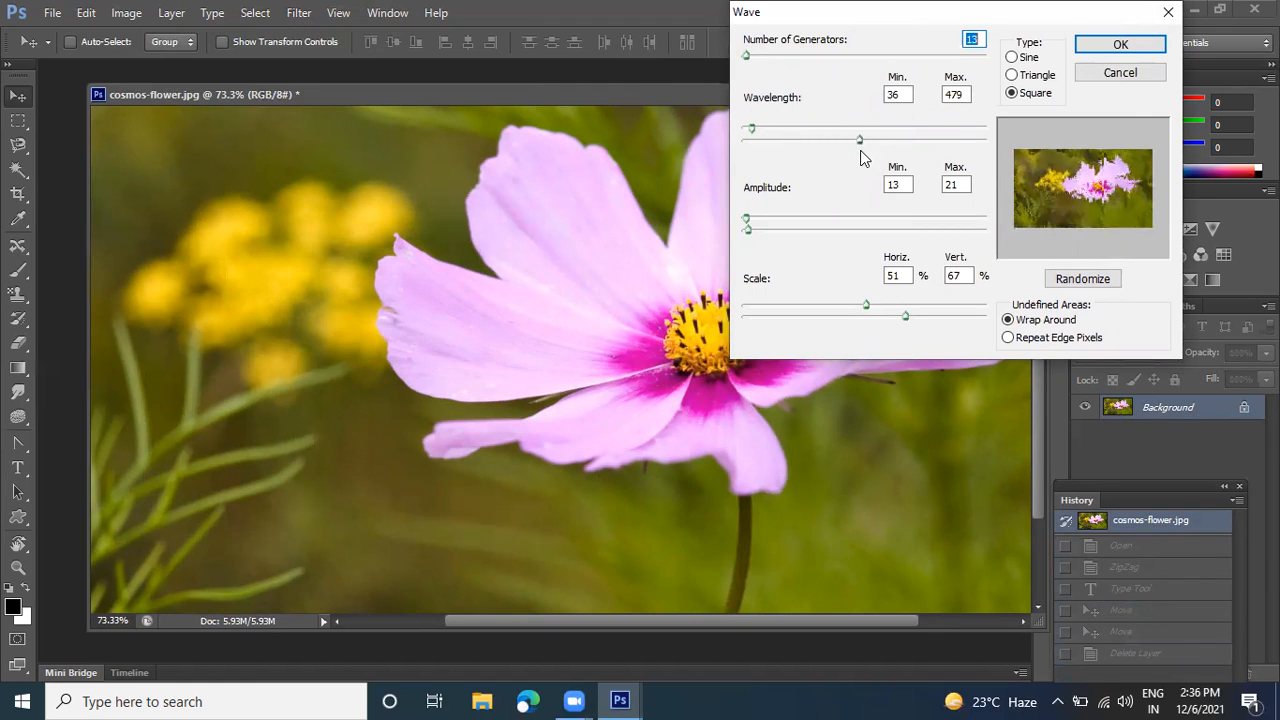
drag(761, 134, 788, 108)
mouse_move(750, 60)
mouse_down()
mouse_move(766, 57)
mouse_move(743, 66)
mouse_up()
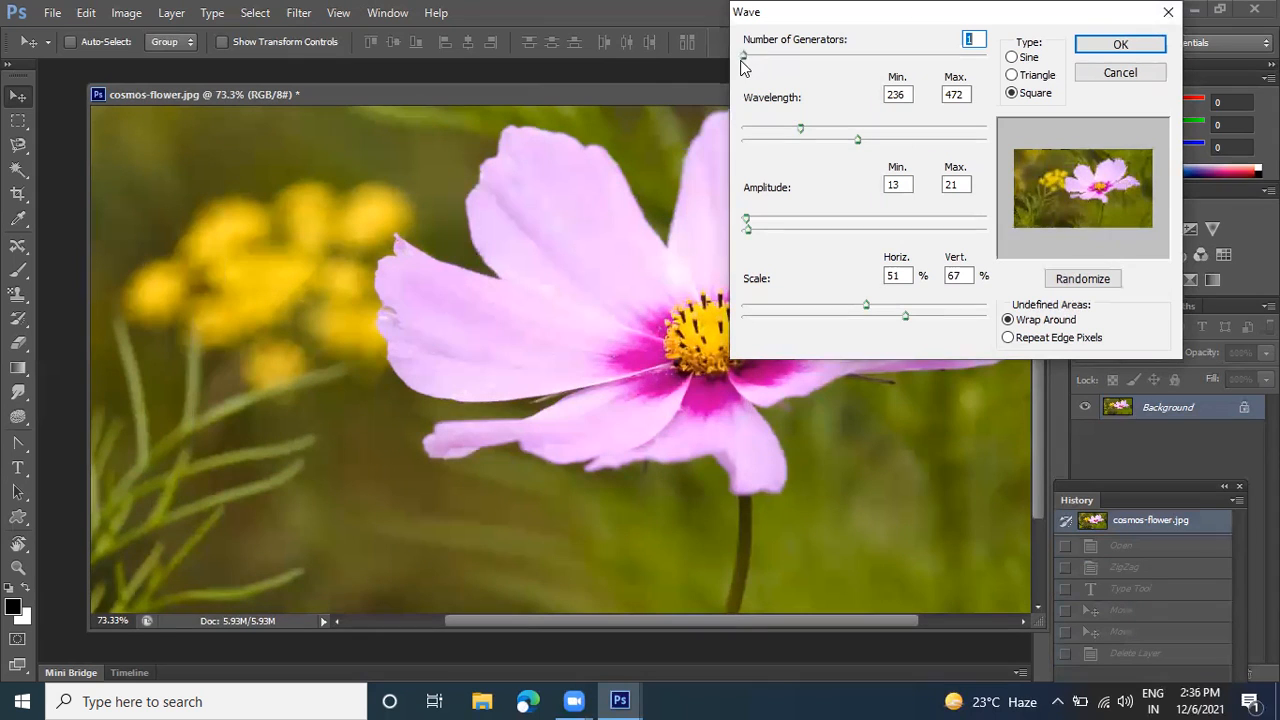
click(1096, 44)
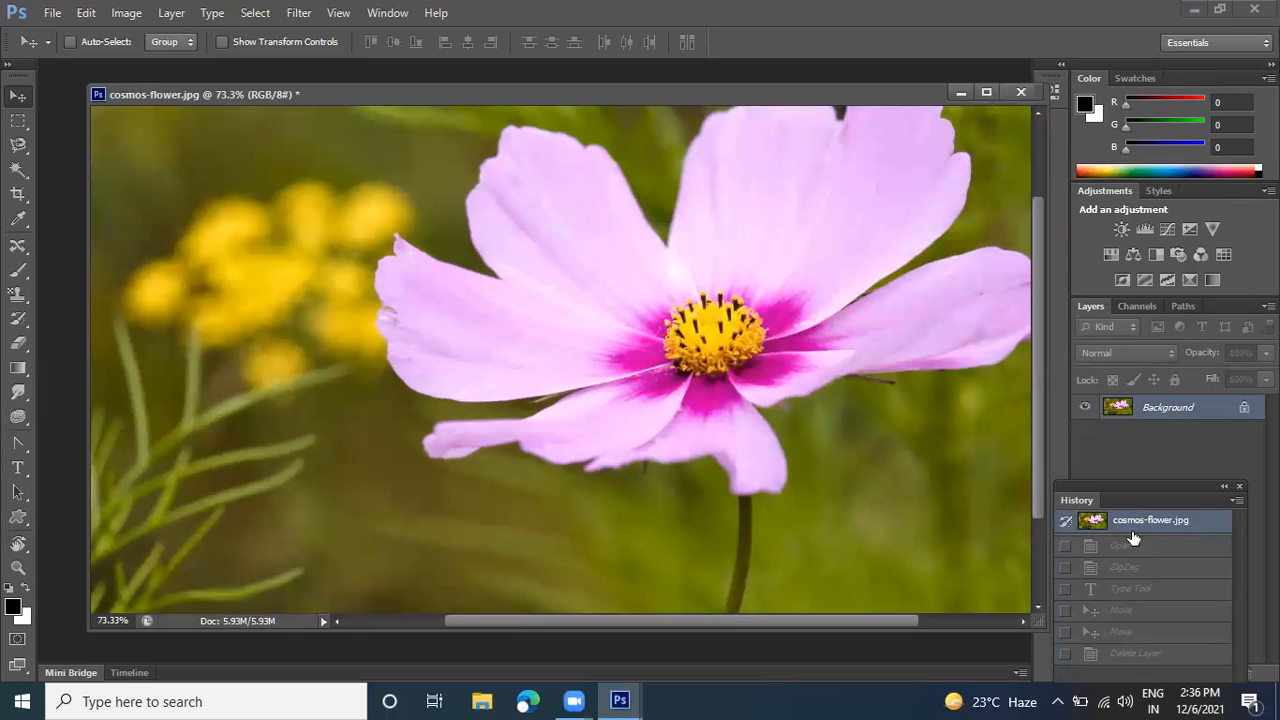
Bring back the editable "hello" text from the Type Tool history state and reposition it over the flower
click(1129, 588)
drag(628, 330, 802, 420)
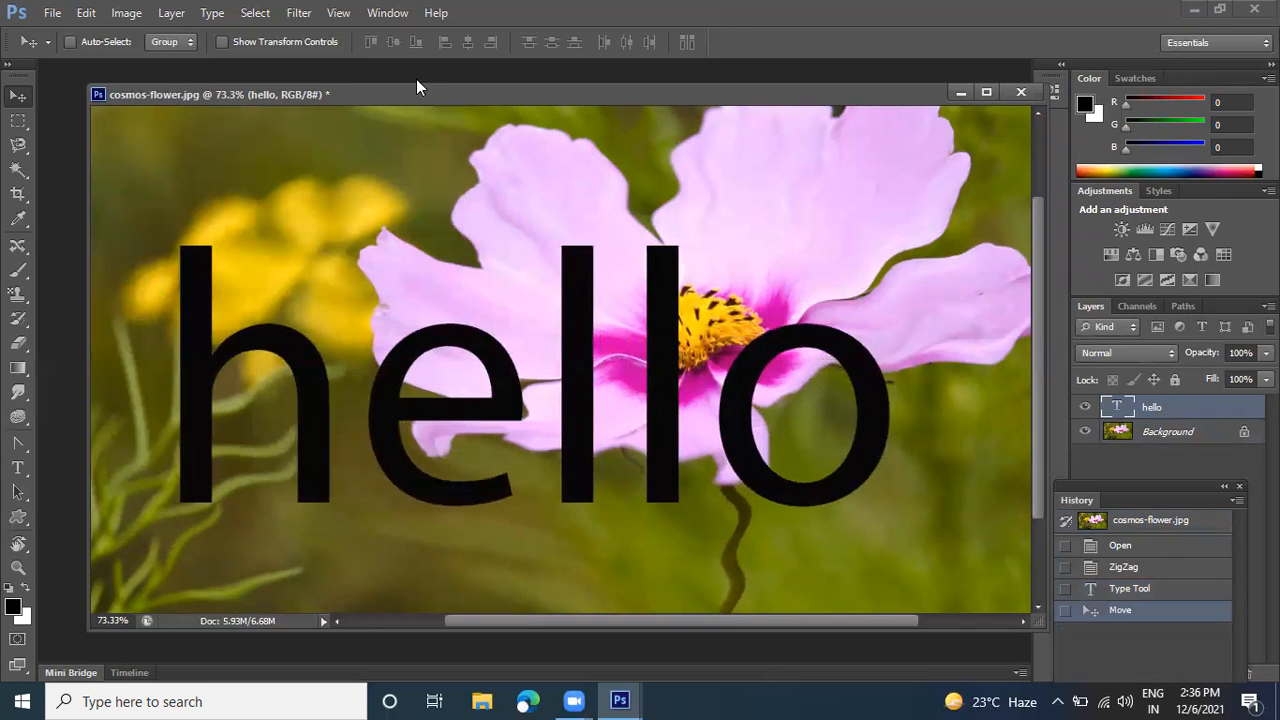
Start the Twirl distort filter on the "hello" layer, rasterizing its type
click(296, 13)
mouse_move(474, 225)
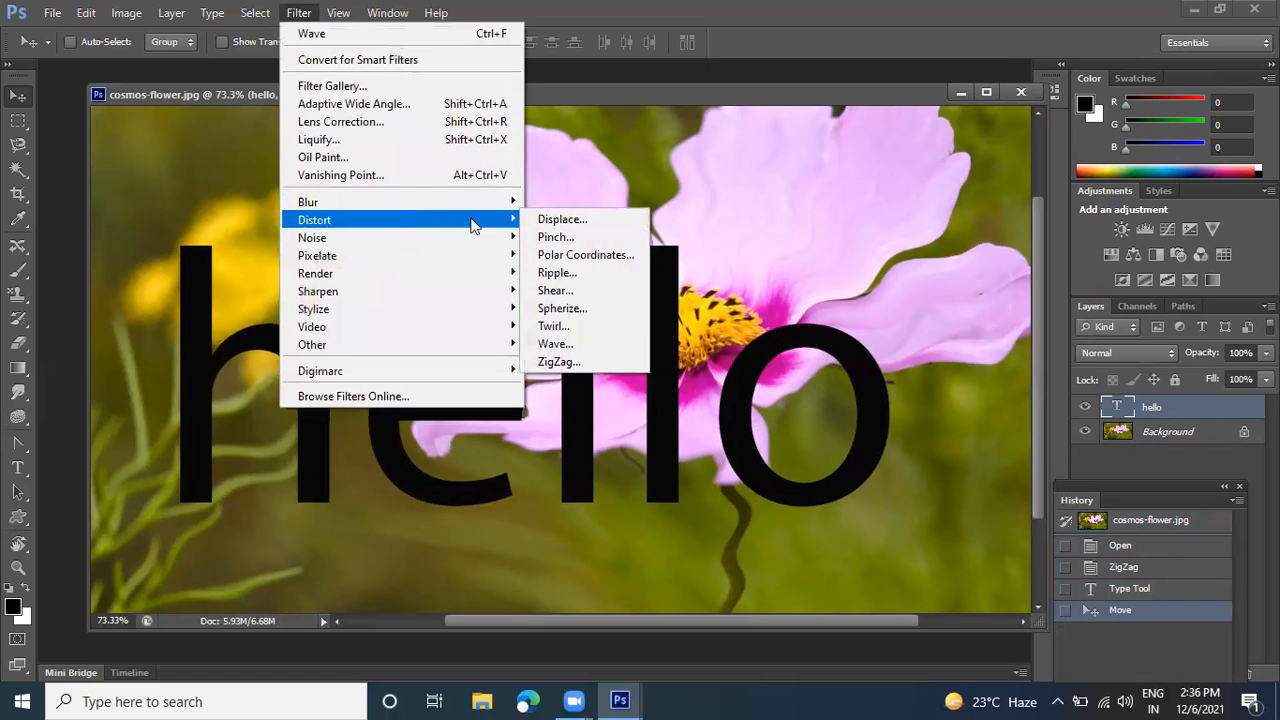
click(578, 327)
click(576, 283)
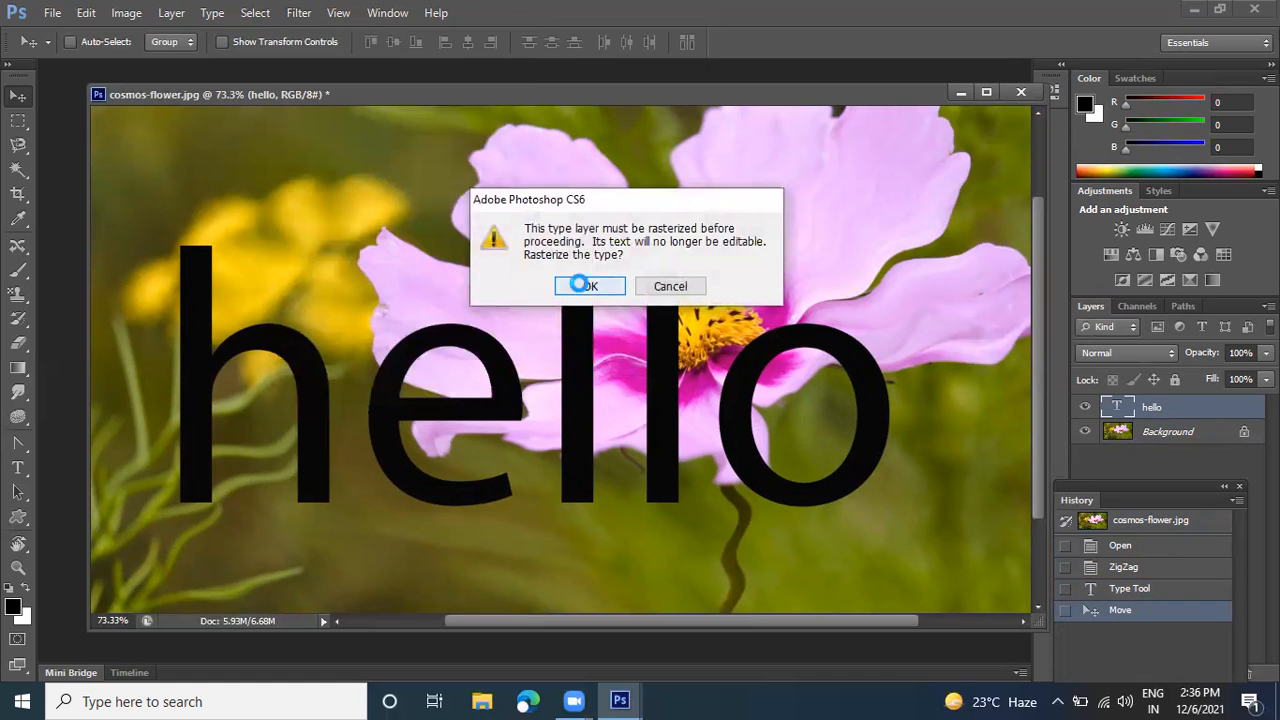
drag(641, 131, 841, 53)
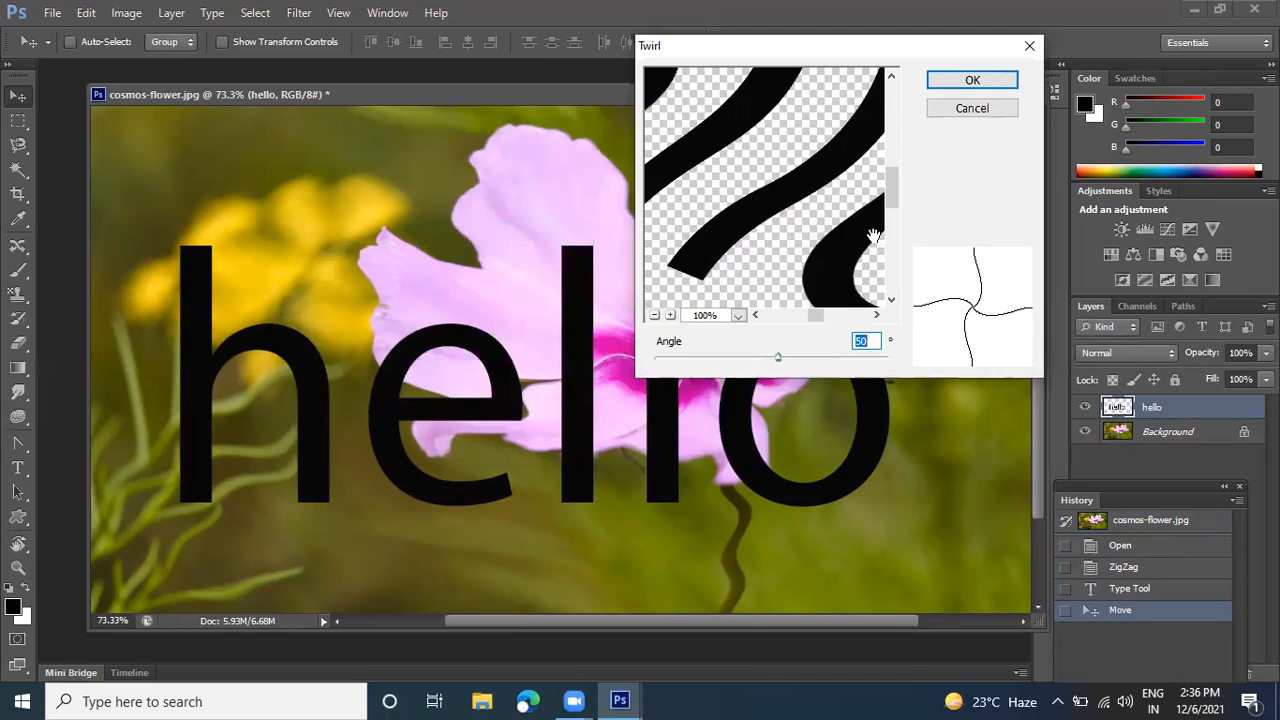
Reduce the Twirl preview to 12.5% and apply the filter to "hello" with an Angle of -756°
drag(779, 356, 765, 358)
click(653, 316)
click(653, 316)
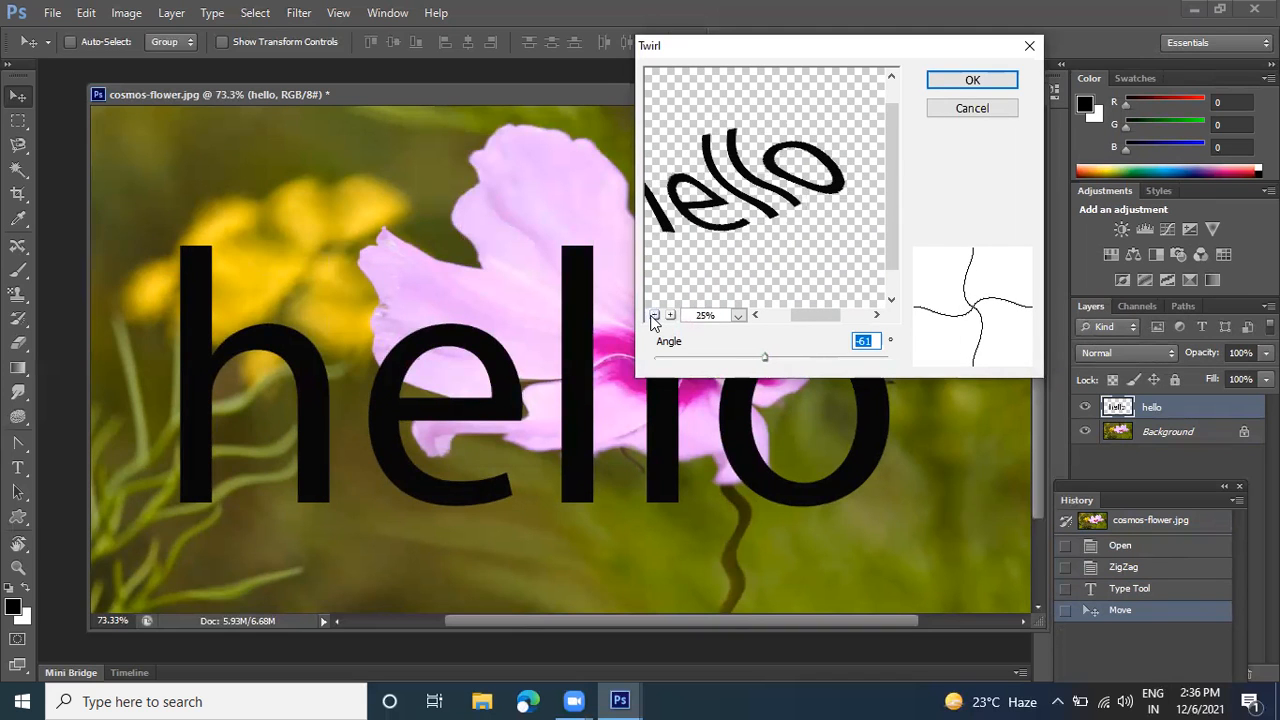
click(653, 316)
drag(766, 360, 685, 362)
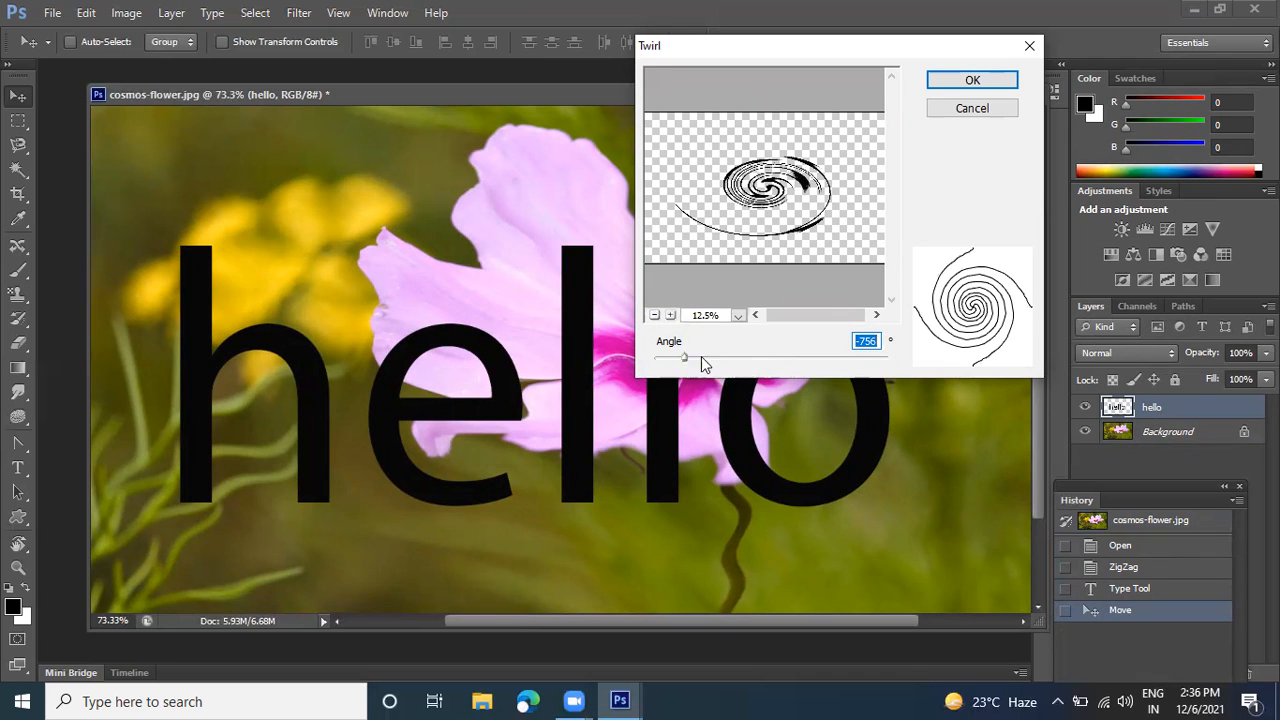
click(962, 81)
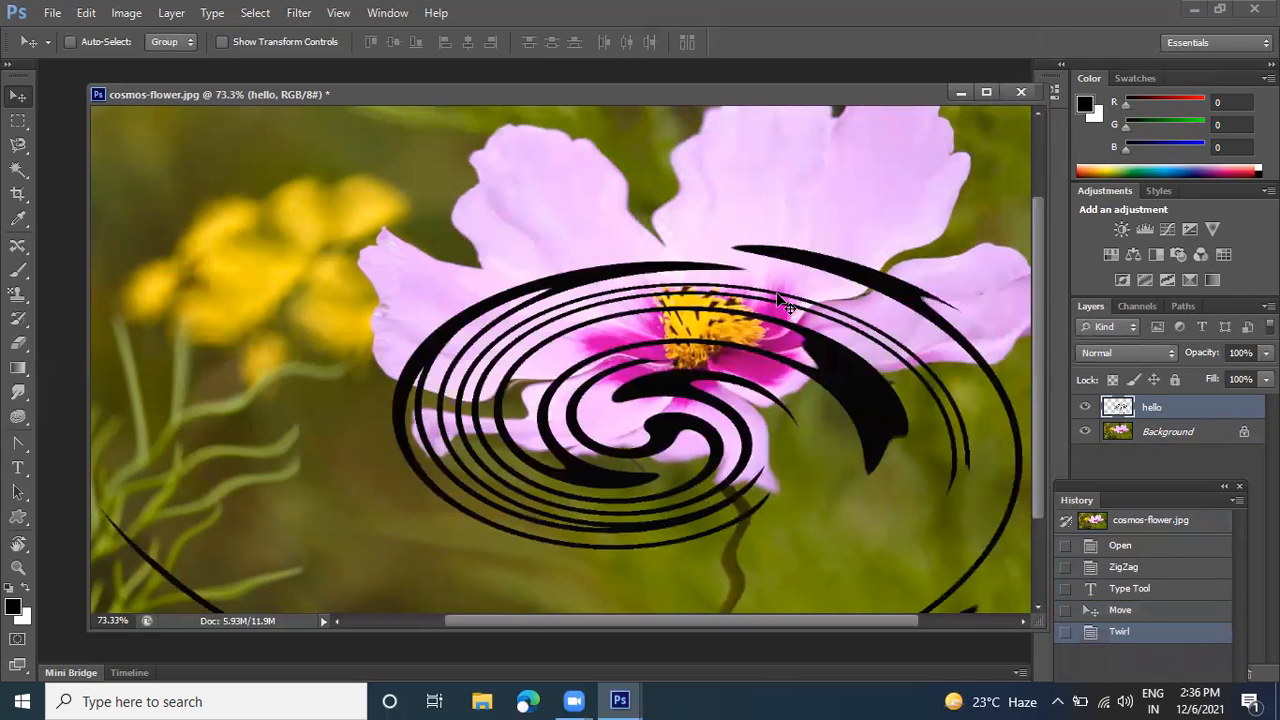
Move the twirled "hello" up over the flower, and revert the document to its original cosmos-flower.jpg snapshot
scroll(776, 292, down, 3)
drag(703, 343, 666, 222)
scroll(652, 270, up, 3)
scroll(652, 270, up, 2)
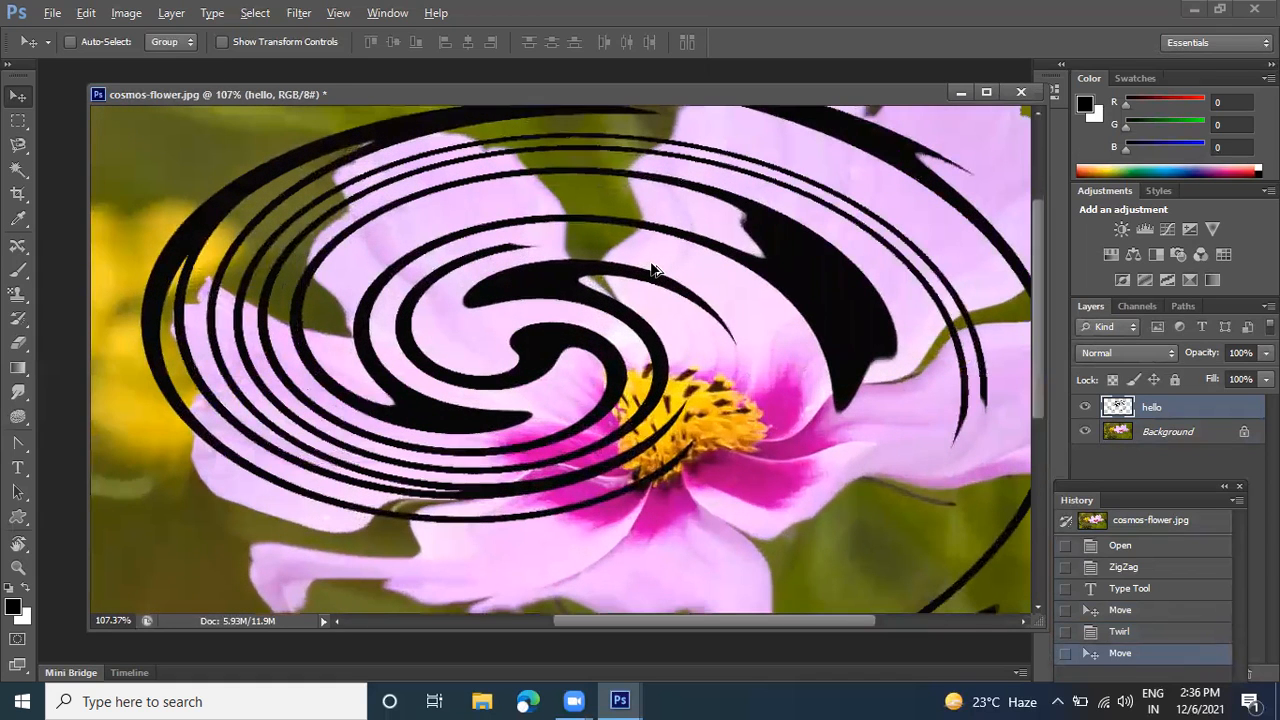
drag(617, 285, 633, 305)
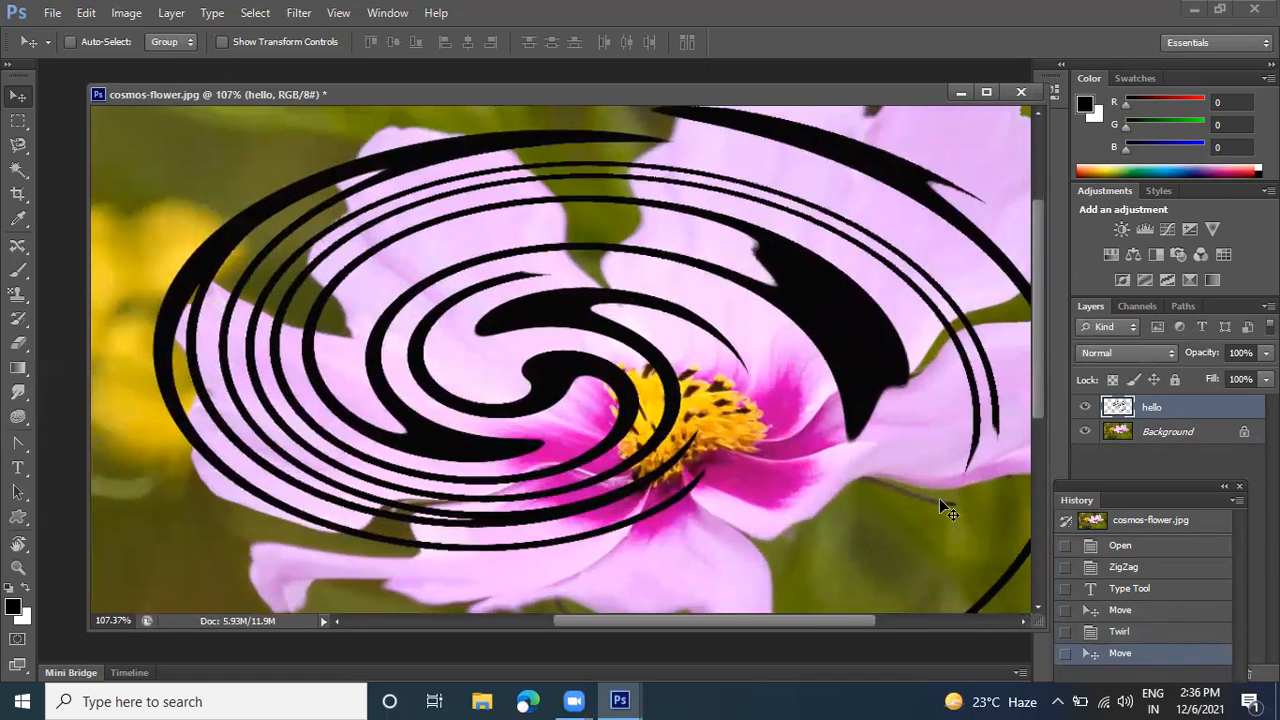
click(1113, 528)
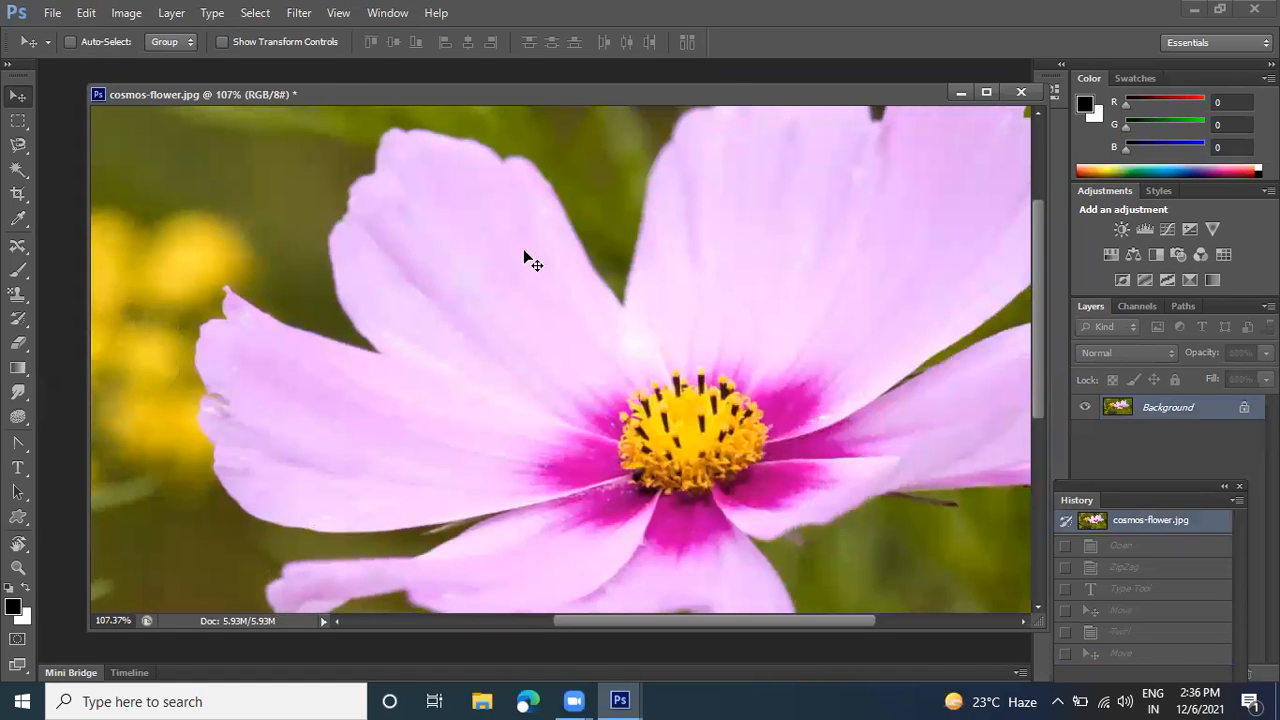
Apply the Twirl distort filter to the flower photo with an Angle of -433°
scroll(500, 245, down, 2)
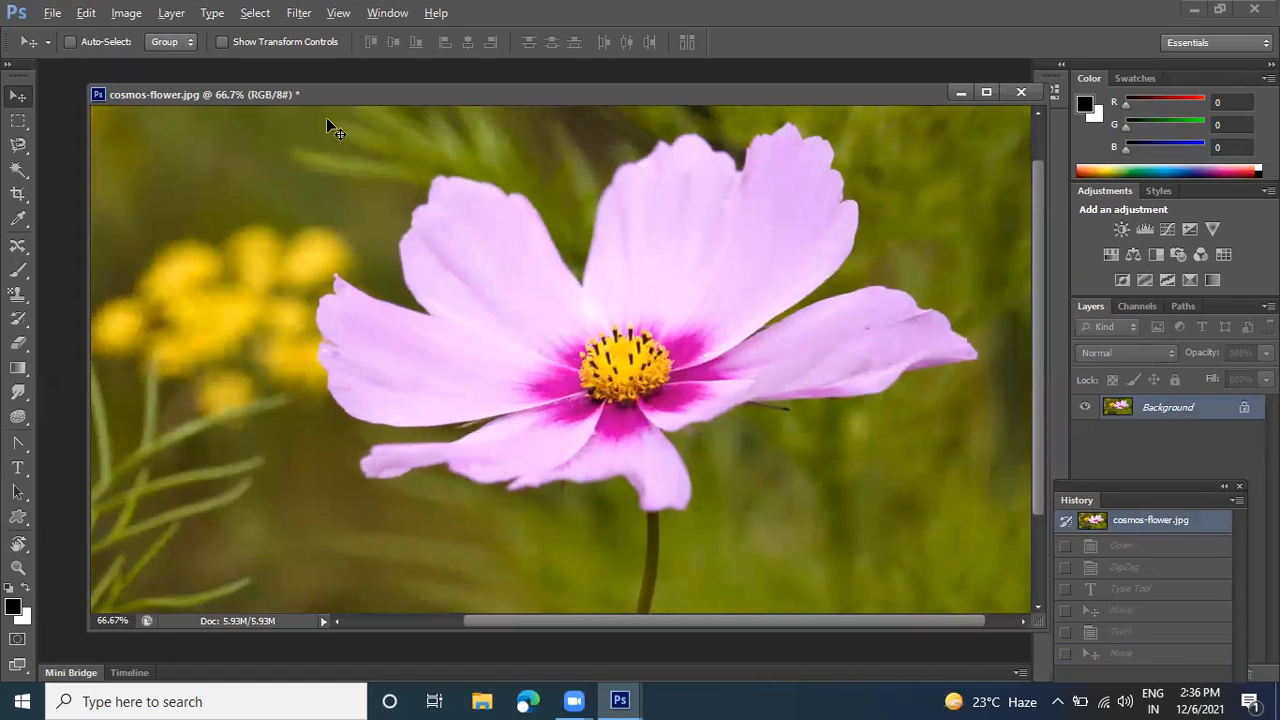
click(298, 12)
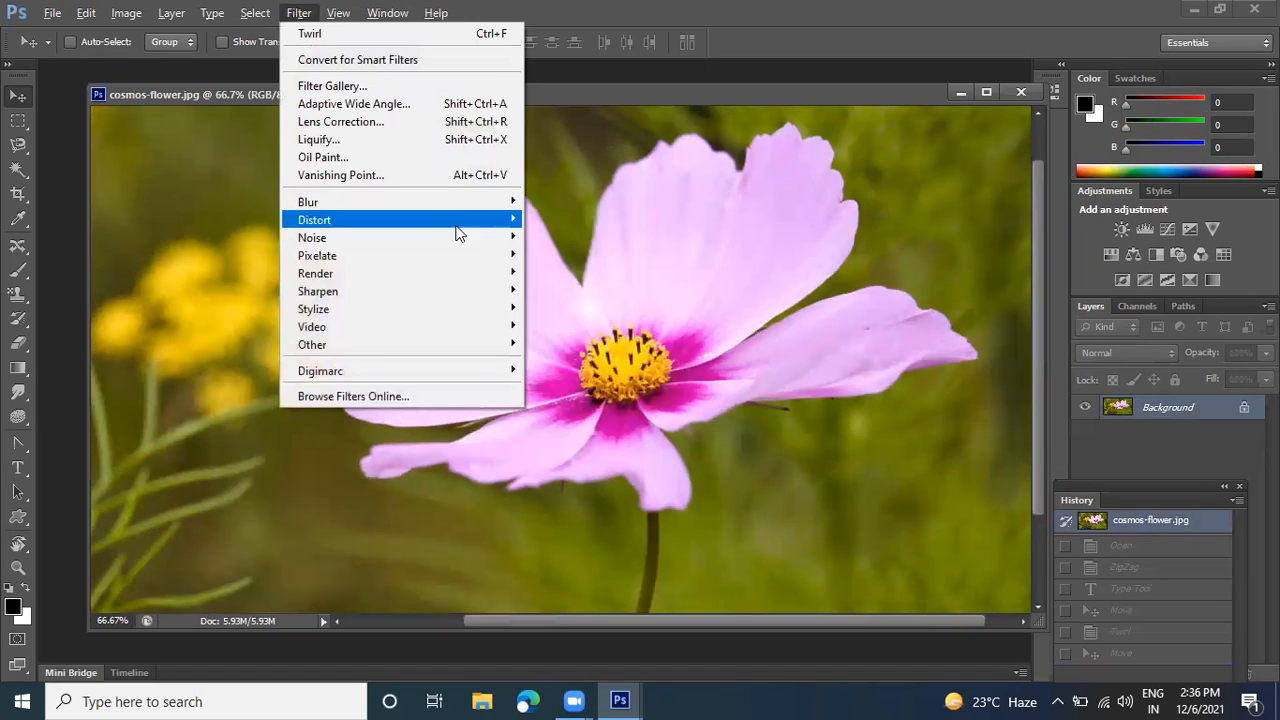
mouse_move(457, 222)
click(578, 326)
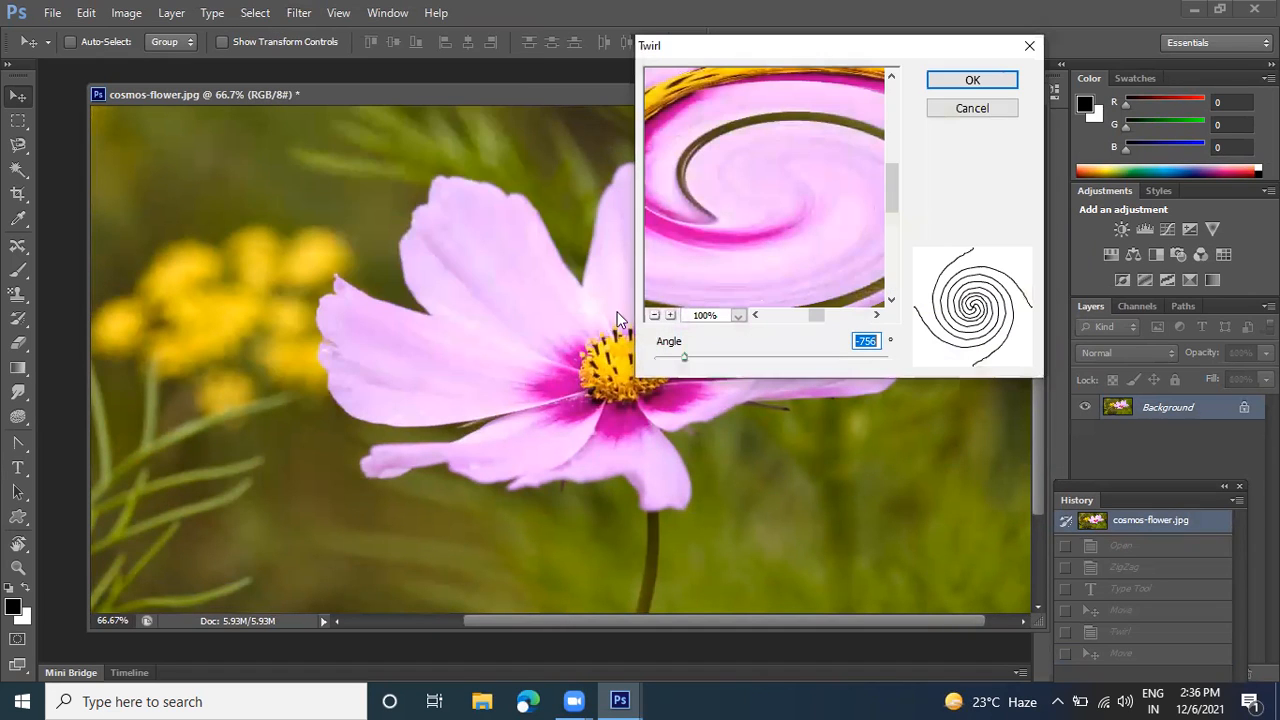
mouse_move(688, 358)
mouse_down()
mouse_move(720, 362)
mouse_move(686, 358)
mouse_move(694, 366)
mouse_up()
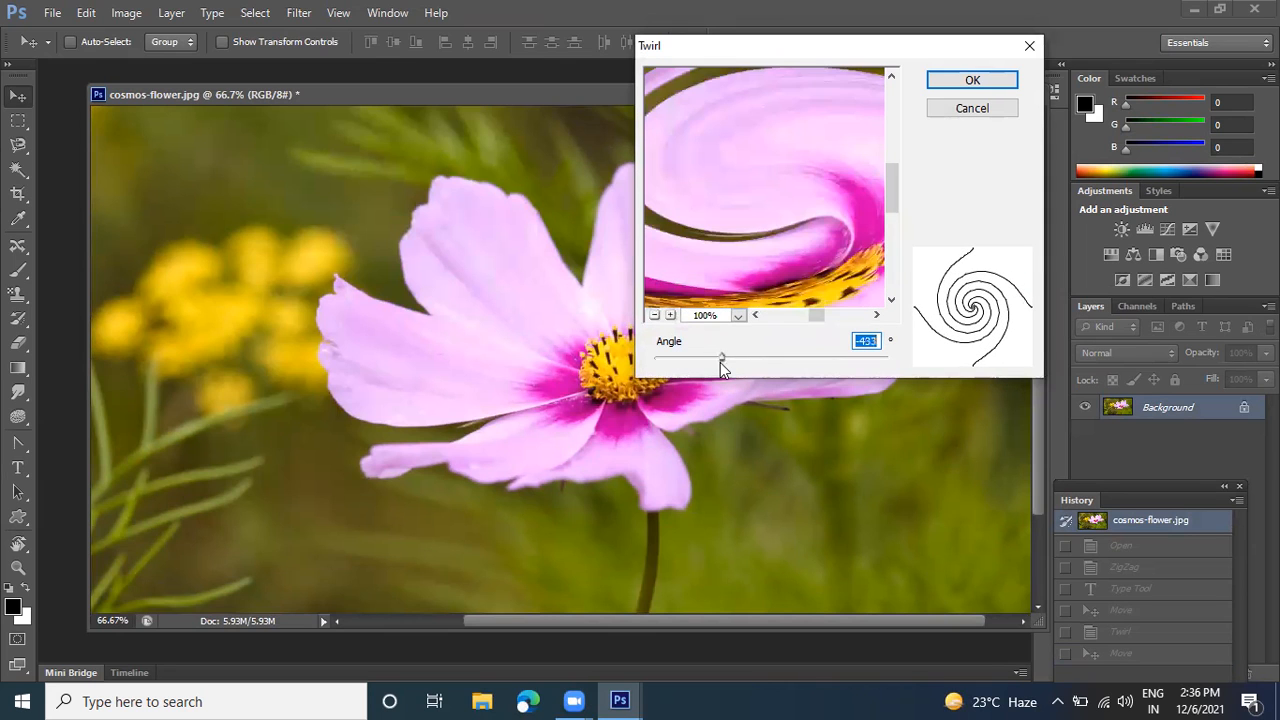
click(968, 80)
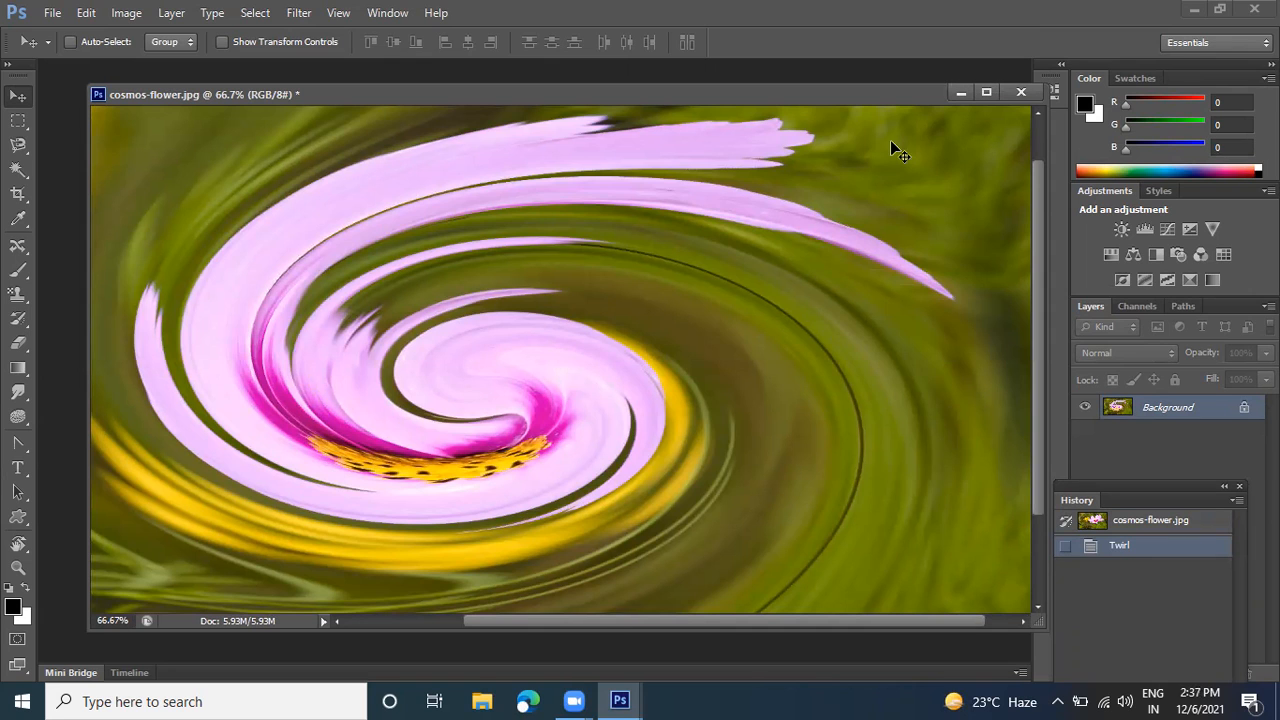
Compare the twirled flower with the original photo, ending on the original cosmos-flower.jpg snapshot
click(1157, 518)
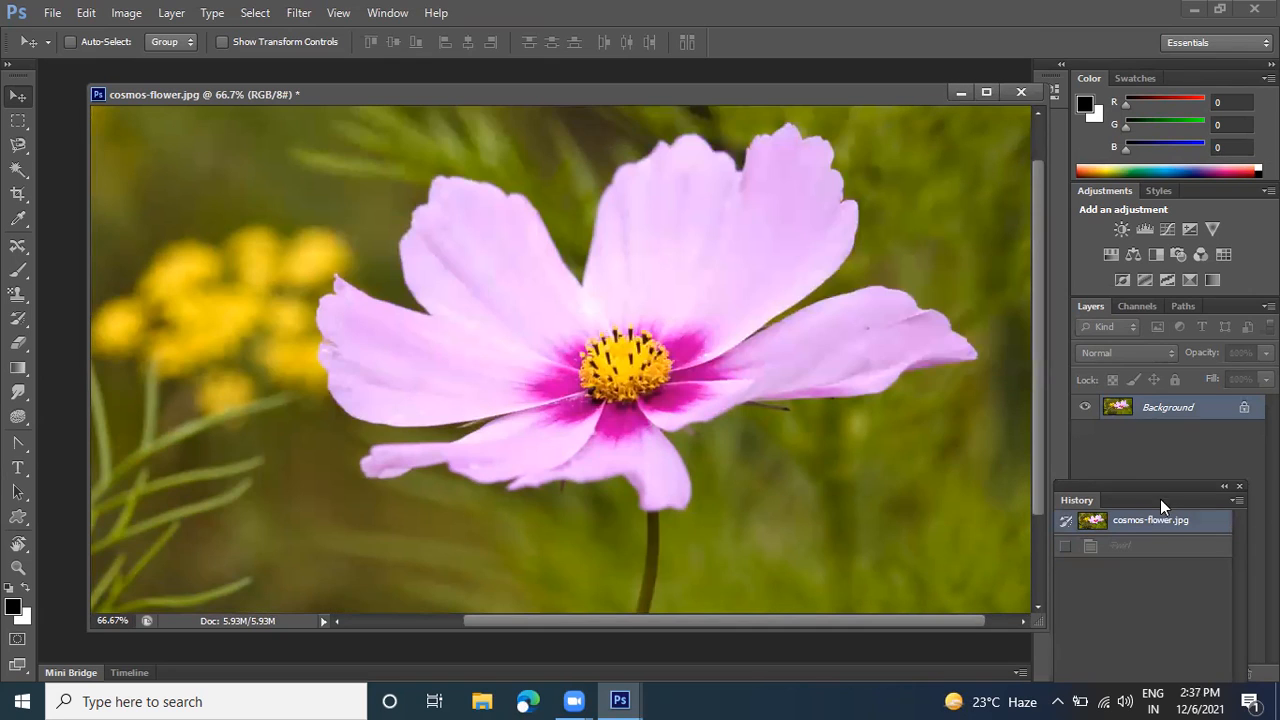
click(299, 13)
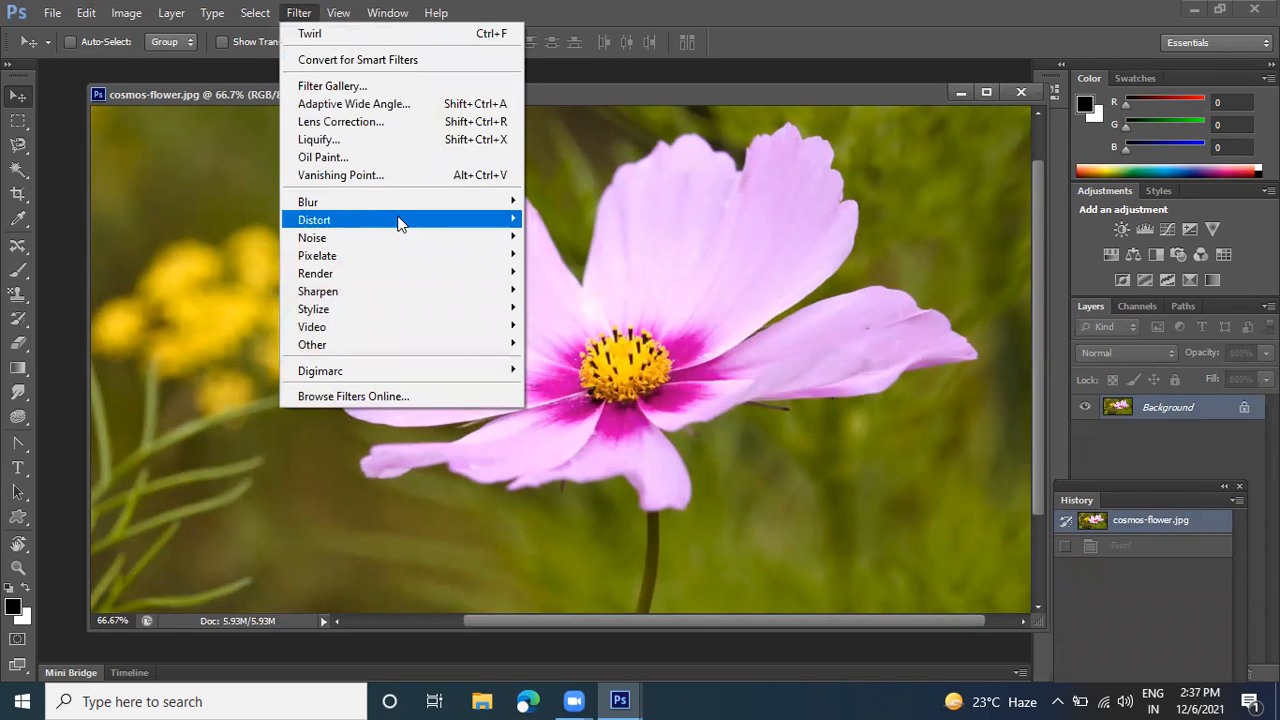
mouse_move(443, 229)
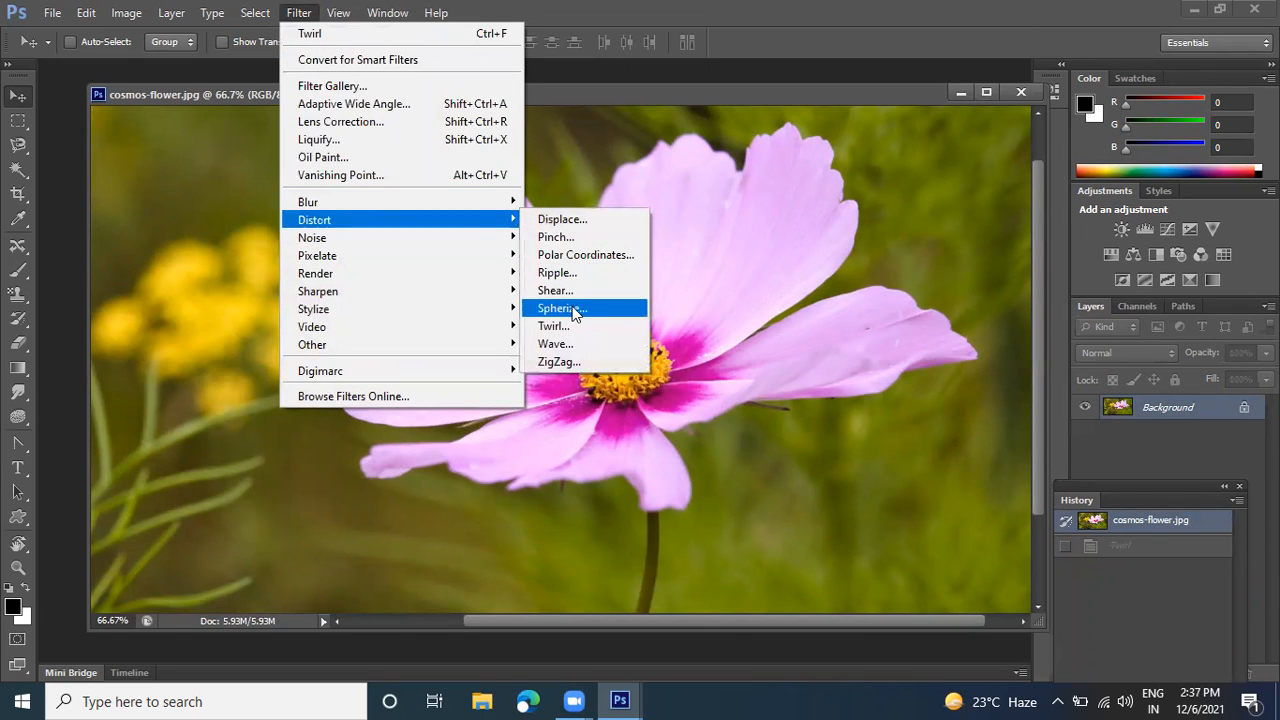
click(763, 251)
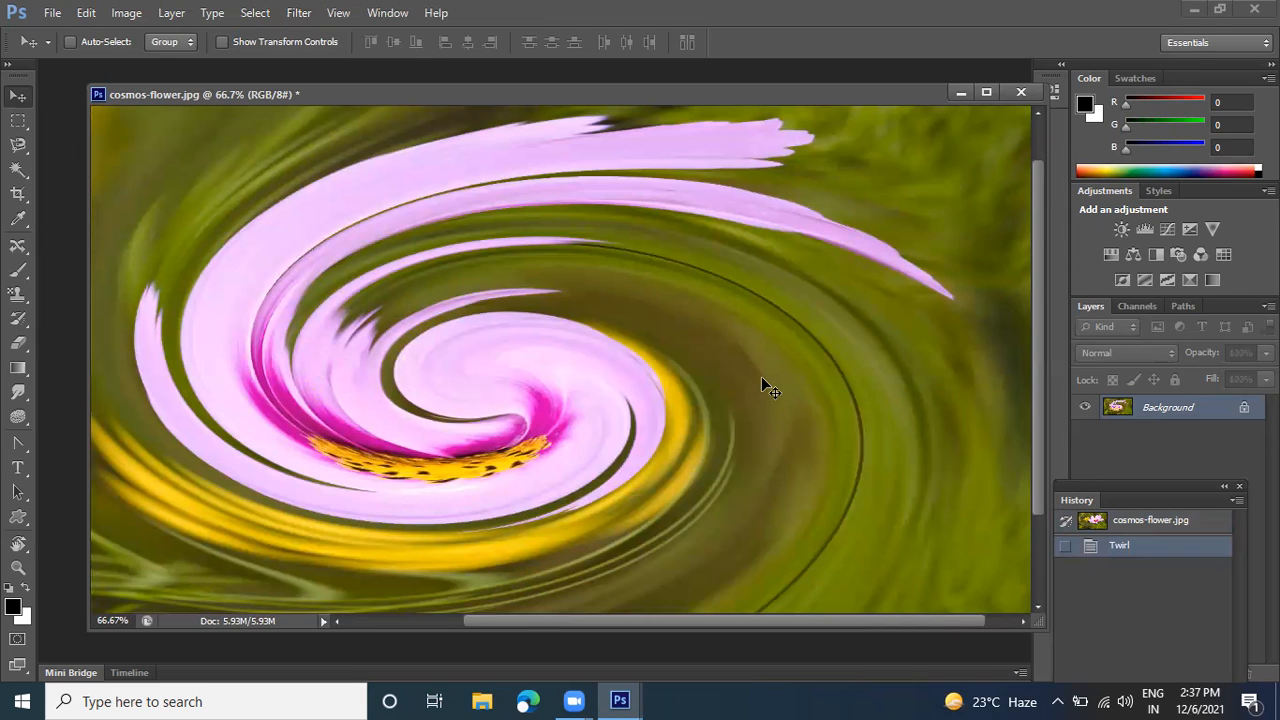
click(1105, 519)
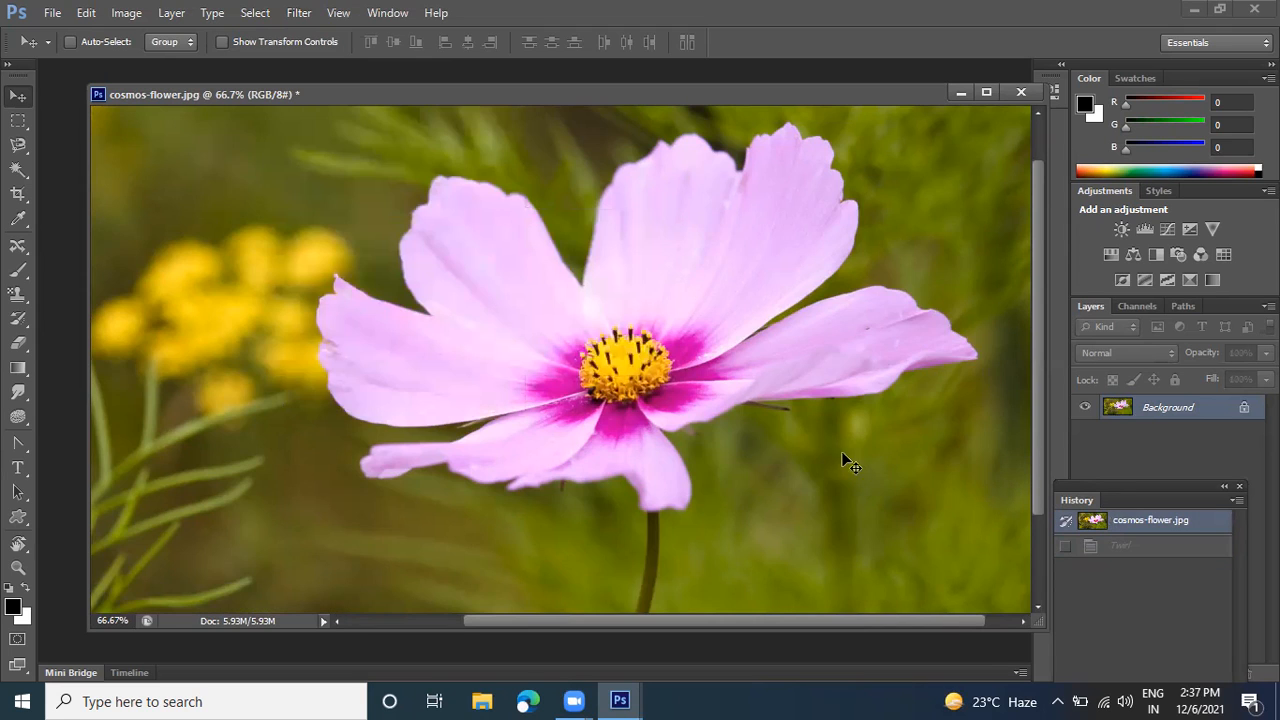
Add a "hello" text layer over the yellow flowers with the Type tool
click(18, 467)
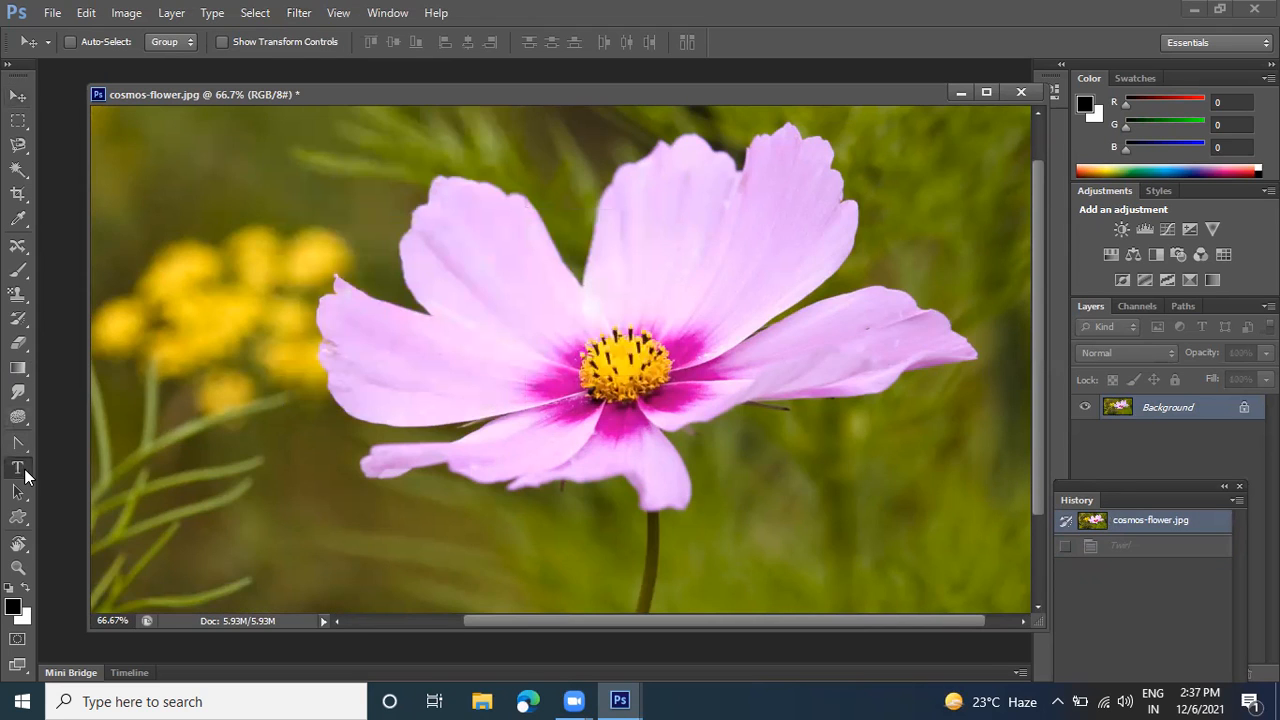
click(227, 391)
text(hello)
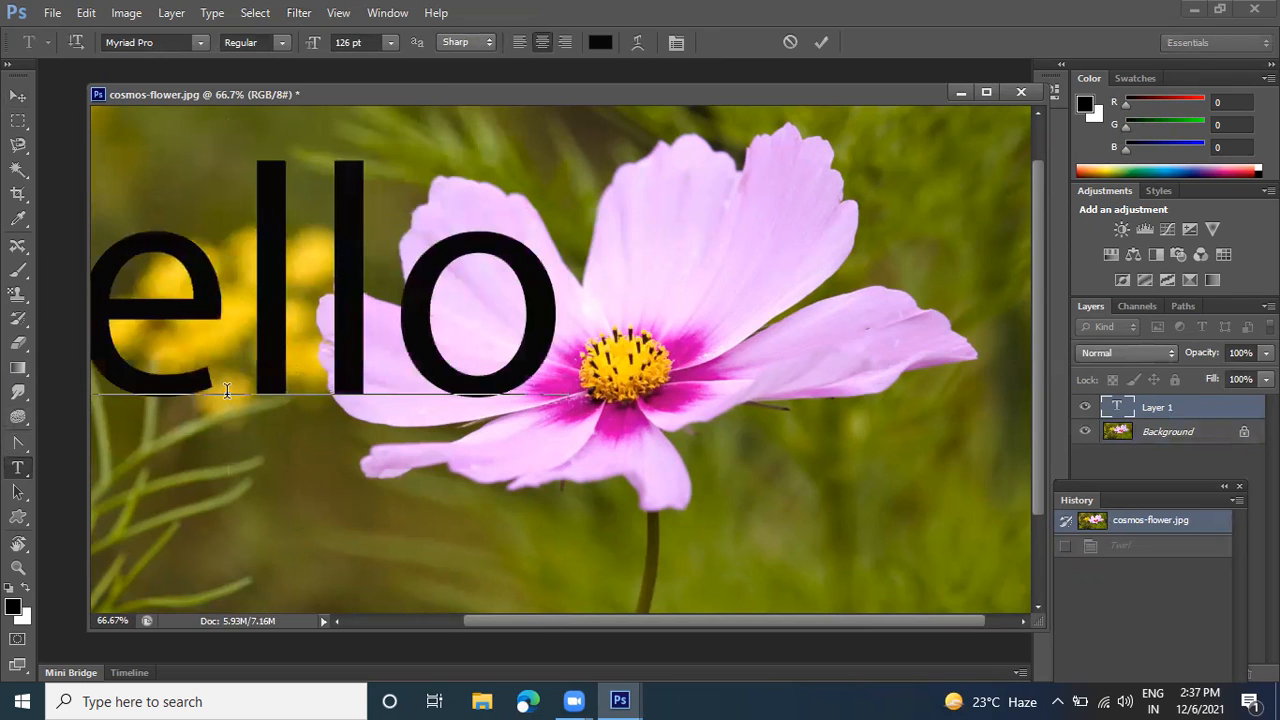
click(820, 43)
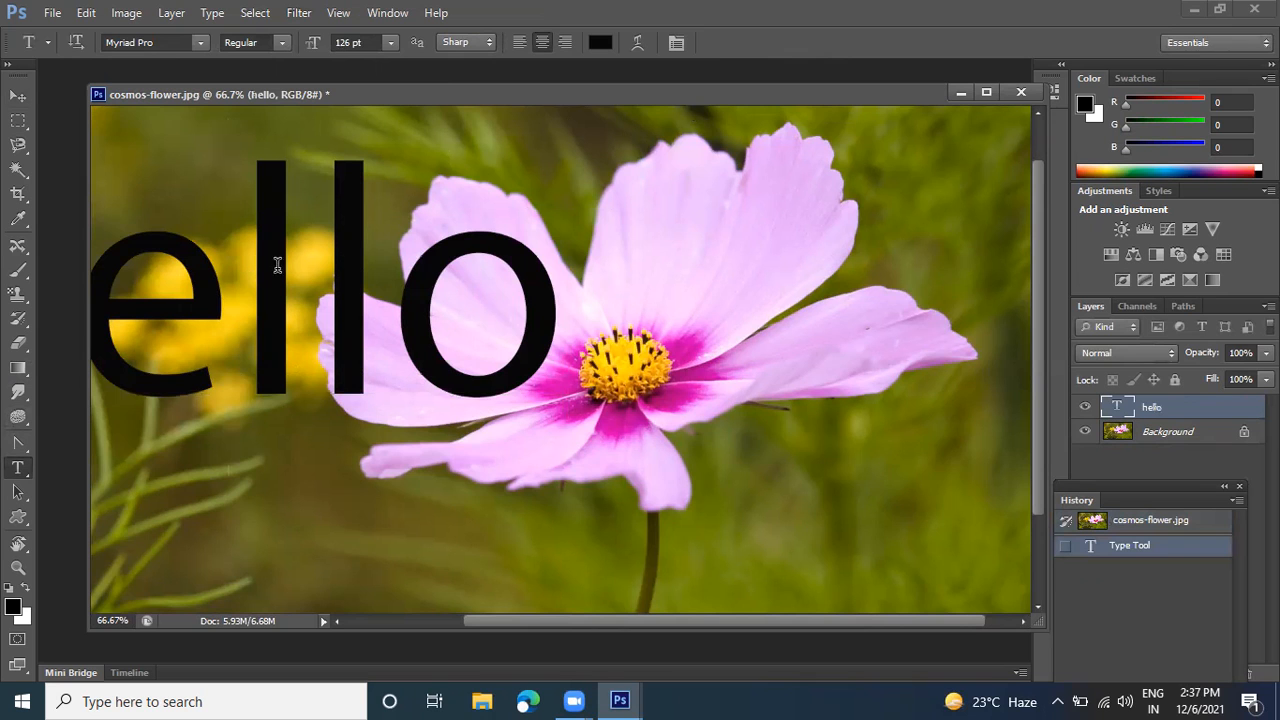
Move the "hello" text across the centre of the pink flower with Free Transform
key(ctrl+t)
drag(354, 271, 717, 356)
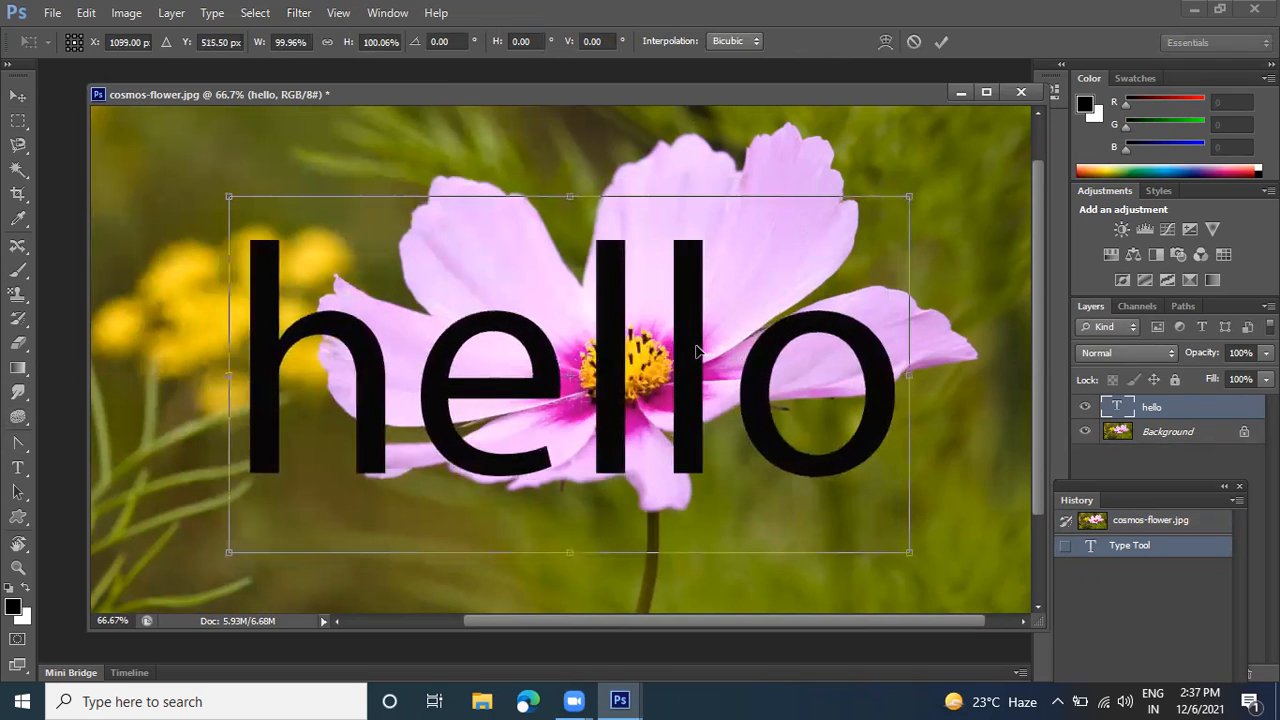
click(299, 13)
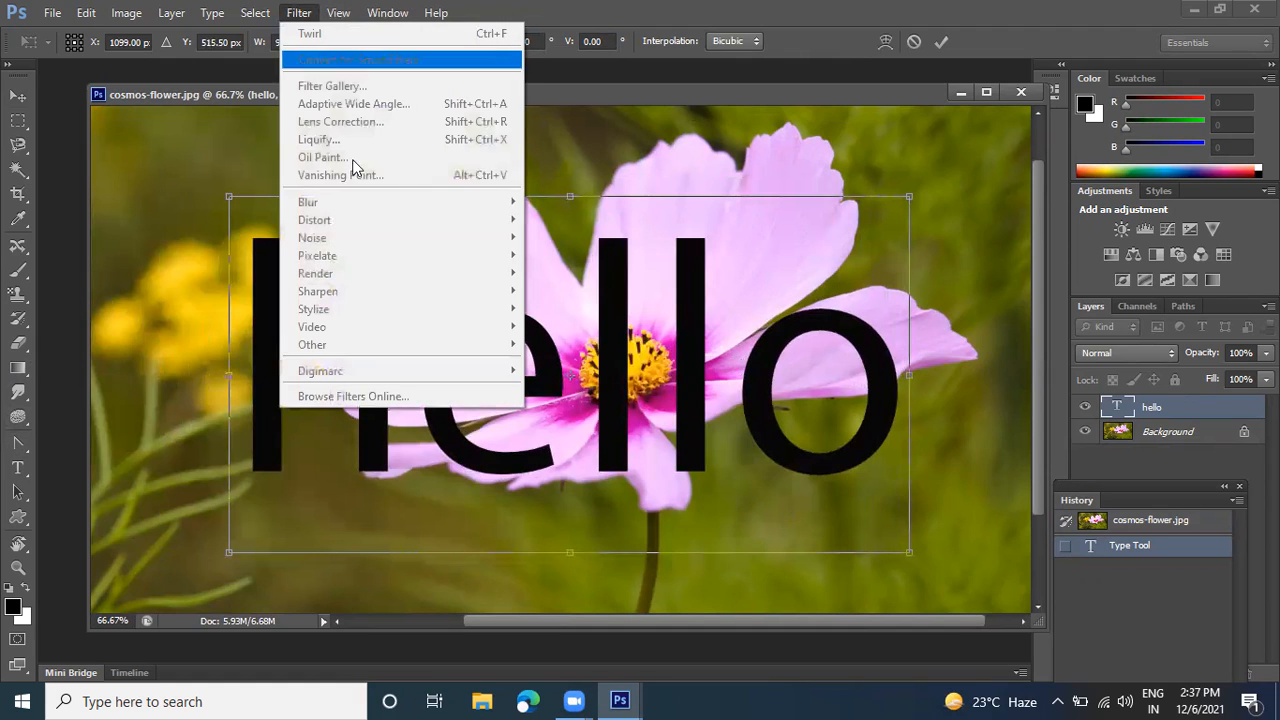
click(944, 42)
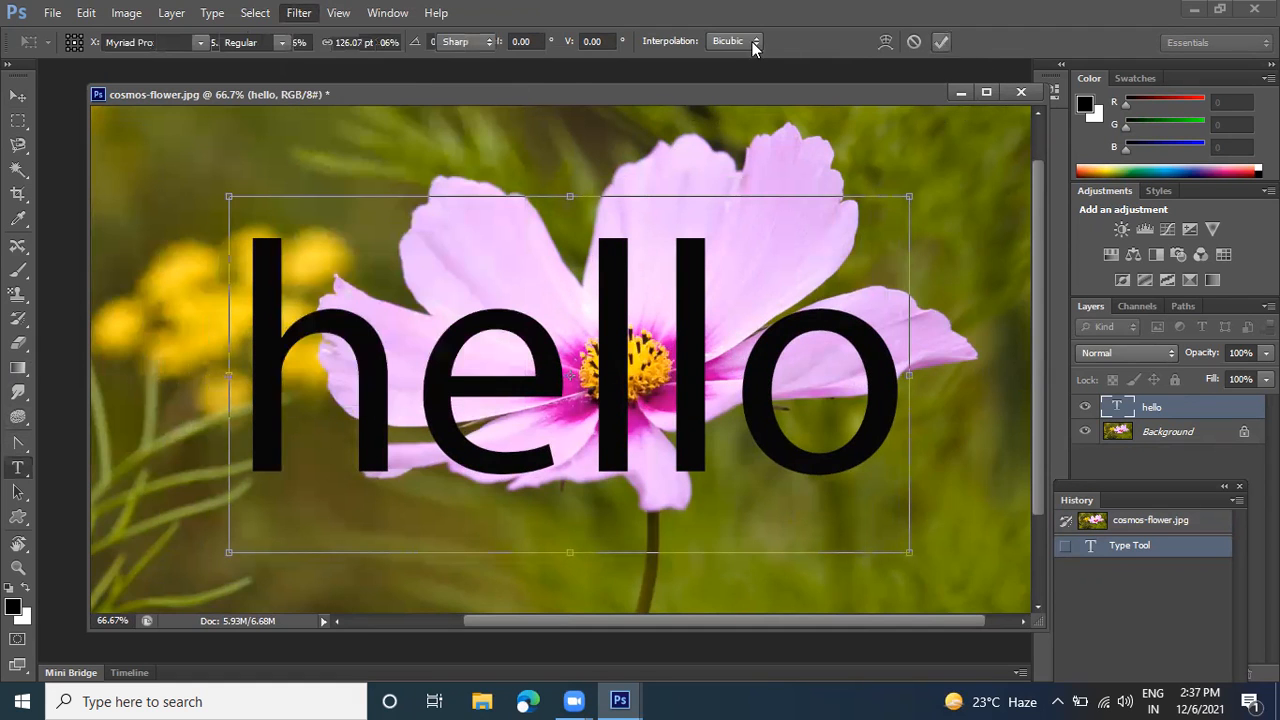
Start the Spherize distort filter on the "hello" layer, rasterizing its type, and move the filter dialog off the text
click(299, 13)
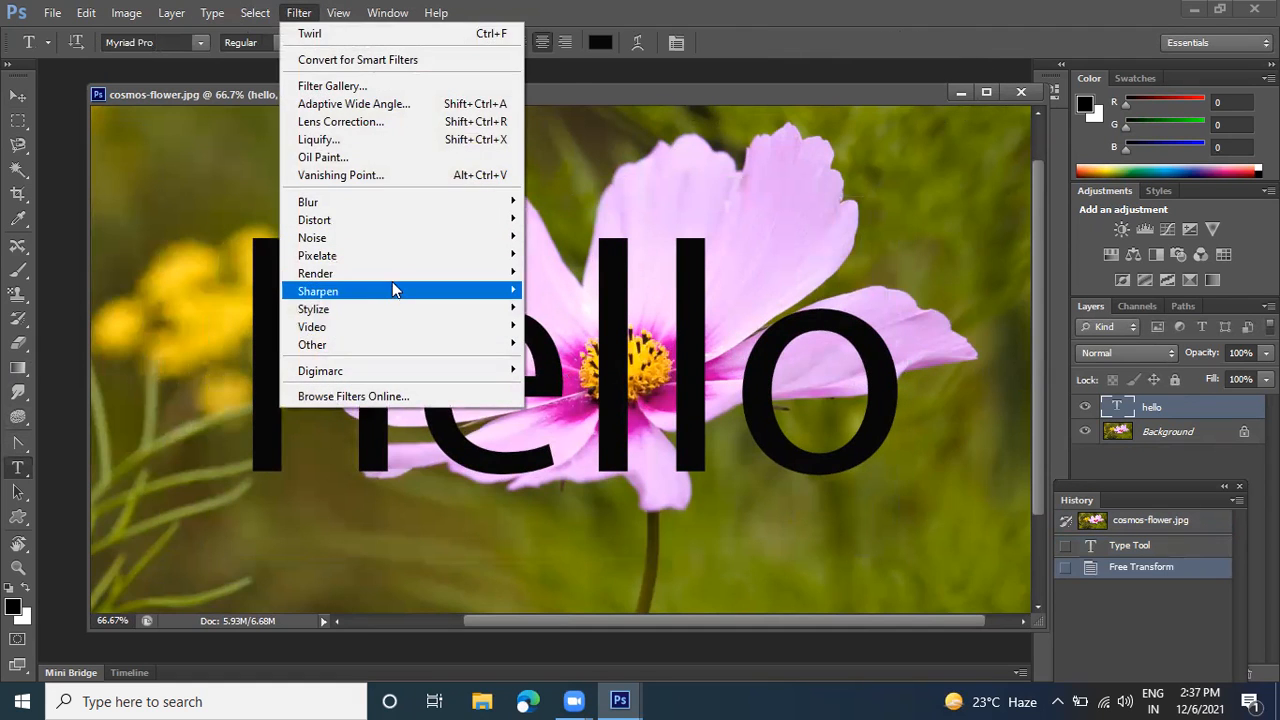
mouse_move(505, 220)
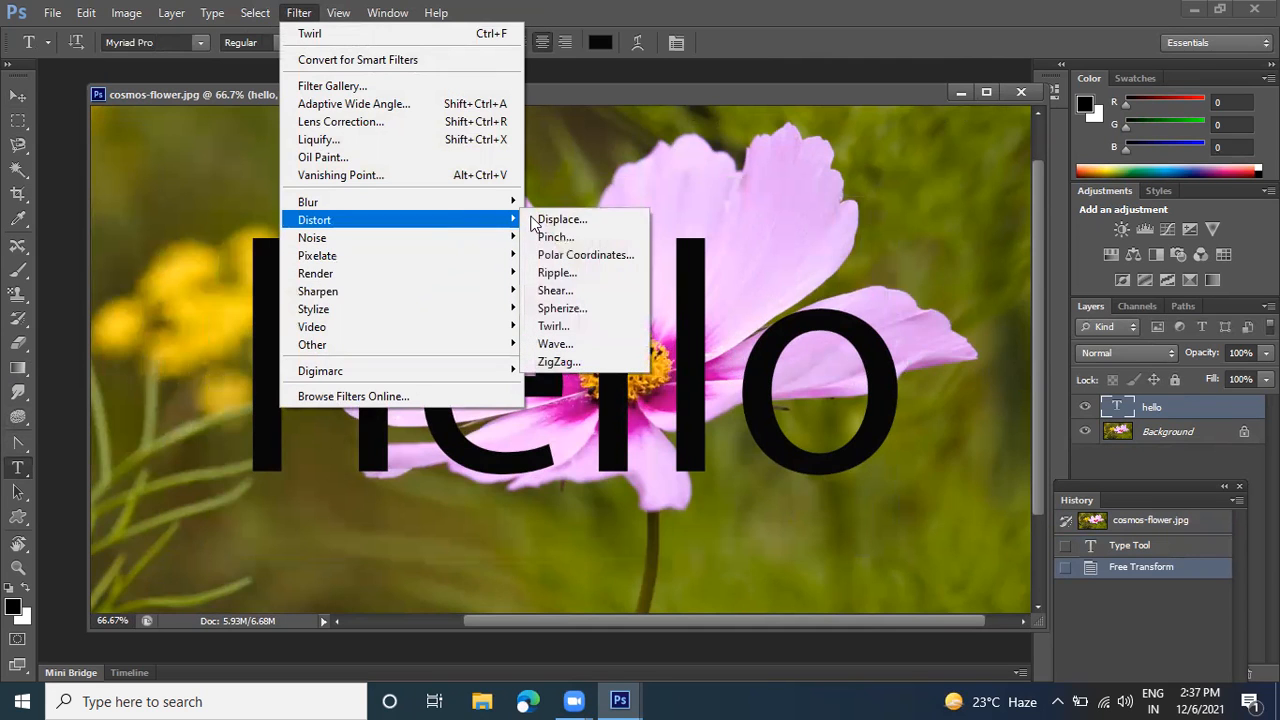
click(609, 311)
click(590, 286)
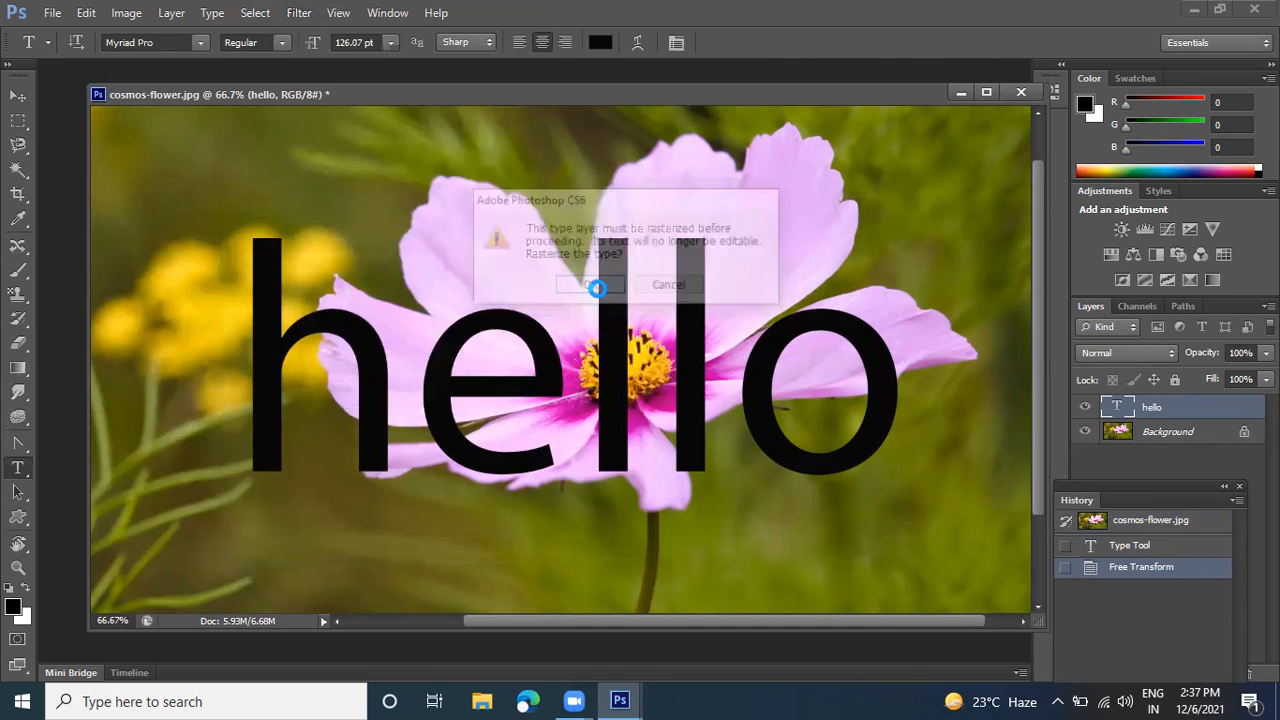
drag(637, 114, 884, 30)
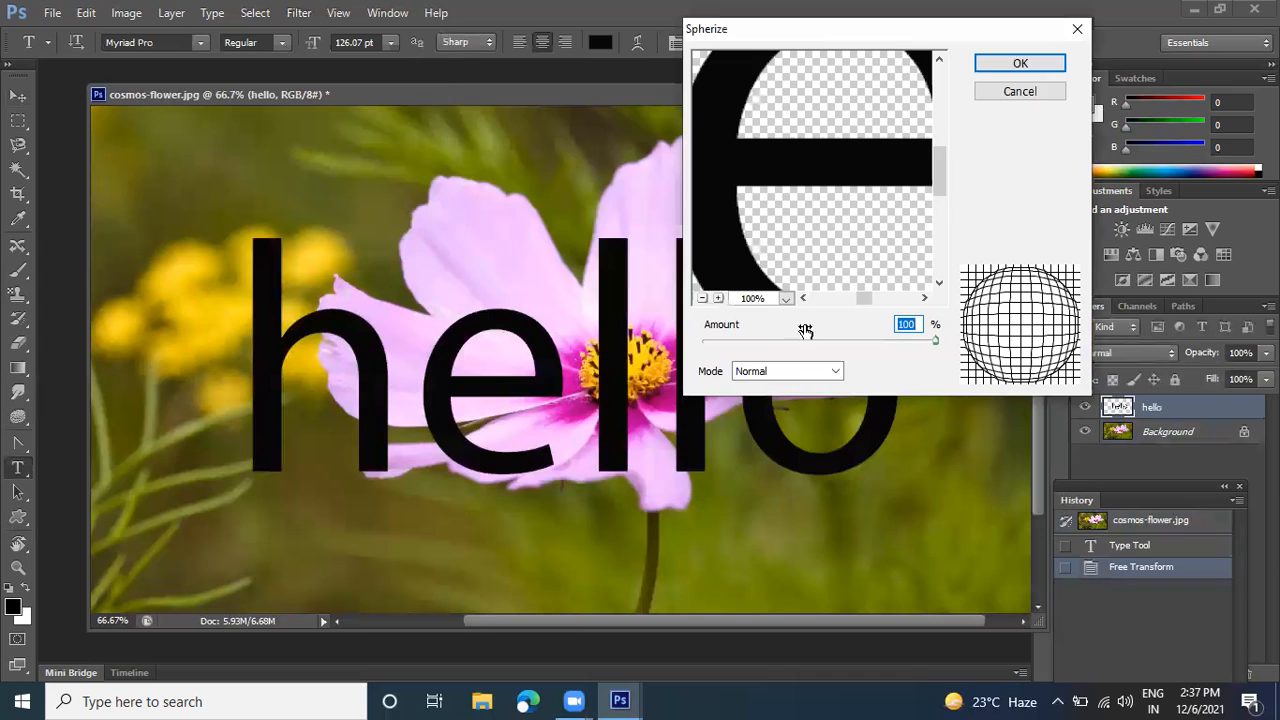
Reduce the Spherize preview to 12.5% and apply the filter to "hello" with an Amount of 100%
click(704, 298)
click(704, 298)
click(704, 298)
click(704, 298)
click(704, 298)
click(704, 298)
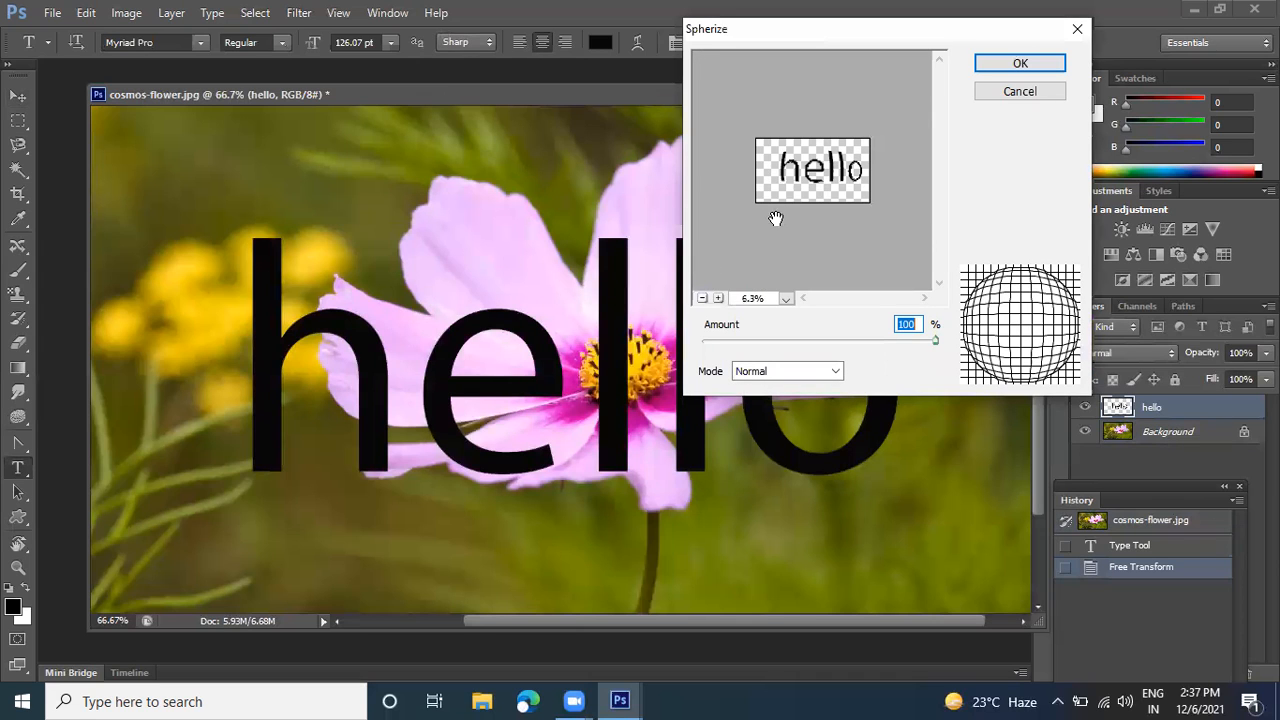
click(718, 299)
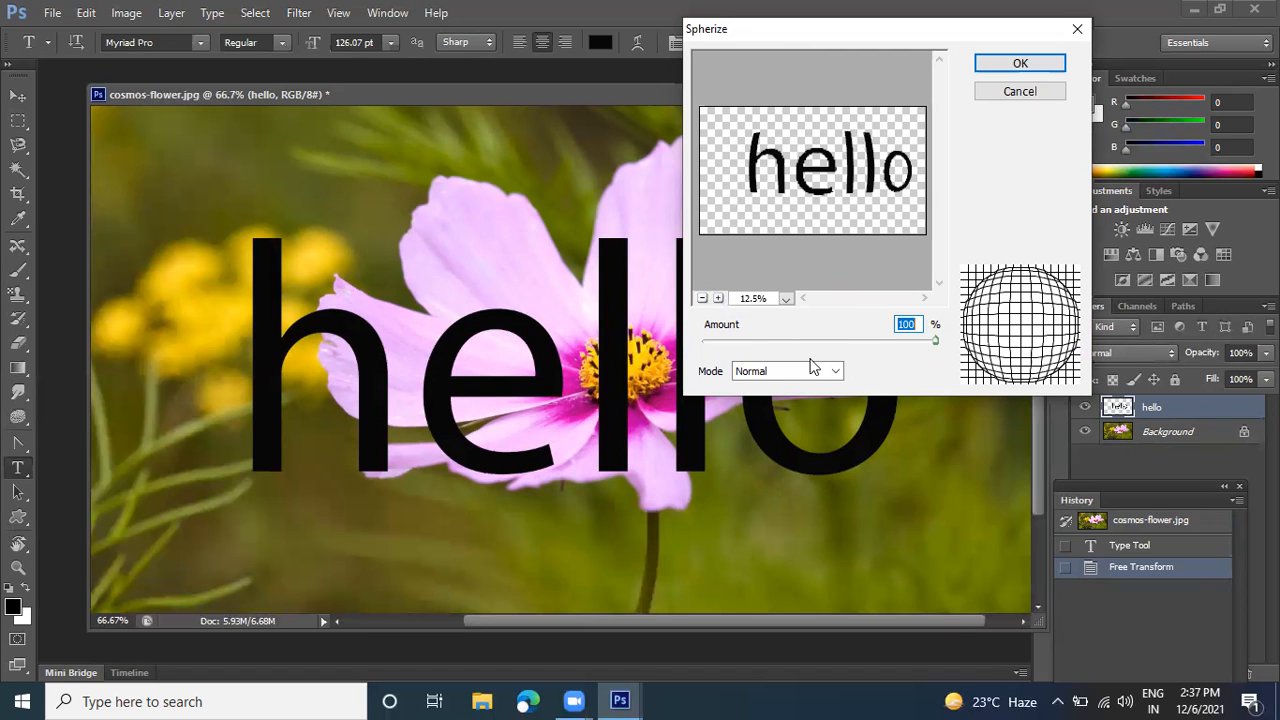
mouse_move(930, 341)
mouse_down()
mouse_move(703, 338)
mouse_move(936, 341)
mouse_up()
click(1008, 63)
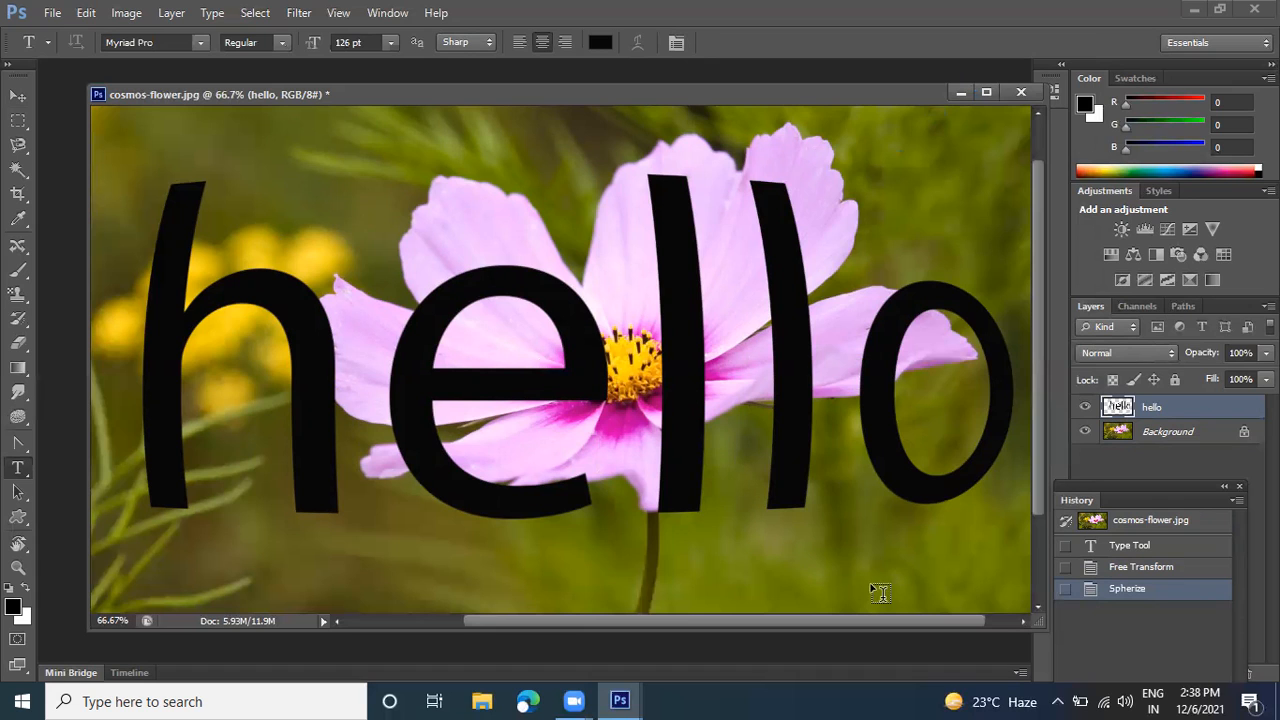
Bring back the editable "hello" text from the Free Transform history state and shift it slightly over the flower
click(1135, 567)
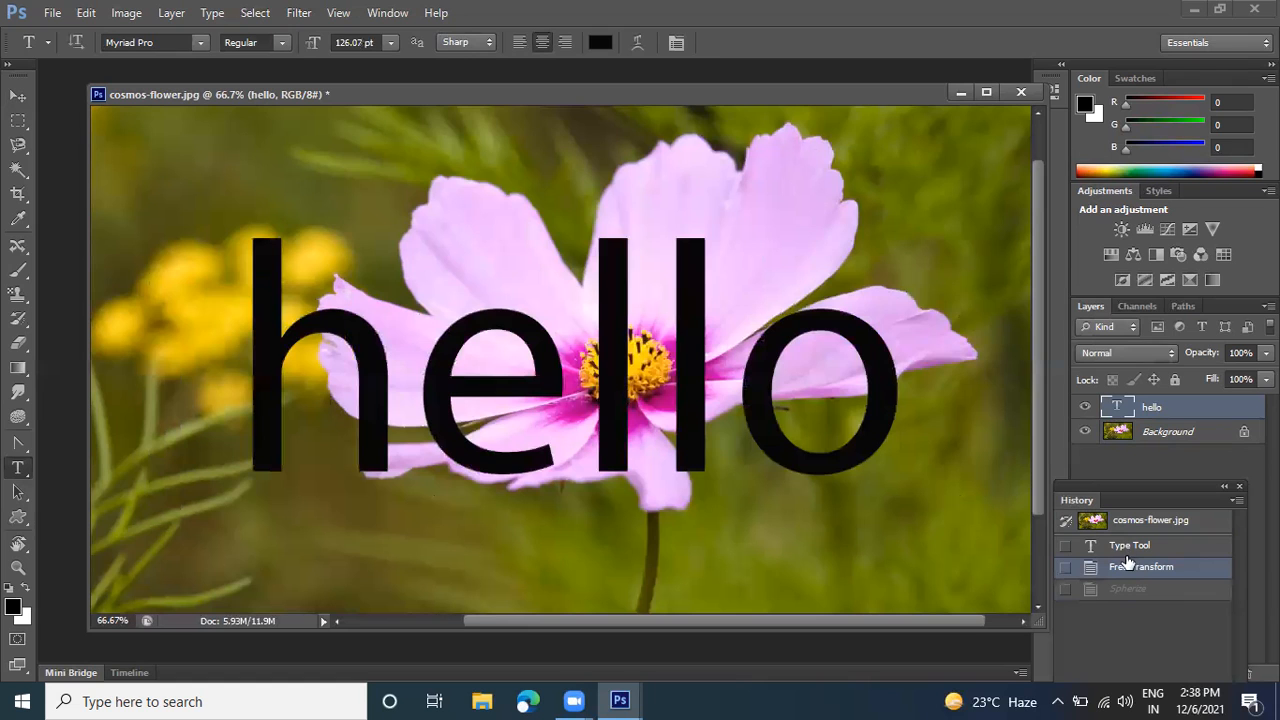
click(18, 95)
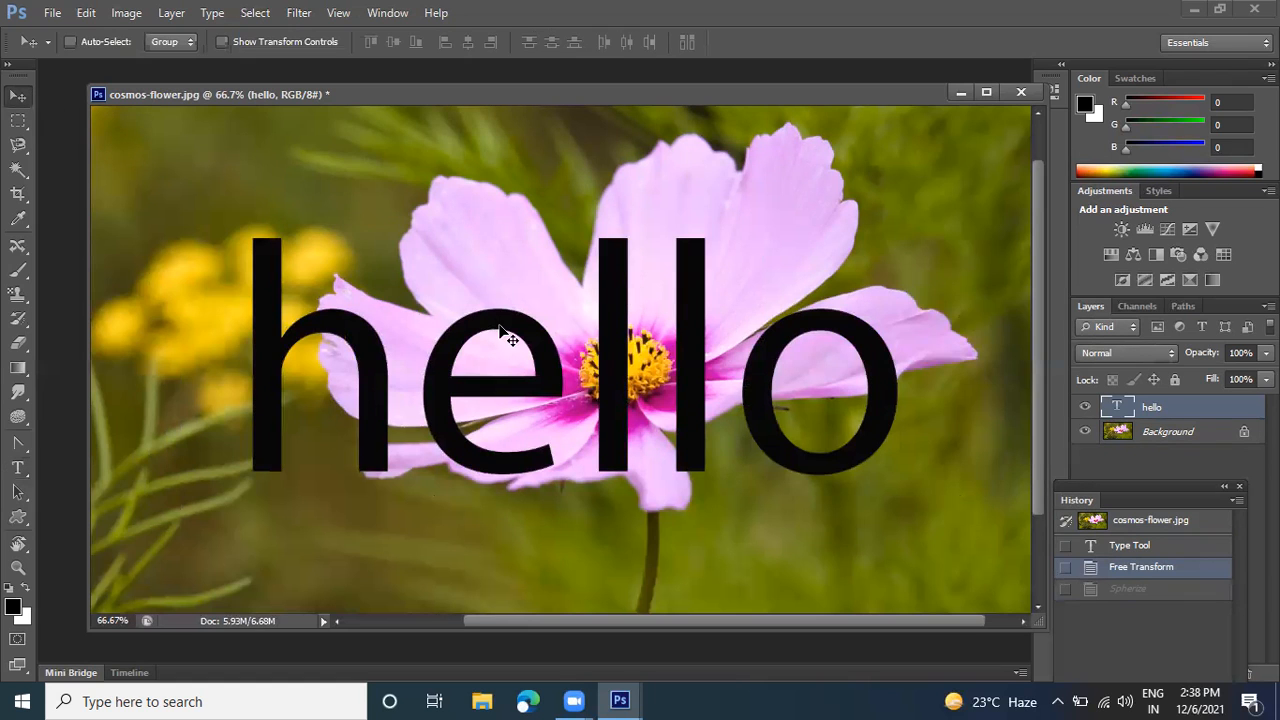
drag(496, 324, 483, 258)
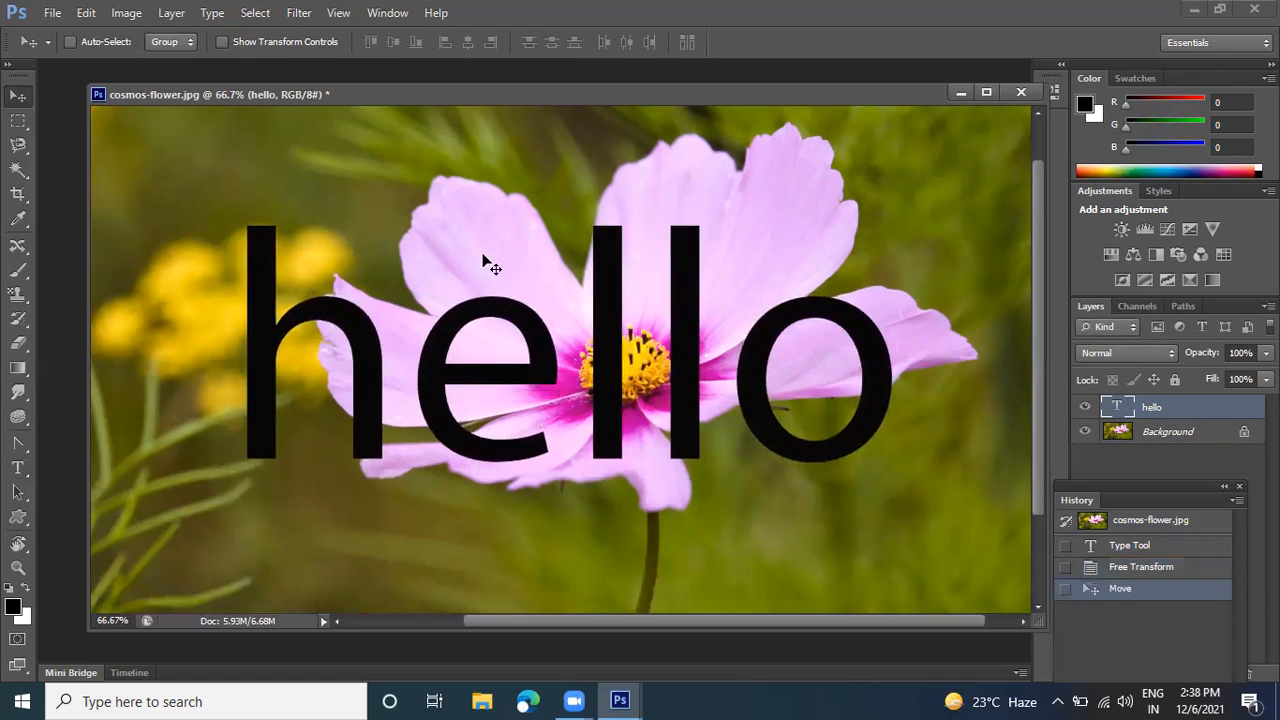
drag(517, 309, 499, 327)
Revert to the original cosmos-flower.jpg snapshot and set up Spherize on the photo with a 12.5% preview and an Amount of 50%
click(1131, 527)
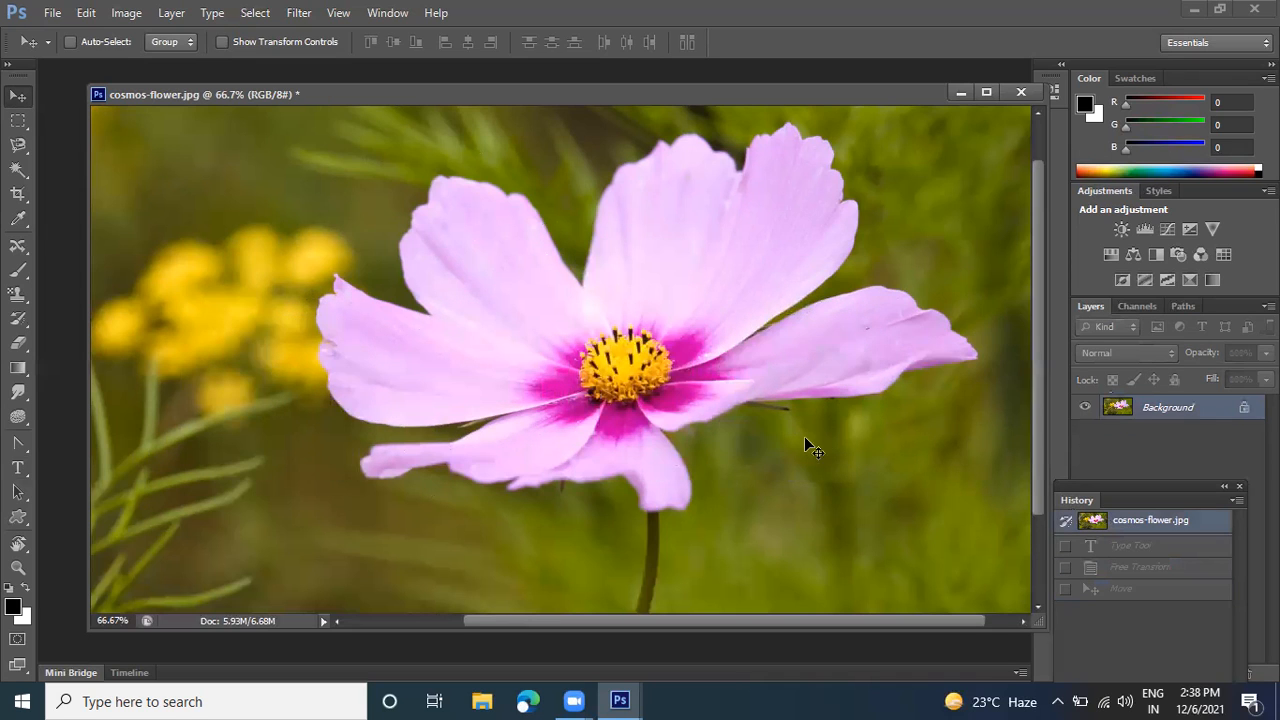
click(253, 20)
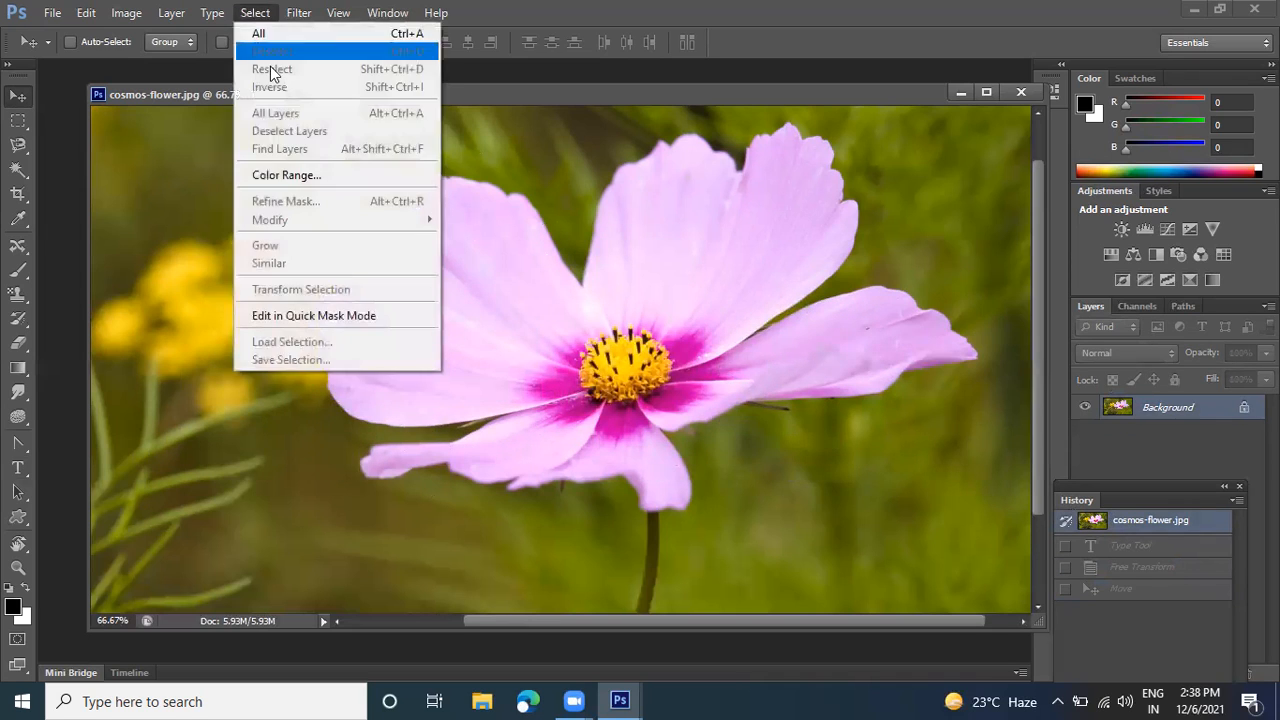
mouse_move(299, 12)
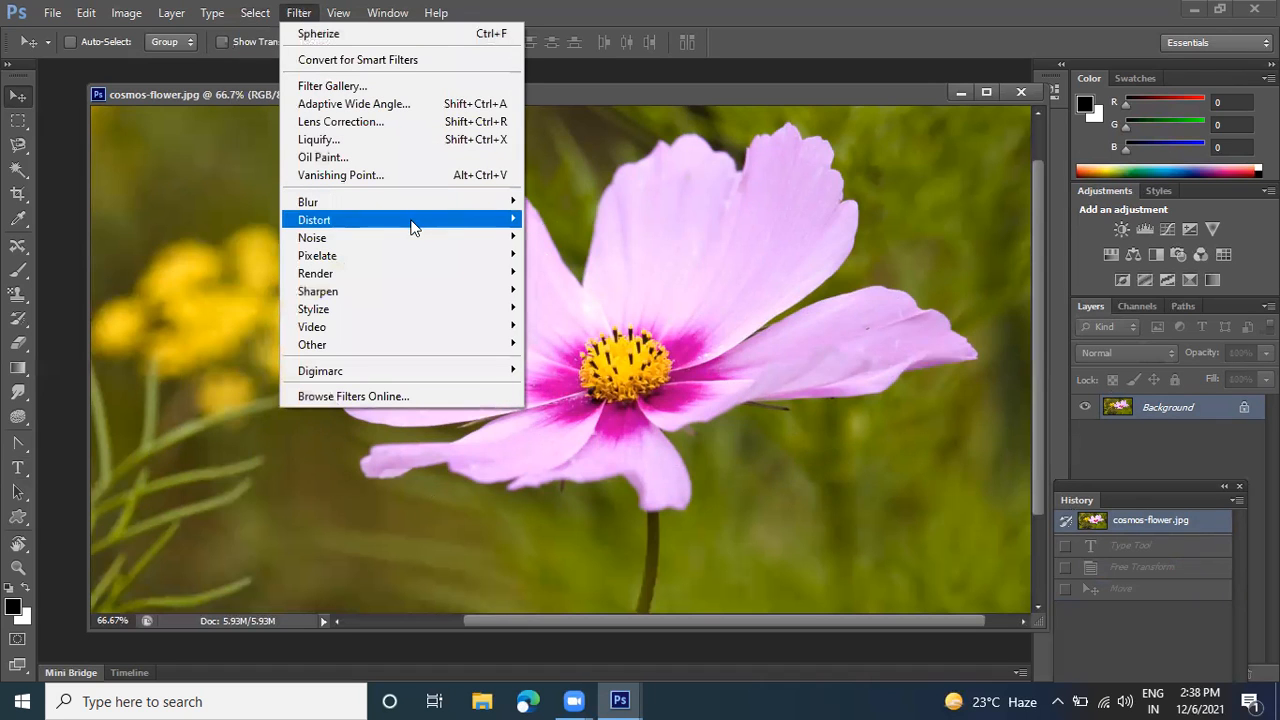
mouse_move(414, 220)
click(568, 305)
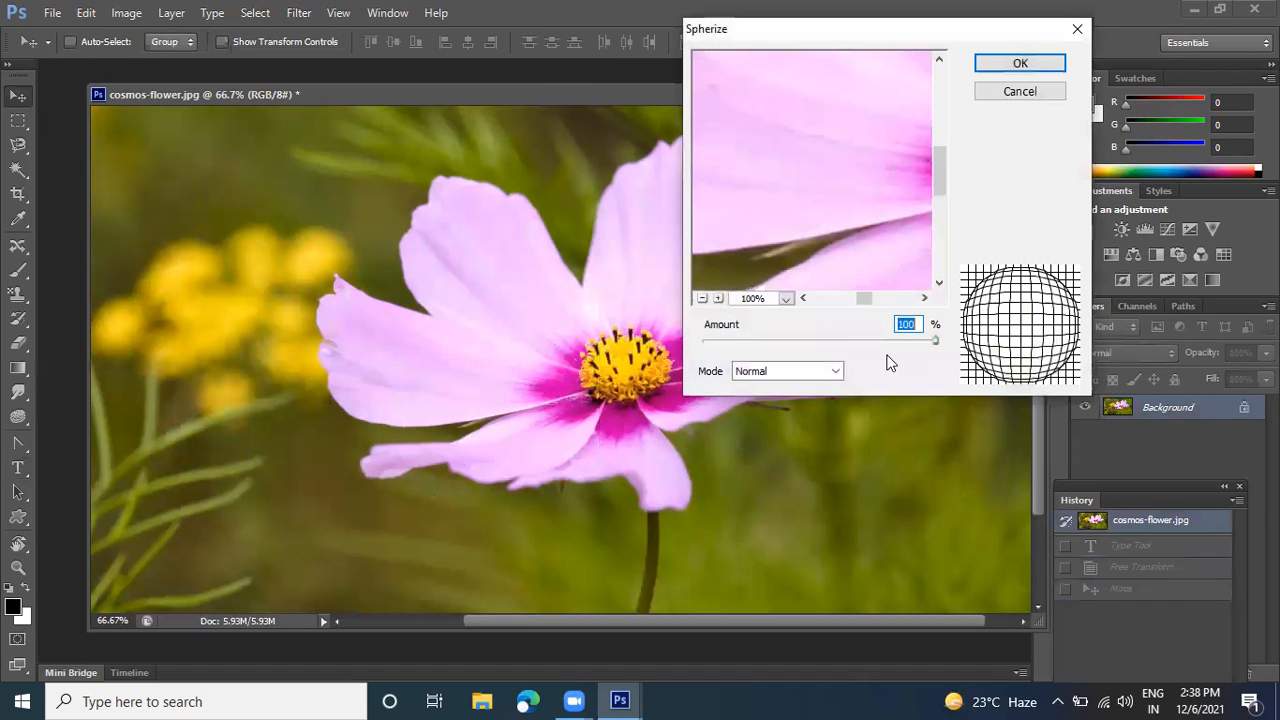
click(804, 299)
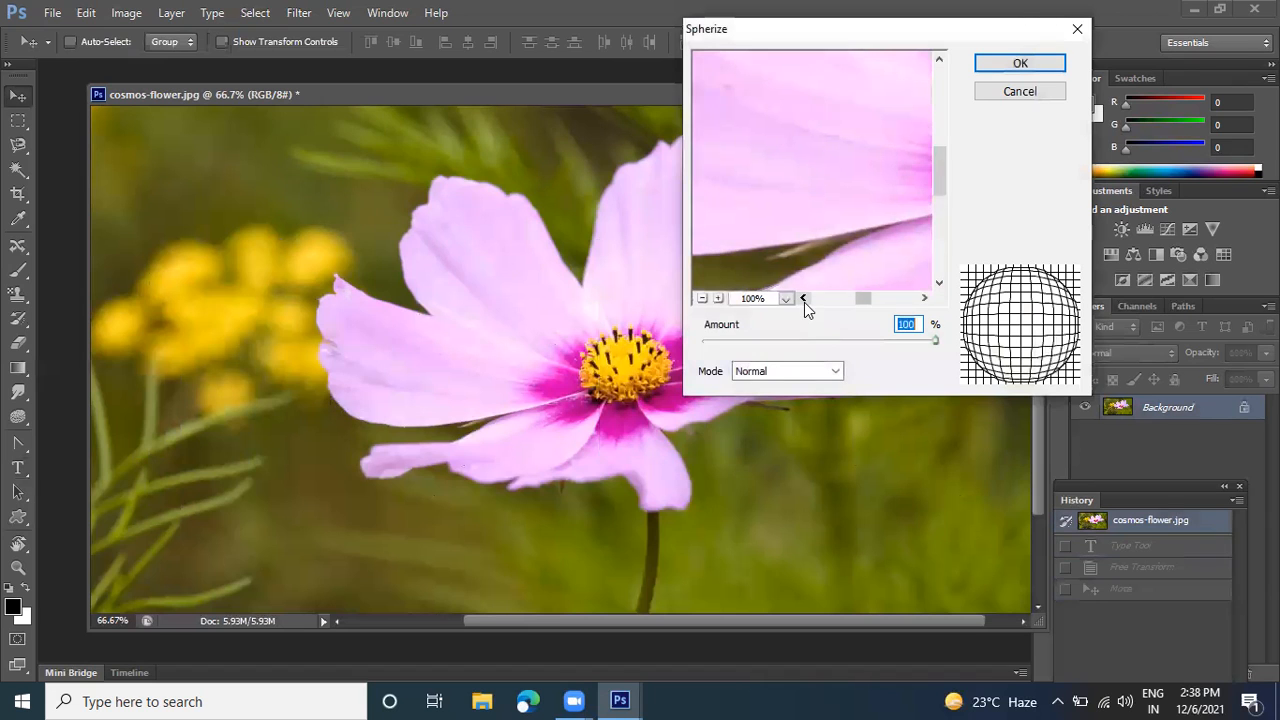
click(703, 298)
click(703, 298)
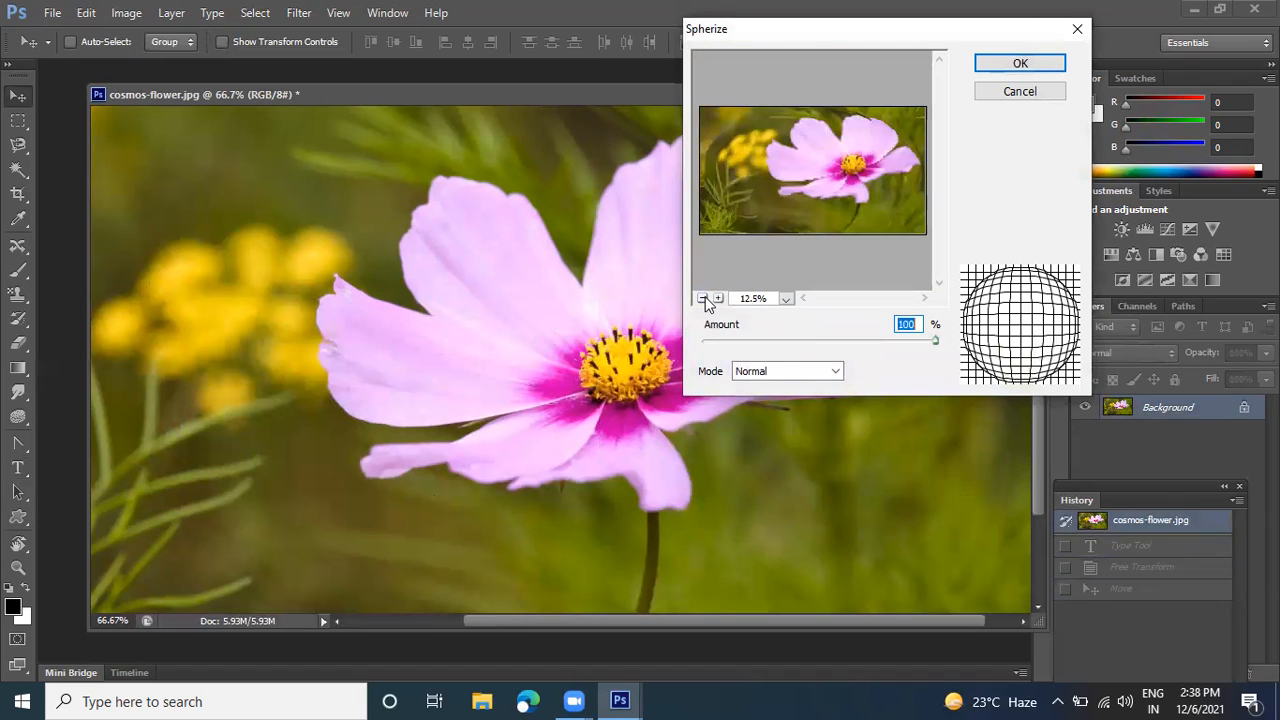
mouse_move(881, 339)
mouse_down()
mouse_move(728, 337)
mouse_move(877, 337)
mouse_up()
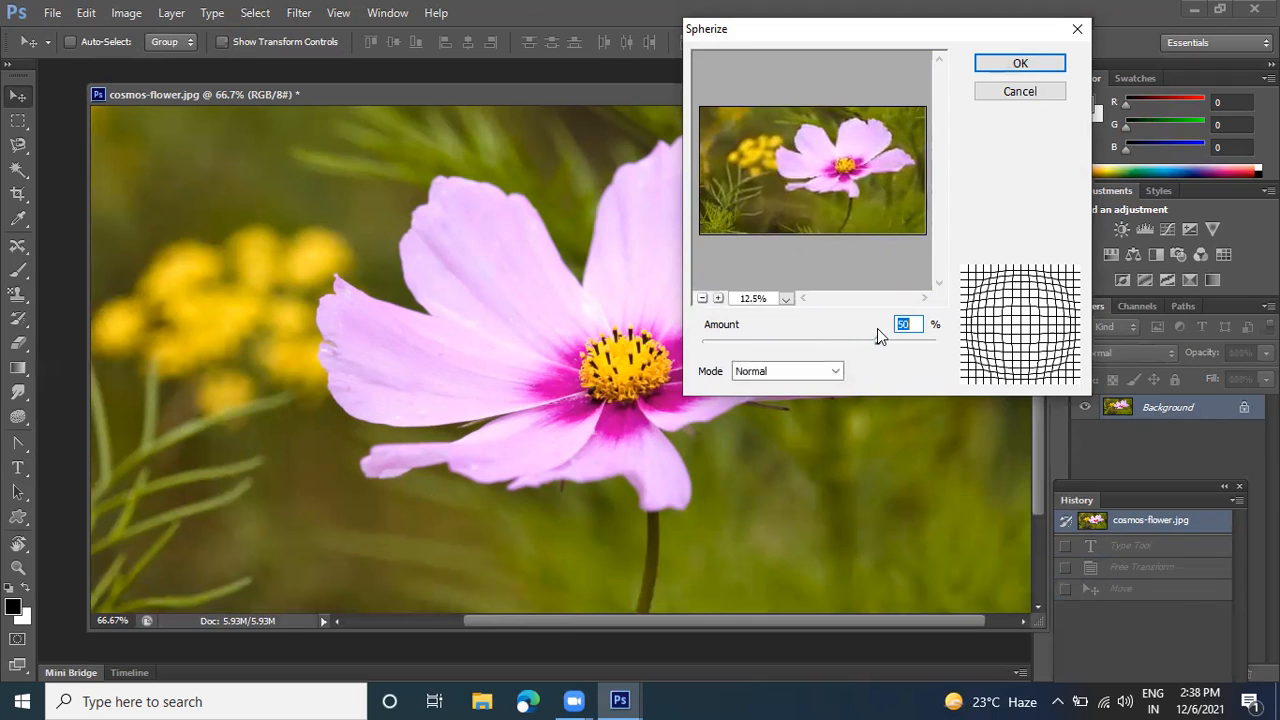
Preview the Spherize Mode as Horizontal Only, and switch it to Vertical Only
click(836, 372)
click(806, 403)
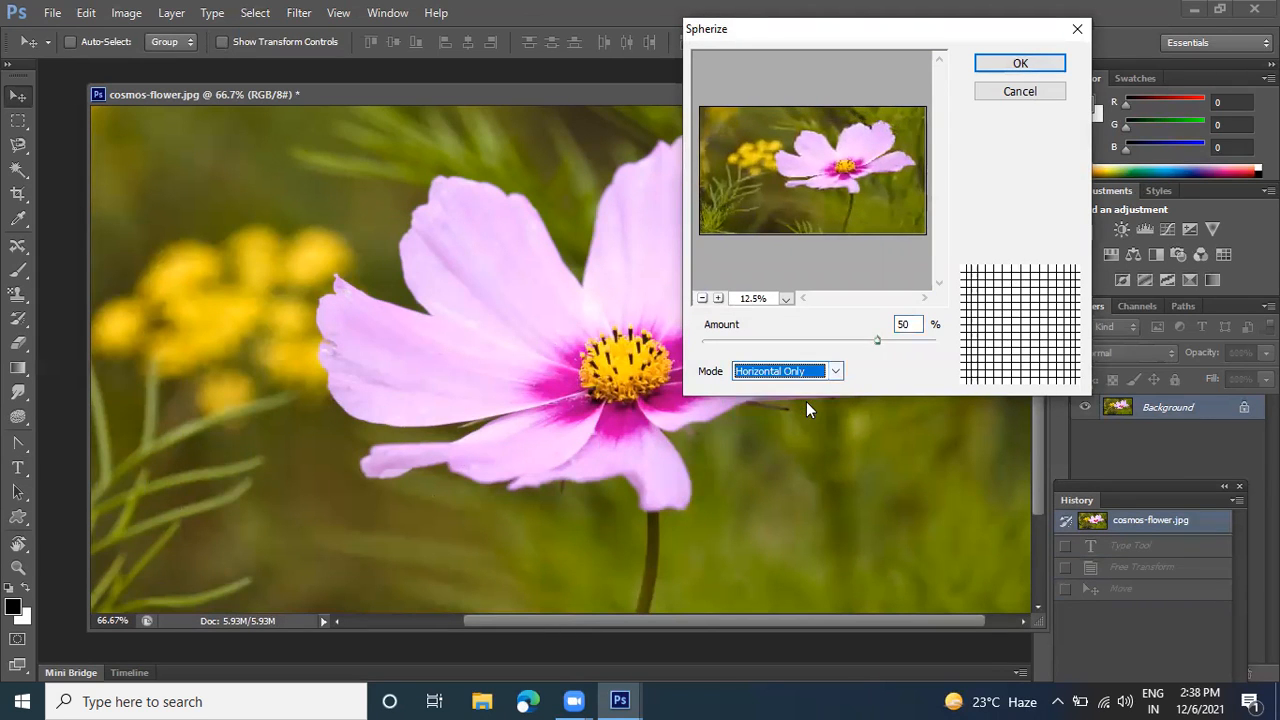
click(822, 371)
click(791, 419)
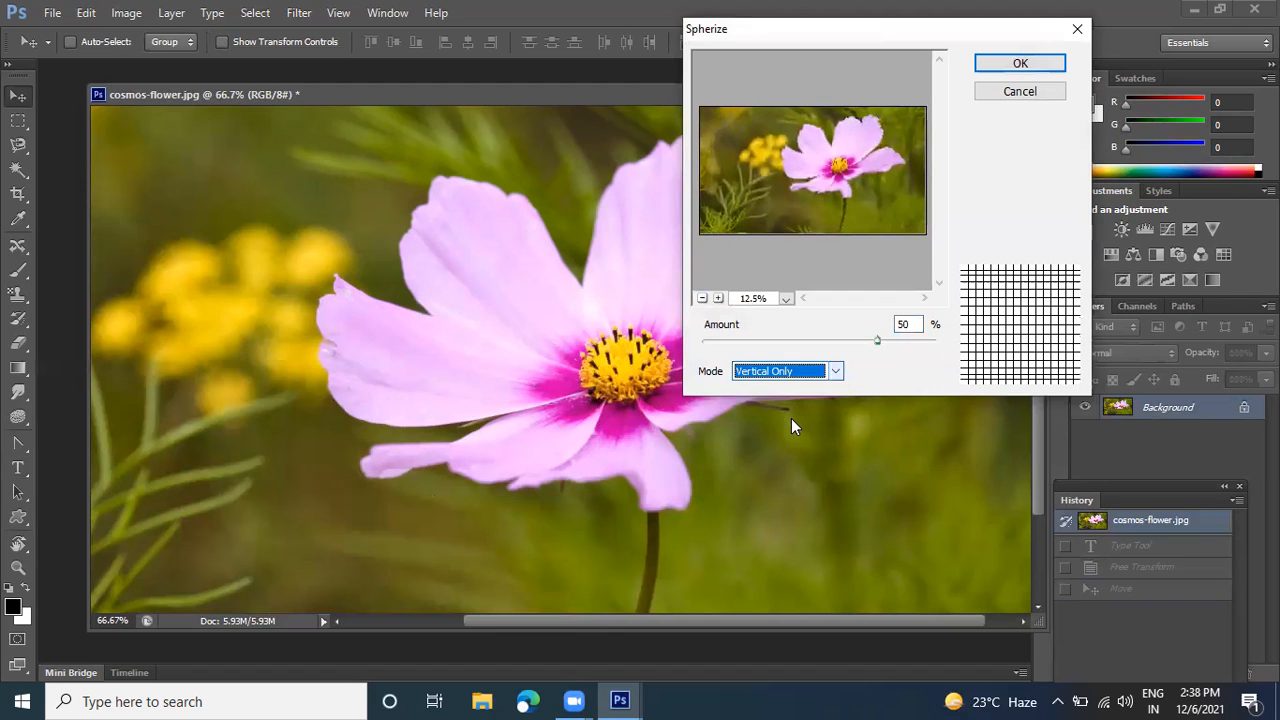
Switch the Spherize Mode to Normal, raise the Amount to 64%, and apply the filter to the flower photo
click(834, 373)
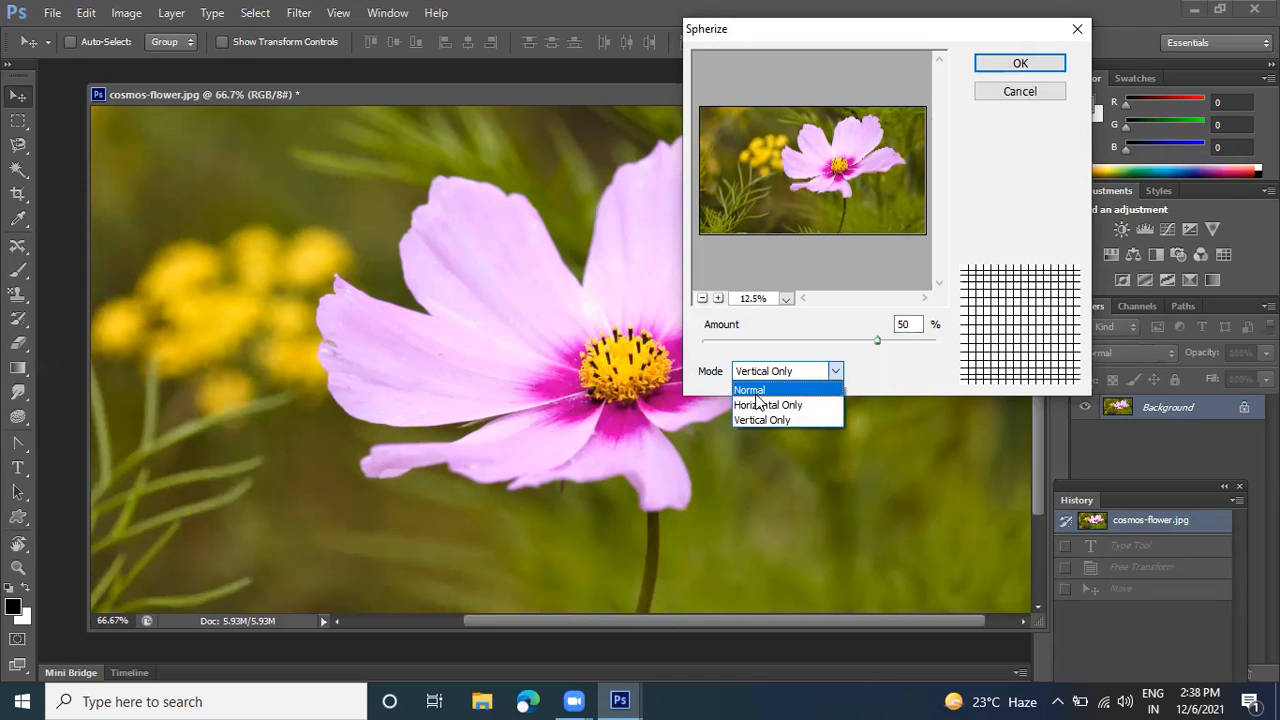
click(758, 393)
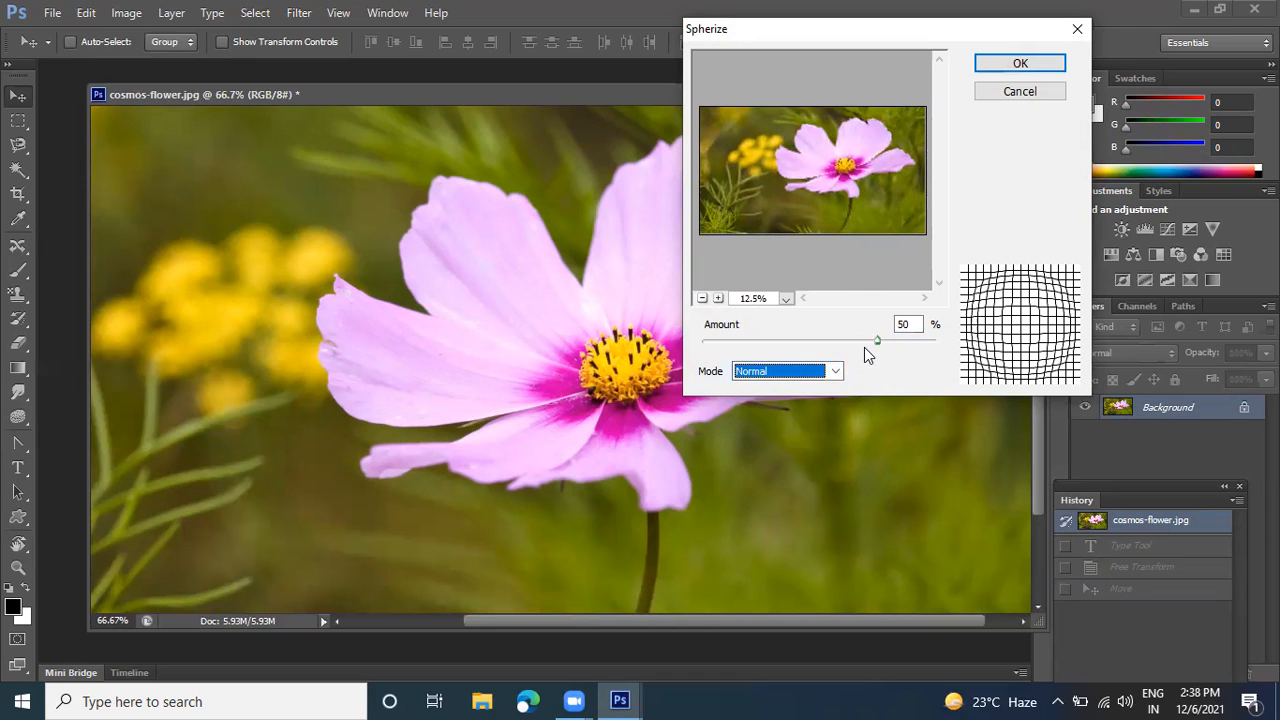
drag(879, 343, 894, 343)
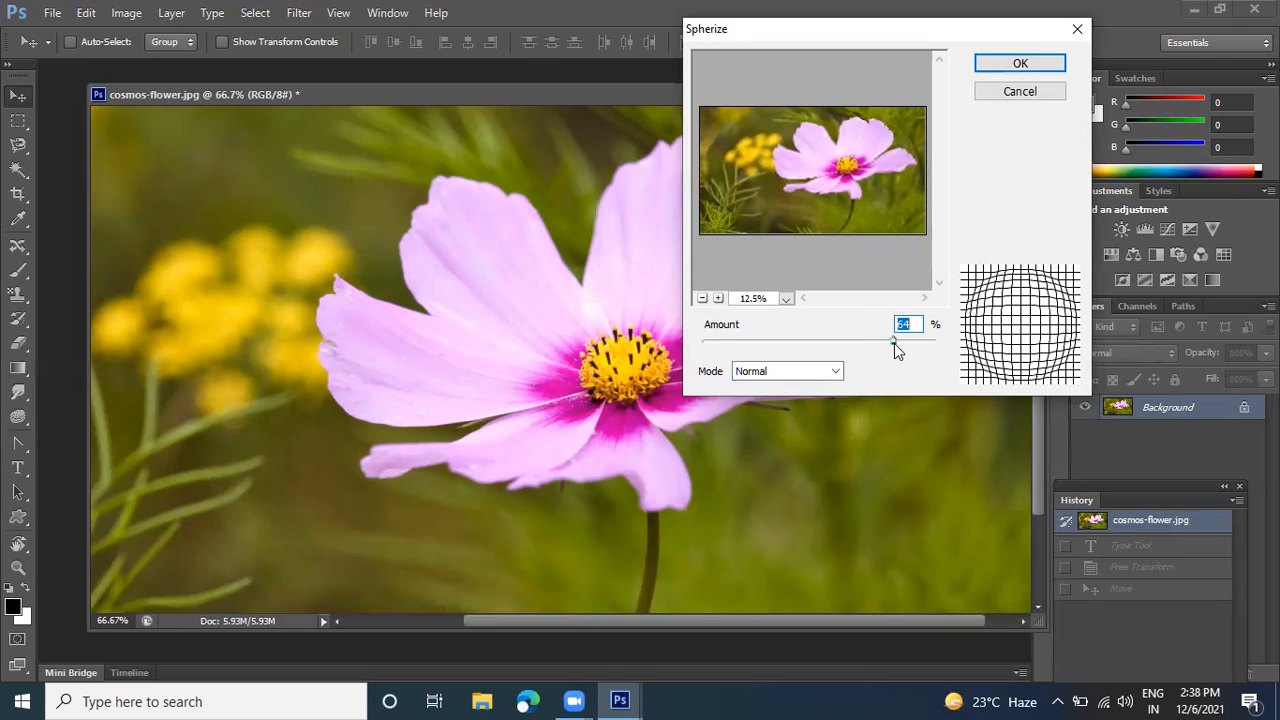
click(1000, 66)
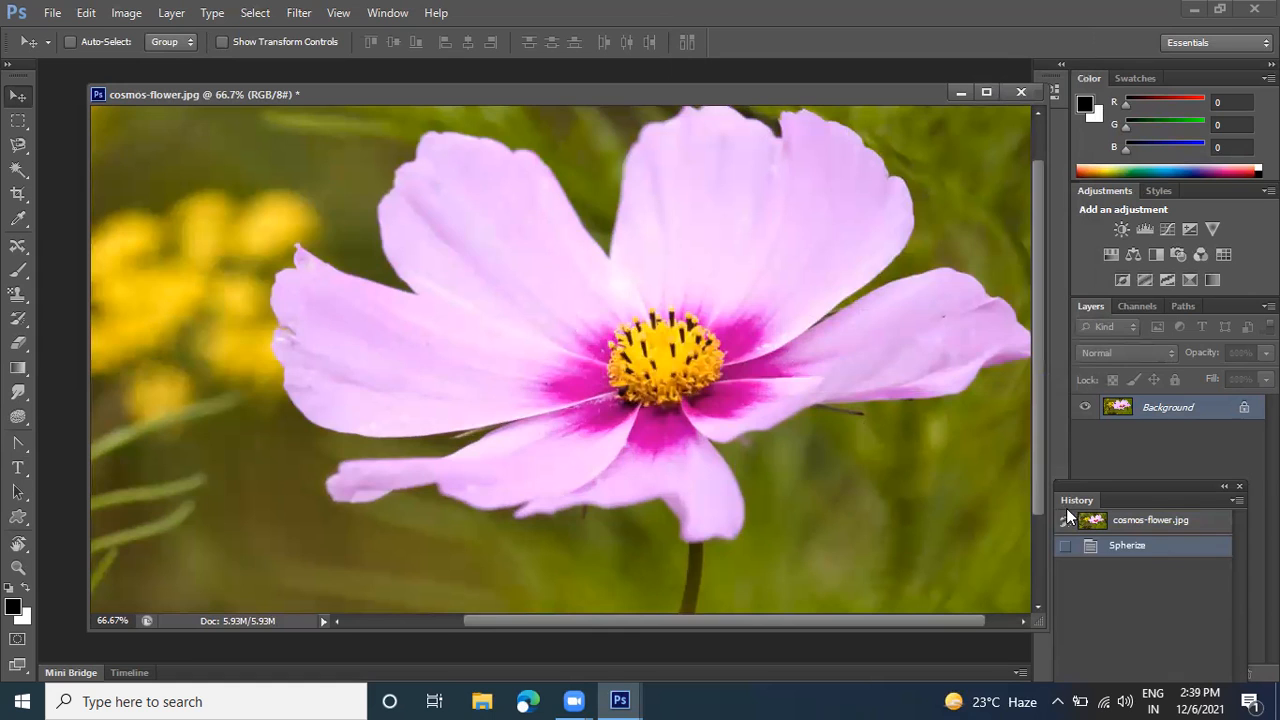
Revert to the original cosmos-flower.jpg snapshot and apply Shear with Repeat Edge Pixels, moving the curve's lower end to the grid's right edge
click(1112, 522)
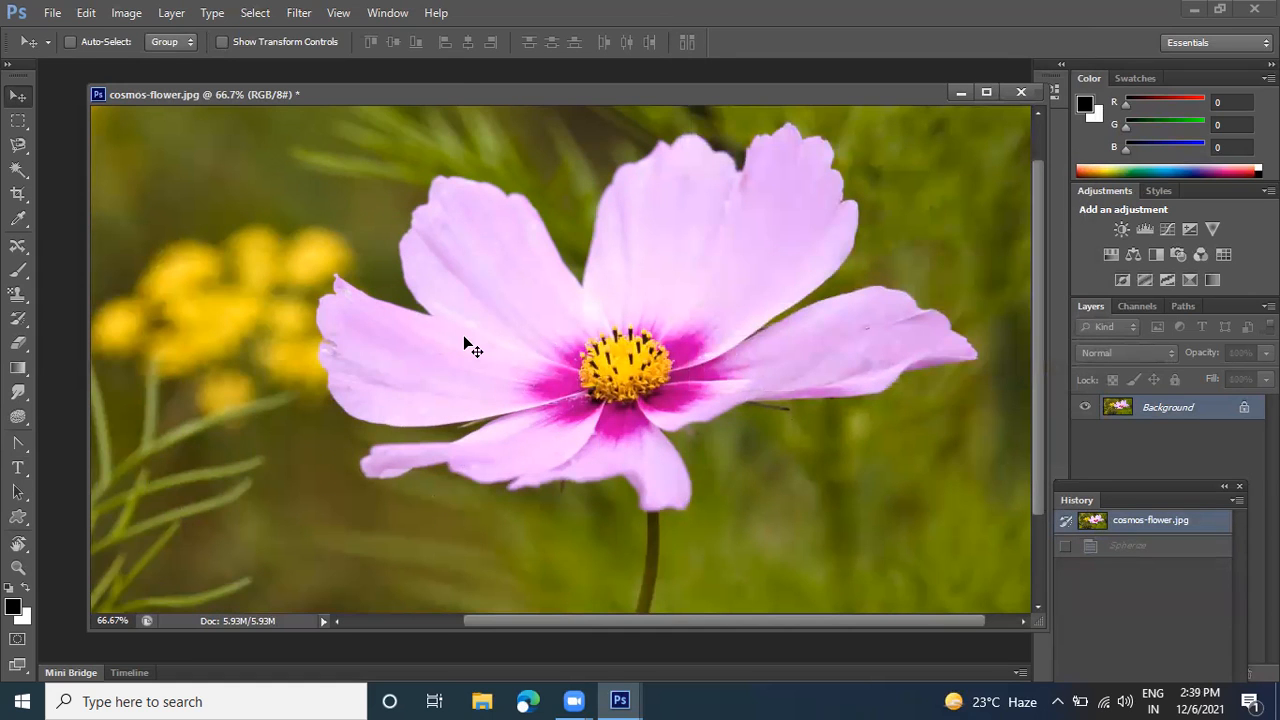
click(298, 14)
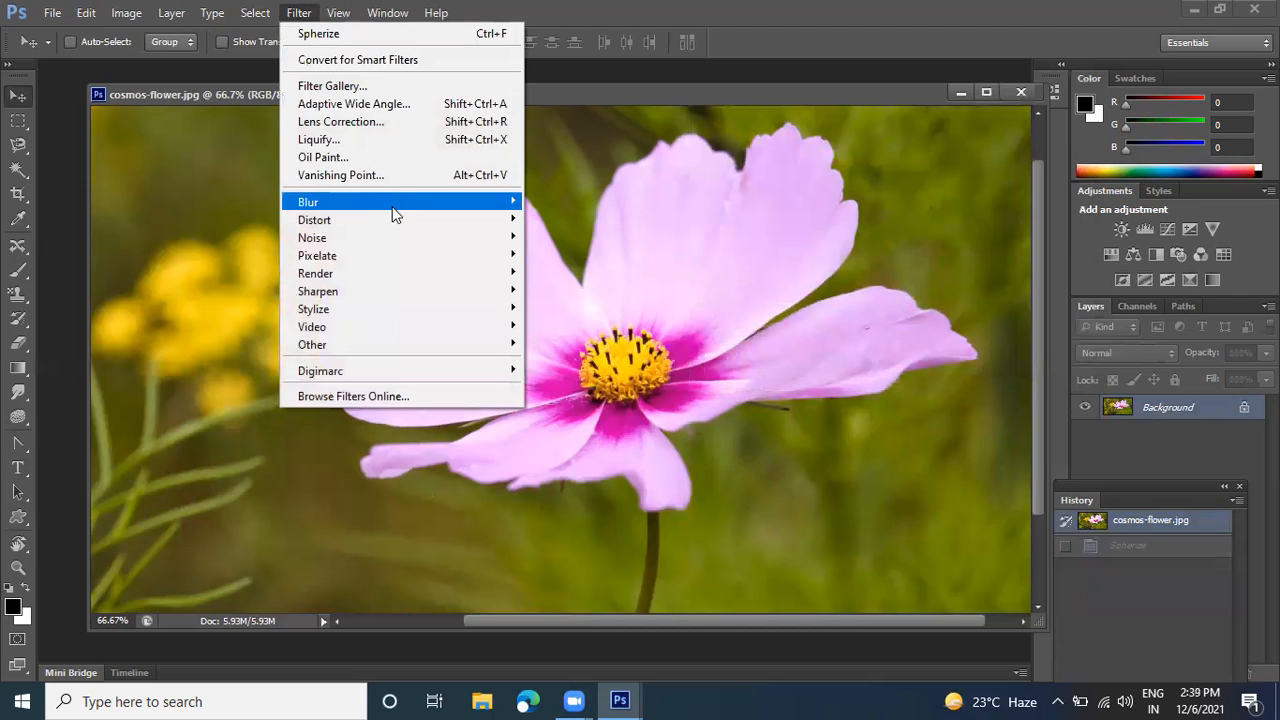
mouse_move(401, 221)
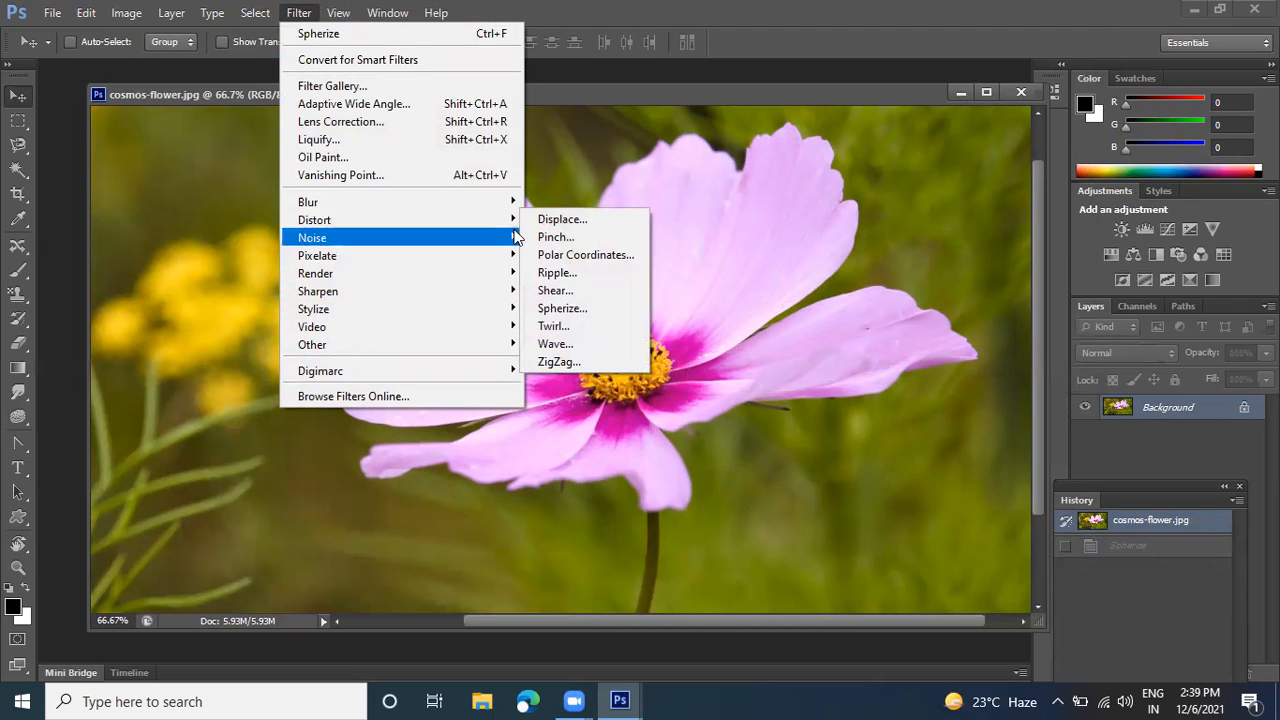
click(548, 292)
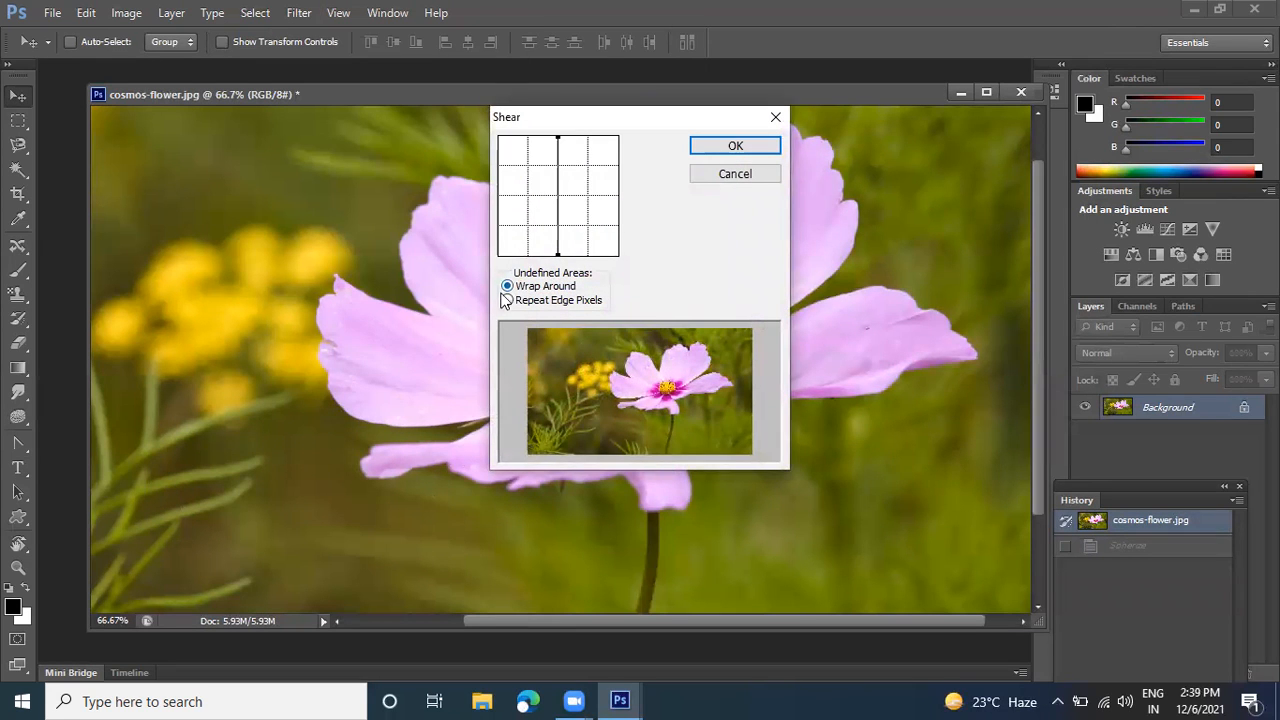
click(508, 301)
drag(558, 258, 615, 252)
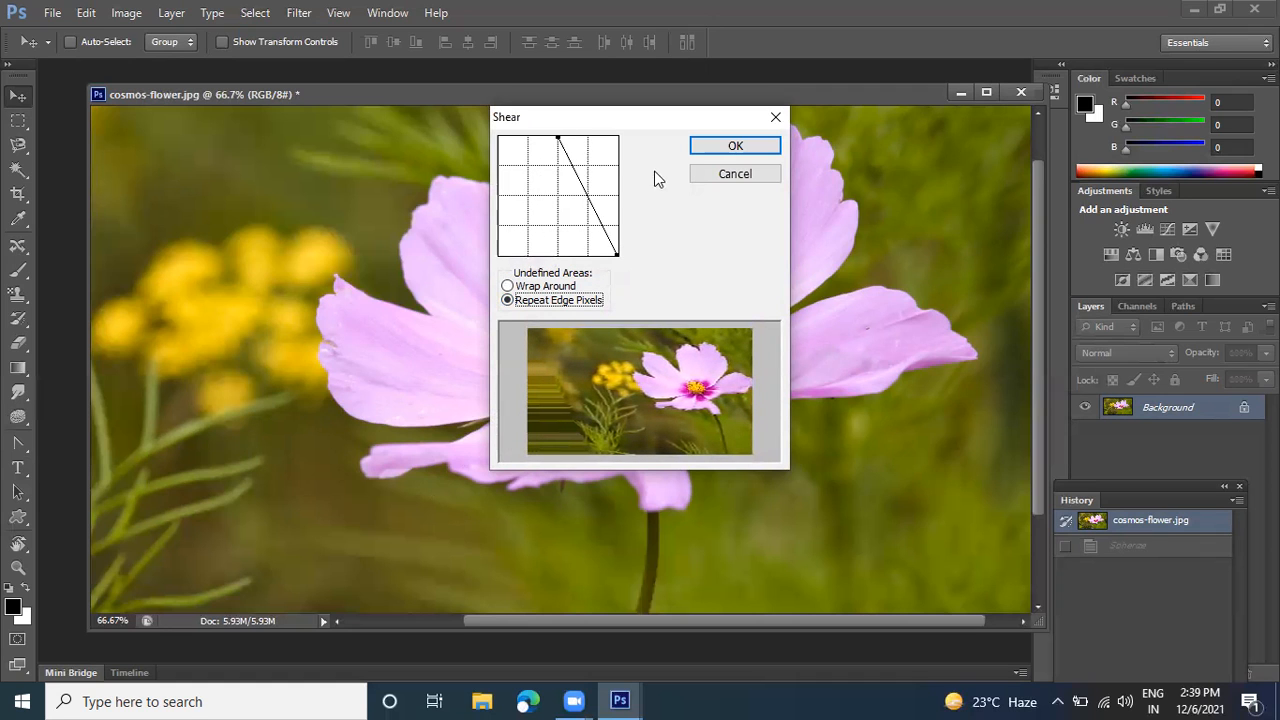
click(712, 150)
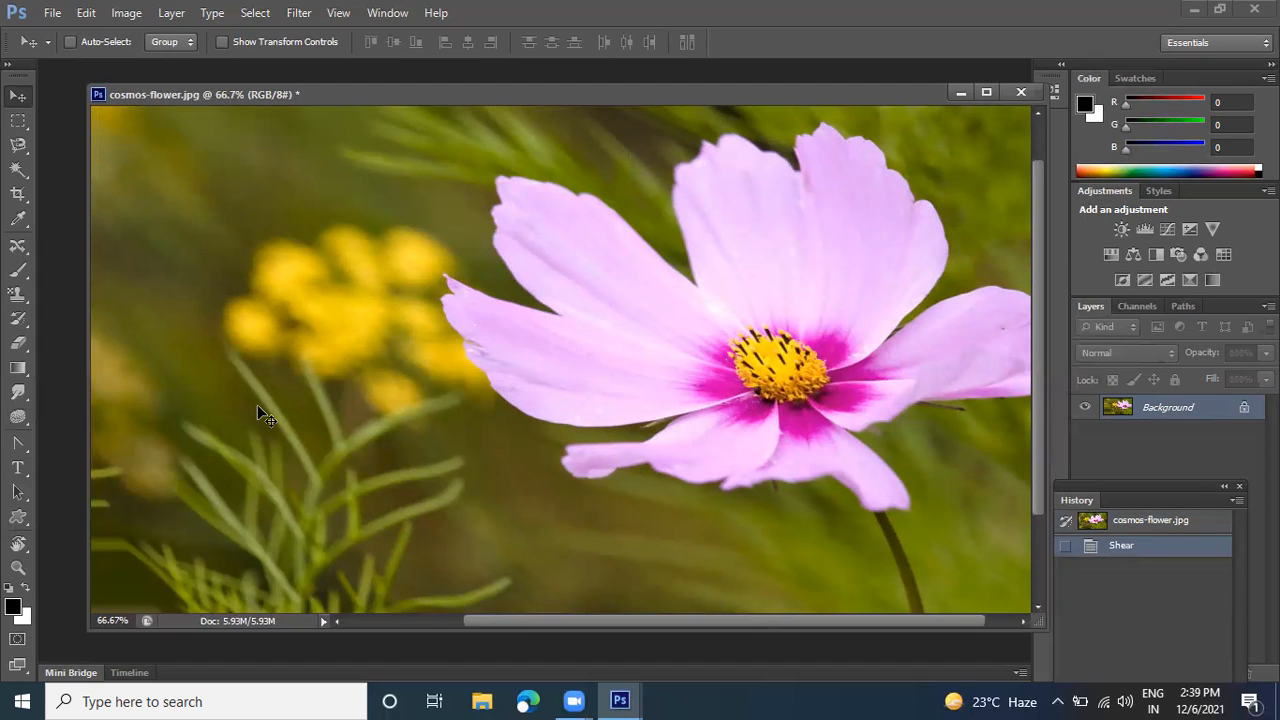
Restore the original photo and apply Shear with Wrap Around, setting the curve's lower end slightly right of the grid's centre
click(1175, 526)
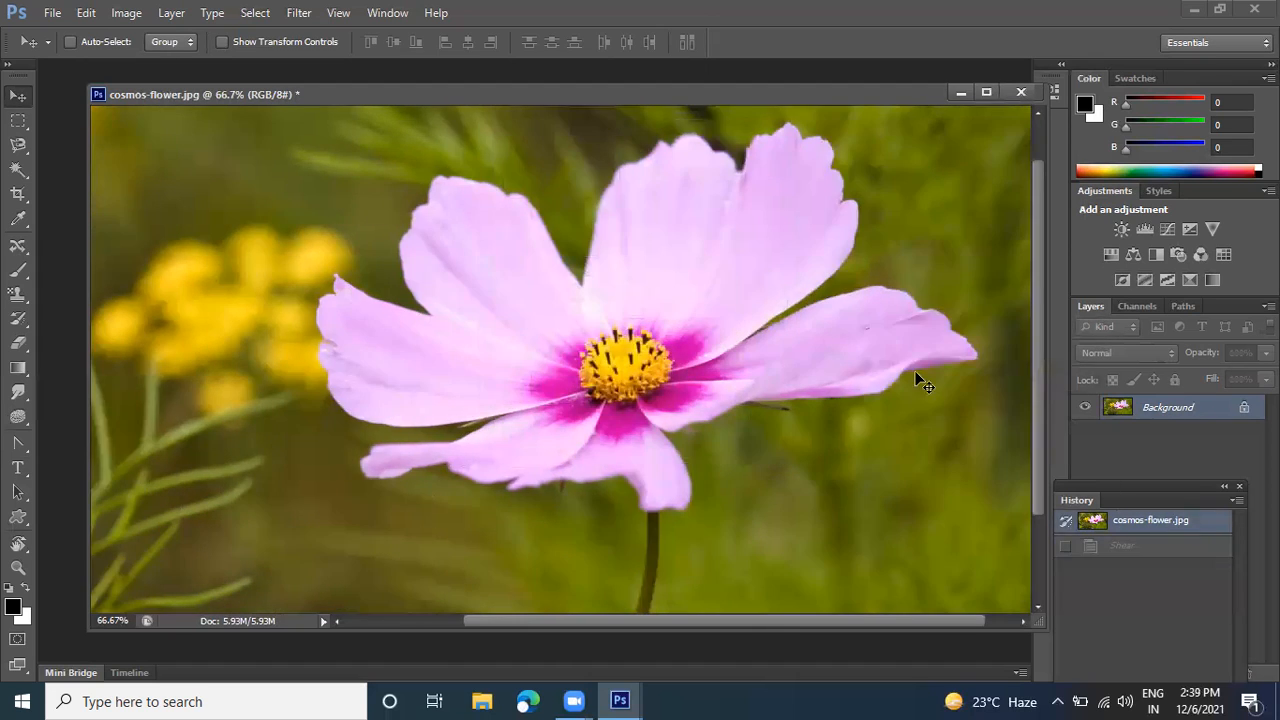
click(299, 13)
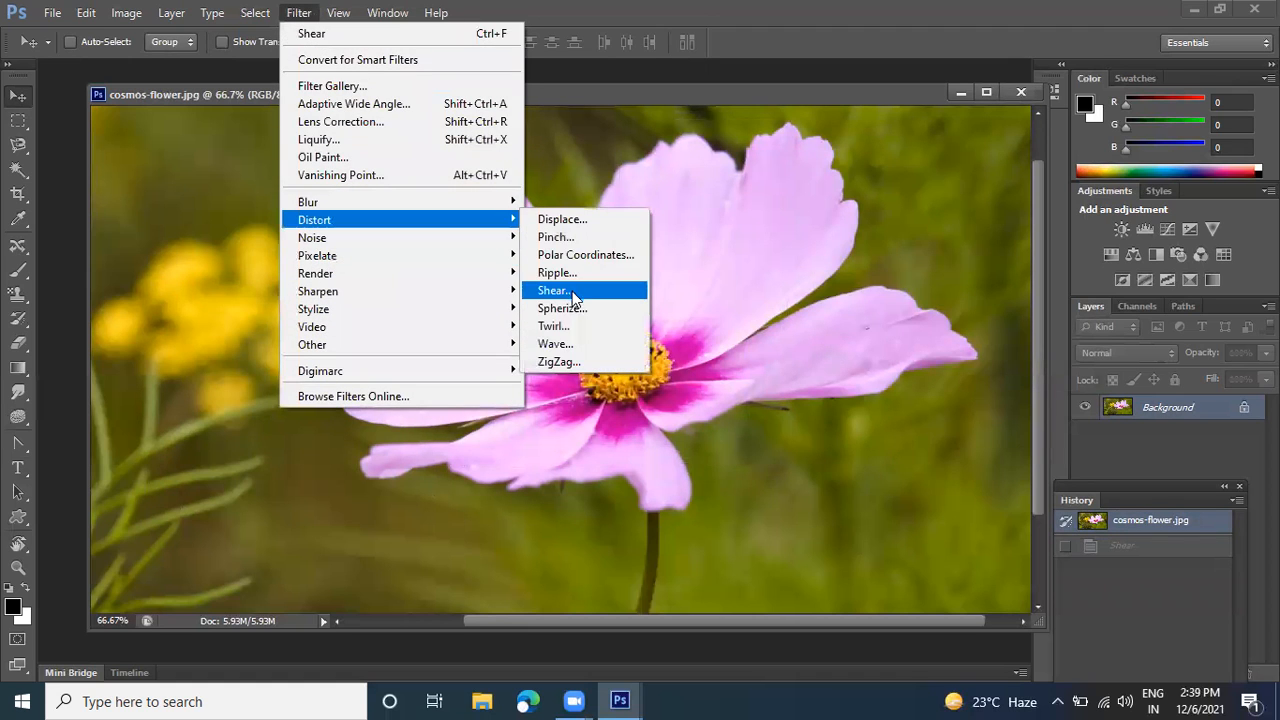
click(575, 293)
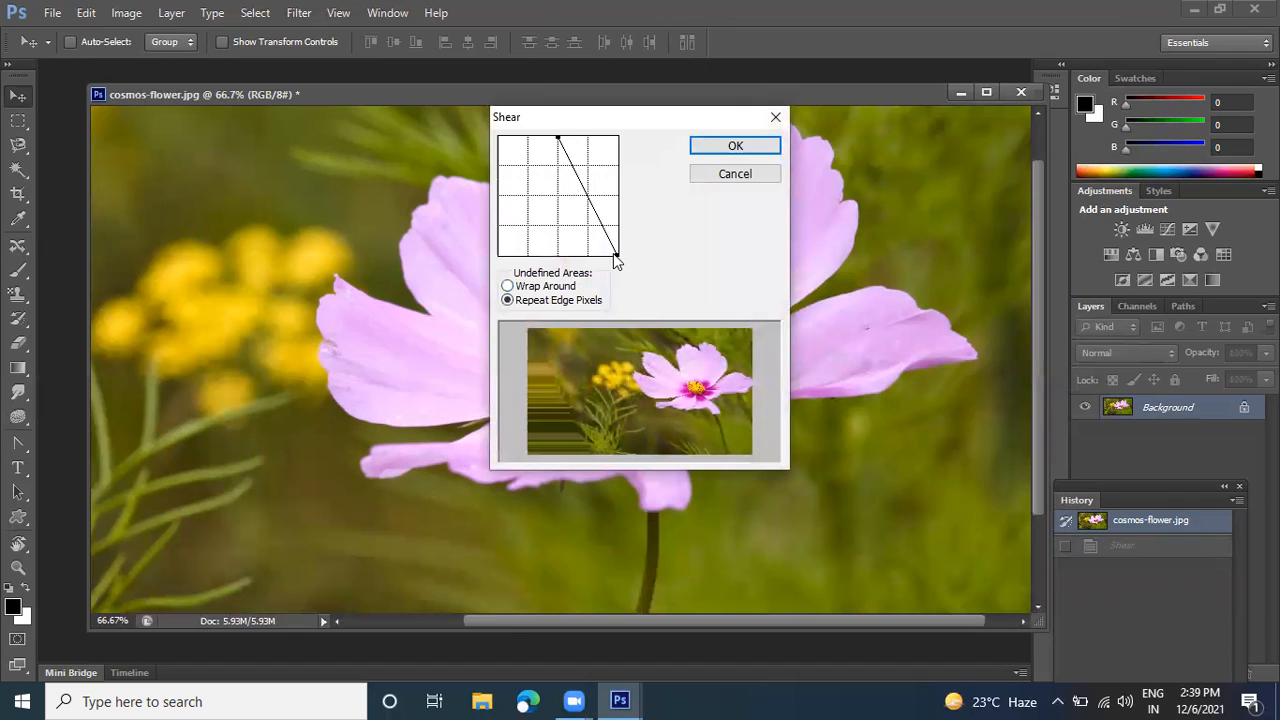
drag(620, 262, 497, 270)
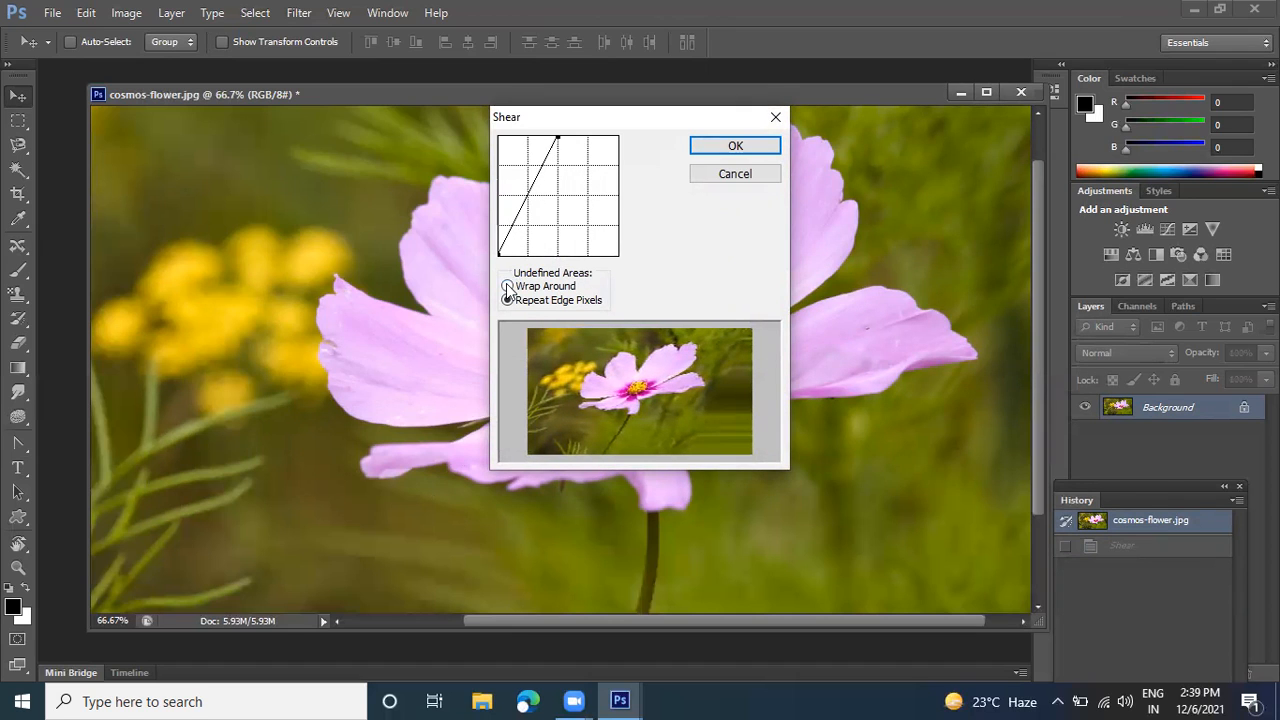
click(508, 287)
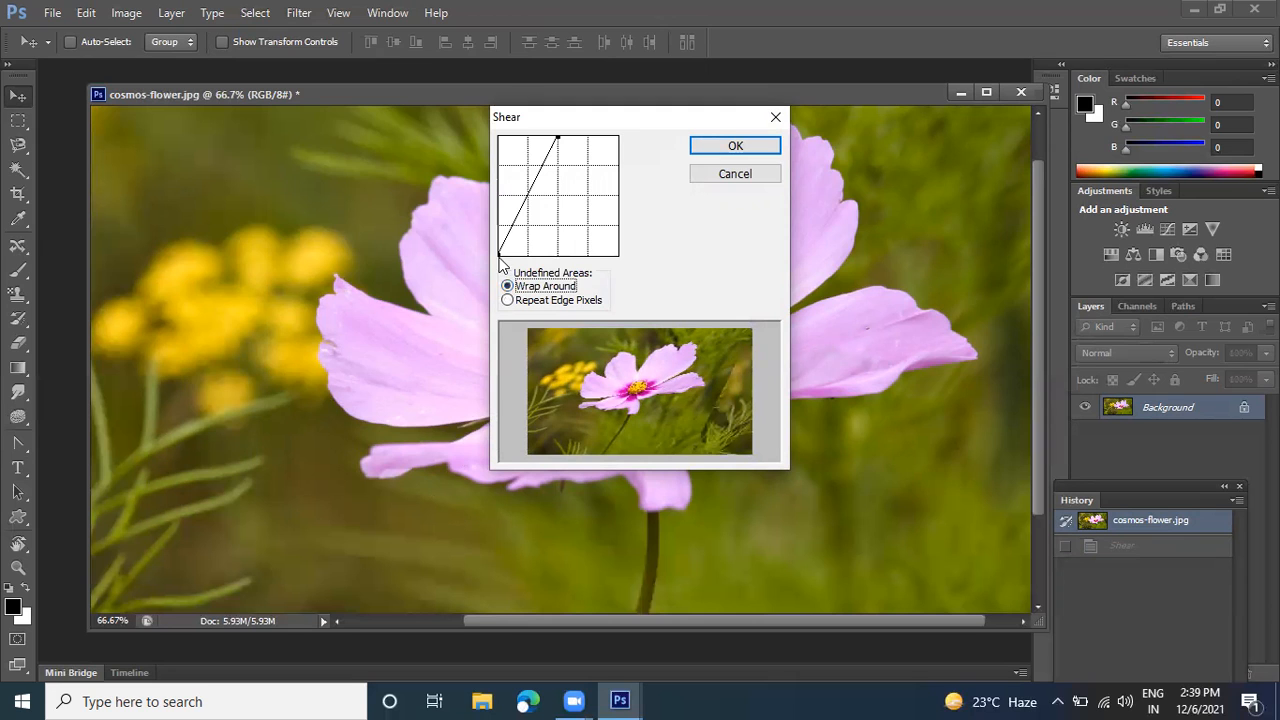
drag(500, 255, 572, 255)
click(735, 147)
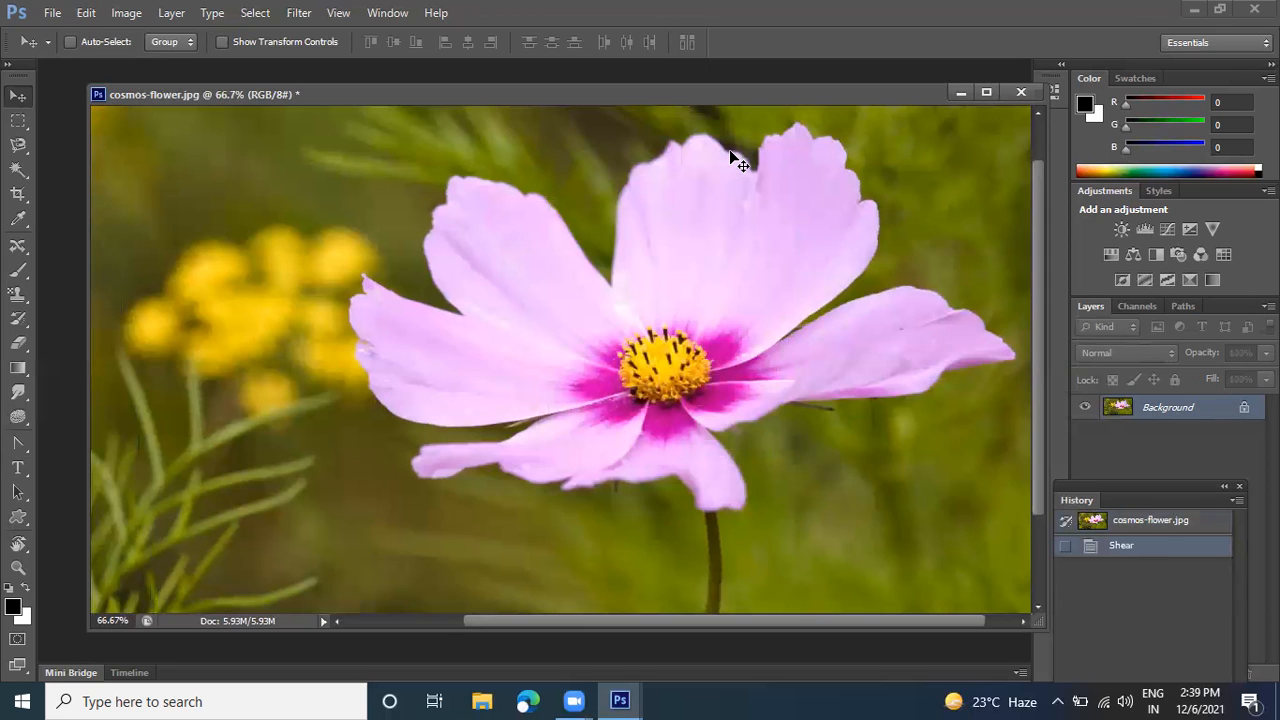
Restore the unsheared photo and set up the Ripple filter with an Amount of 190%
click(1116, 526)
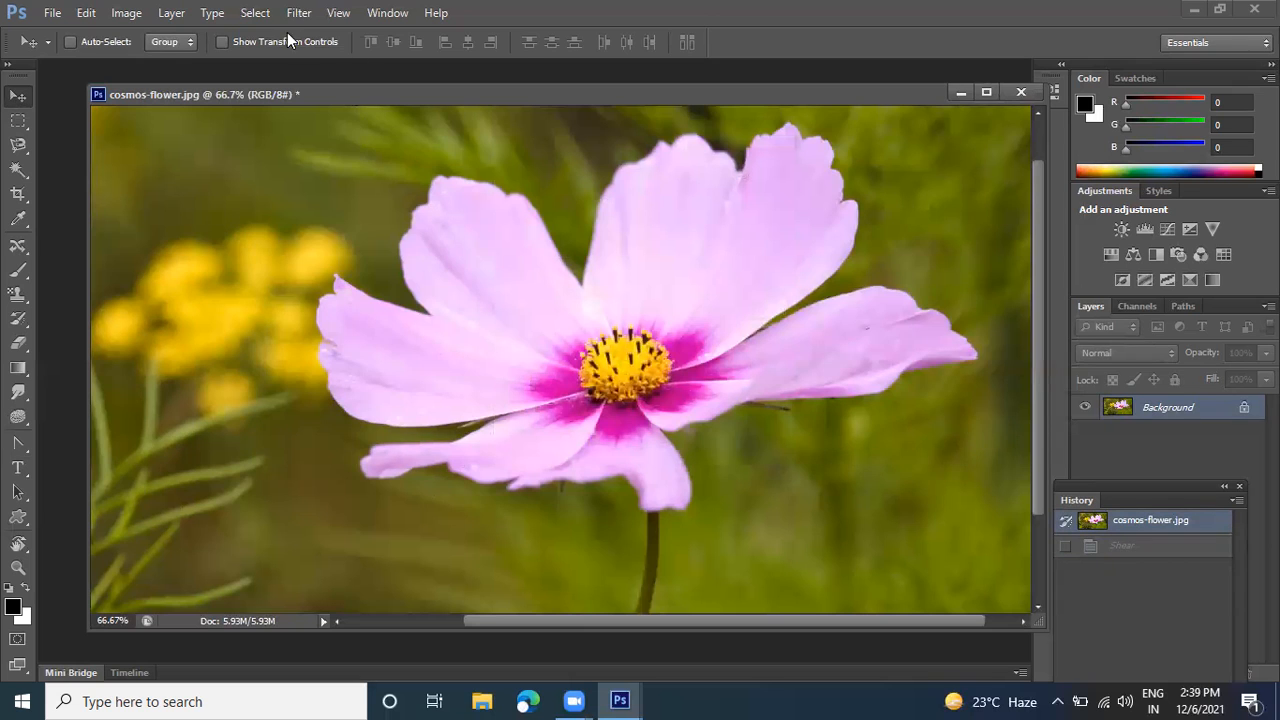
click(299, 12)
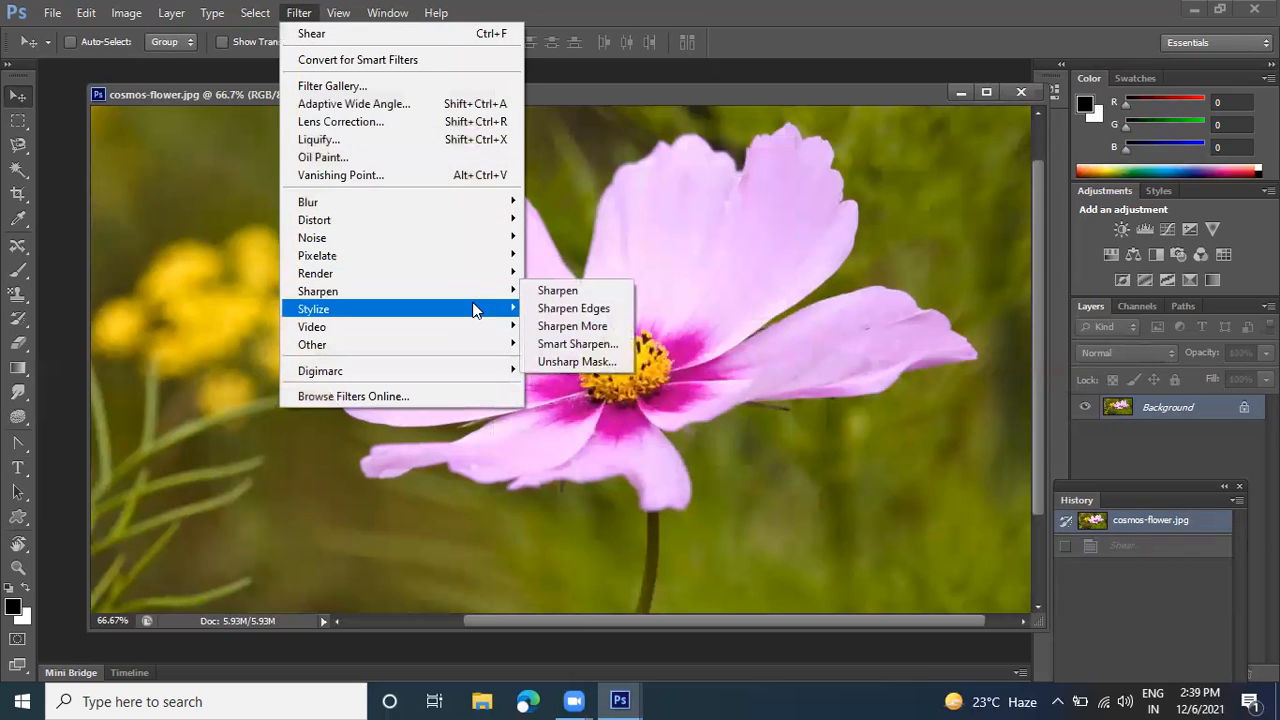
mouse_move(471, 220)
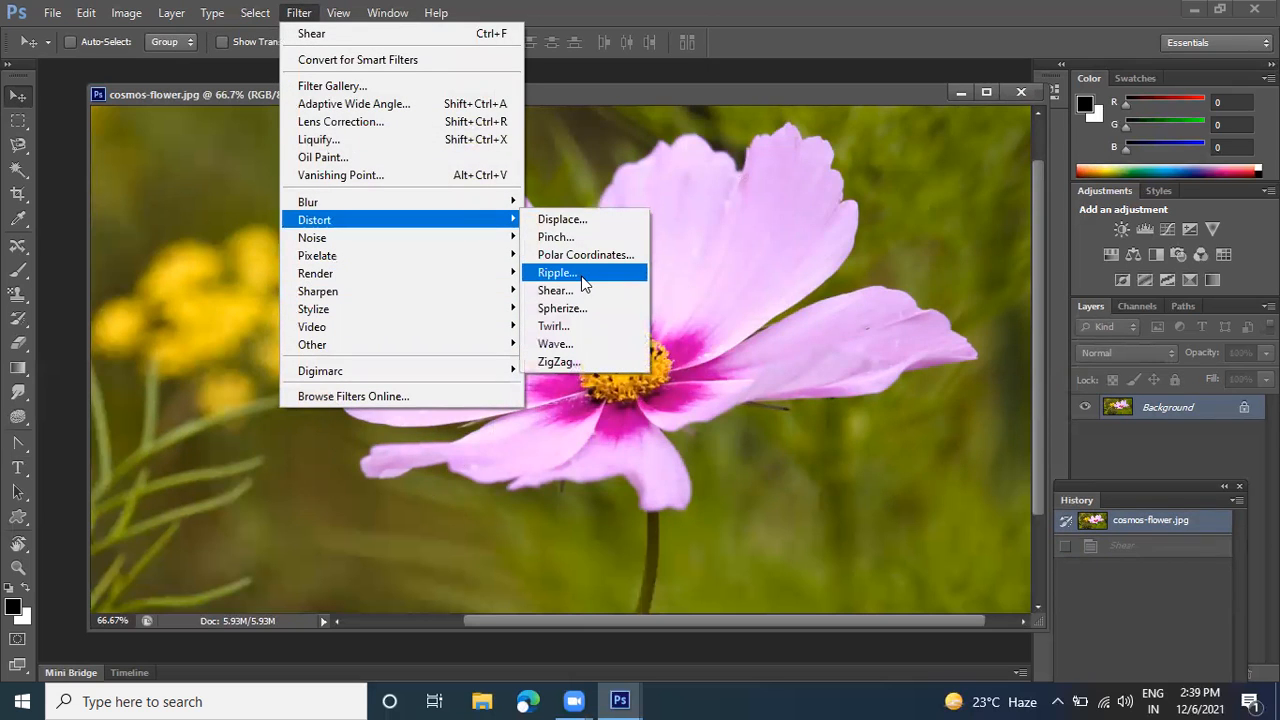
click(556, 272)
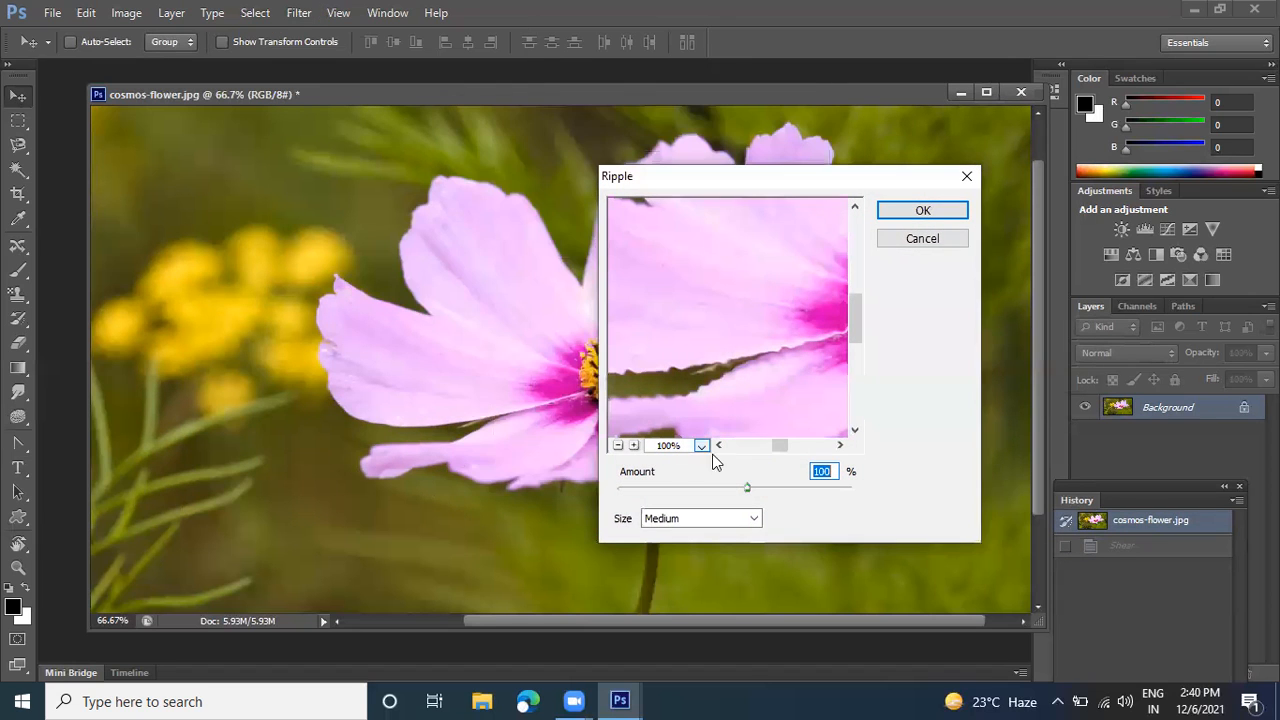
mouse_move(748, 491)
mouse_down()
mouse_move(815, 493)
mouse_move(757, 491)
mouse_up()
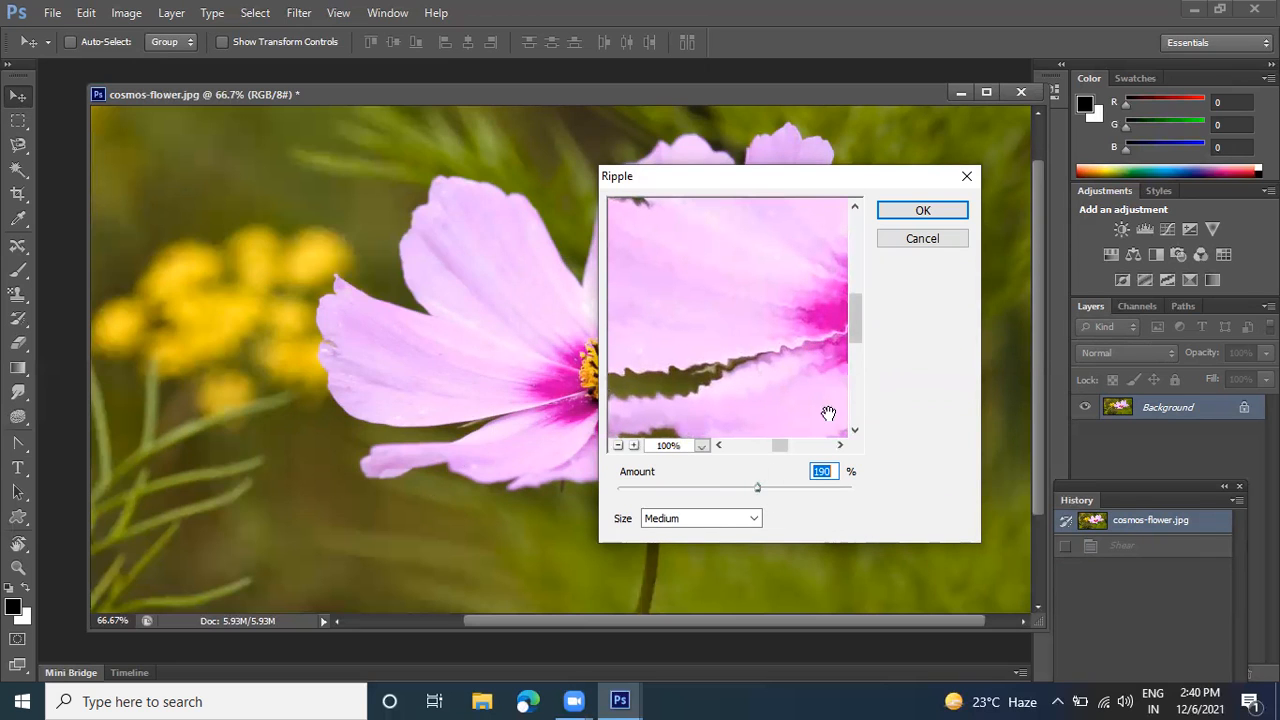
Compare the Small and Medium Ripple sizes in the preview, and apply the filter with Size set to Small
click(705, 519)
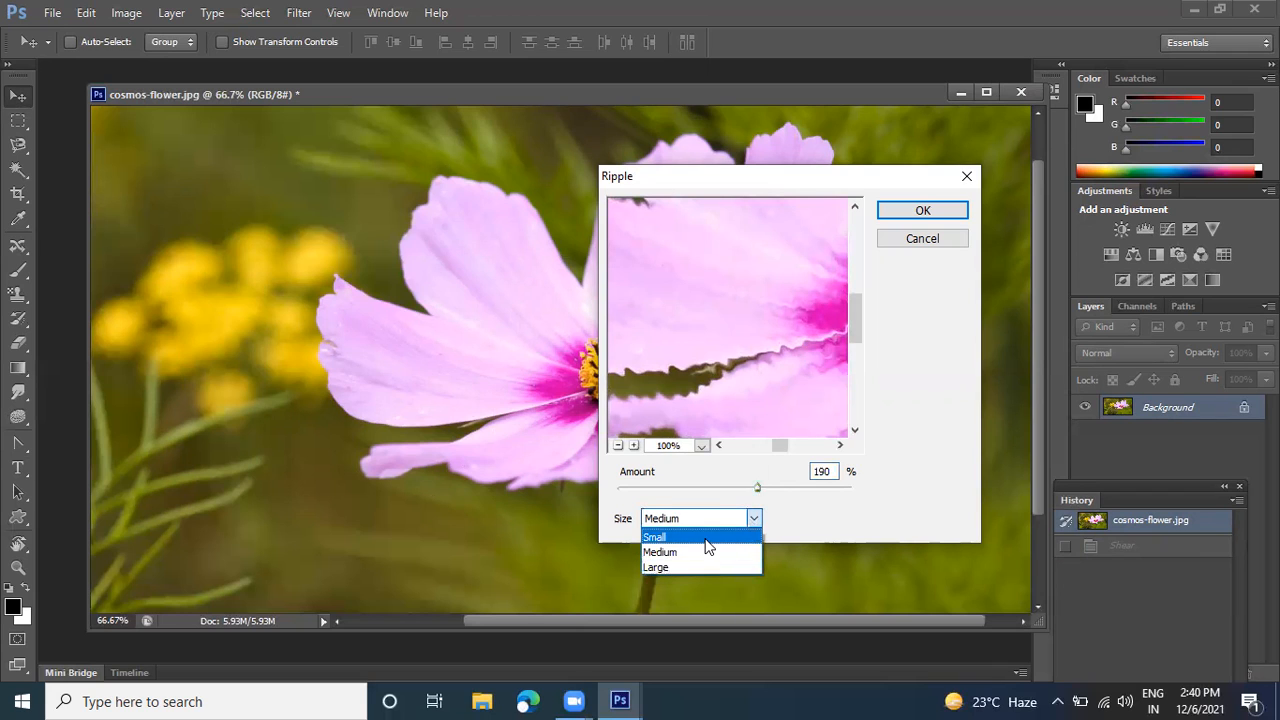
click(705, 537)
click(705, 519)
click(701, 552)
click(703, 519)
click(699, 536)
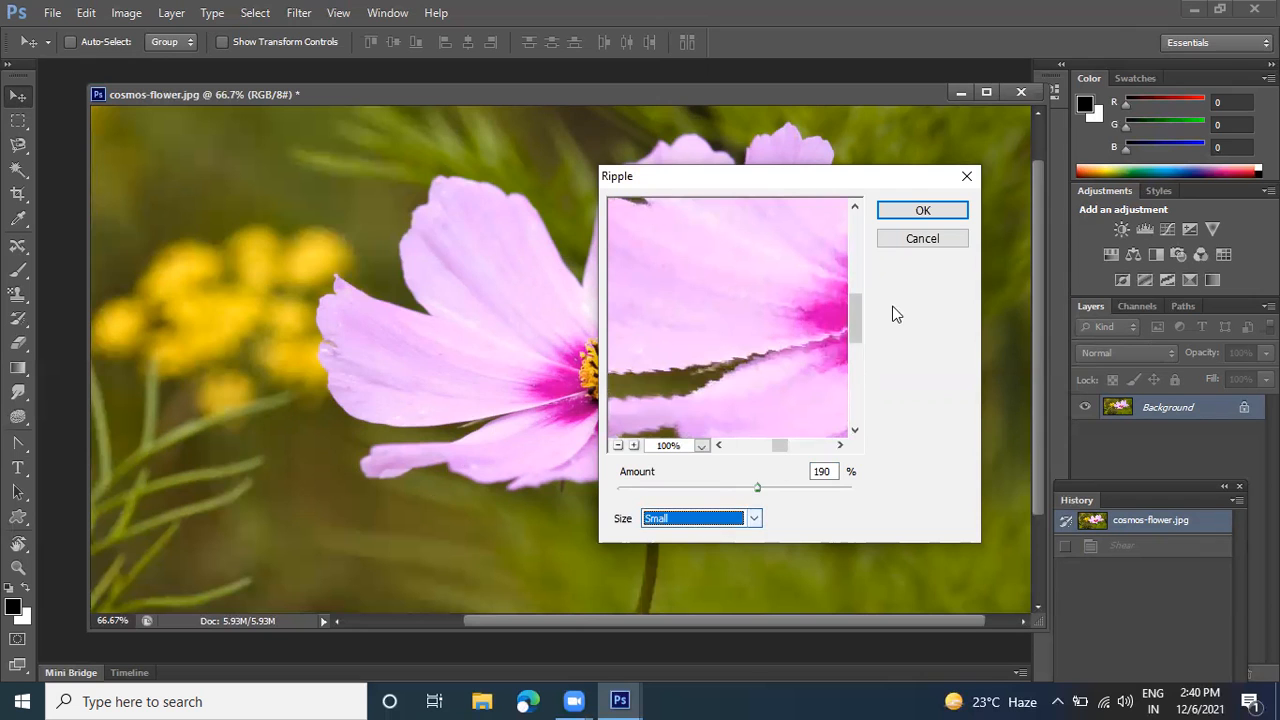
click(912, 210)
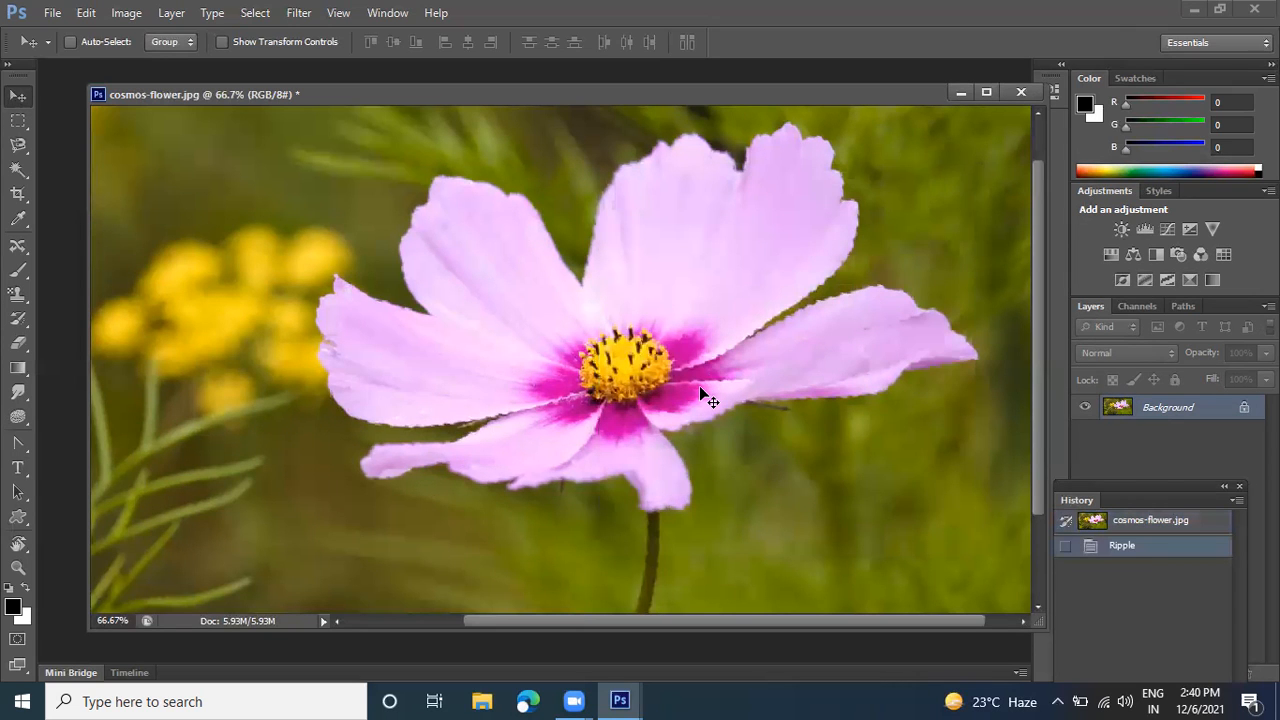
Inspect the rippled petal edges up close and revert to the original cosmos-flower.jpg snapshot
scroll(700, 388, up, 5)
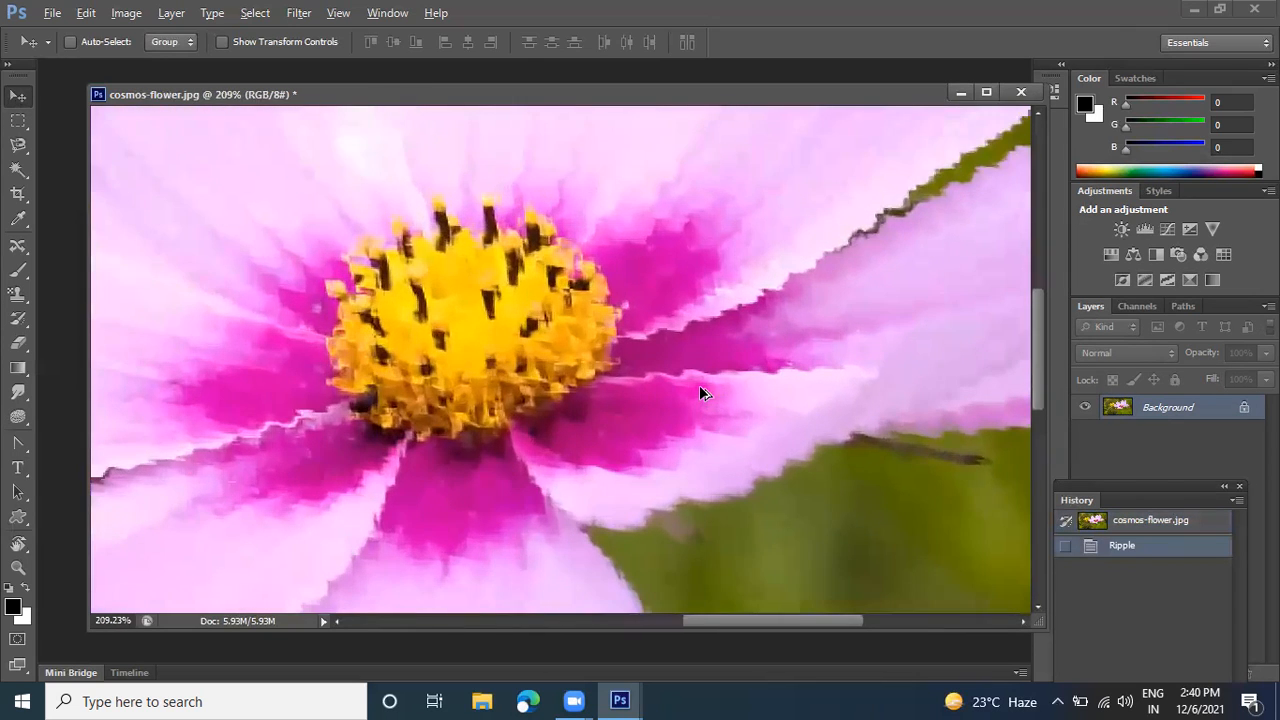
scroll(770, 304, down, 2)
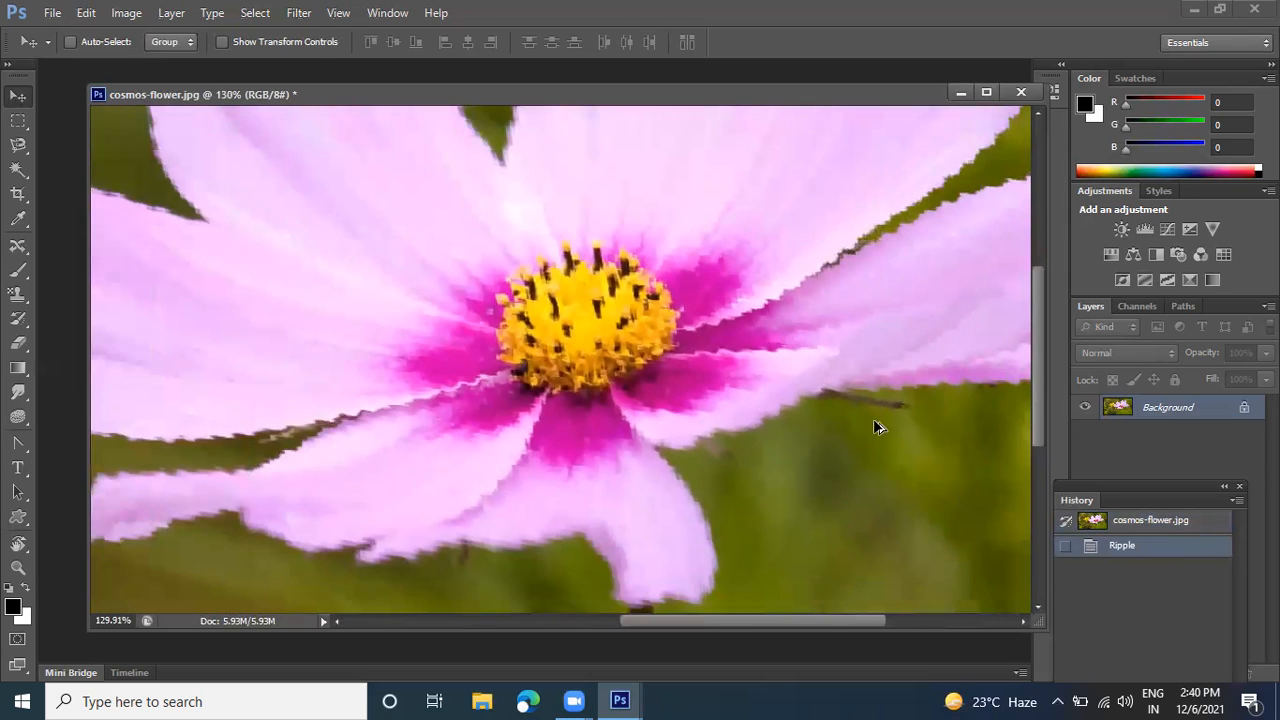
click(1133, 530)
scroll(591, 434, down, 1)
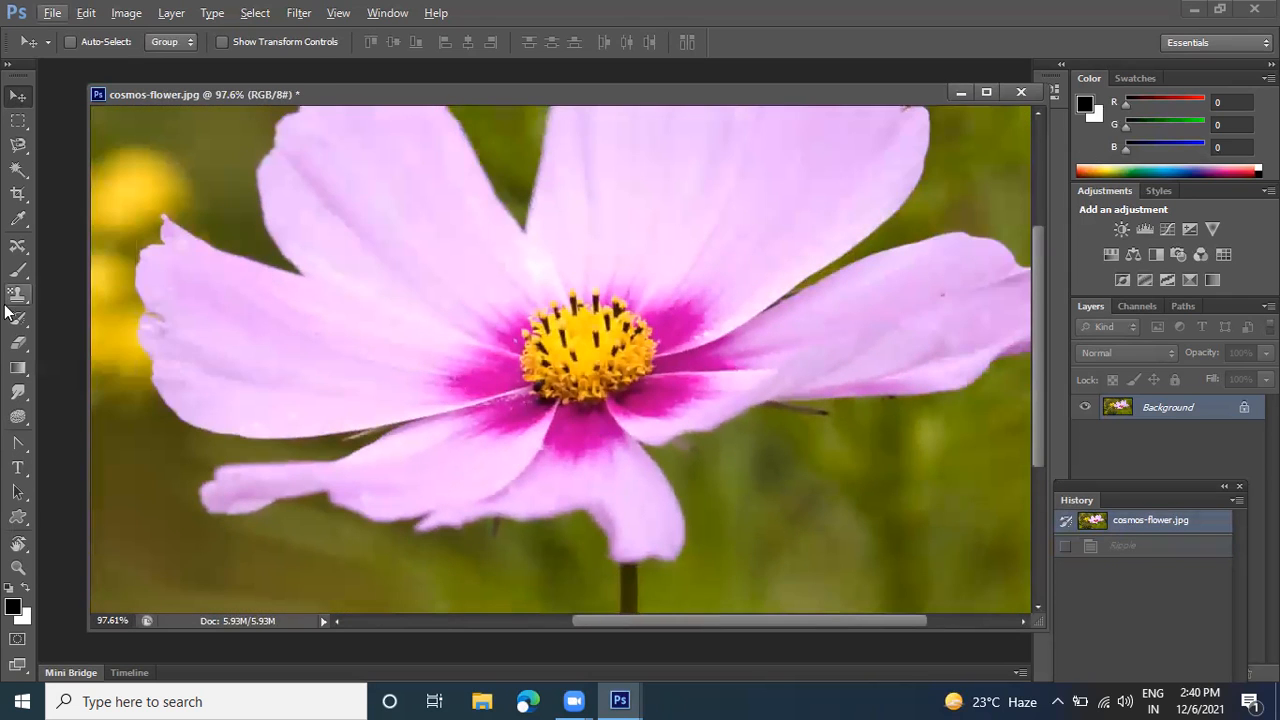
Add the text "hello" over the flower in black 126 pt Myriad Pro Regular
click(17, 467)
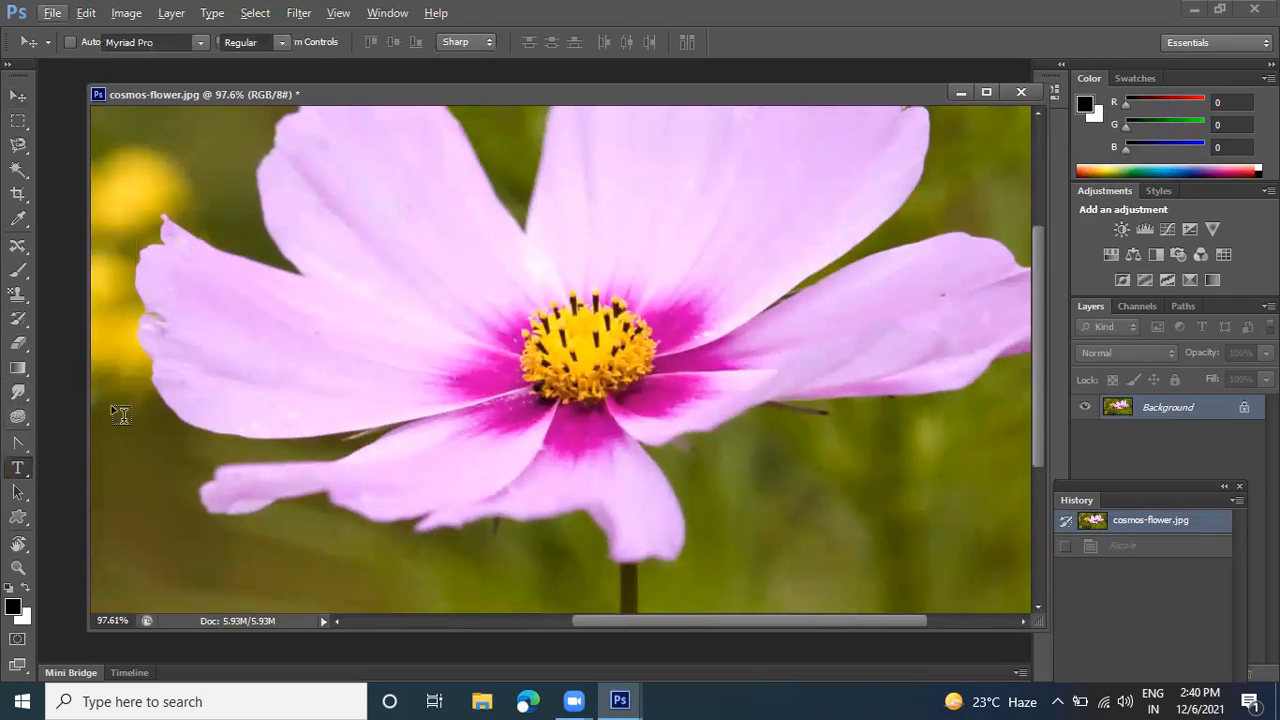
click(311, 349)
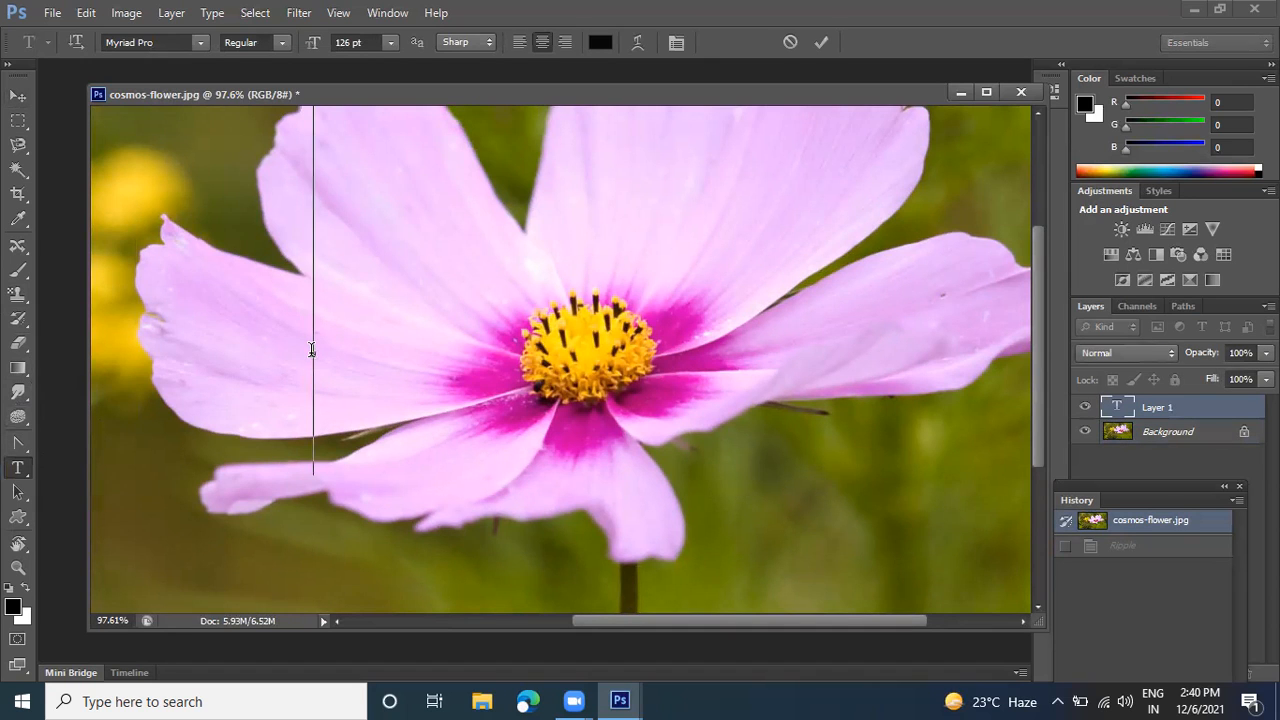
text(wel)
key(BackSpace)
key(BackSpace)
key(BackSpace)
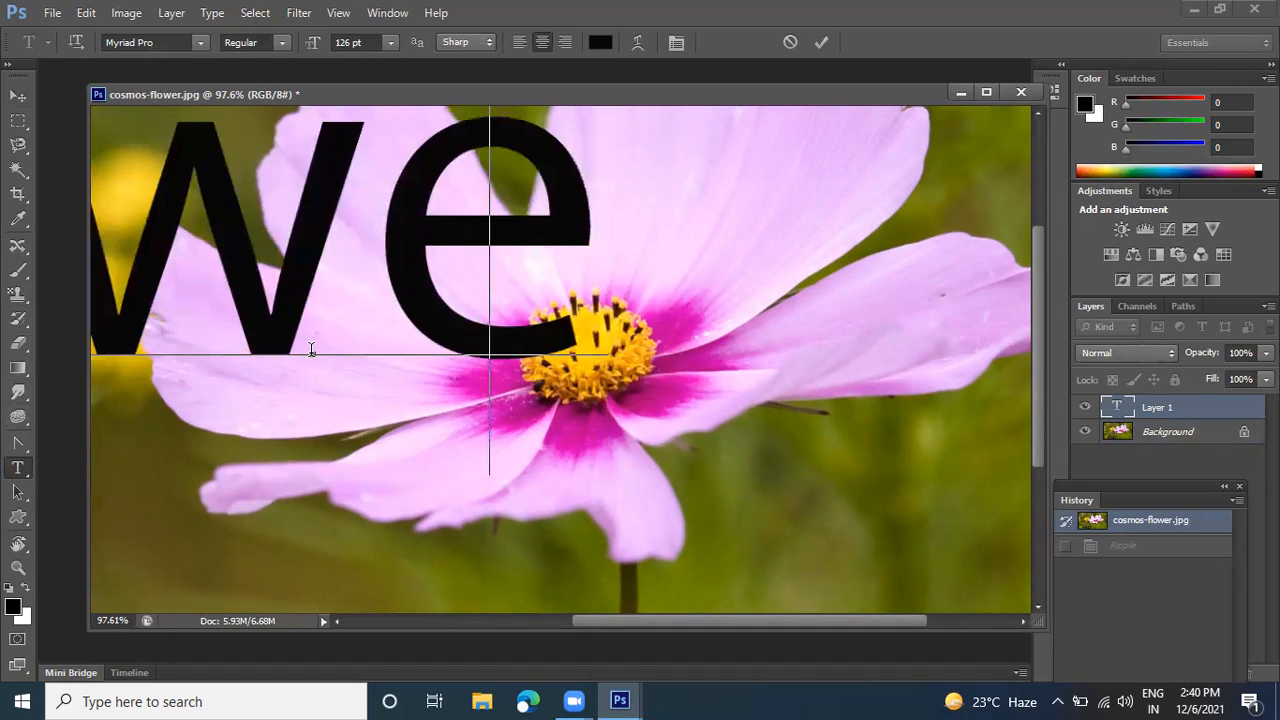
text(hello)
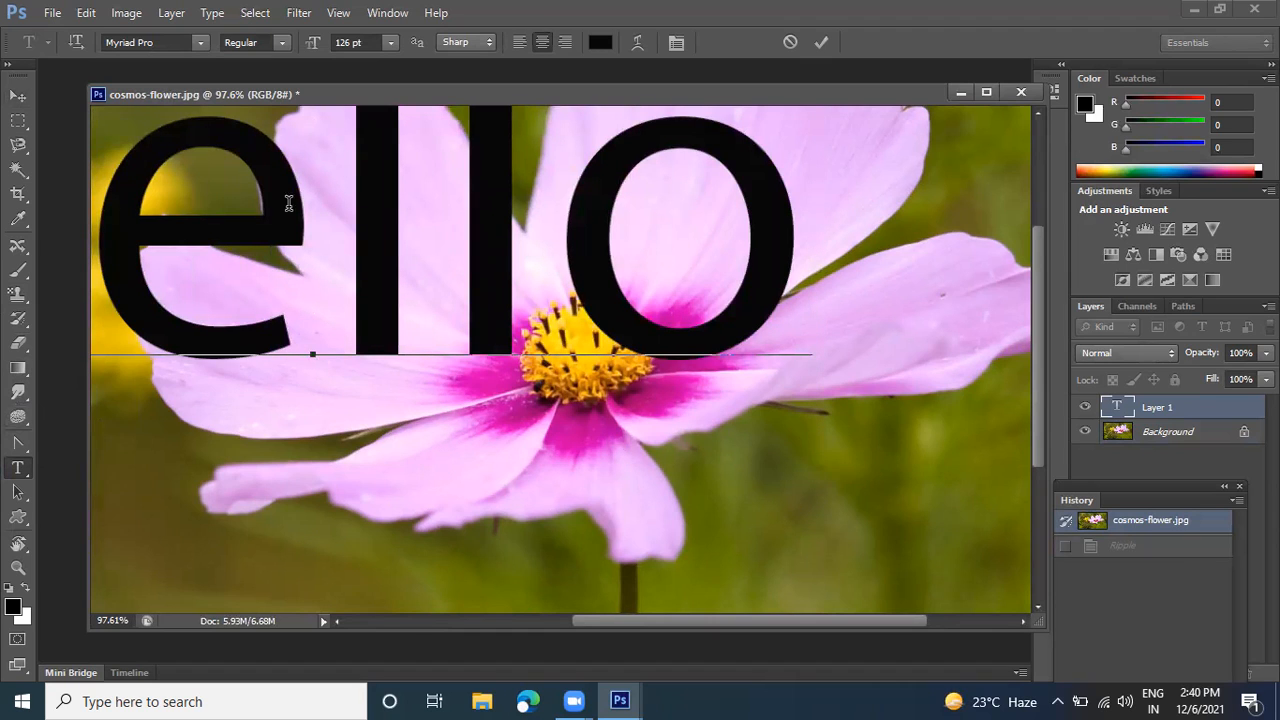
key(Return)
click(821, 42)
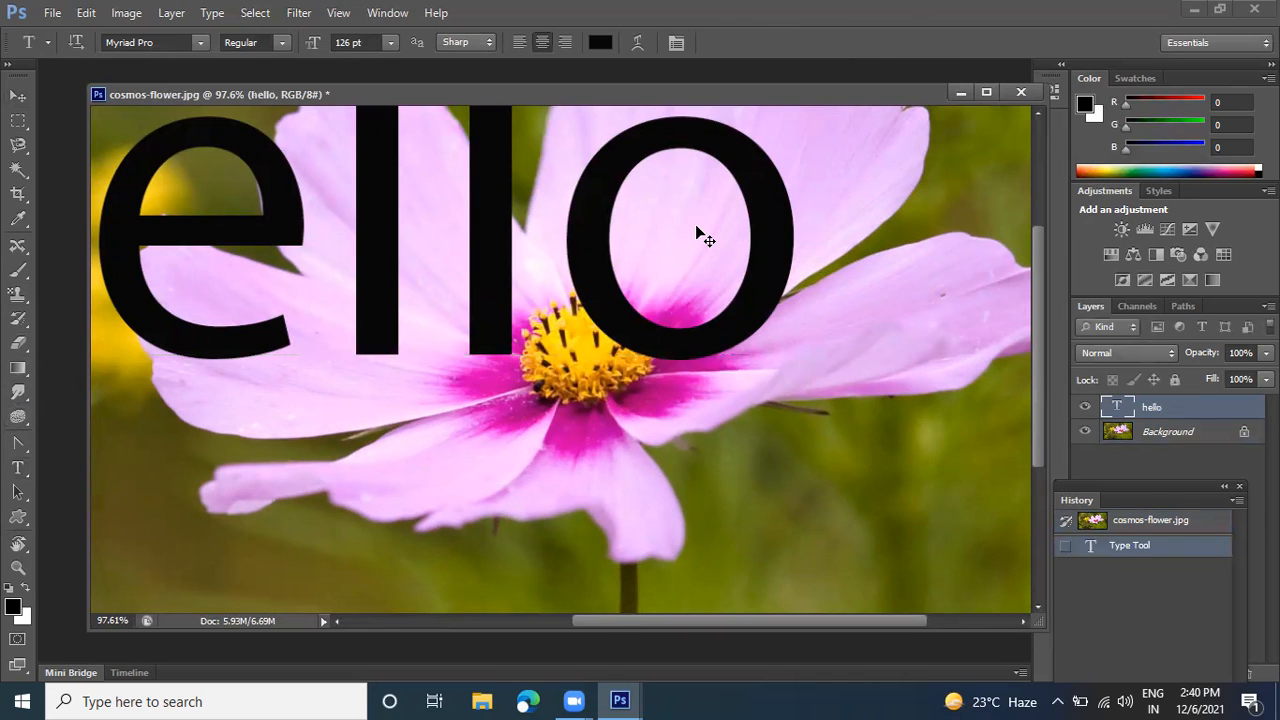
Scale the "hello" text to about 75% width and 61% height and position it across the flower's centre
key(ctrl+t)
drag(645, 326, 807, 478)
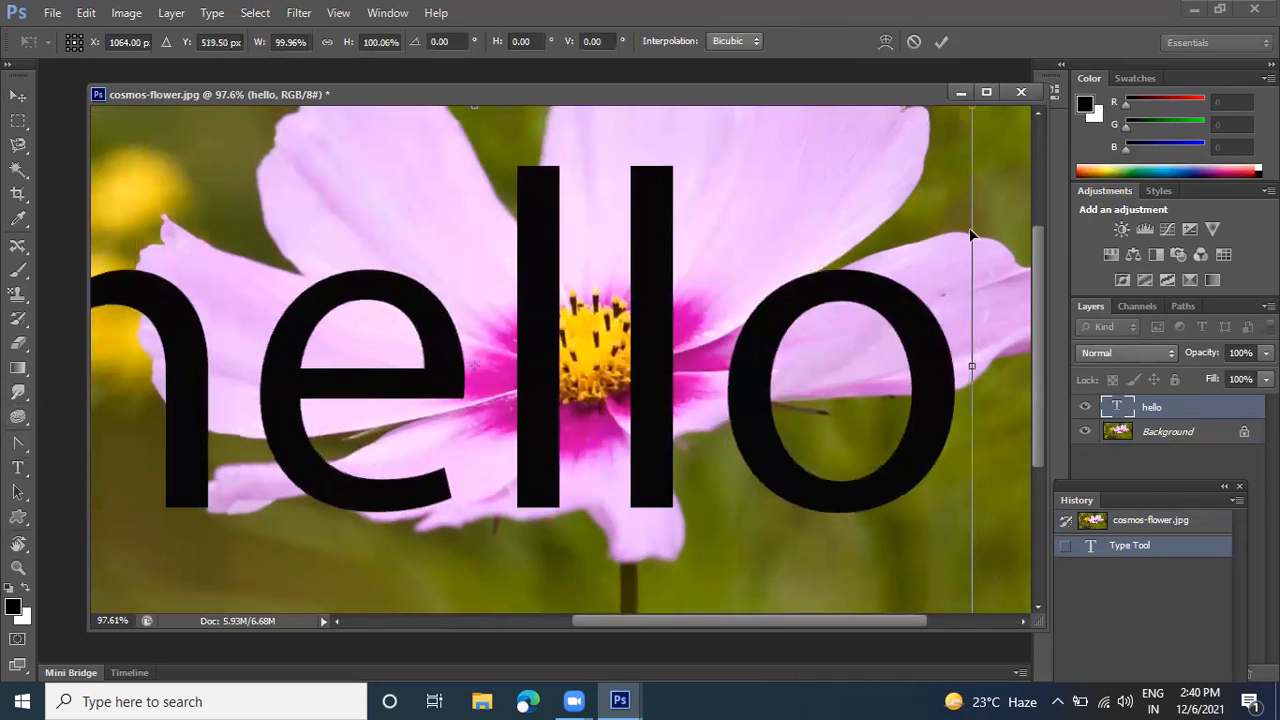
drag(908, 355, 910, 424)
drag(975, 173, 703, 404)
drag(668, 497, 852, 338)
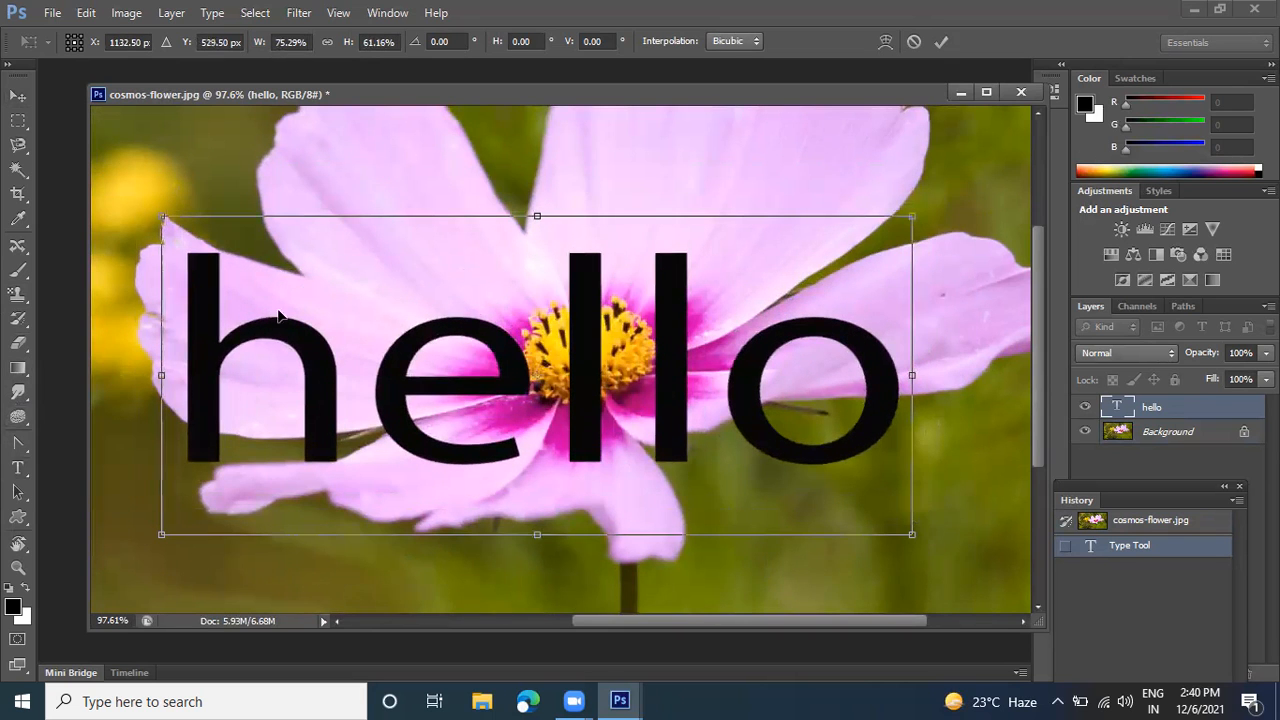
click(299, 13)
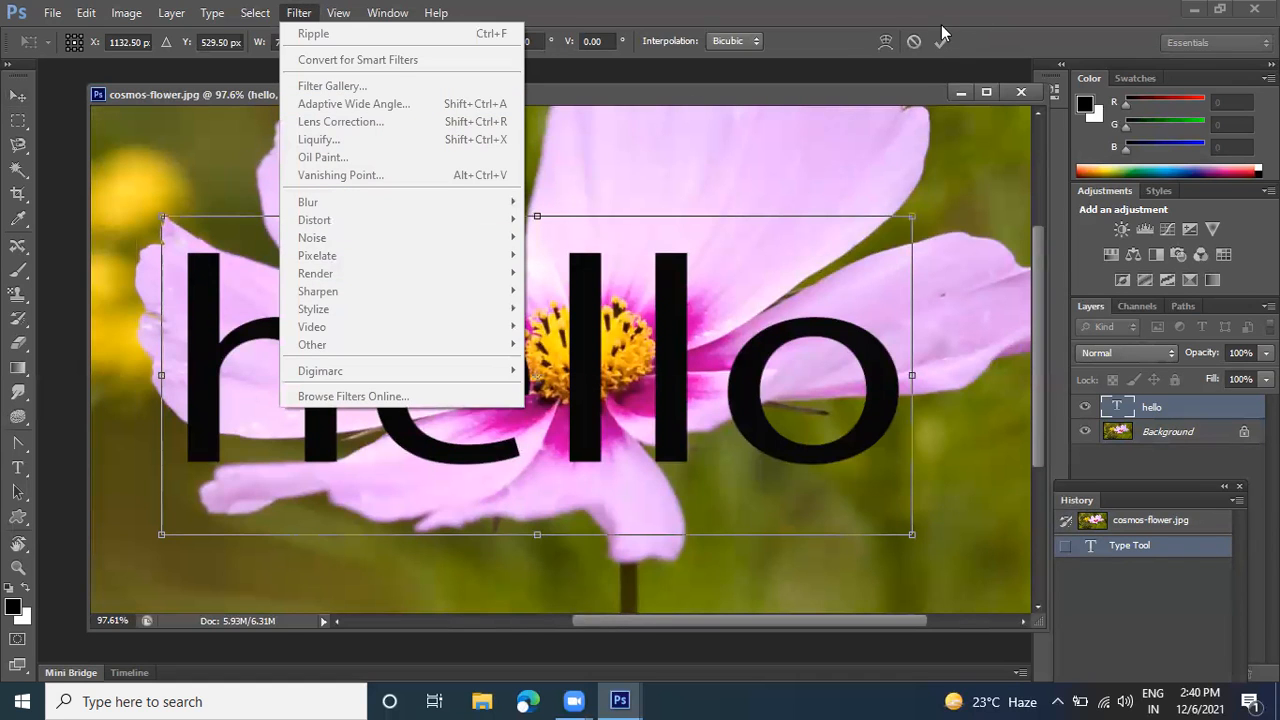
click(941, 38)
Start the Ripple filter on the "hello" layer, rasterizing the text, and preview the word at 33.3%
click(299, 13)
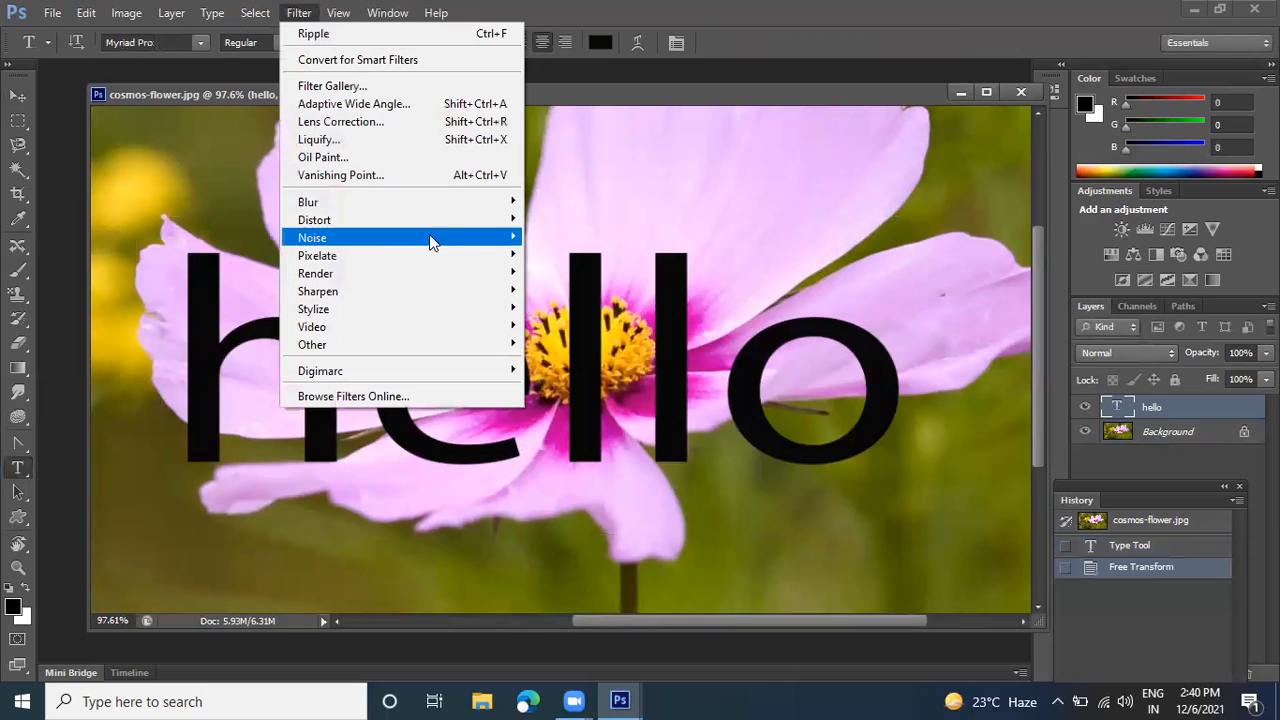
mouse_move(440, 220)
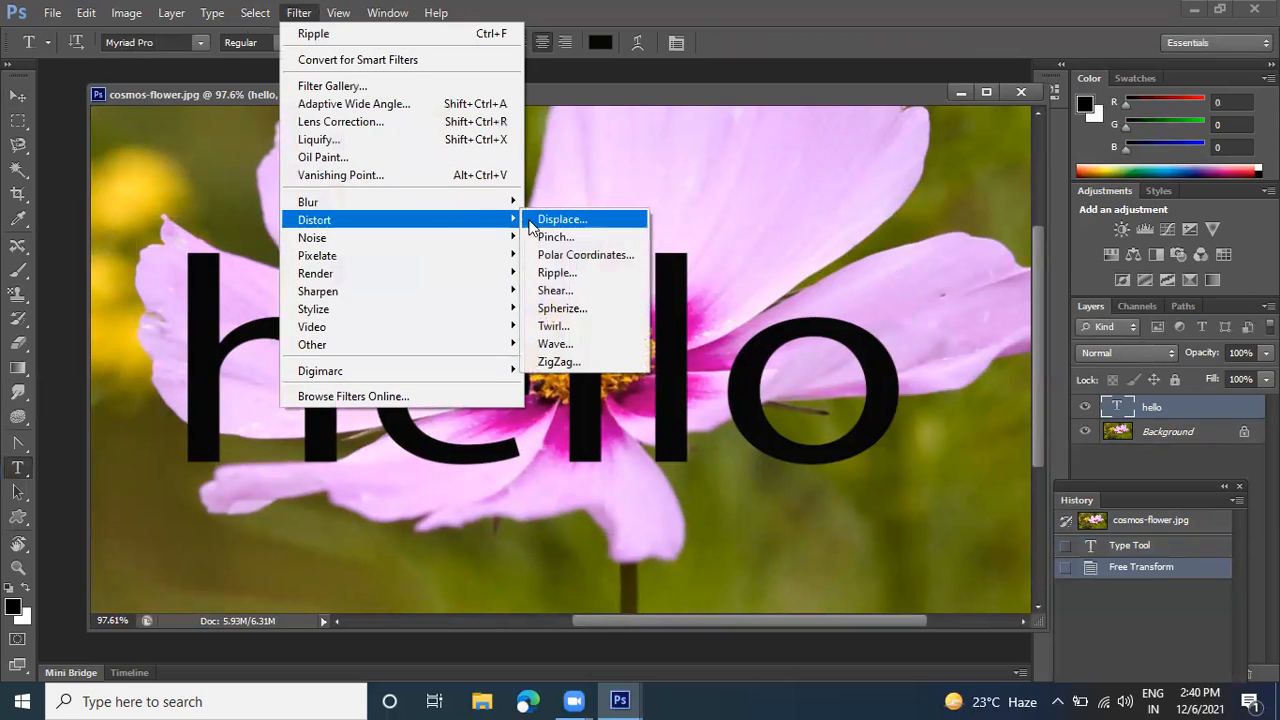
click(573, 276)
click(592, 287)
drag(690, 325, 726, 341)
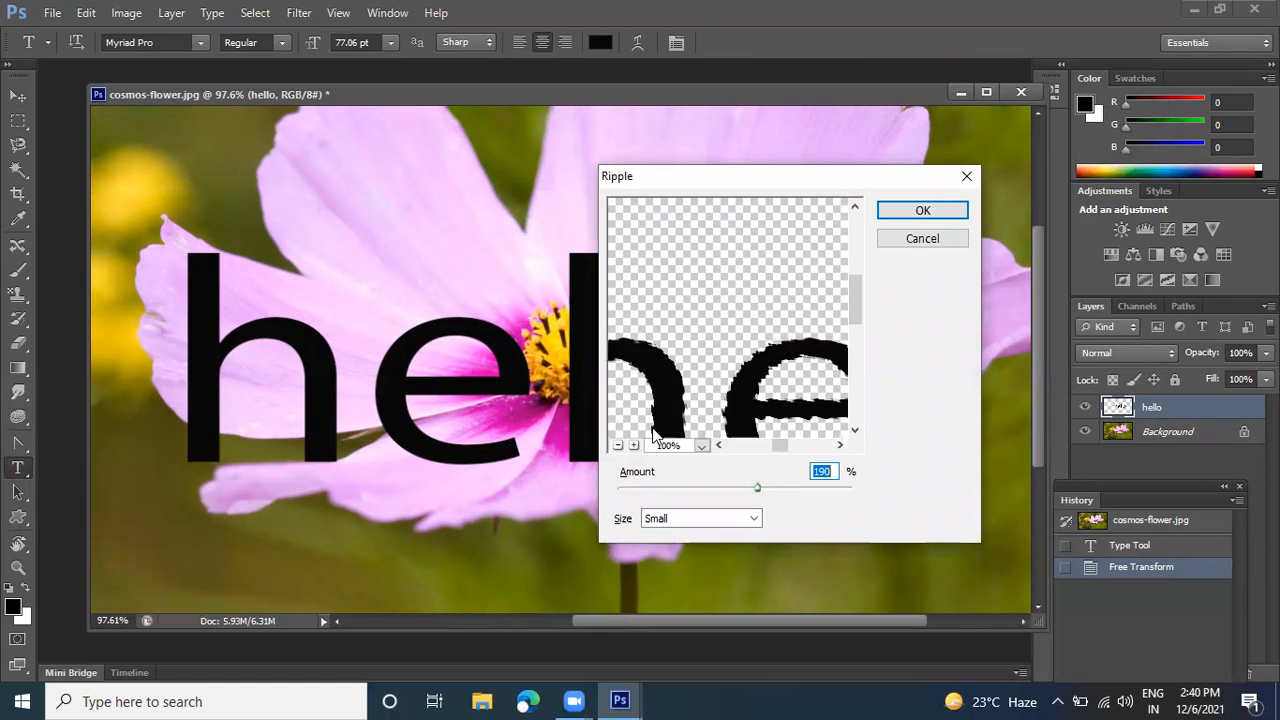
click(618, 445)
click(618, 445)
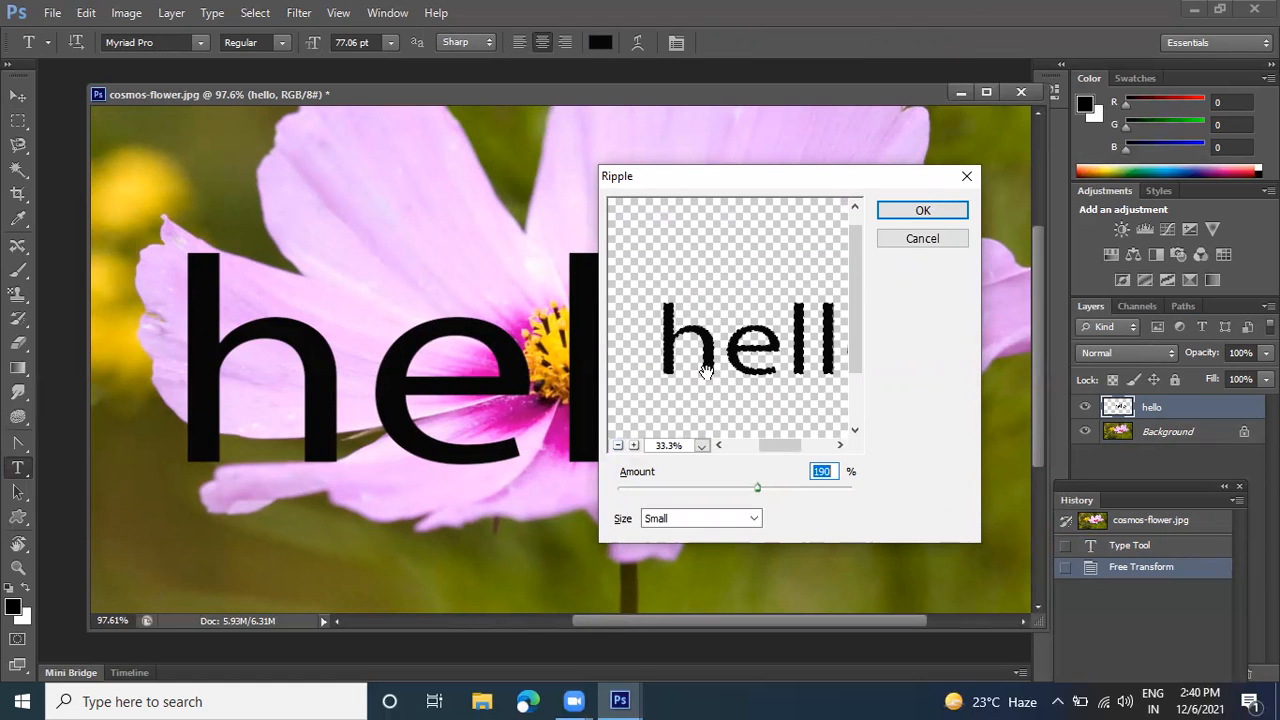
Inspect the ripple on the letters at 100%, raise the Amount well above 190%, and apply it with Size Small
click(633, 445)
click(633, 445)
mouse_move(857, 308)
mouse_down()
mouse_move(857, 353)
mouse_move(847, 325)
mouse_up()
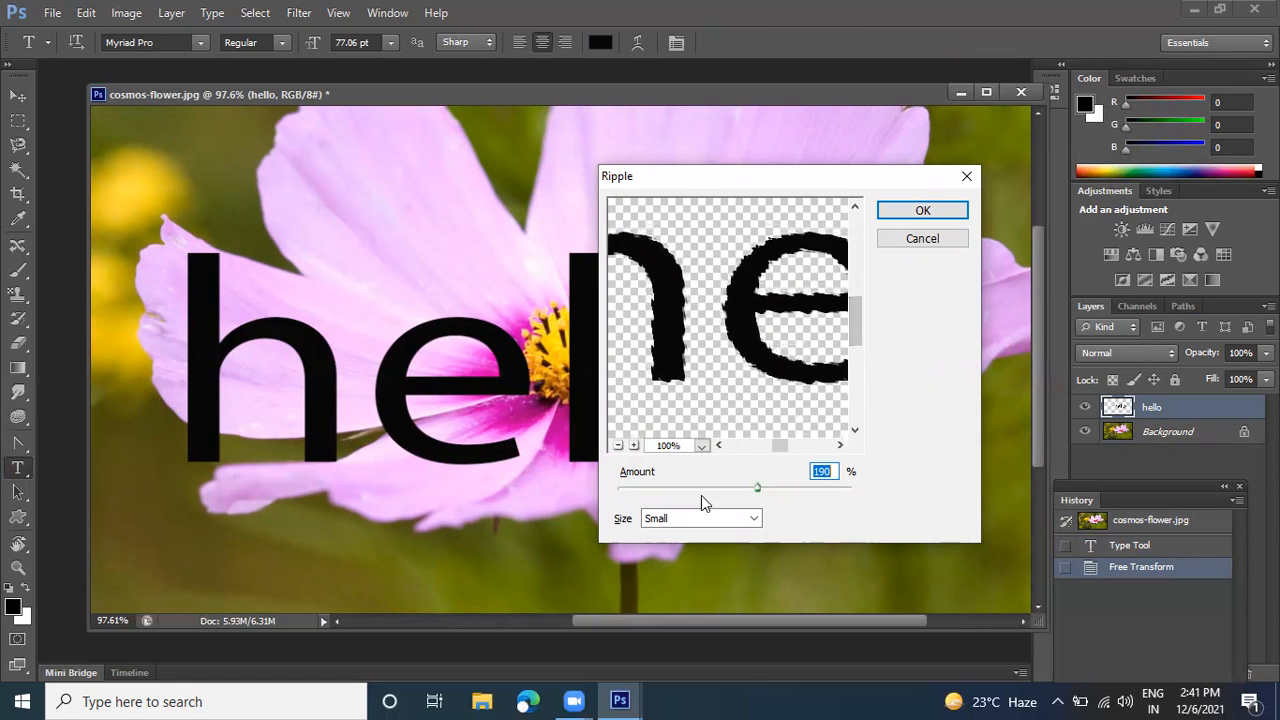
drag(756, 492, 817, 494)
click(914, 210)
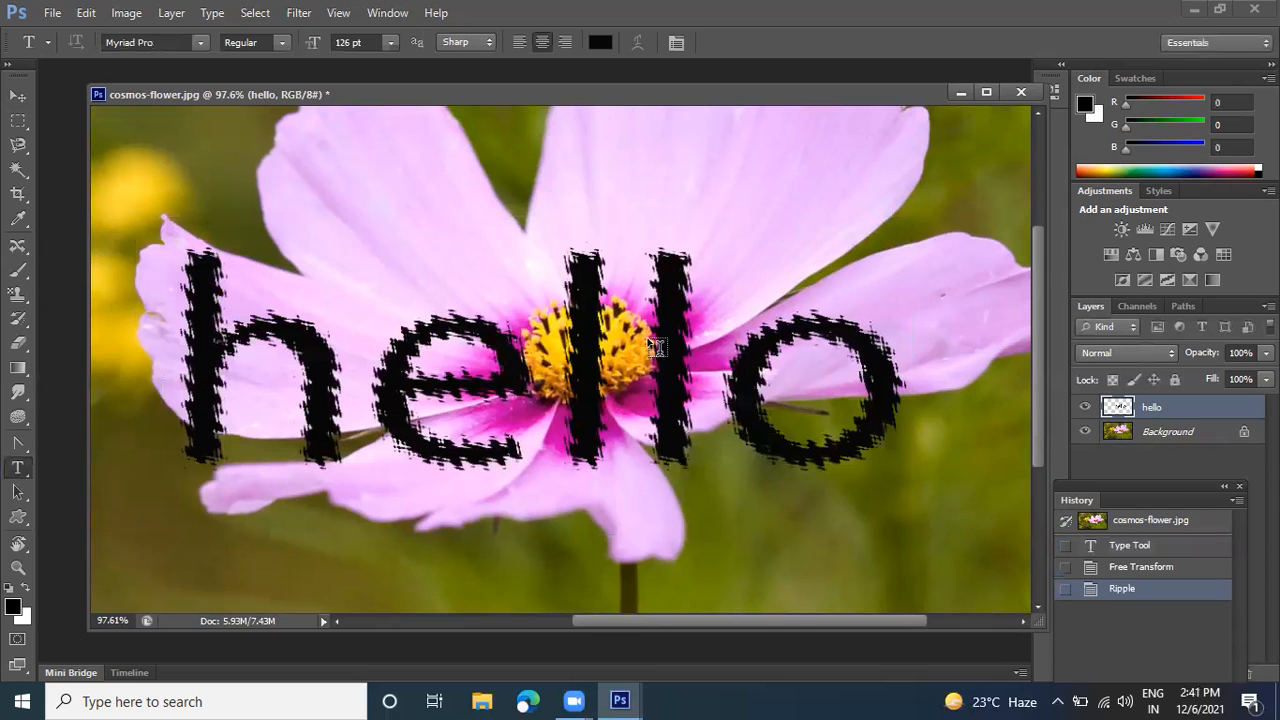
click(600, 44)
click(755, 157)
click(940, 143)
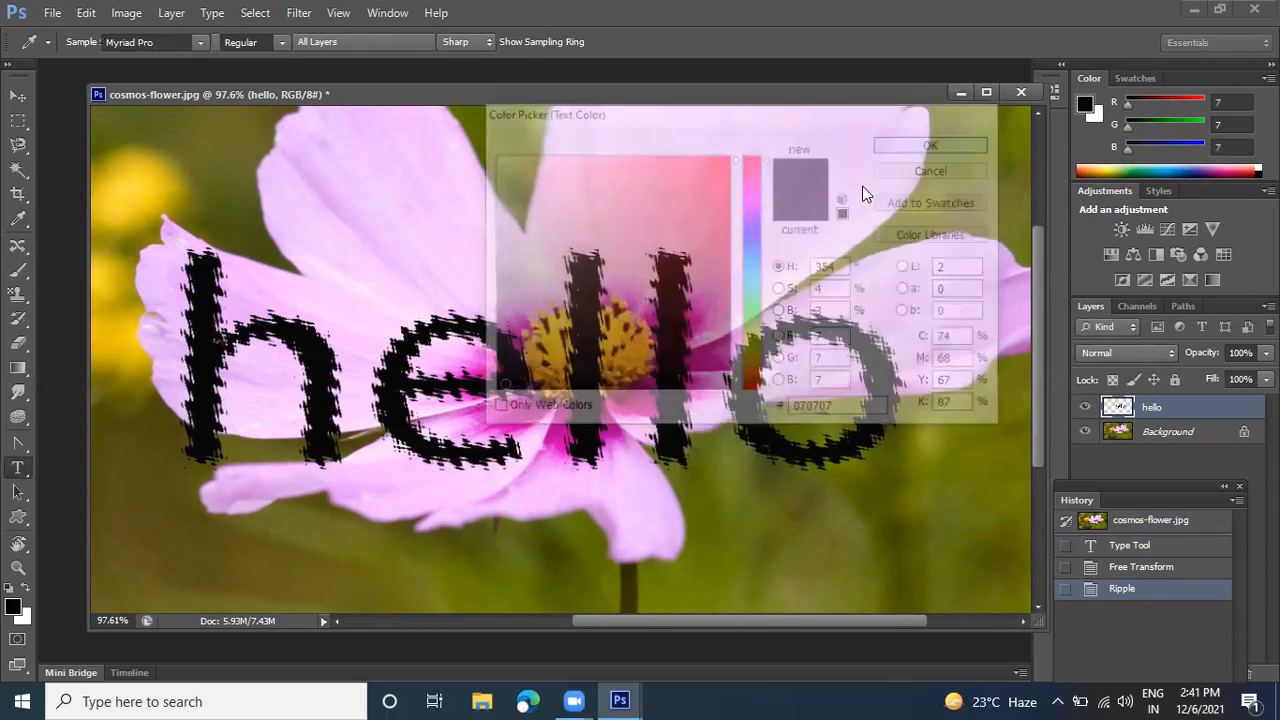
click(18, 95)
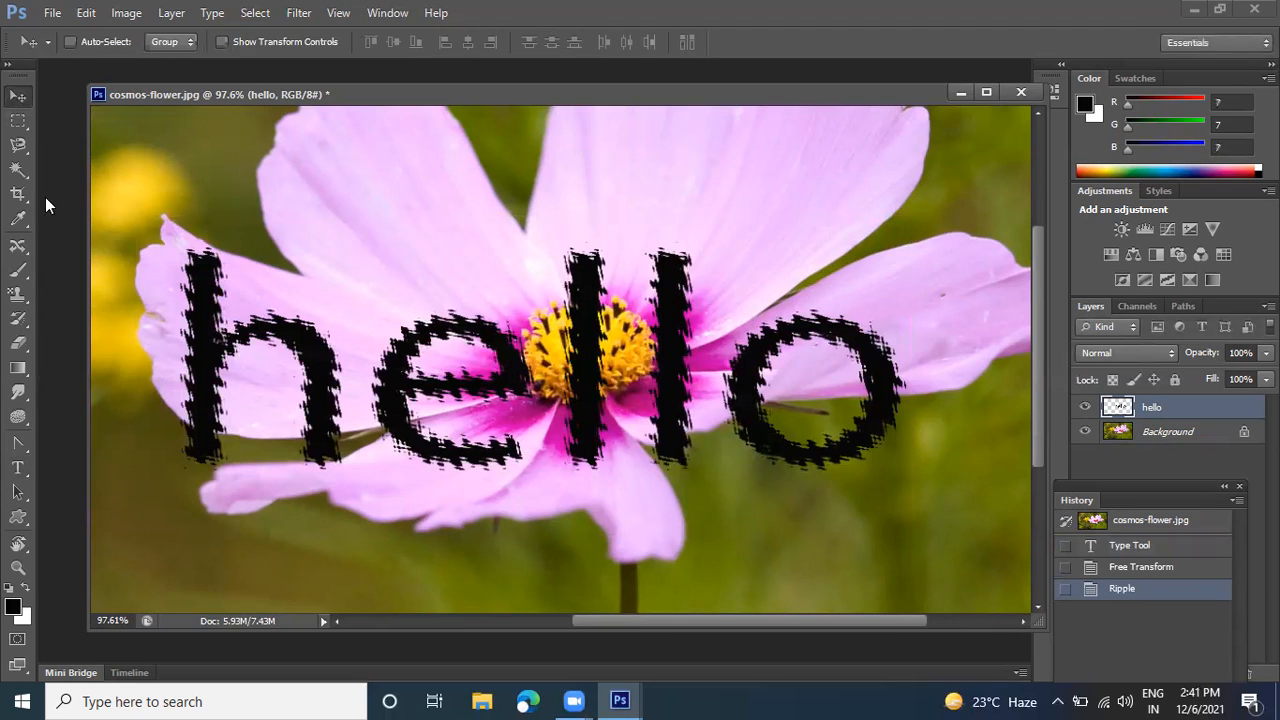
click(18, 467)
click(193, 384)
drag(240, 374, 888, 422)
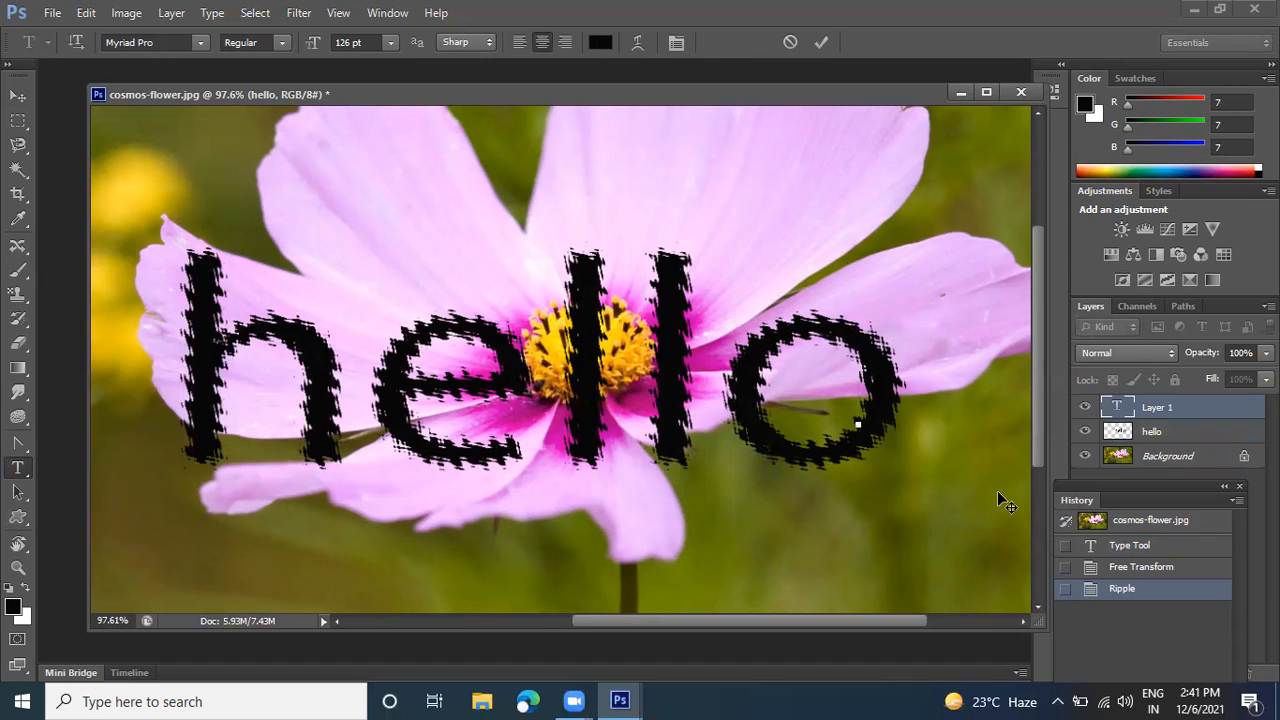
Revert to the Free Transform history state and recolor the whole word "hello" bright red
click(1129, 545)
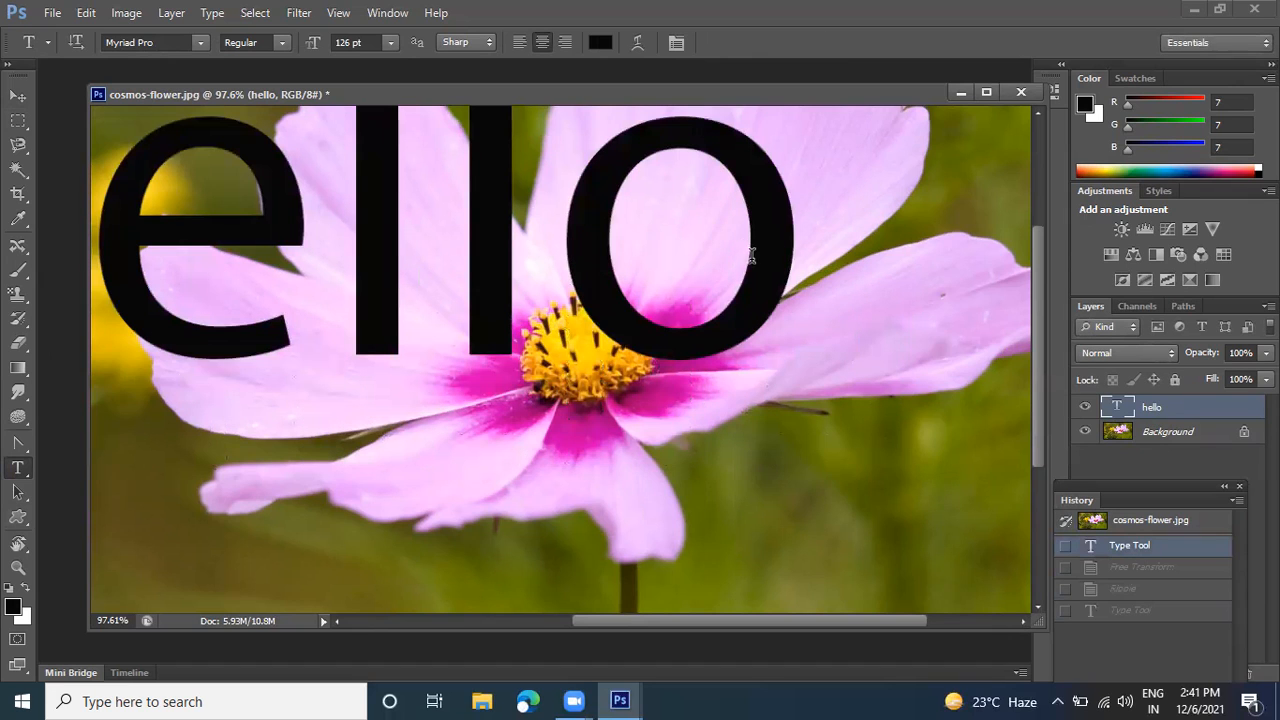
click(1108, 568)
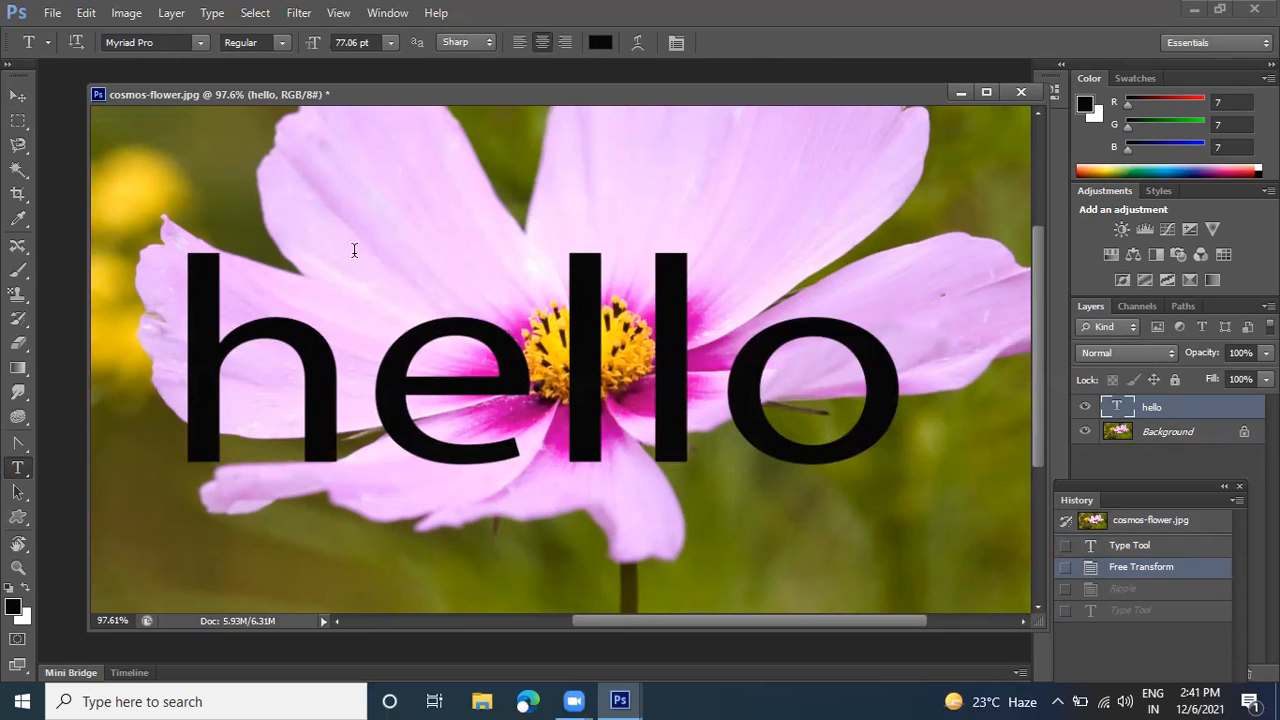
drag(199, 320, 1007, 323)
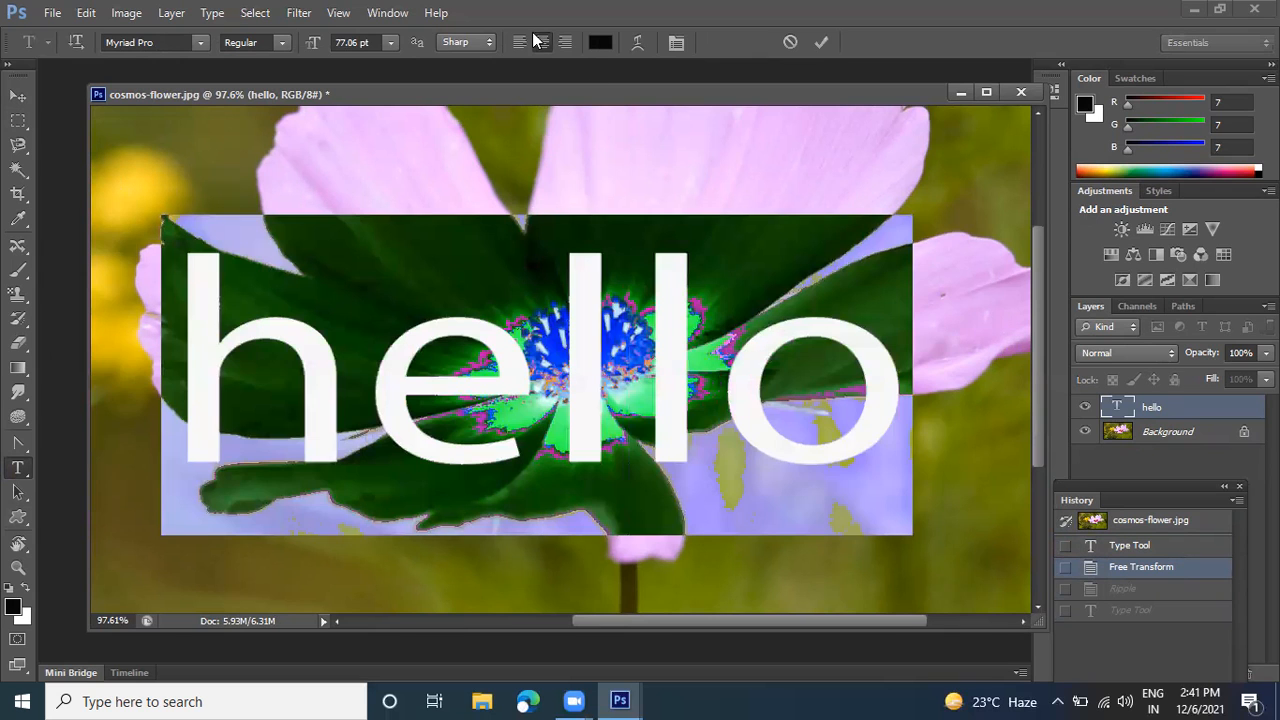
click(601, 43)
click(752, 158)
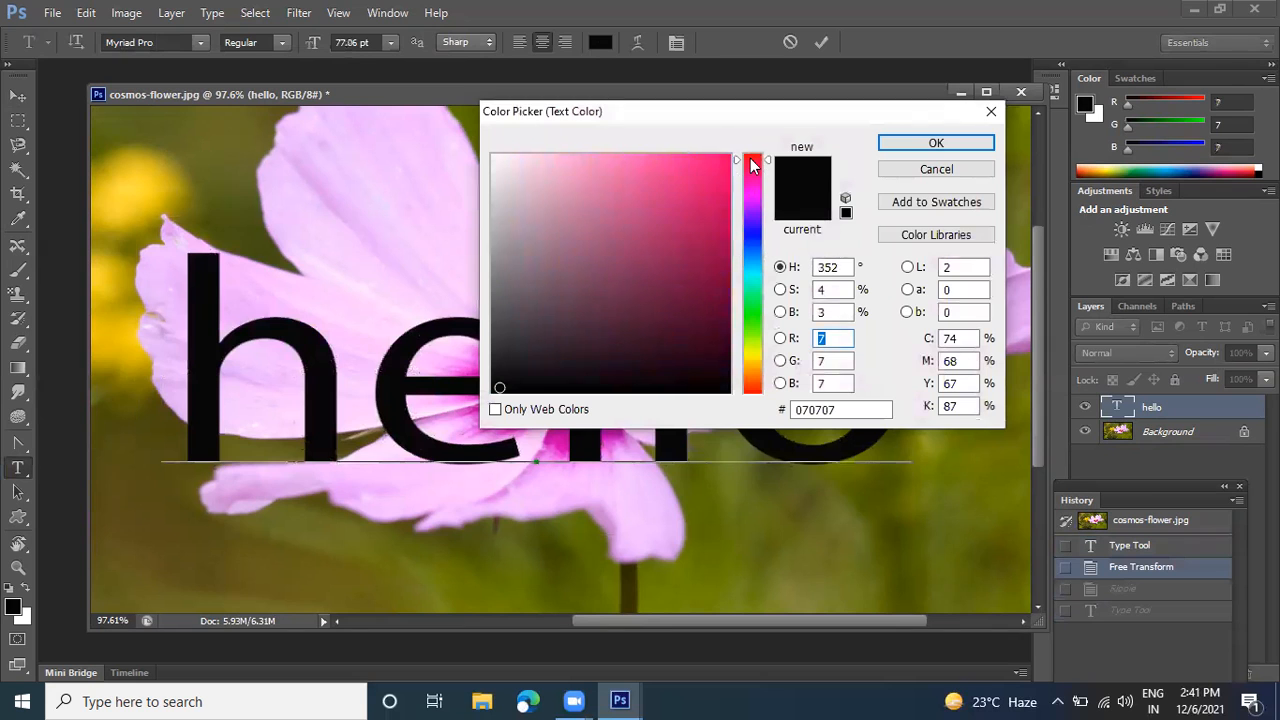
click(715, 155)
click(894, 139)
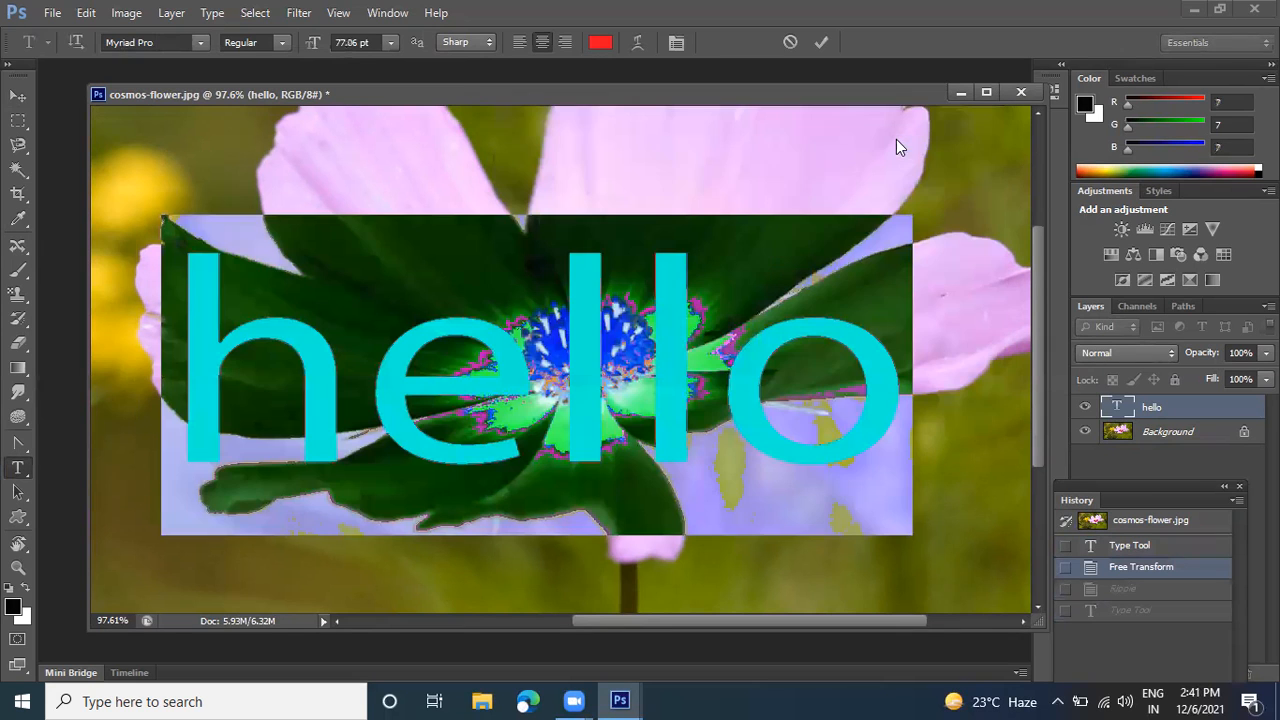
click(821, 42)
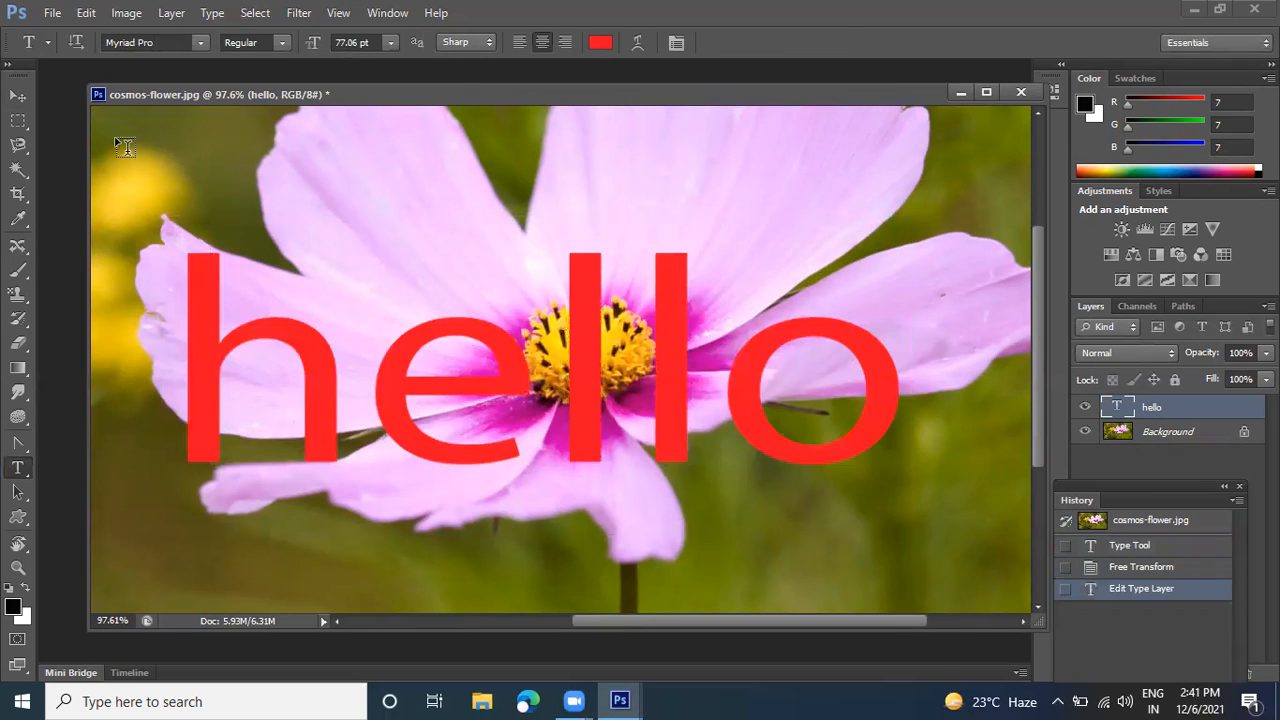
Move the red "hello" text lower over the flower, and revert to the Free Transform history state
click(19, 100)
drag(417, 341, 462, 407)
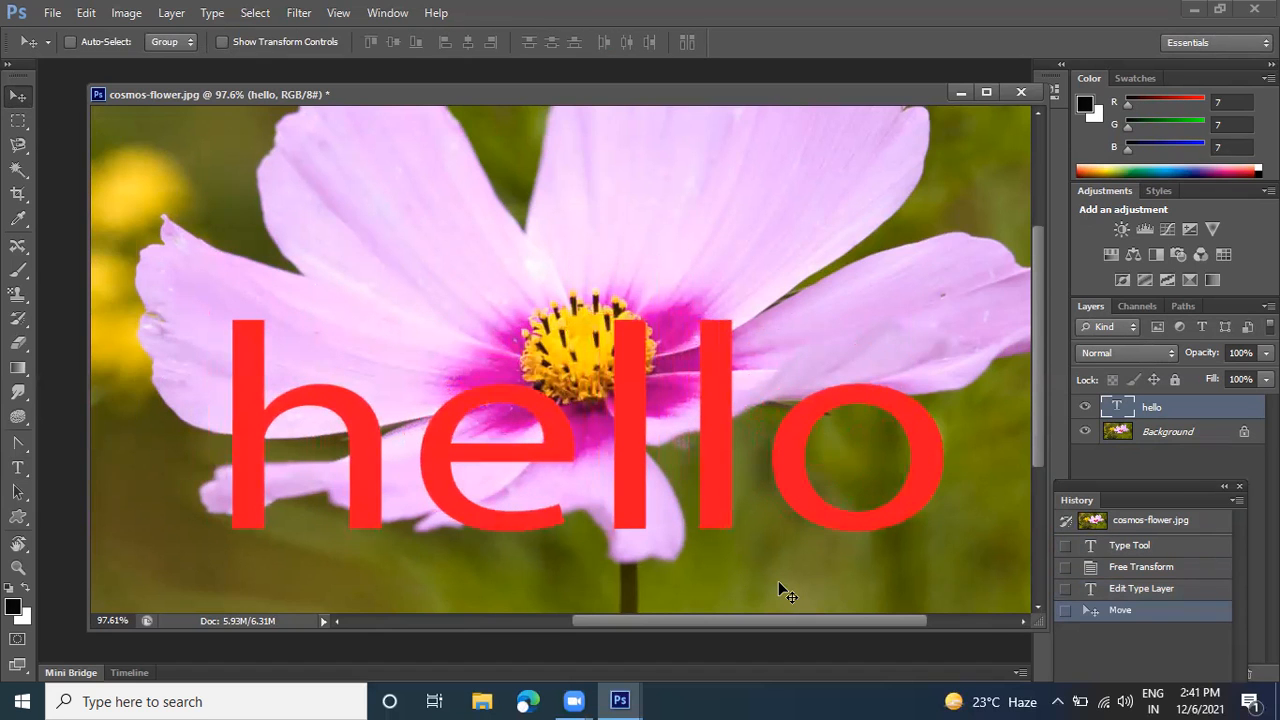
click(1132, 567)
Start the Polar Coordinates filter on the rasterized "hello" layer and preview Rectangular to Polar at 25%
click(299, 12)
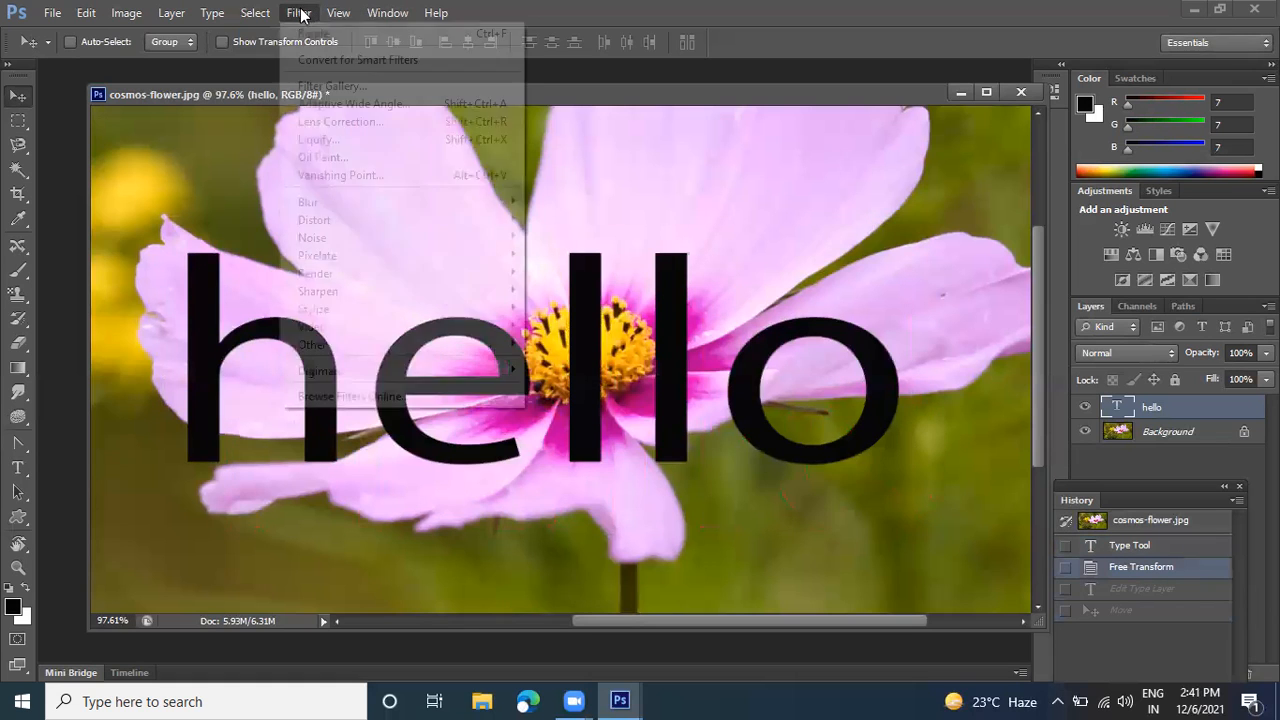
mouse_move(408, 220)
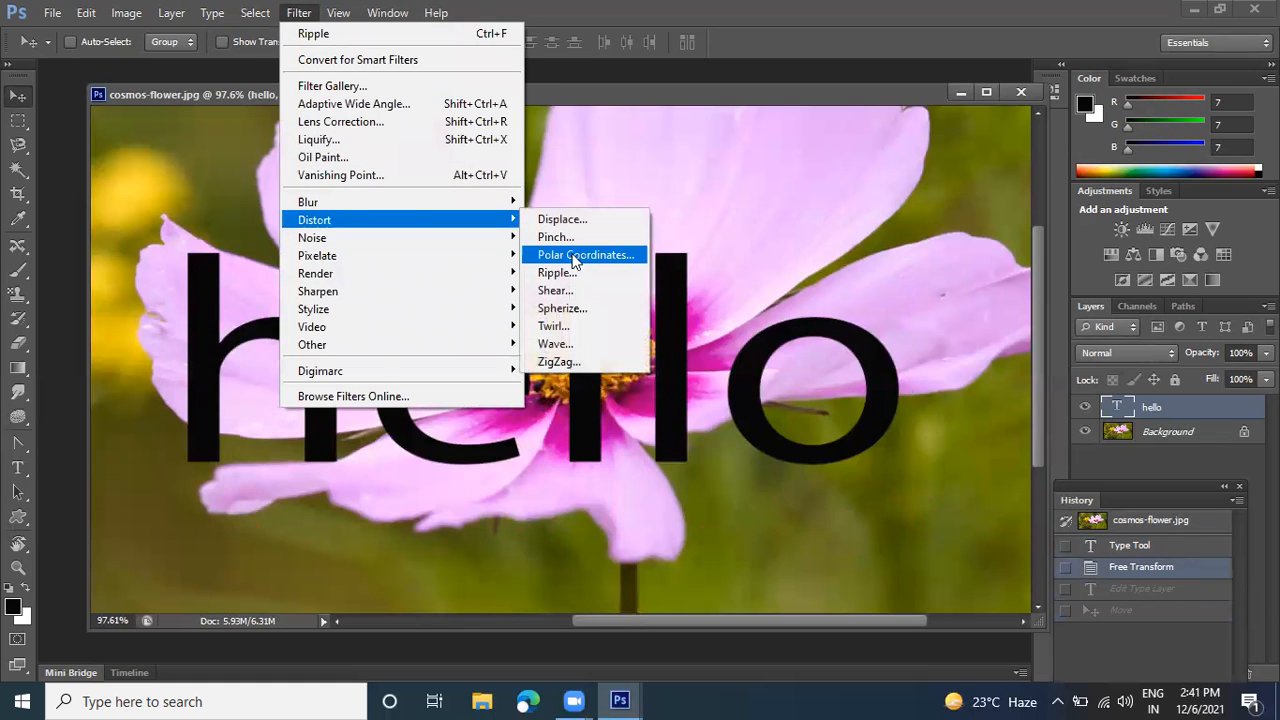
click(582, 256)
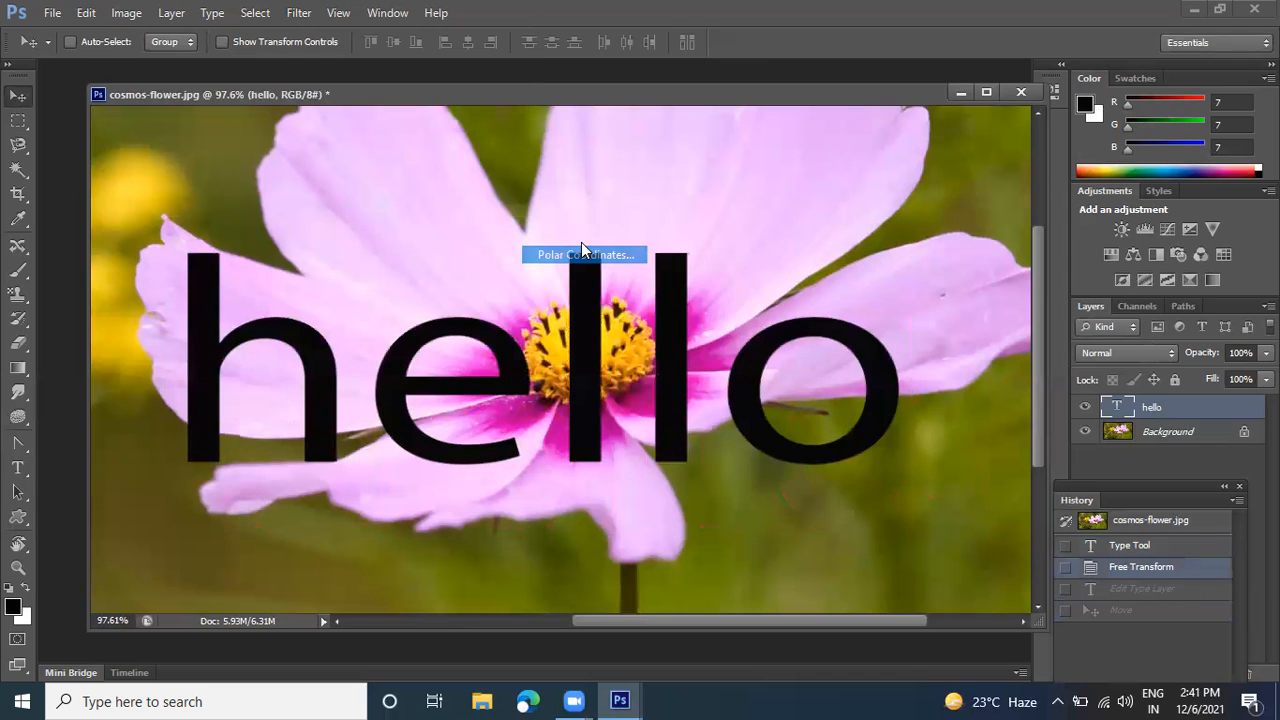
click(589, 287)
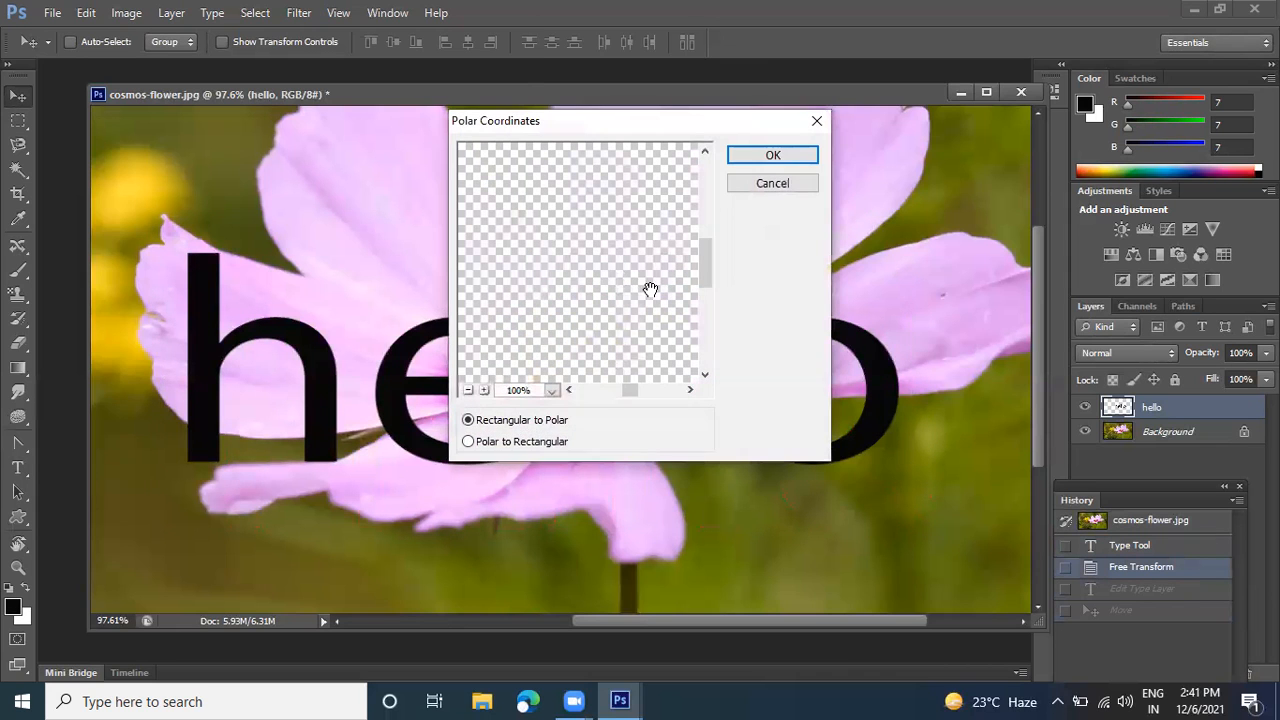
mouse_move(630, 396)
mouse_down()
mouse_move(605, 394)
mouse_move(645, 396)
mouse_up()
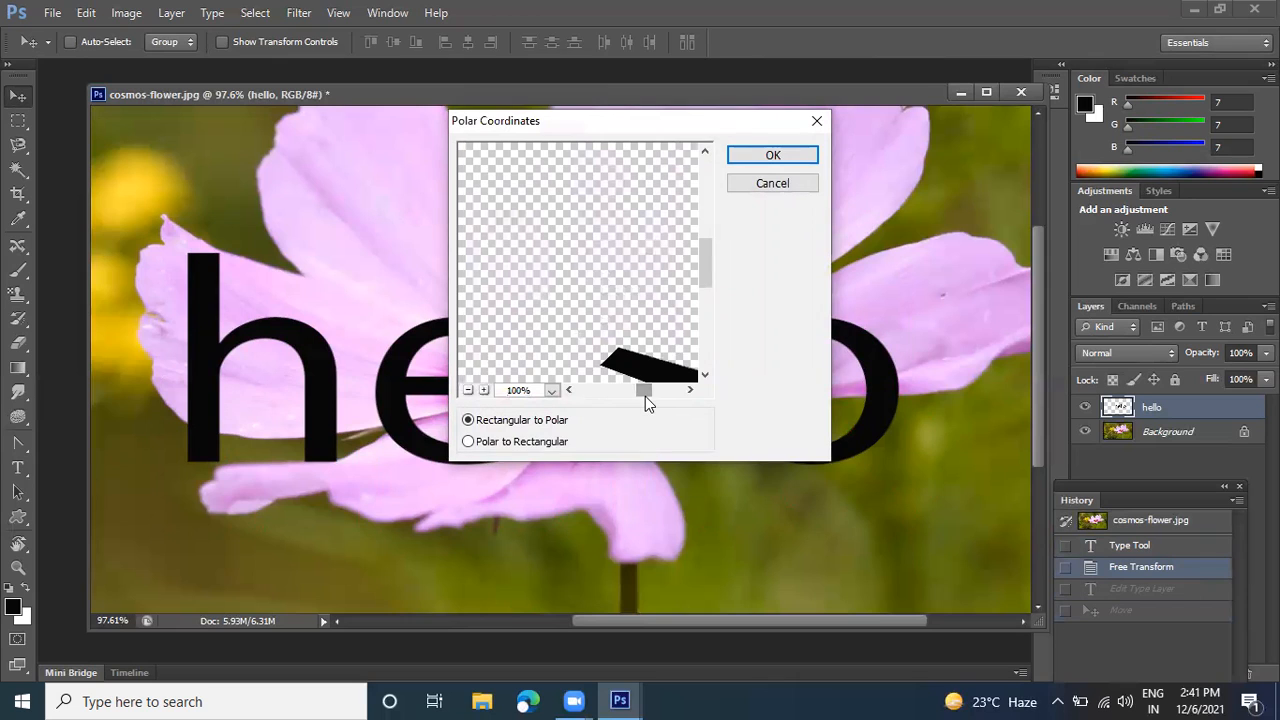
click(468, 390)
click(468, 390)
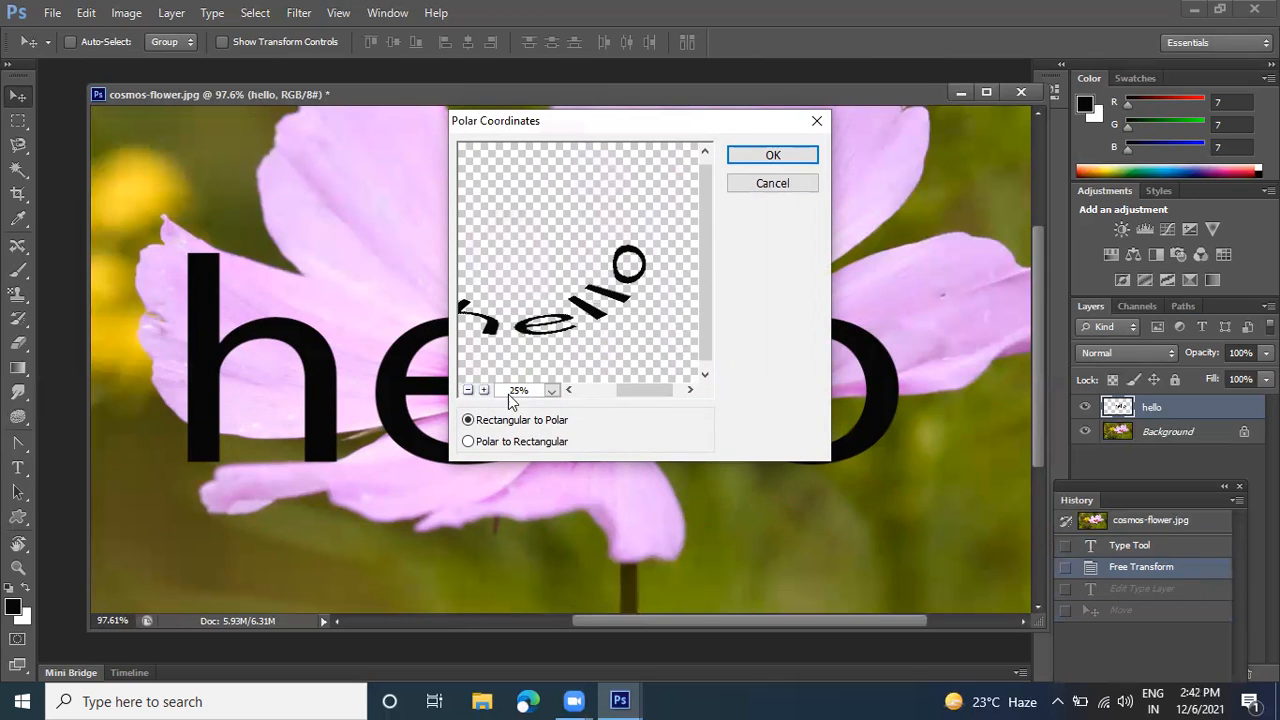
drag(620, 400, 613, 392)
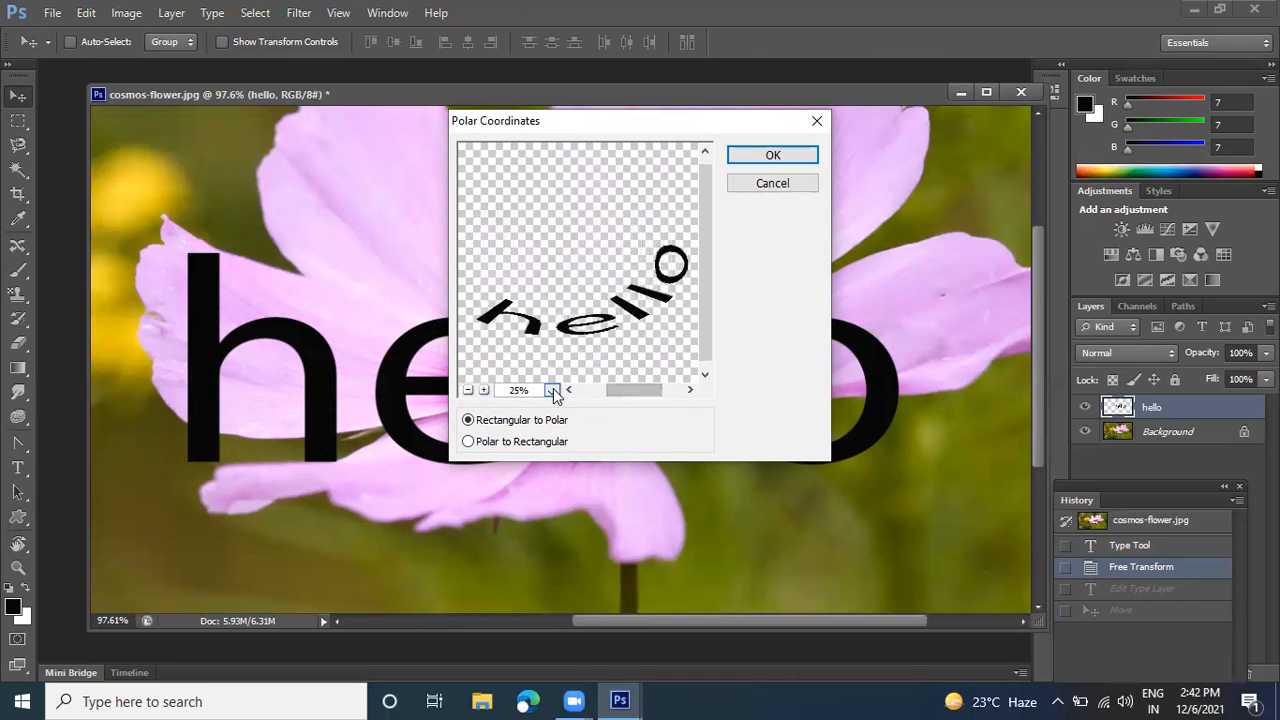
drag(501, 324, 476, 297)
drag(564, 323, 576, 328)
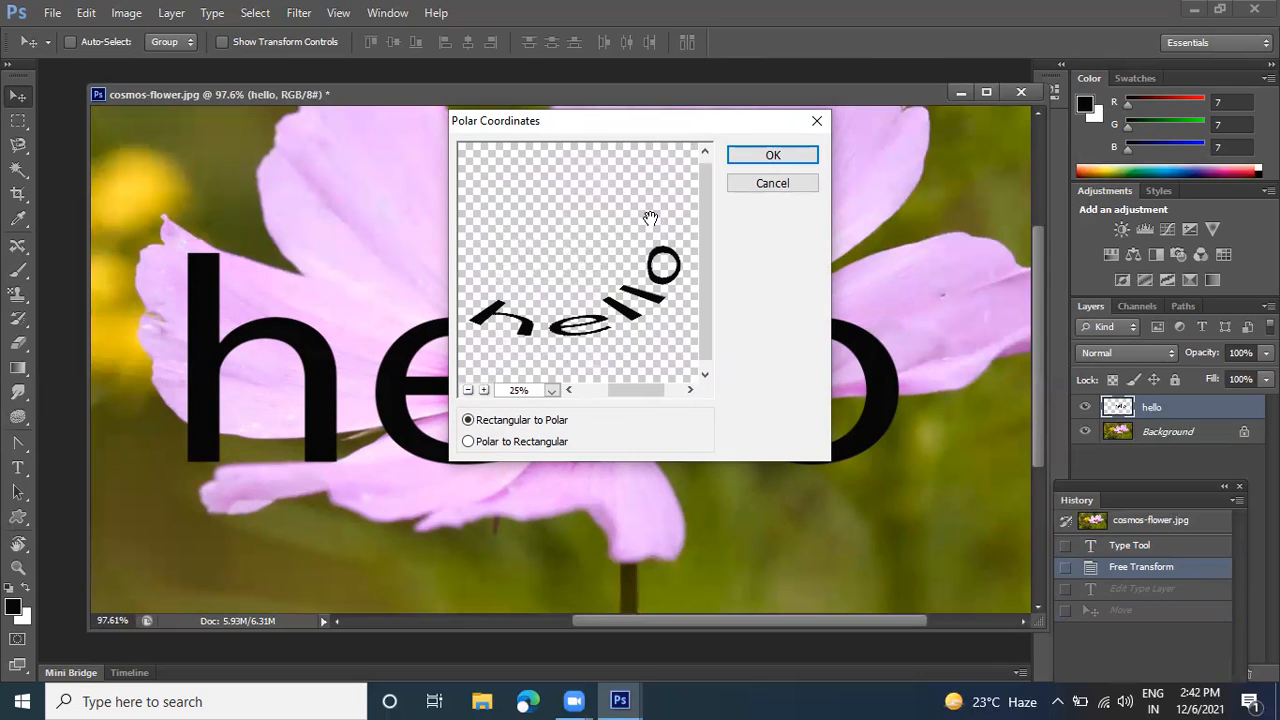
Apply Polar Coordinates with Polar to Rectangular to the "hello" layer and move the distorted lettering down the photo
click(469, 443)
click(762, 158)
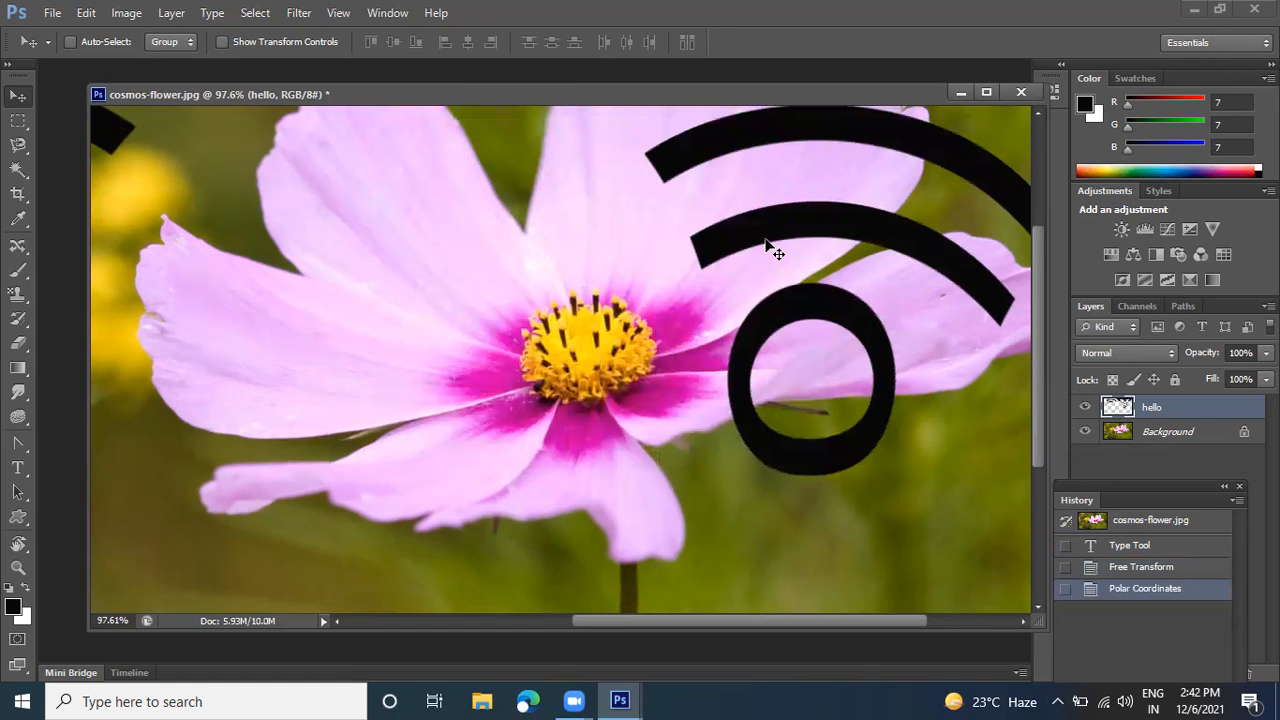
scroll(770, 248, down, 1)
alt+scroll(770, 248, down, 5)
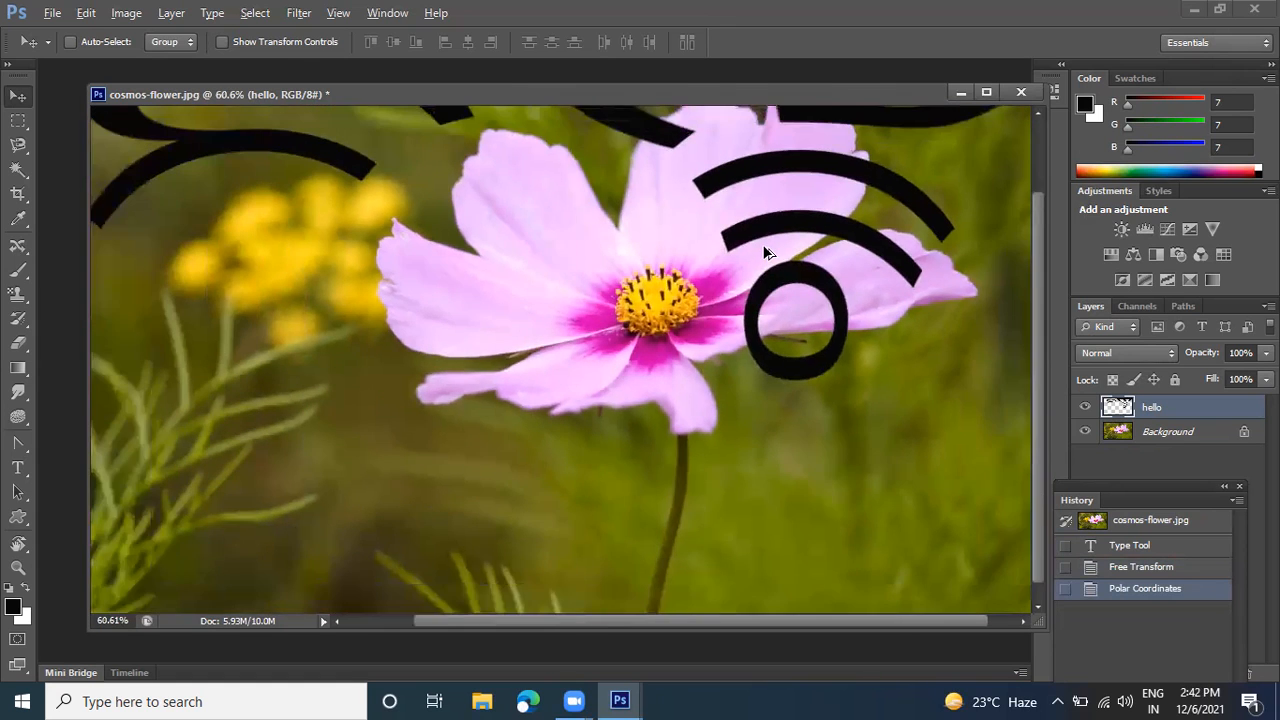
drag(772, 232, 790, 360)
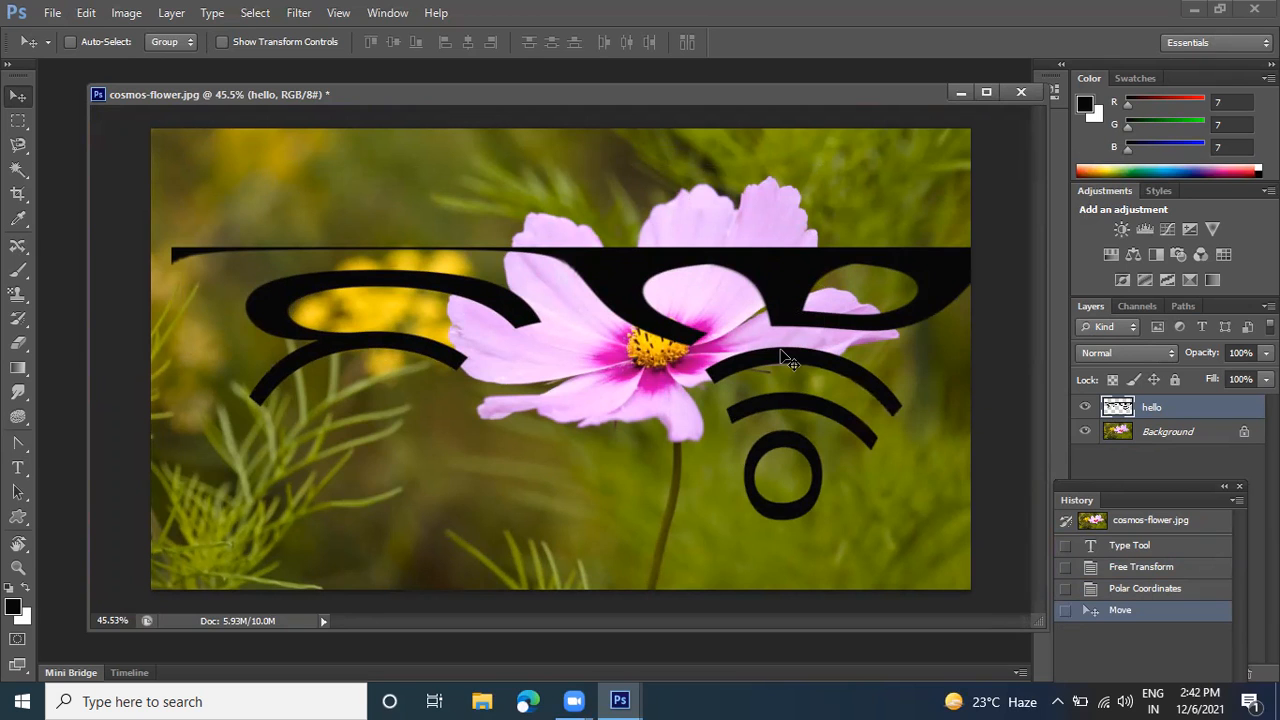
drag(908, 331, 888, 296)
Revert to the Free Transform history state and move the "hello" text up and left, partly over the yellow blossoms
click(1150, 590)
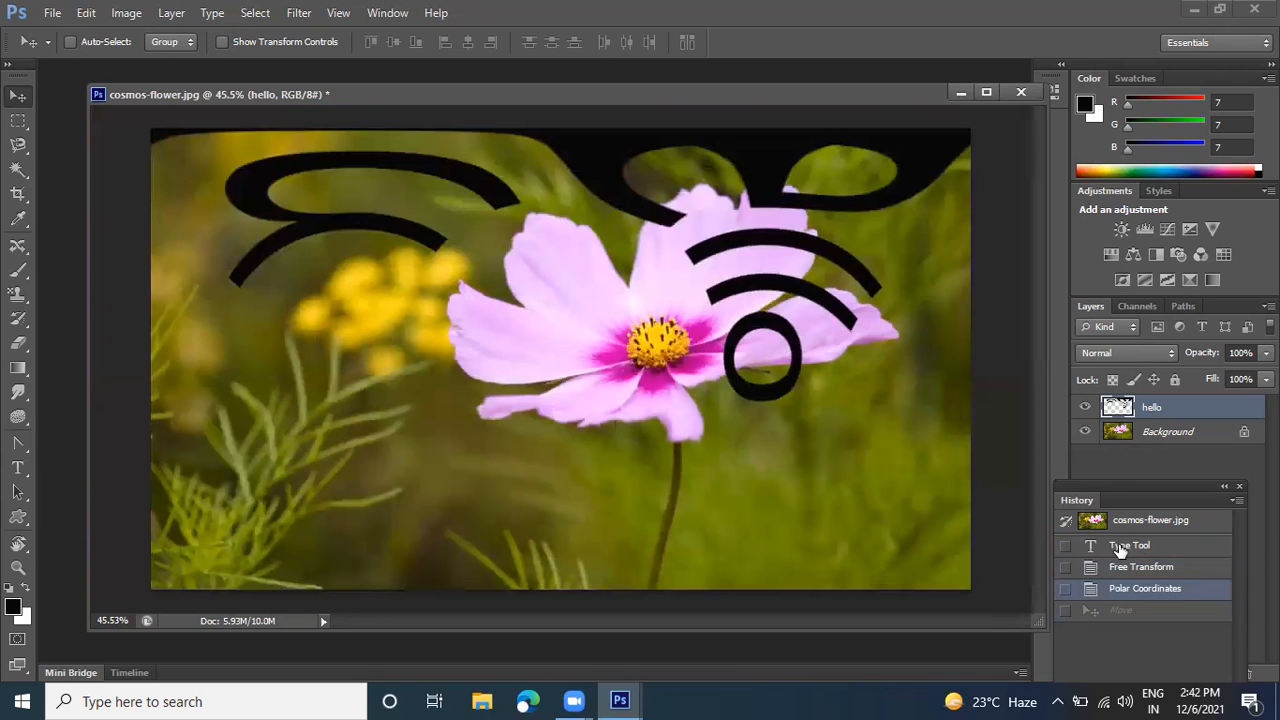
click(1150, 569)
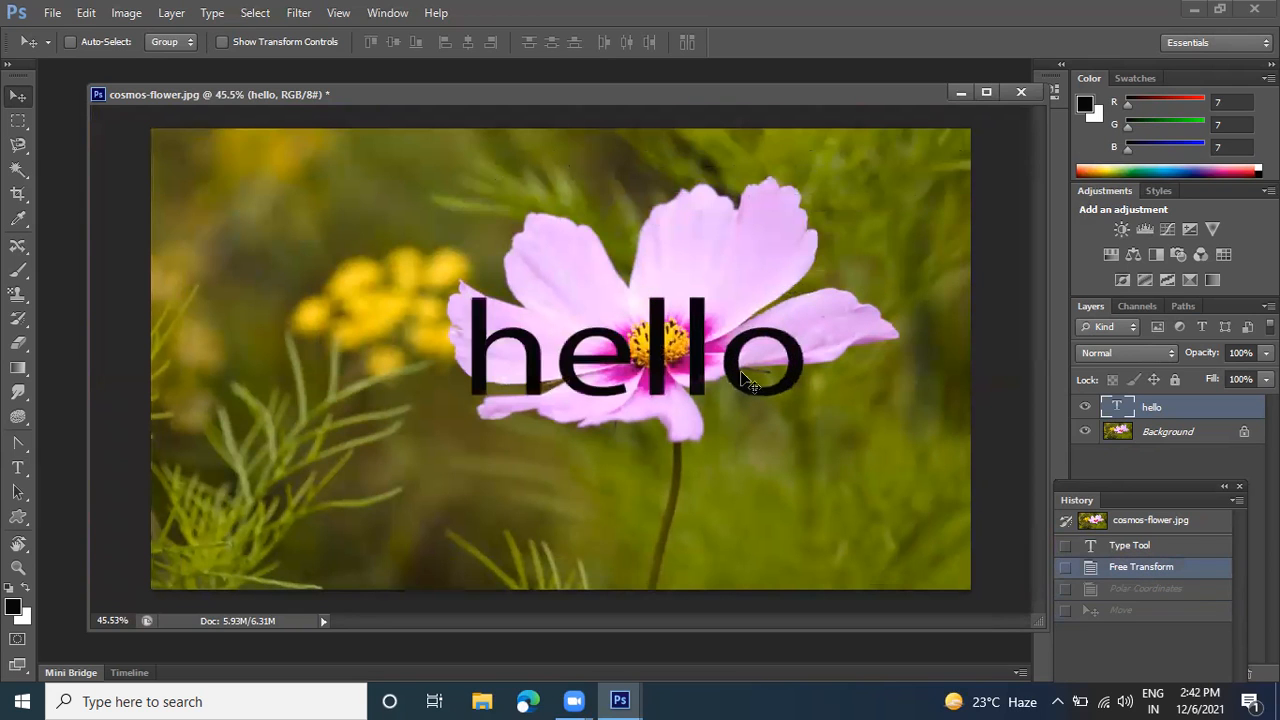
drag(698, 362, 612, 301)
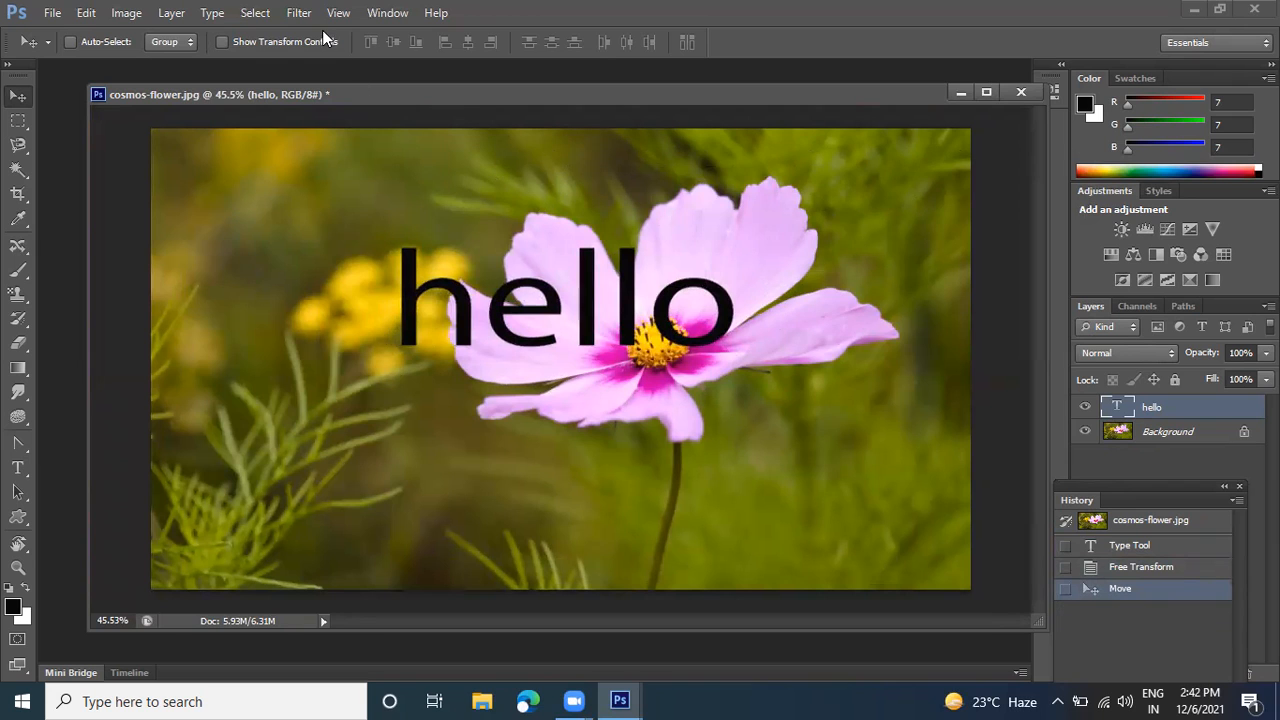
Start the Pinch filter on the "hello" text layer, rasterizing the type
click(302, 14)
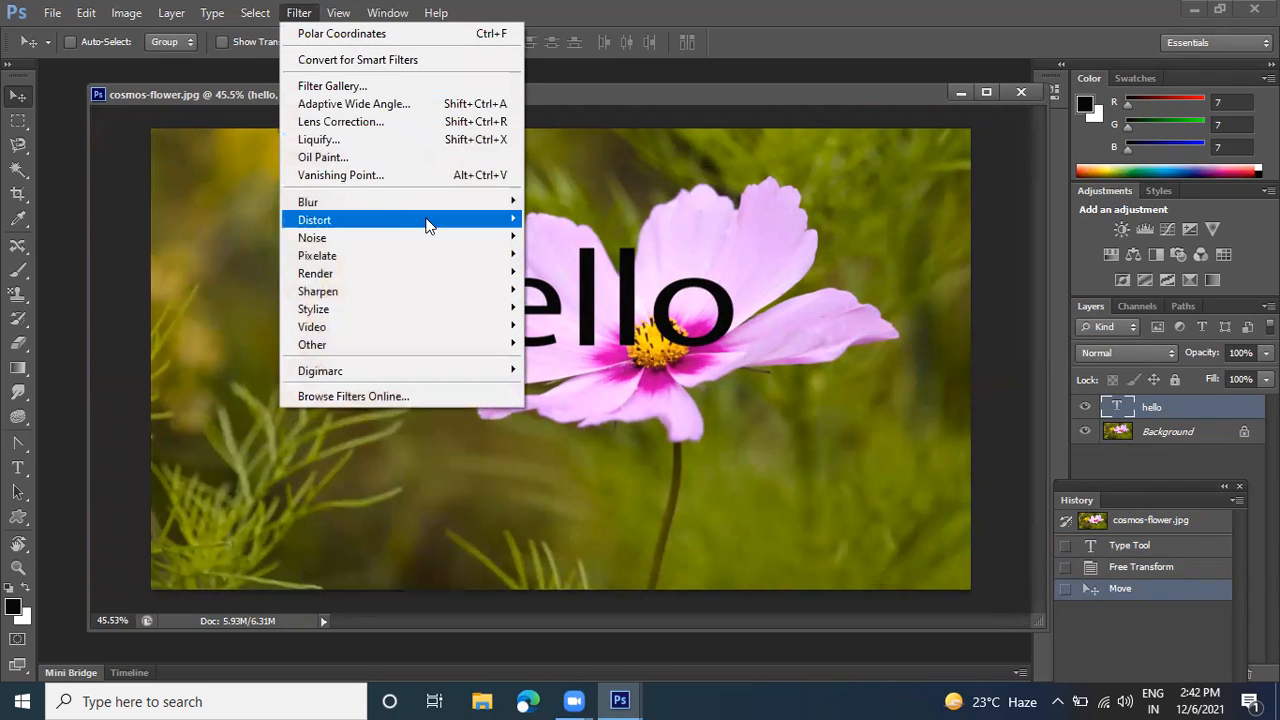
mouse_move(429, 220)
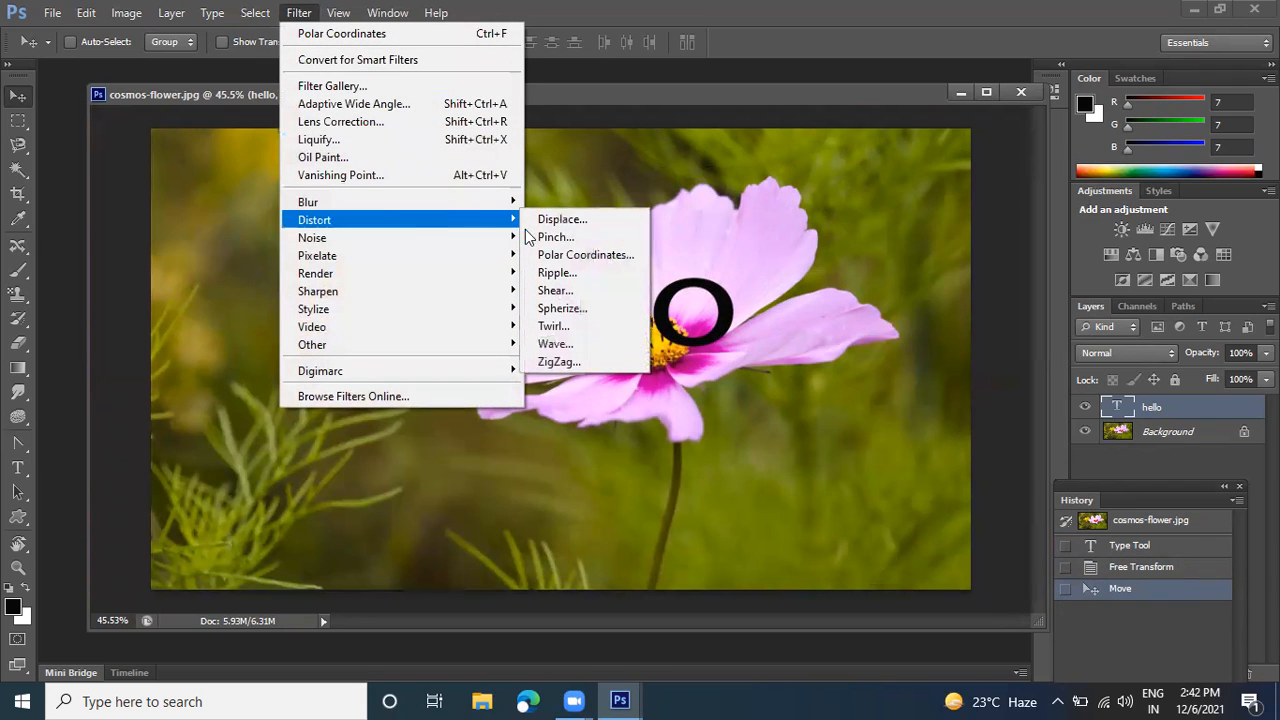
click(584, 244)
click(590, 285)
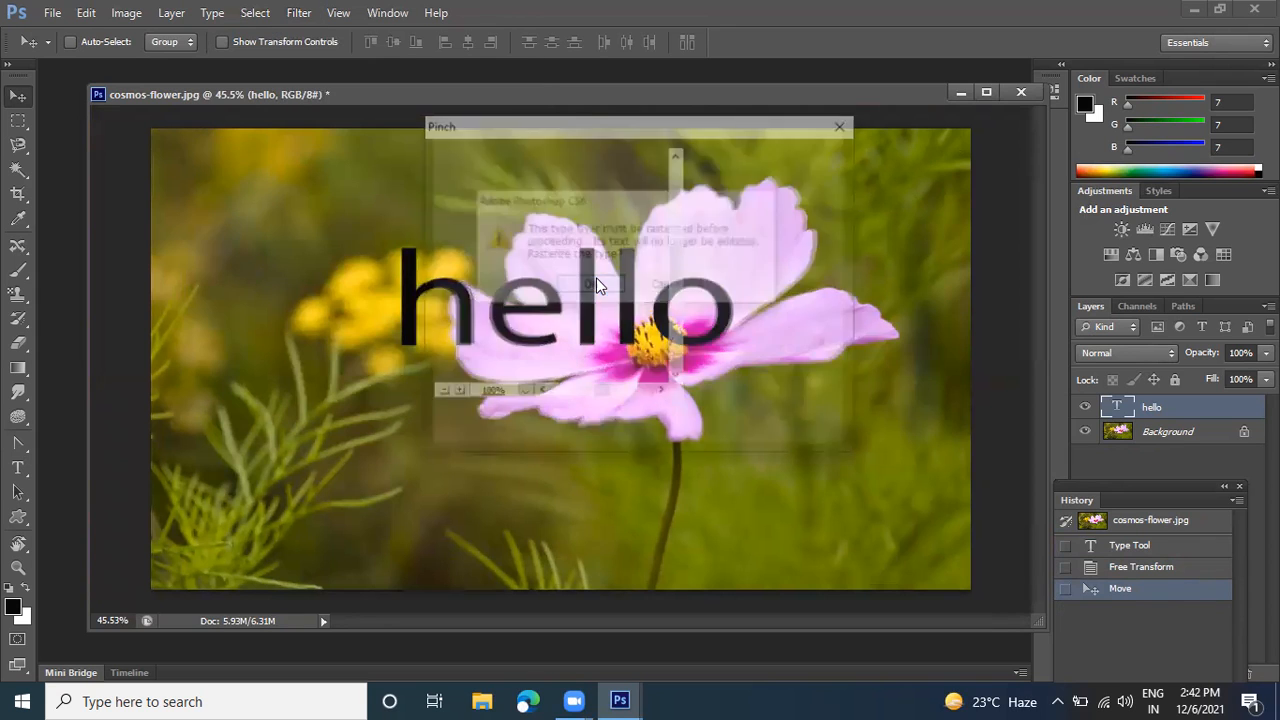
click(621, 150)
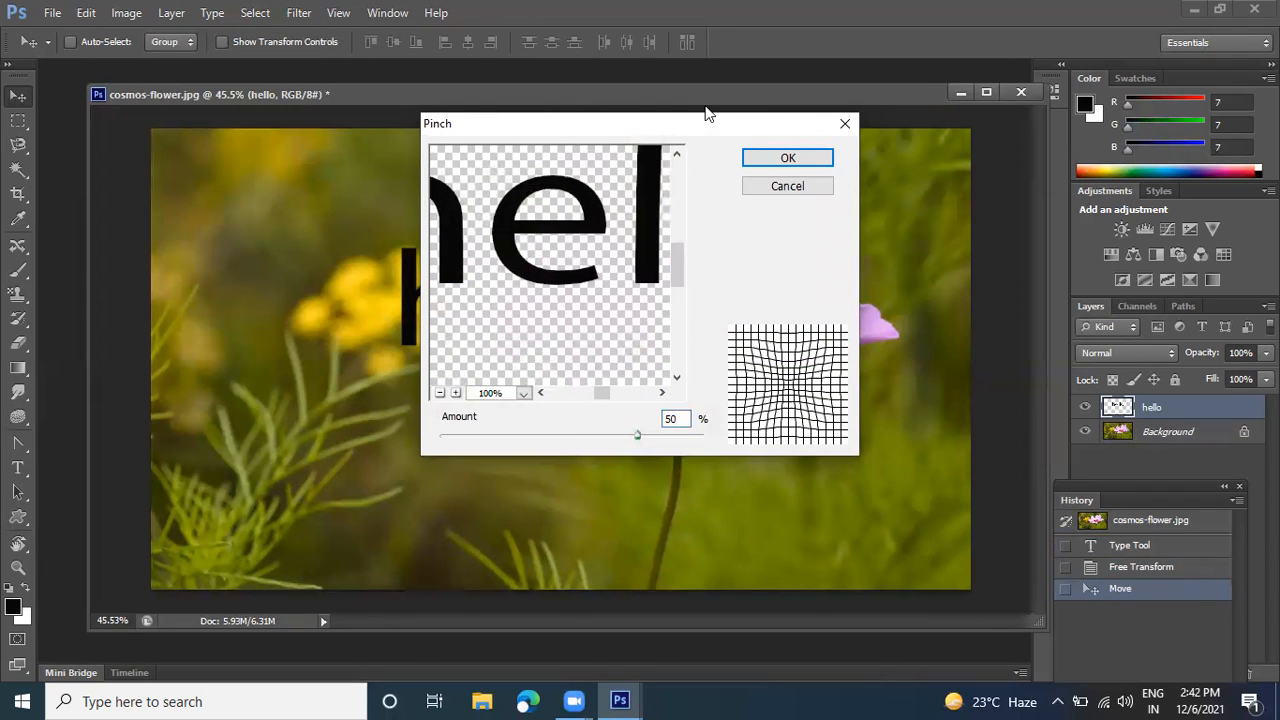
drag(705, 128, 842, 127)
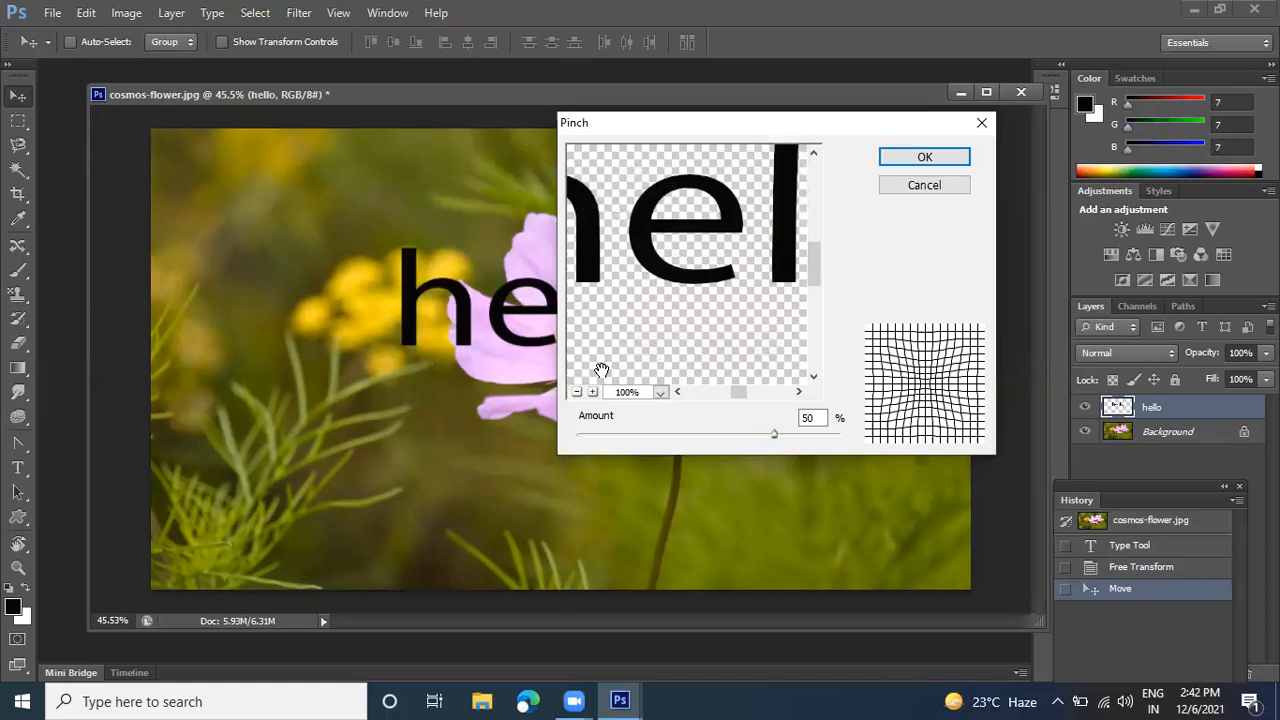
Apply Pinch with a negative amount to bulge the "hello" lettering outward, and restore the document to its opening history snapshot
click(577, 392)
click(577, 392)
drag(775, 434, 653, 433)
click(925, 160)
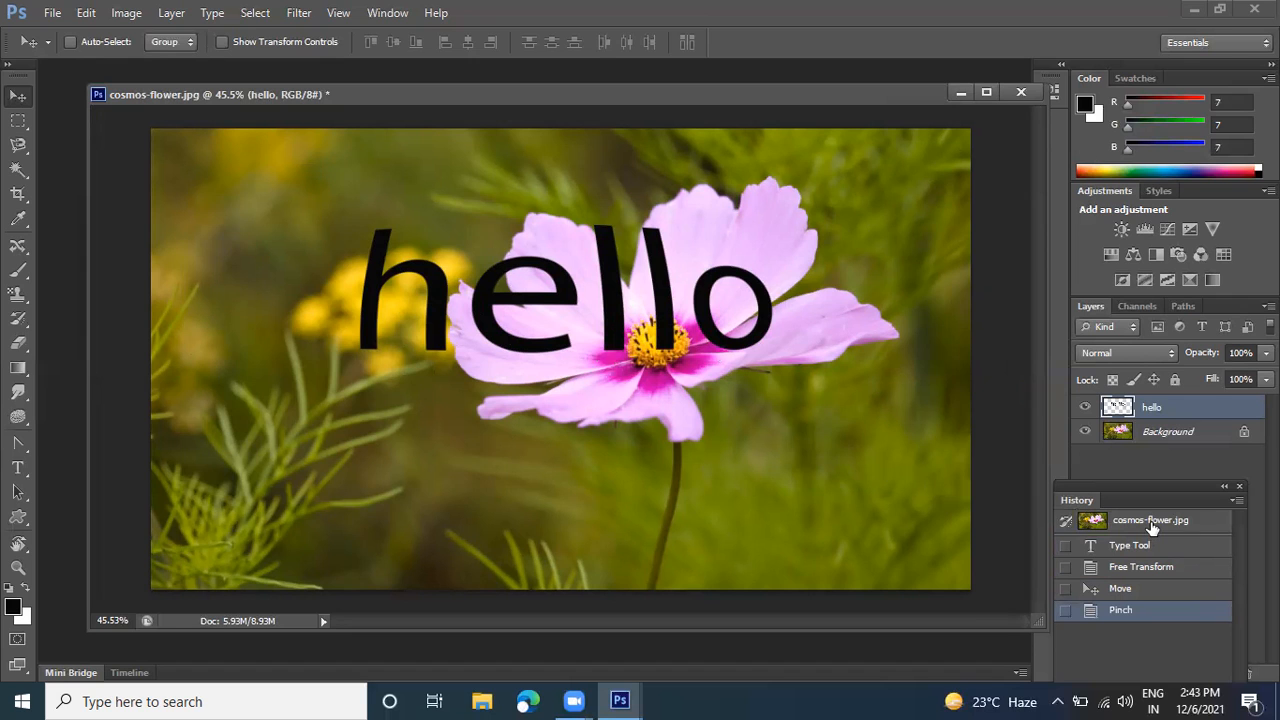
click(1152, 527)
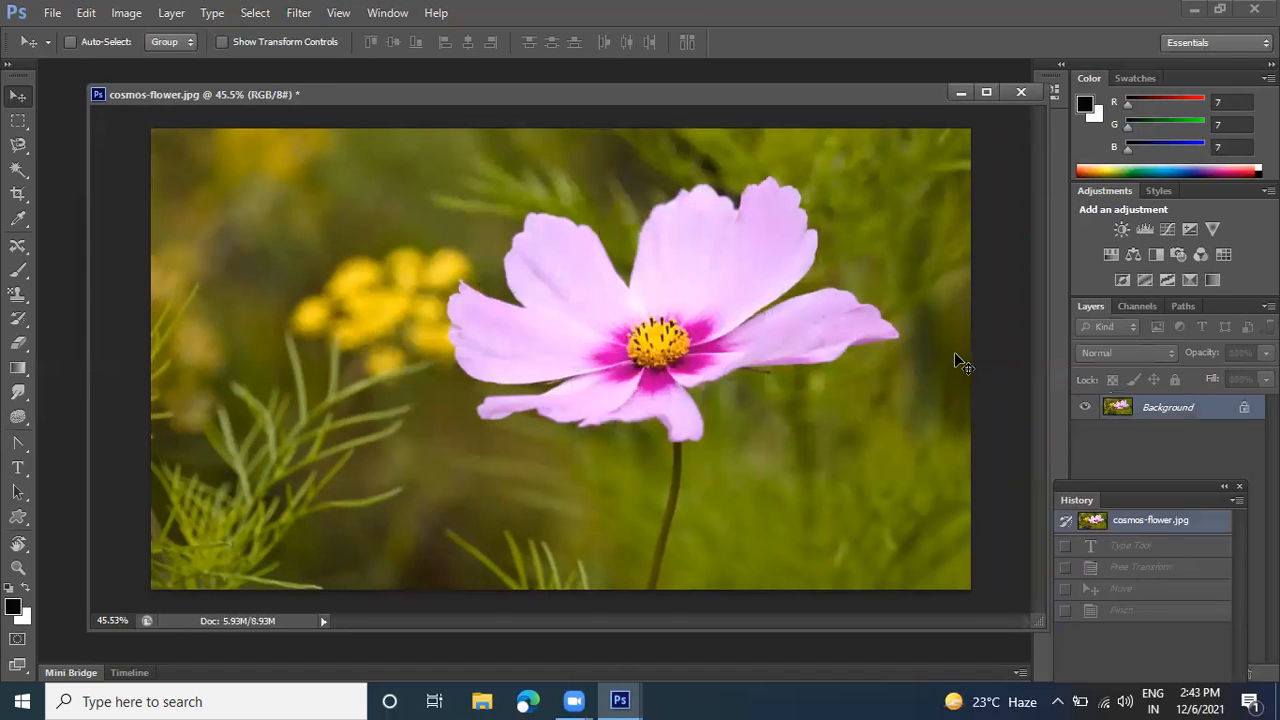
View the Displace filter's scale, displacement map and undefined-area options, and close them without applying
click(297, 13)
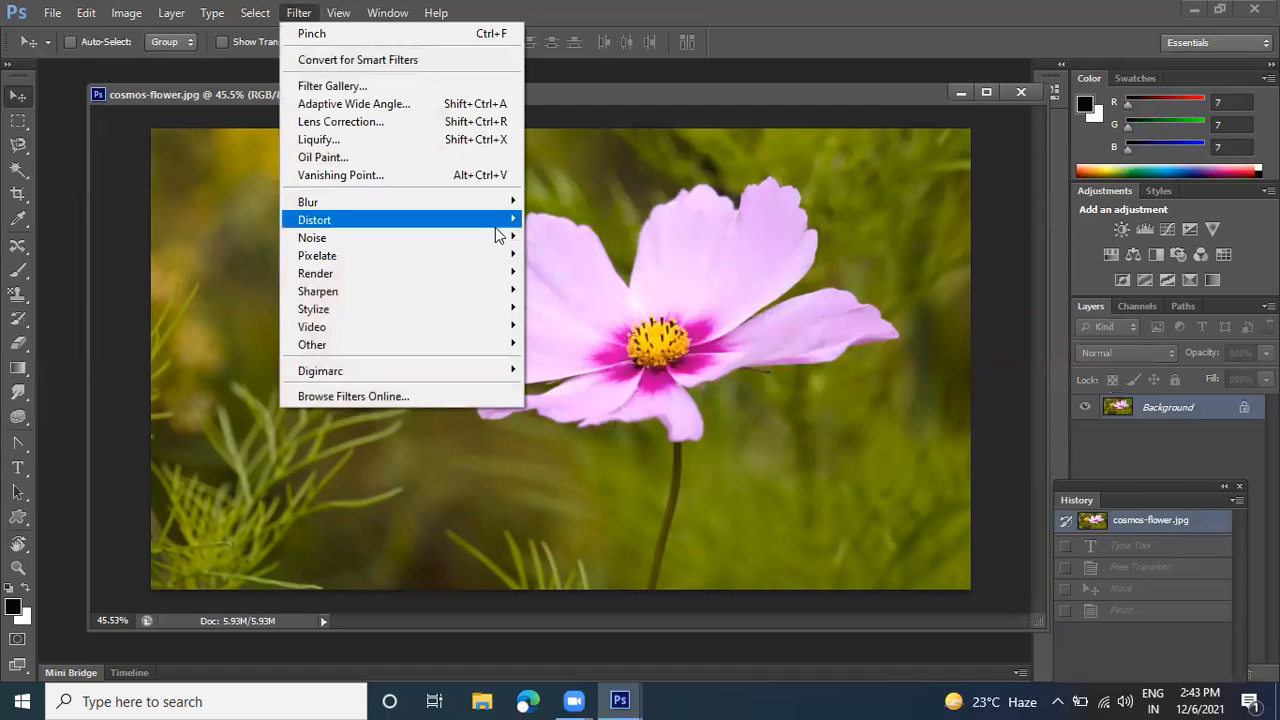
mouse_move(506, 225)
click(592, 222)
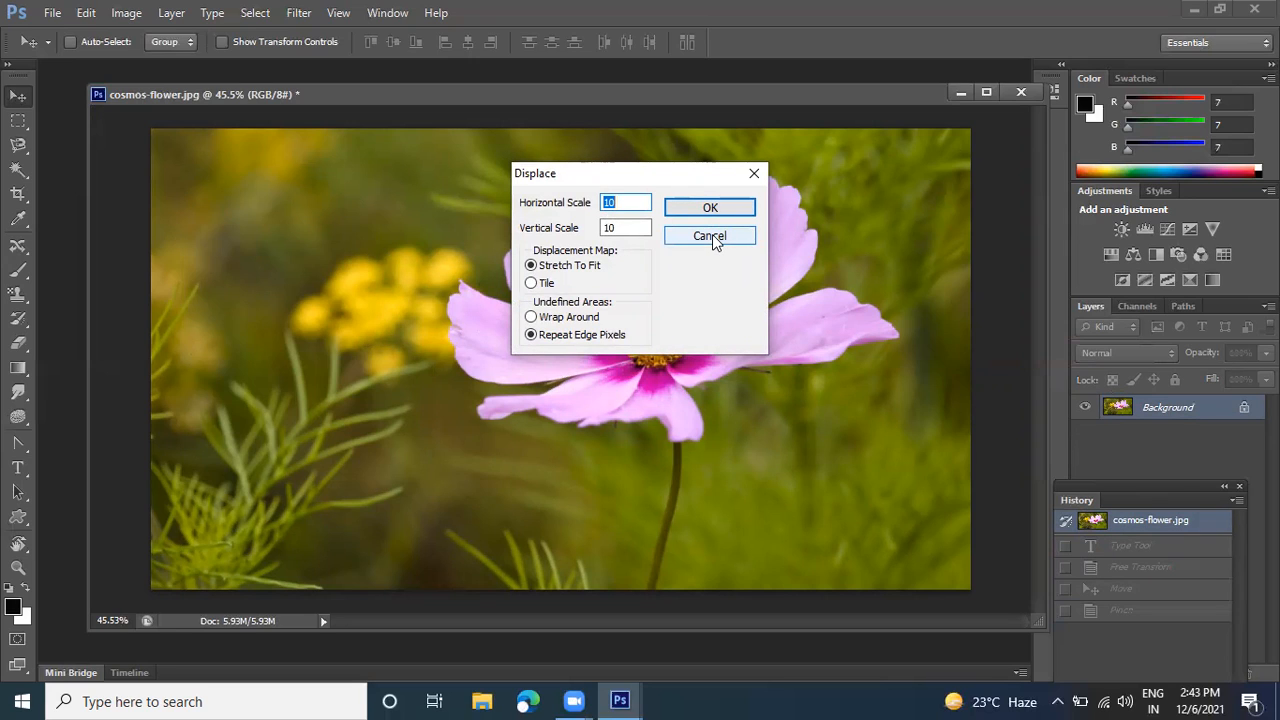
click(712, 240)
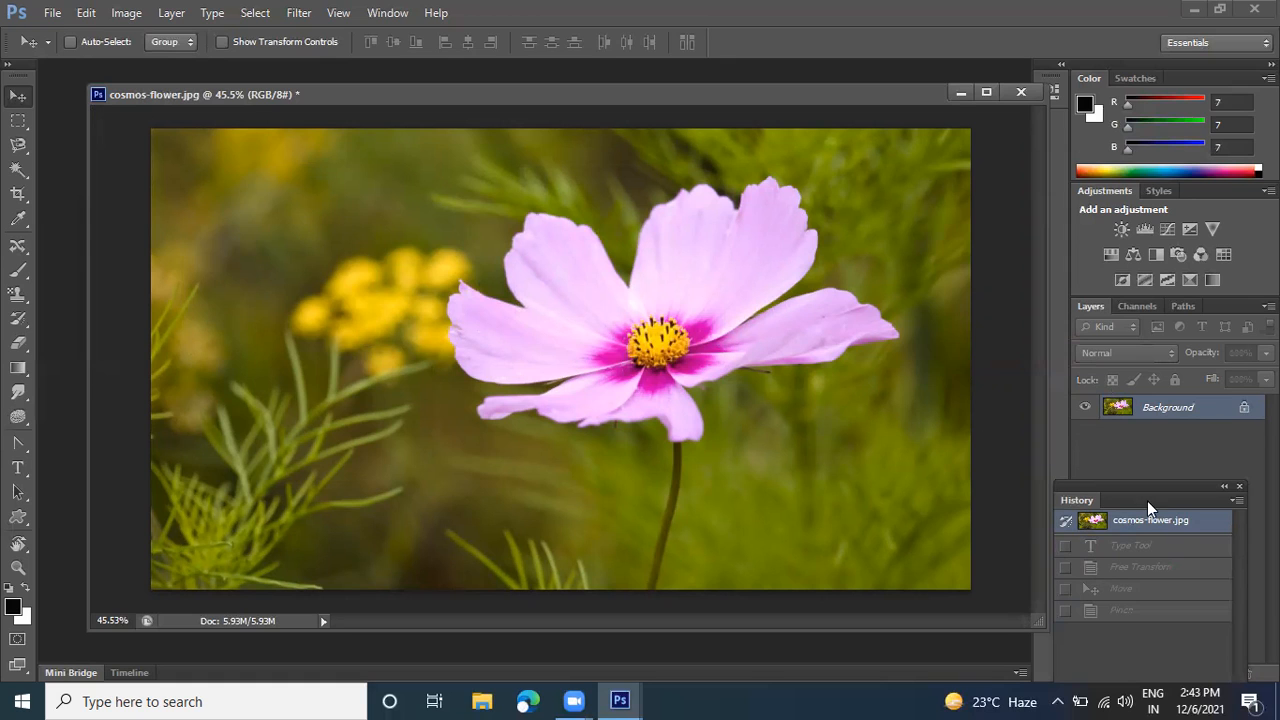
Start a Surface Blur on the flower photo and set its radius to 46 pixels
drag(712, 97, 658, 90)
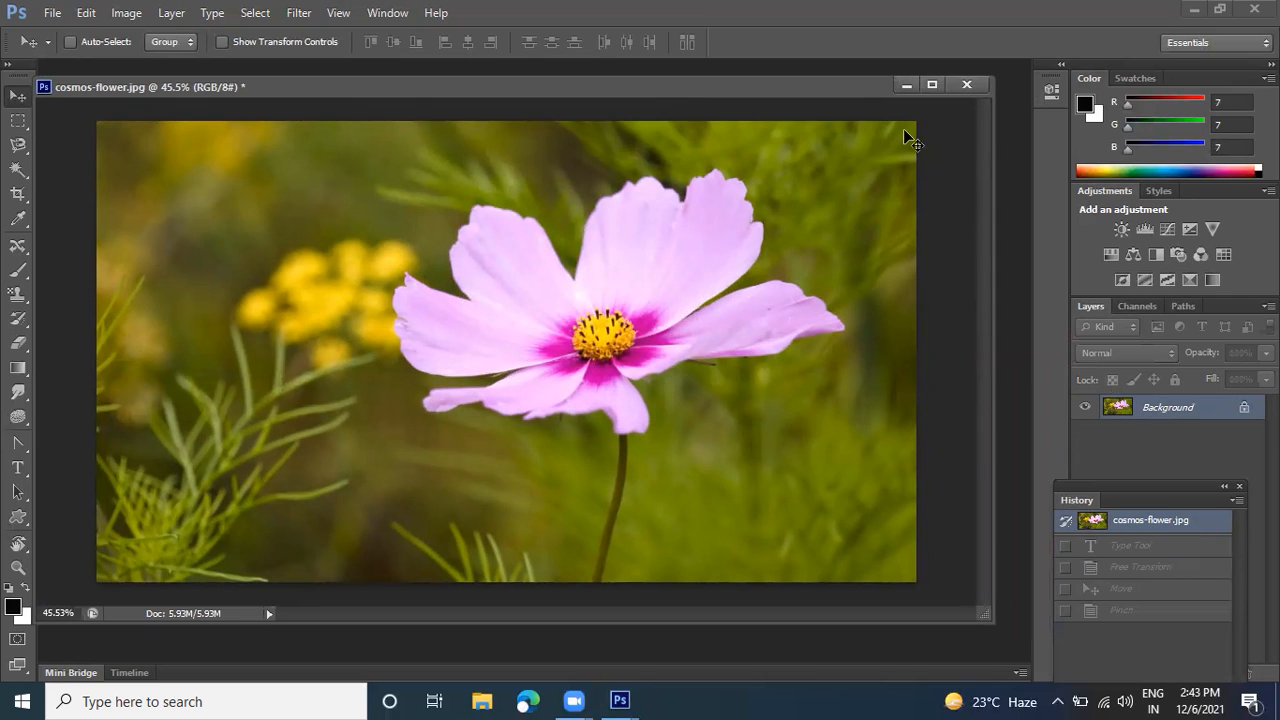
click(298, 12)
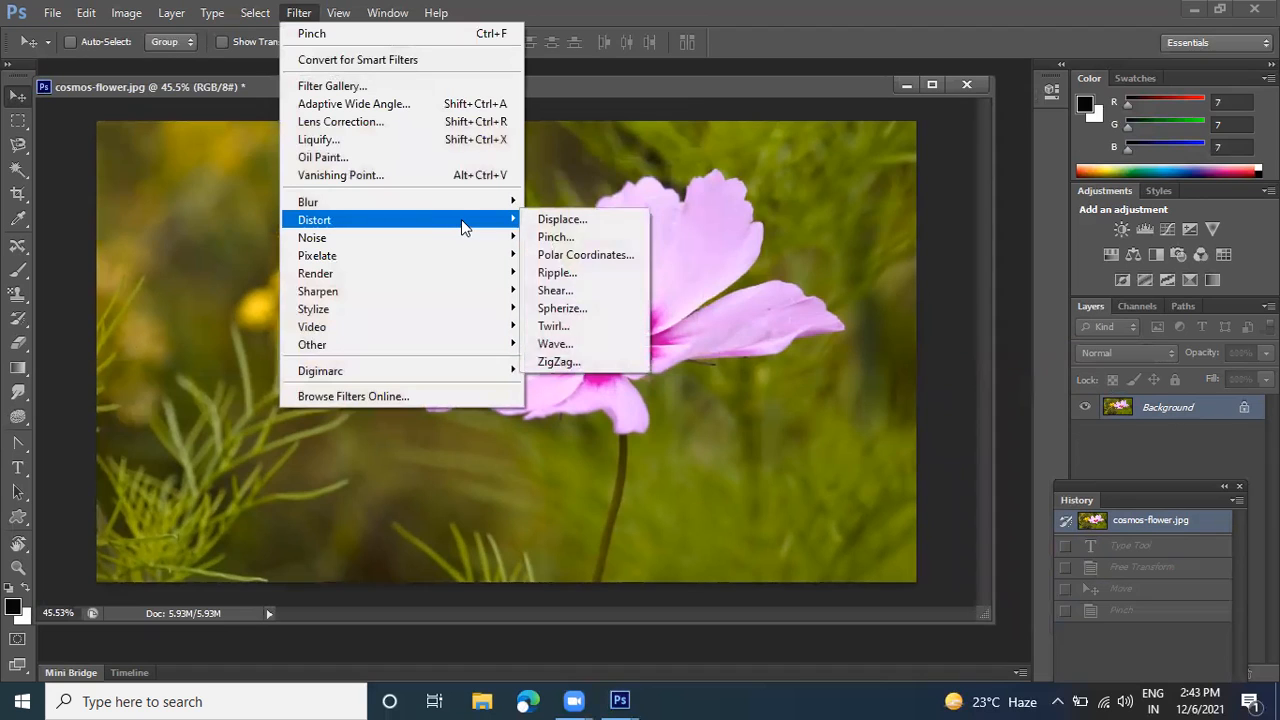
mouse_move(423, 212)
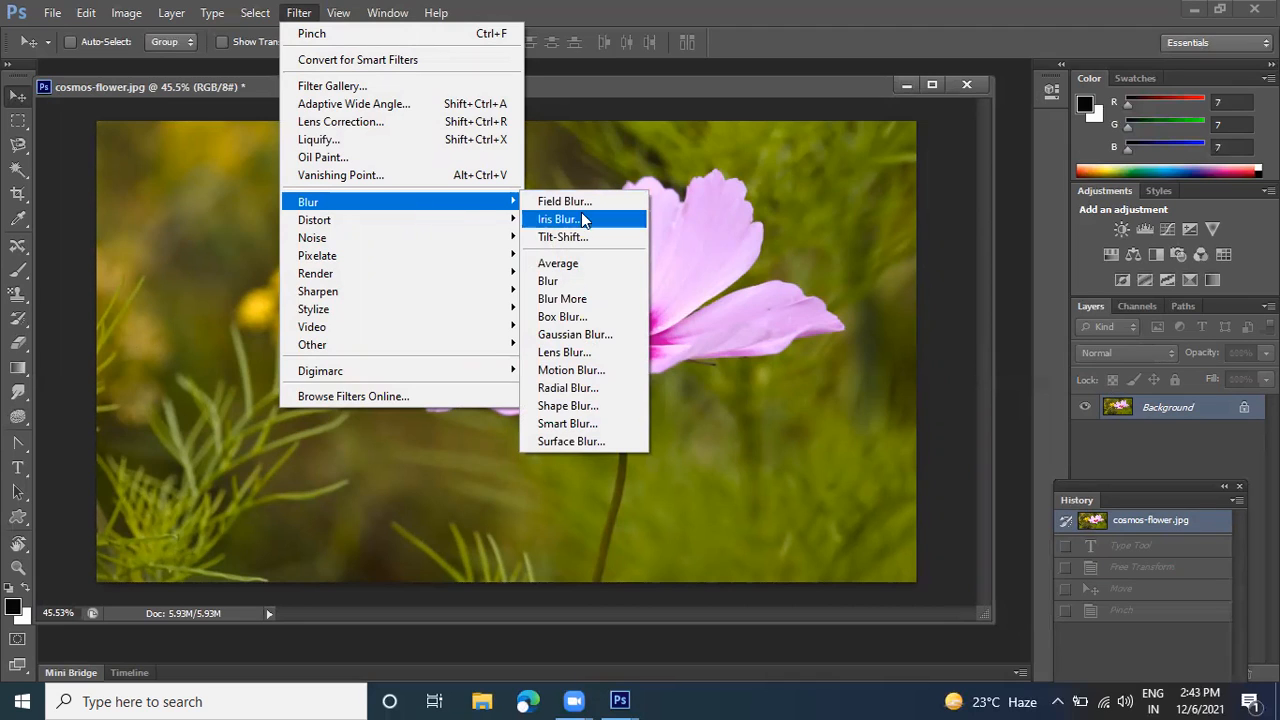
click(568, 441)
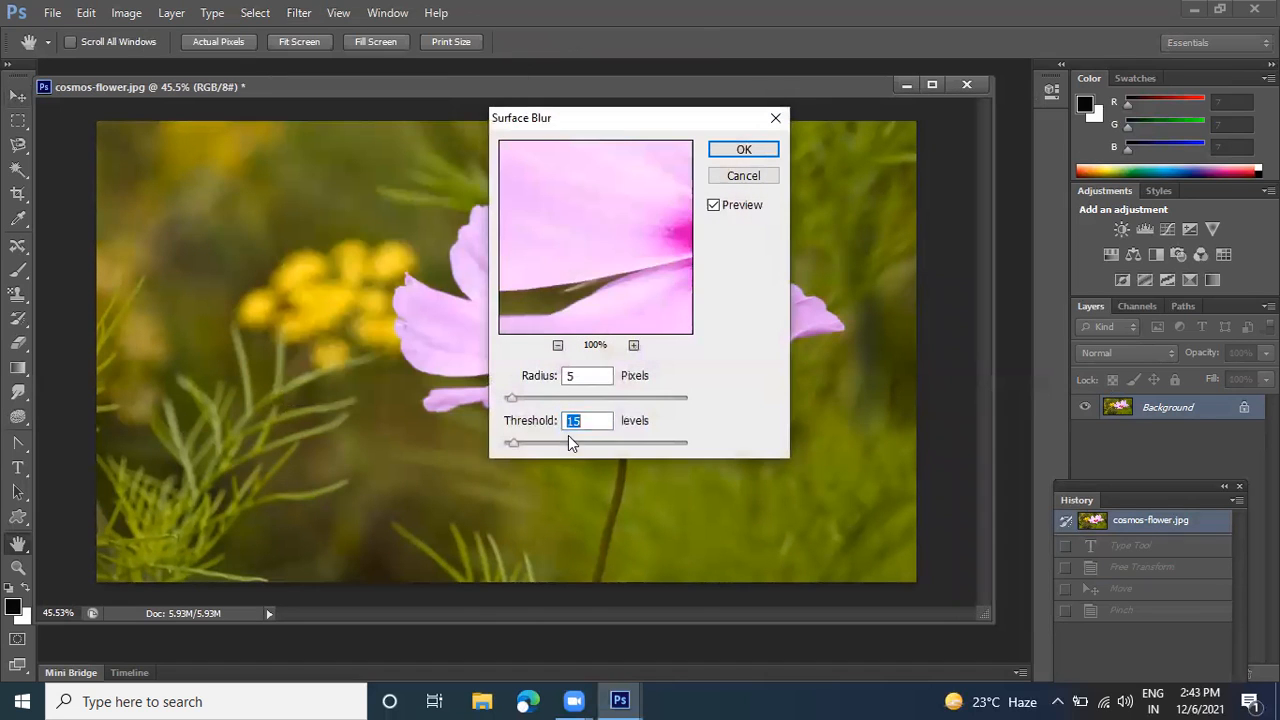
drag(626, 130, 870, 82)
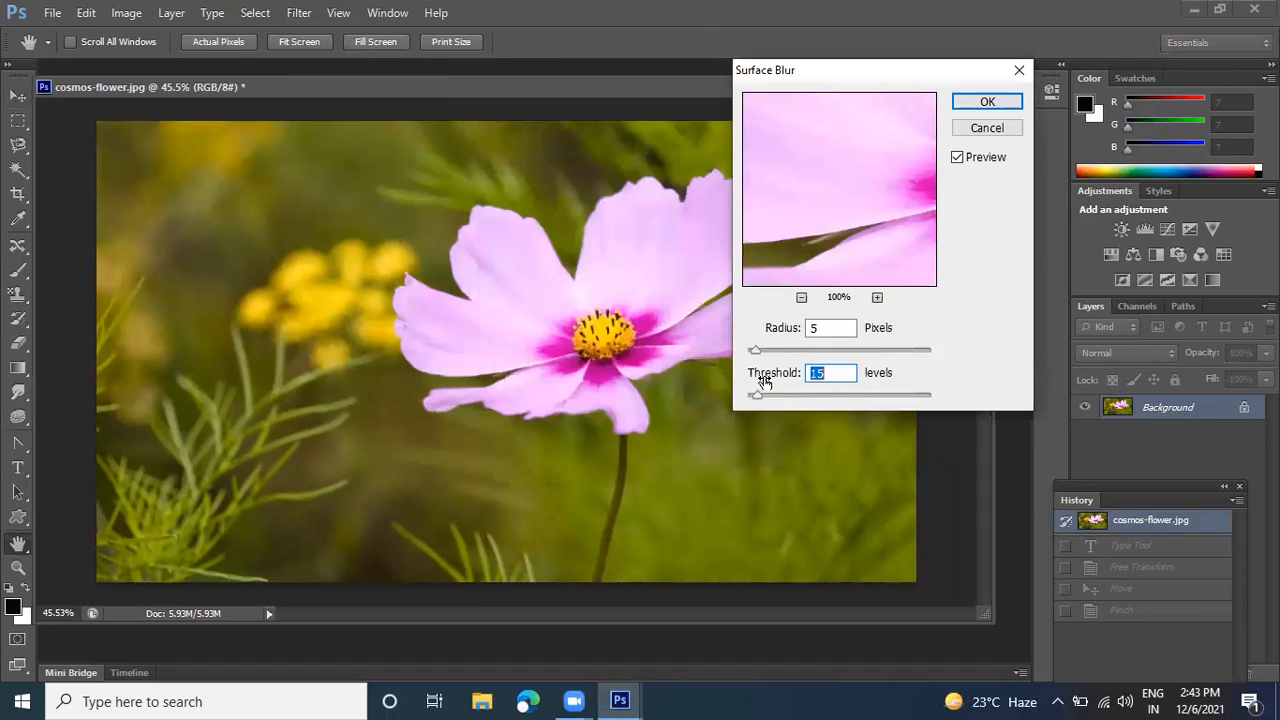
drag(756, 350, 779, 351)
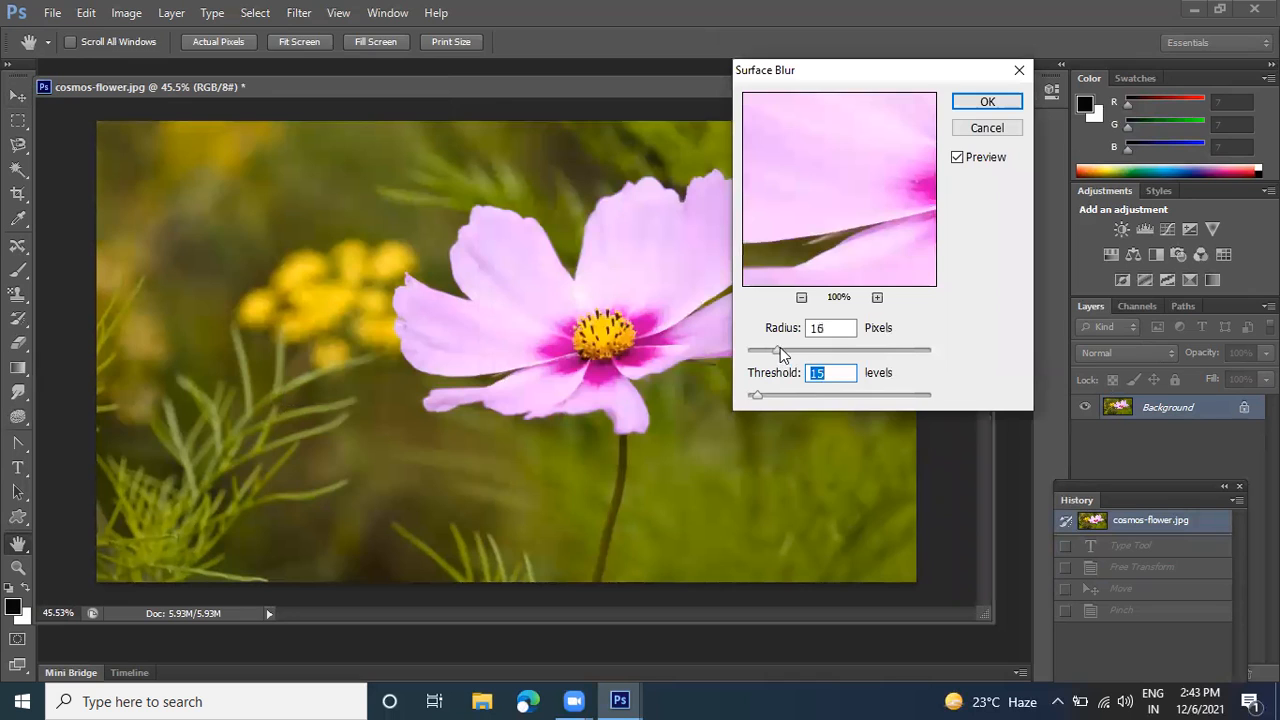
click(801, 297)
click(801, 297)
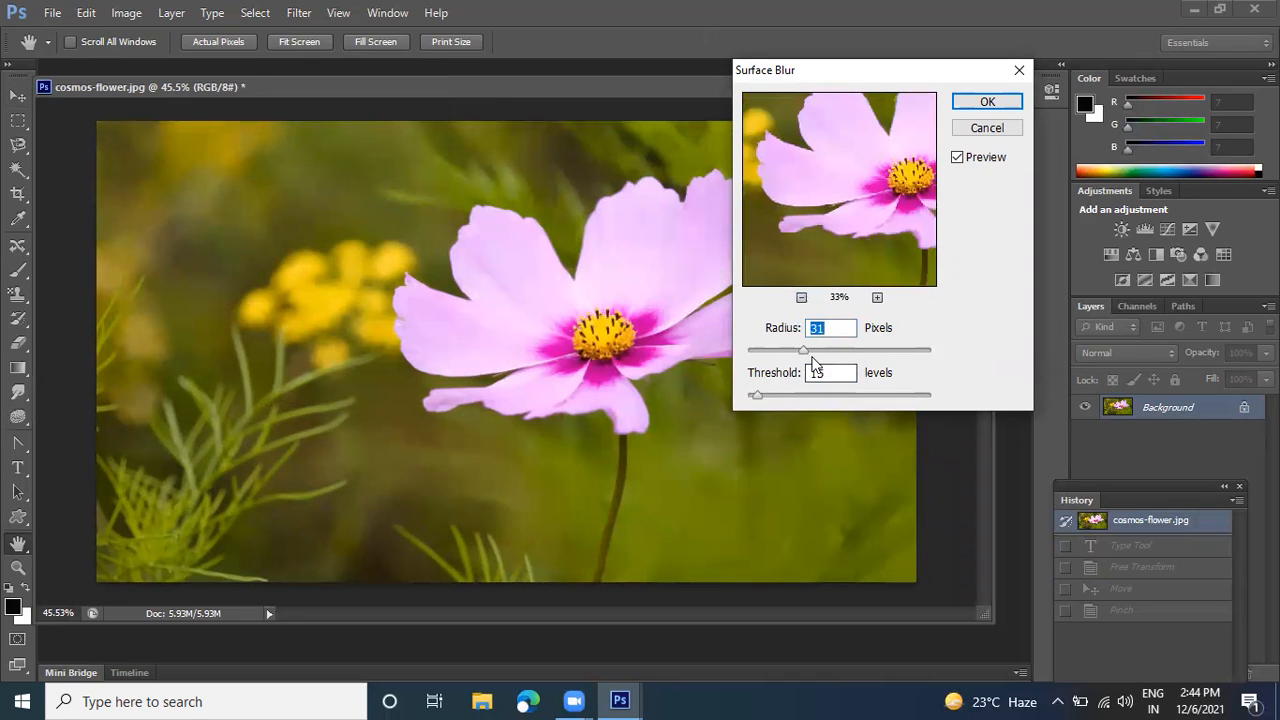
drag(833, 357, 836, 357)
Try Surface Blur thresholds of 72 and 116 levels, and apply the blur with the threshold at 24
drag(757, 394, 802, 394)
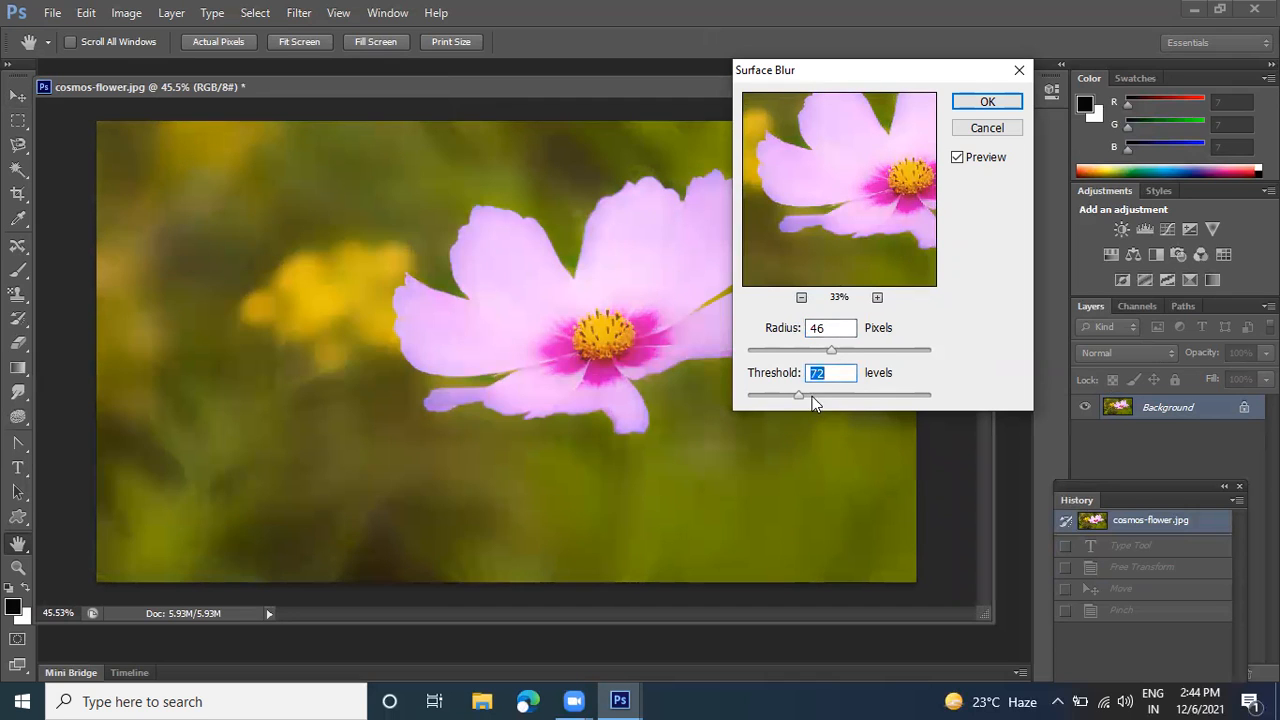
drag(833, 401, 834, 401)
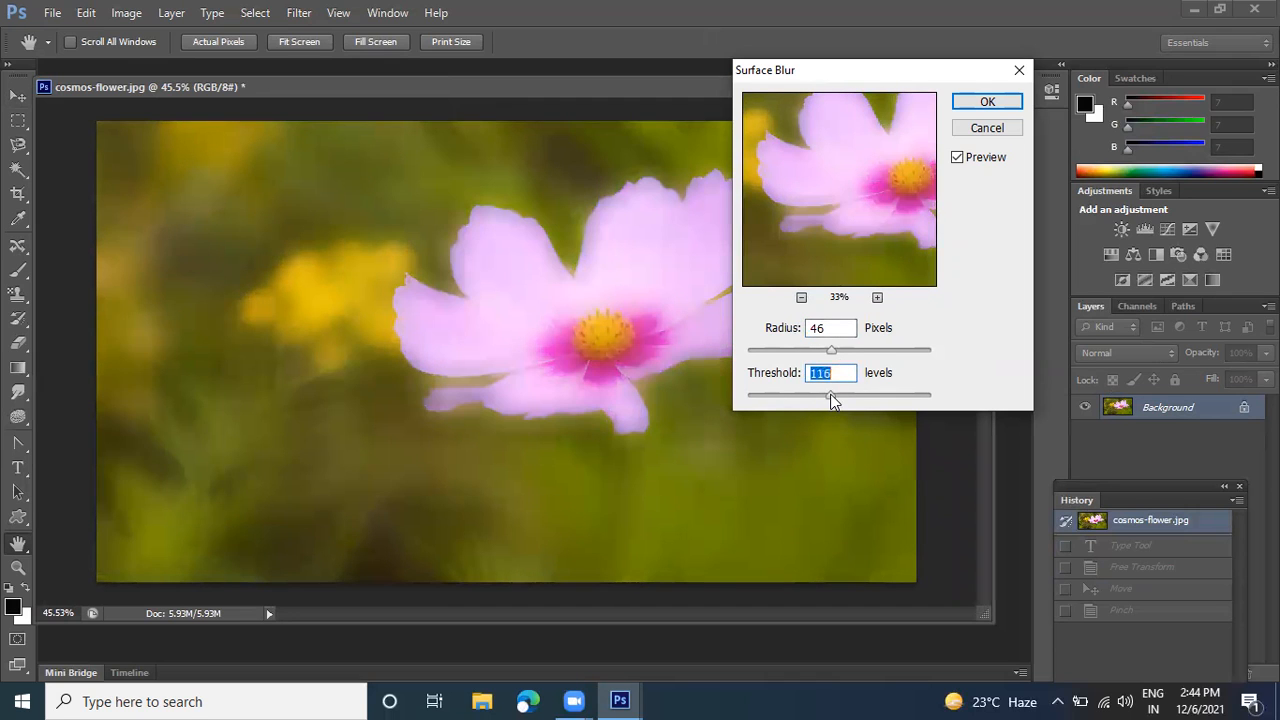
drag(868, 396, 756, 399)
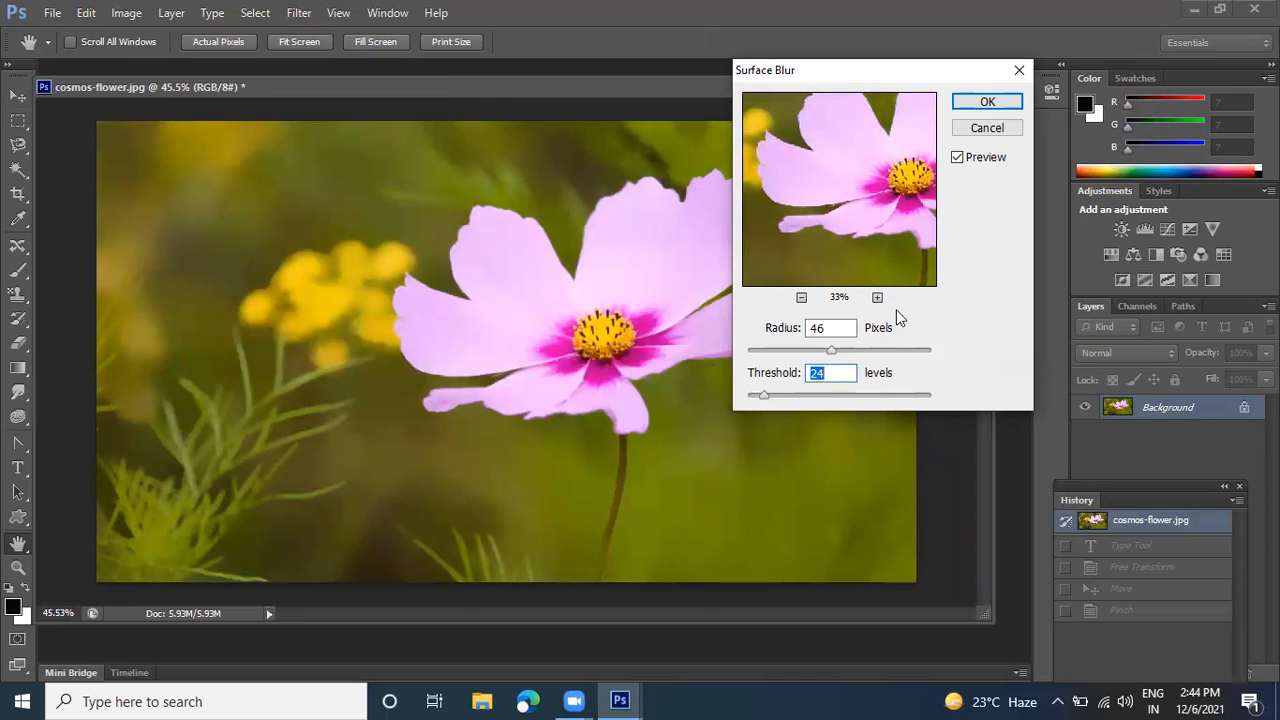
click(968, 104)
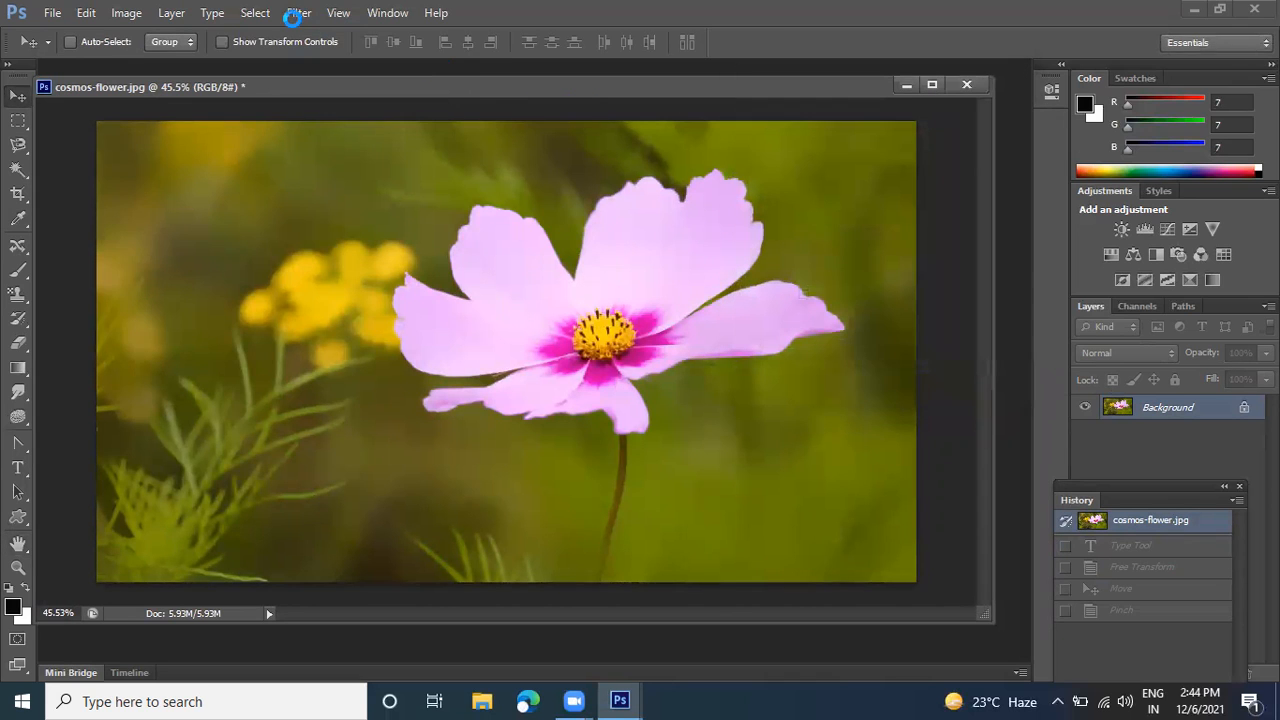
Start a Smart Blur on the flower photo and set its quality to Medium
click(298, 13)
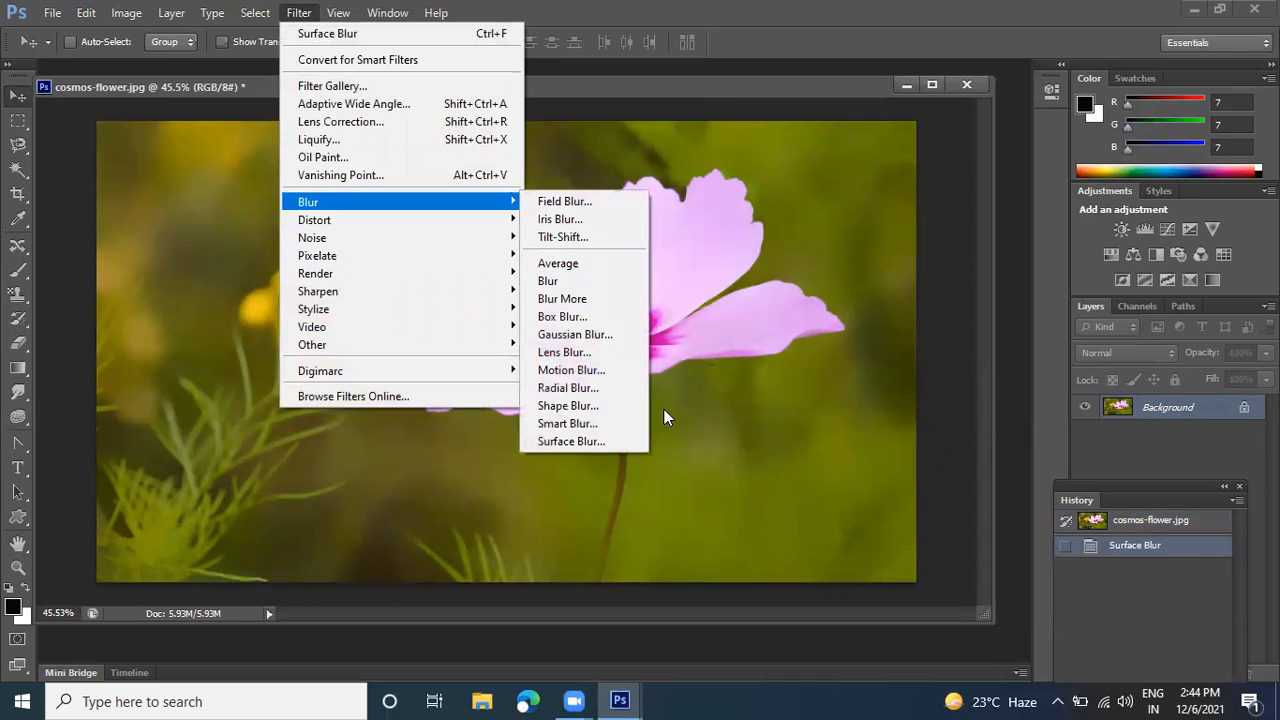
click(605, 418)
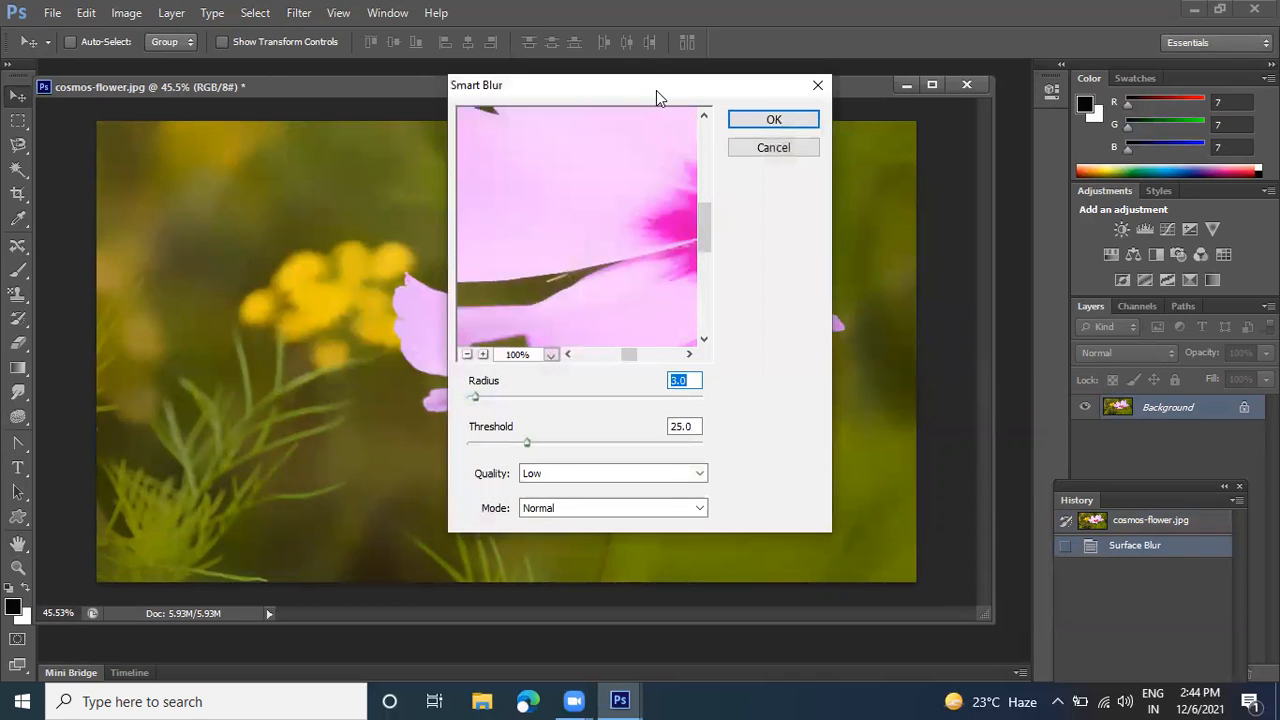
drag(656, 90, 892, 66)
click(808, 452)
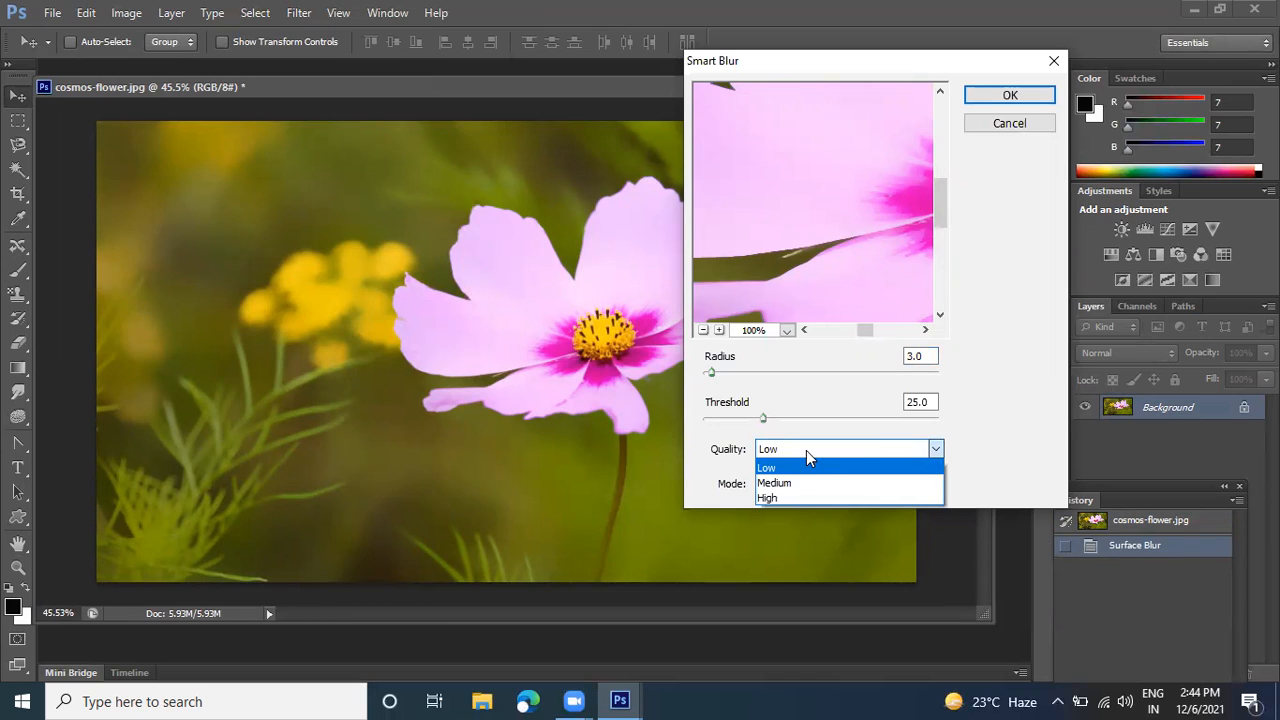
click(804, 468)
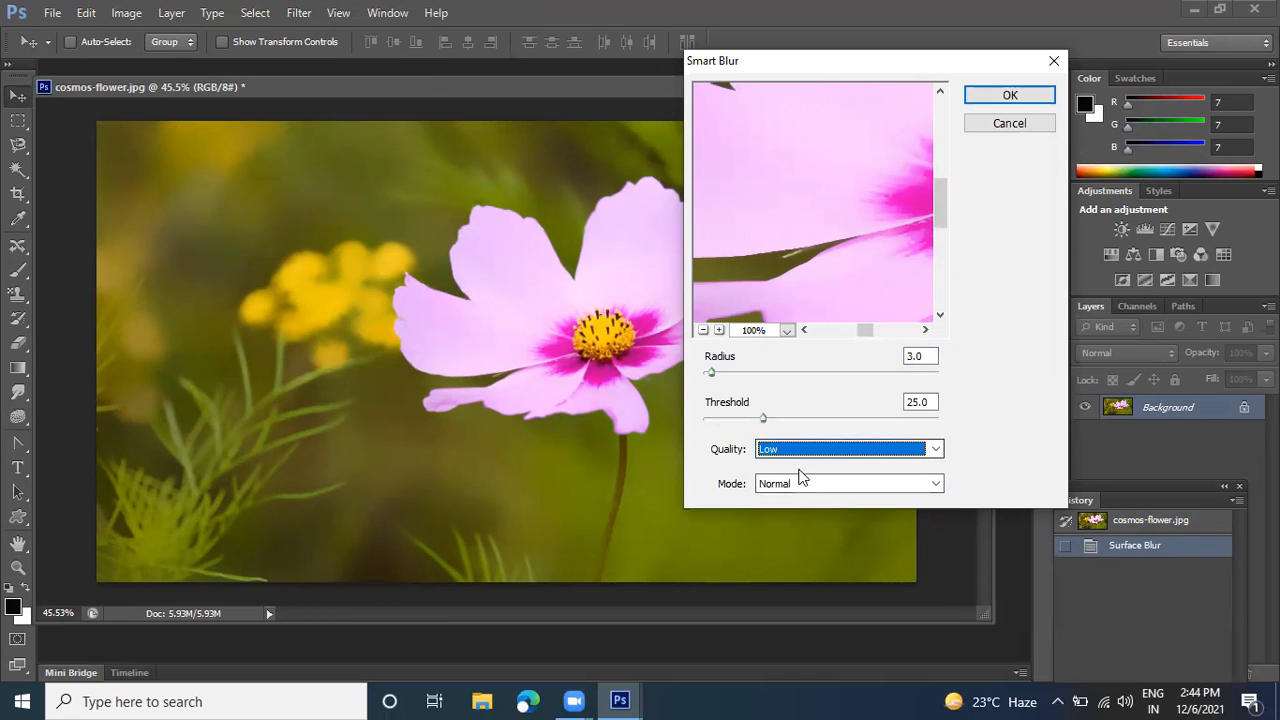
click(808, 452)
click(802, 483)
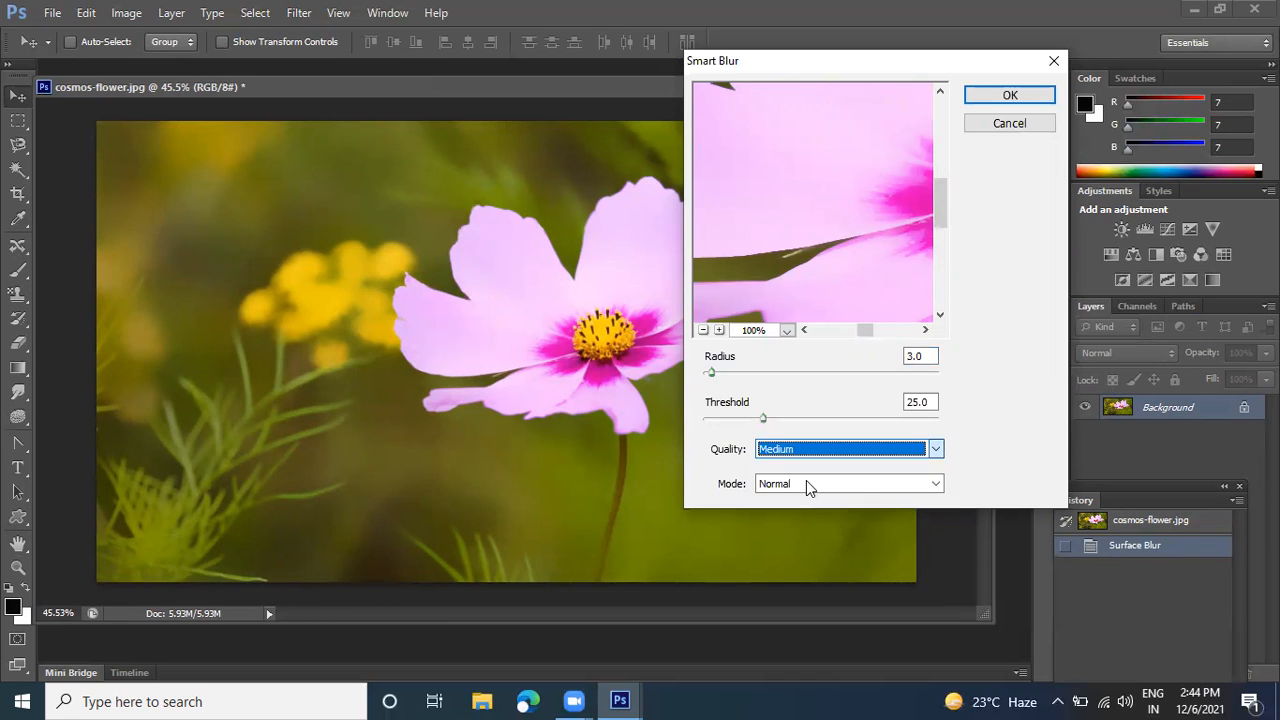
Compare the Edge Only and Overlay Edge modes of Smart Blur, and leave the mode on Edge Only
click(806, 483)
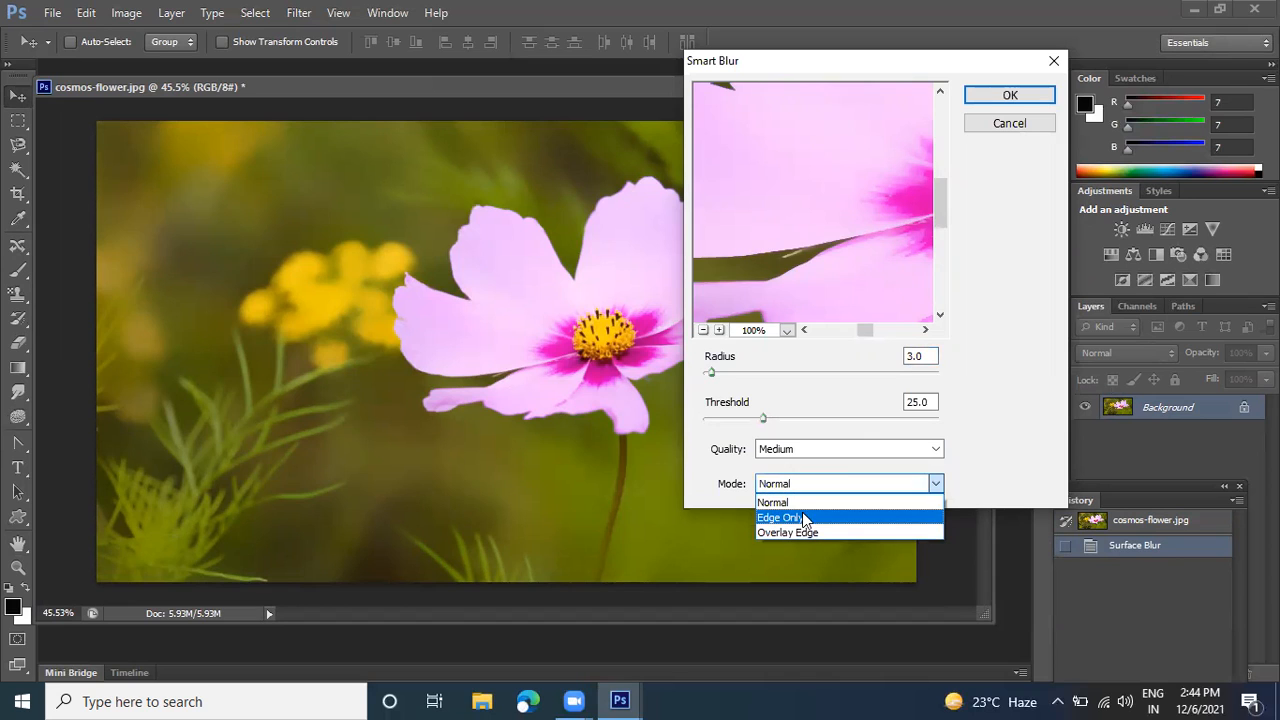
click(803, 518)
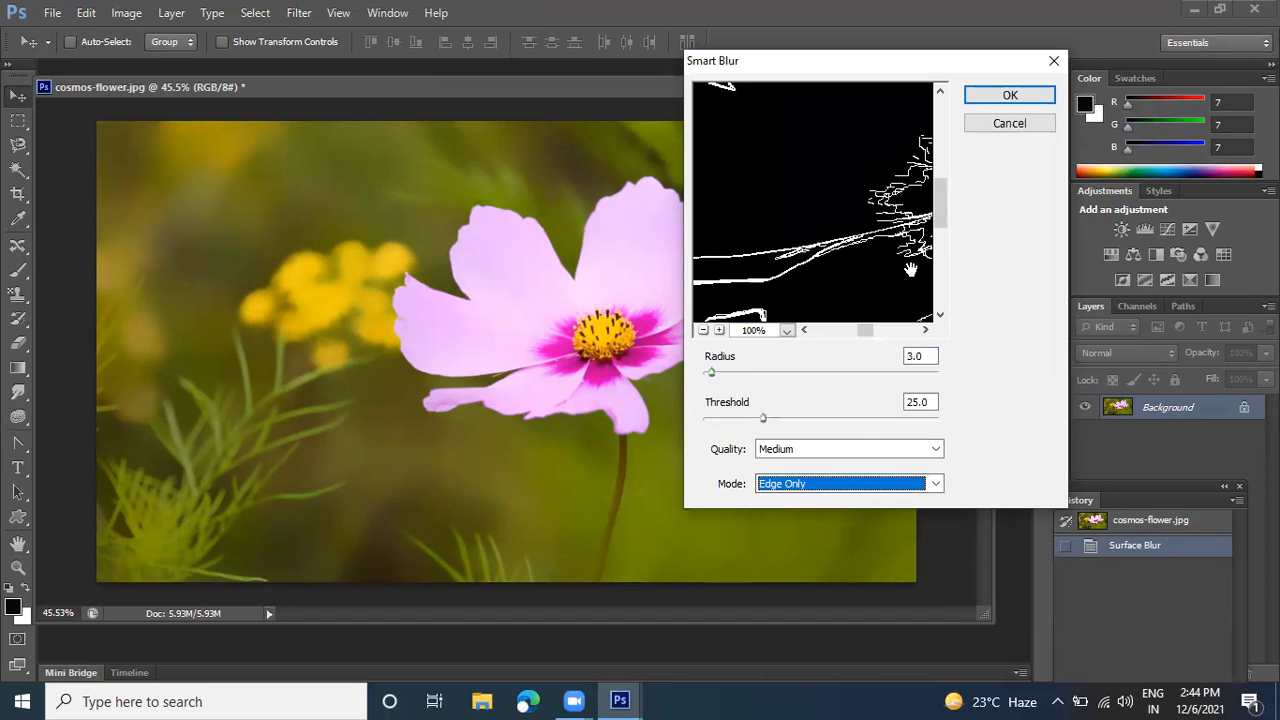
click(845, 486)
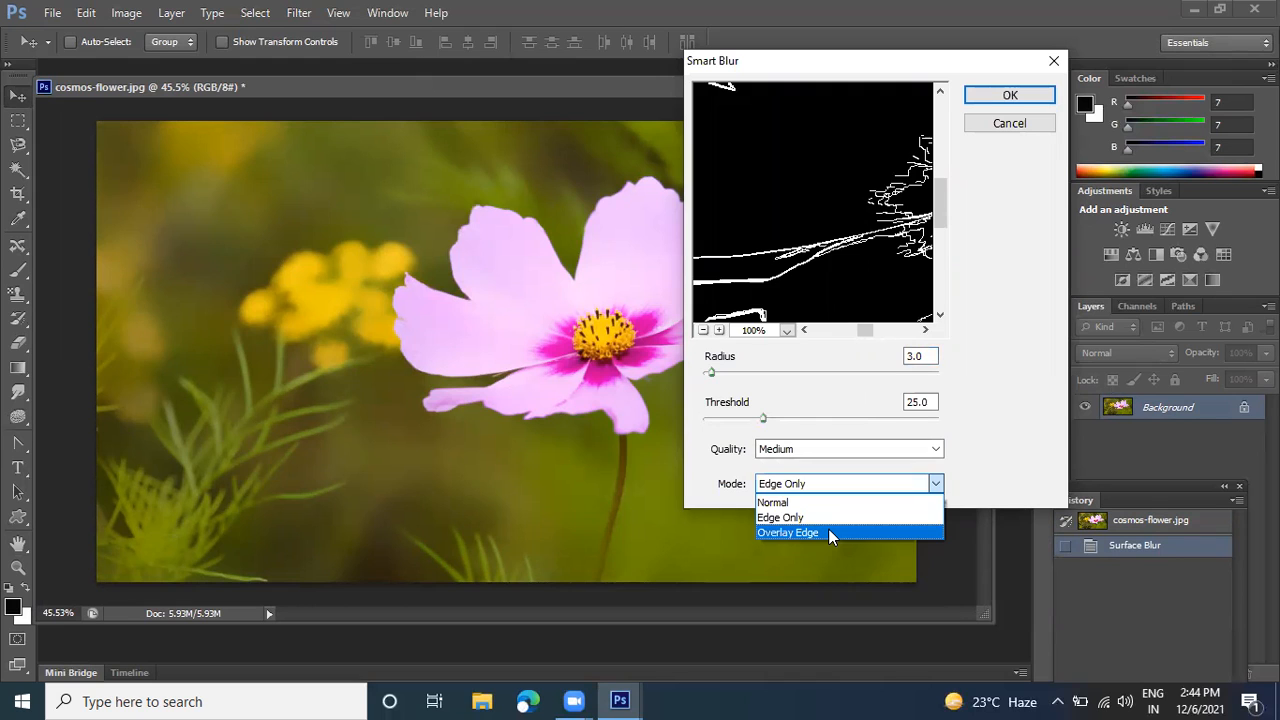
click(828, 533)
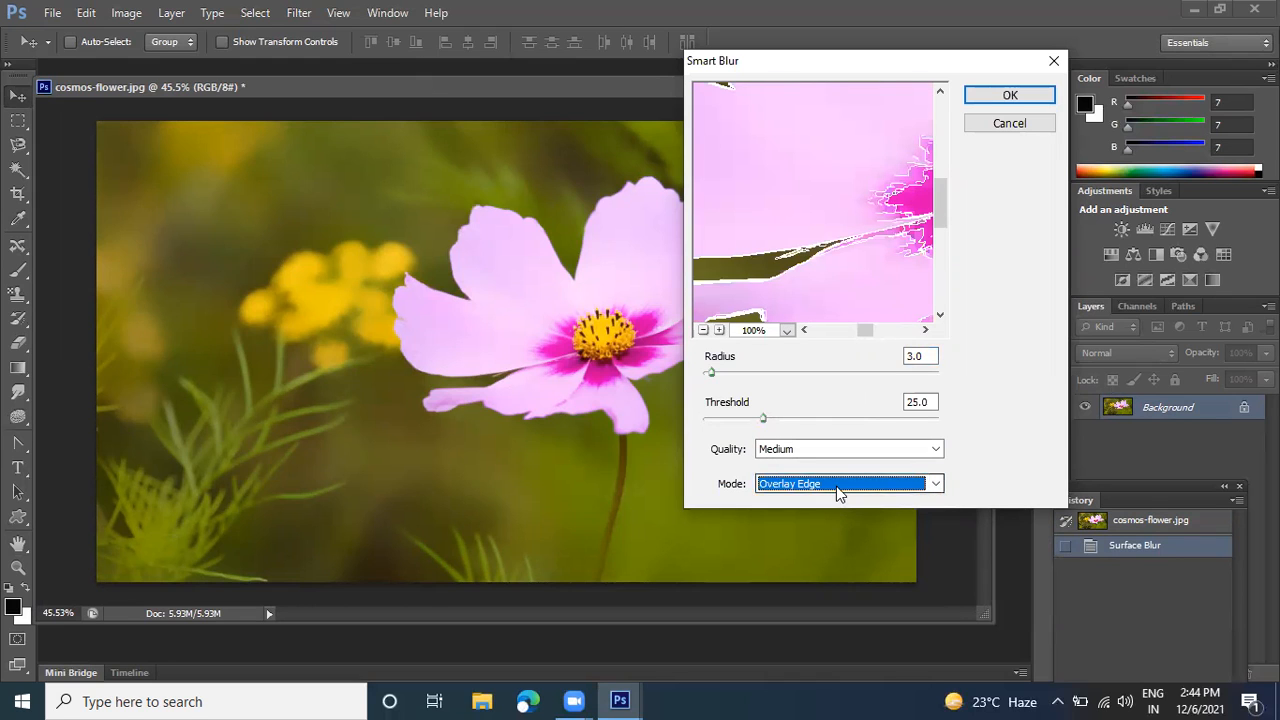
click(836, 485)
click(834, 517)
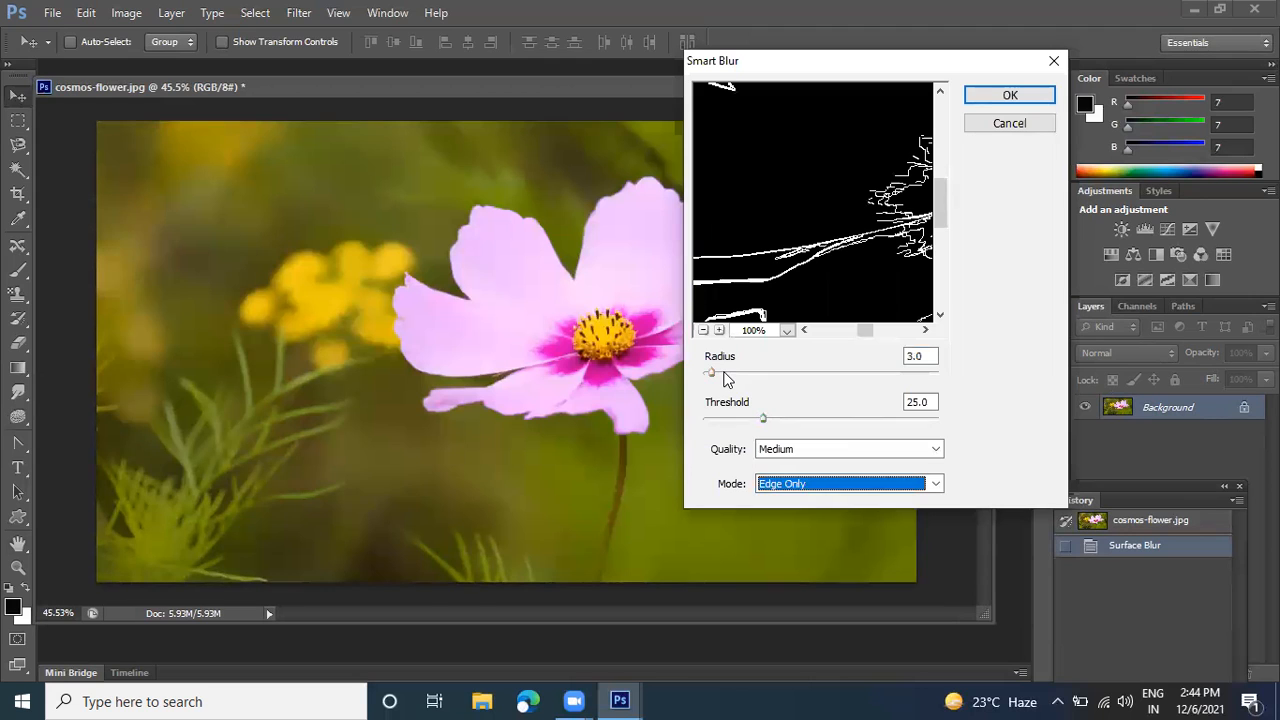
Raise the Smart Blur radius slightly, apply the Edge Only effect to the photo, and inspect the outlines up close
drag(723, 372, 733, 372)
click(992, 101)
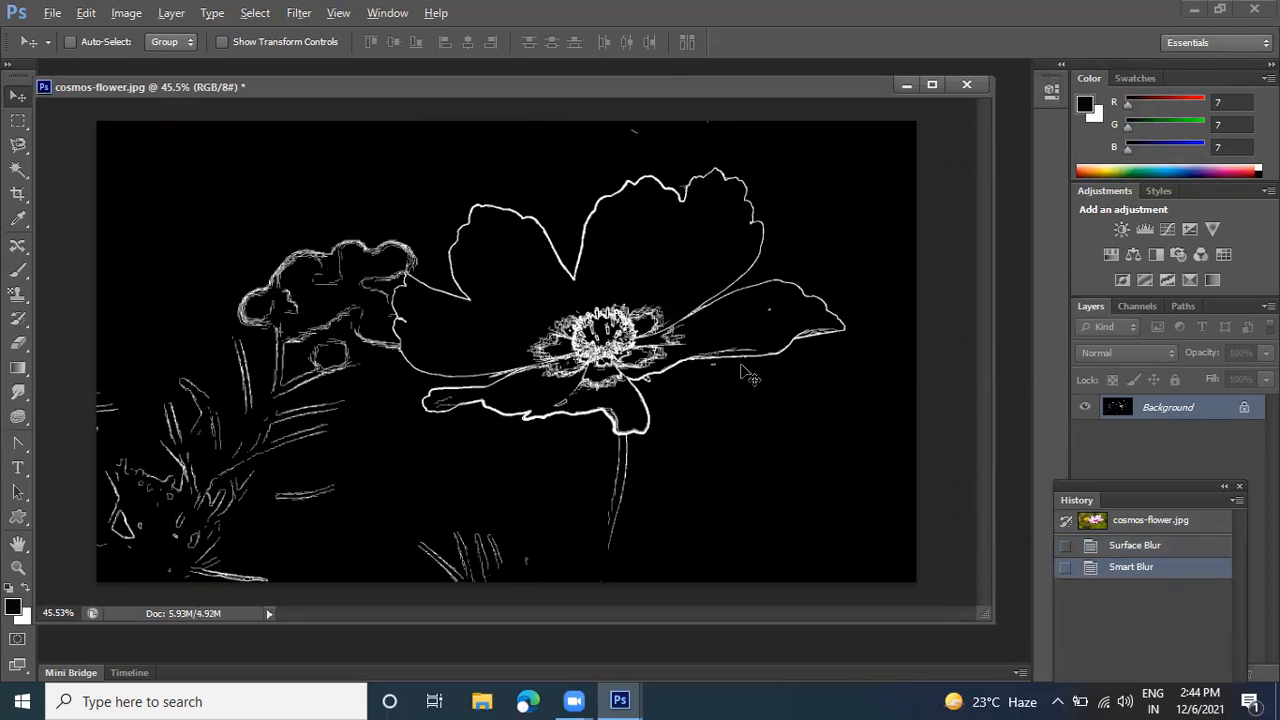
scroll(748, 376, up, 3)
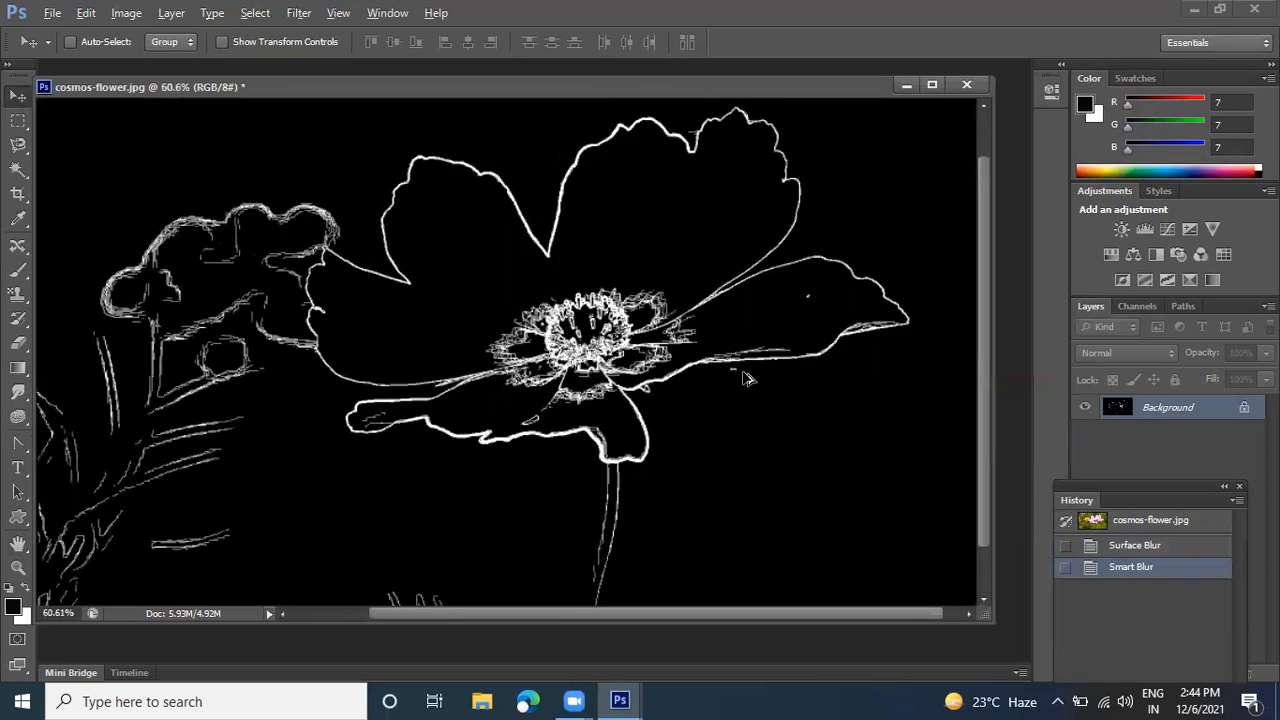
scroll(748, 378, down, 2)
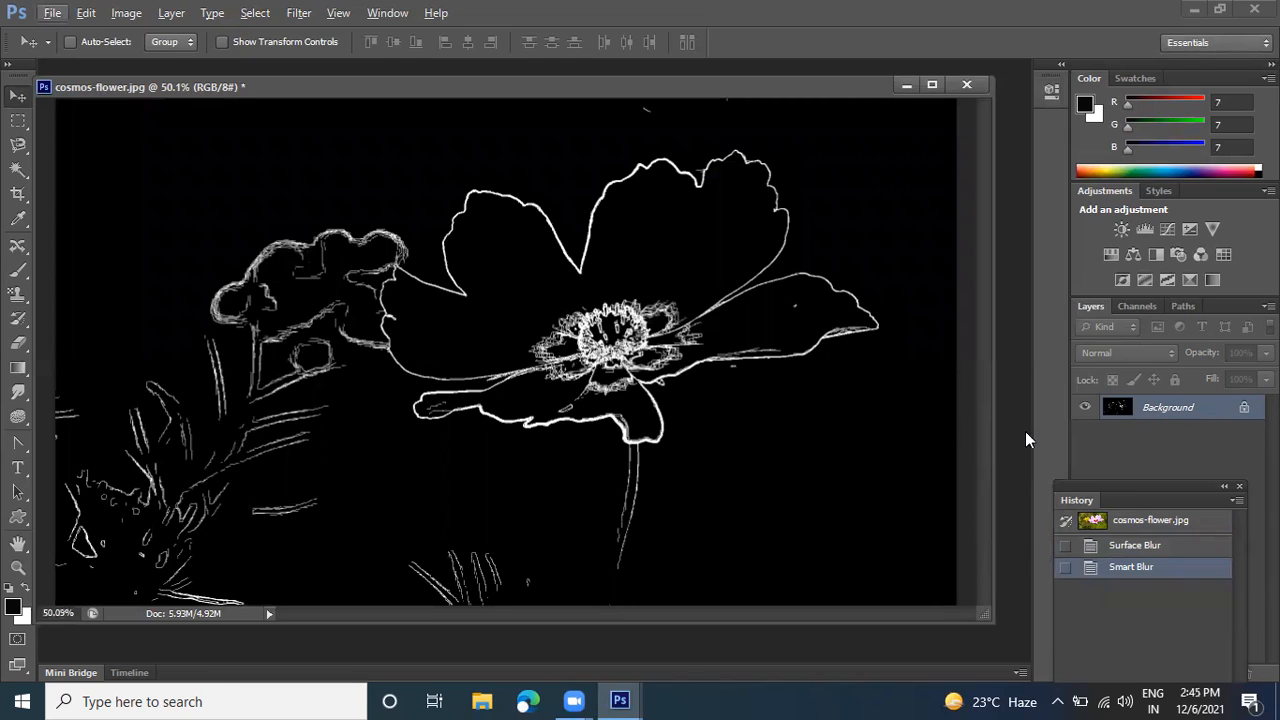
Restore the original flower photo, compare the heart and fleur-de-lis shapes in Shape Blur, and apply the fleur-de-lis at a 10-pixel radius
click(1106, 521)
click(299, 14)
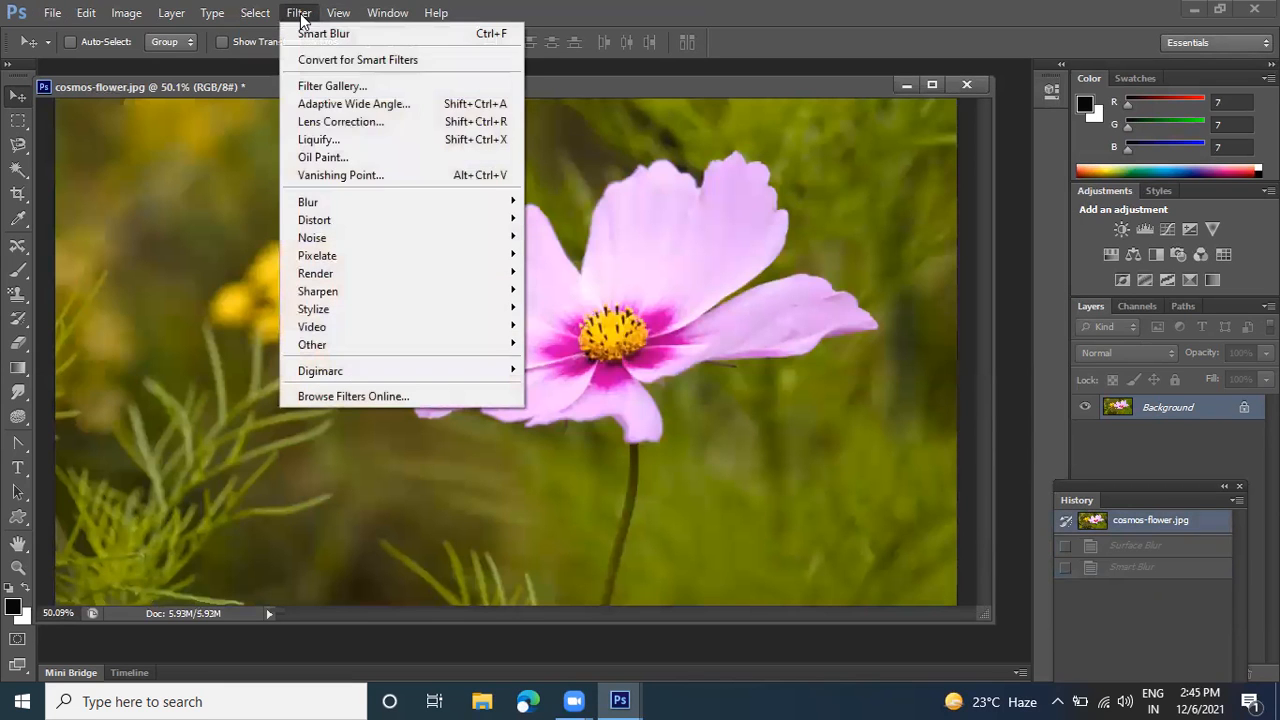
mouse_move(434, 205)
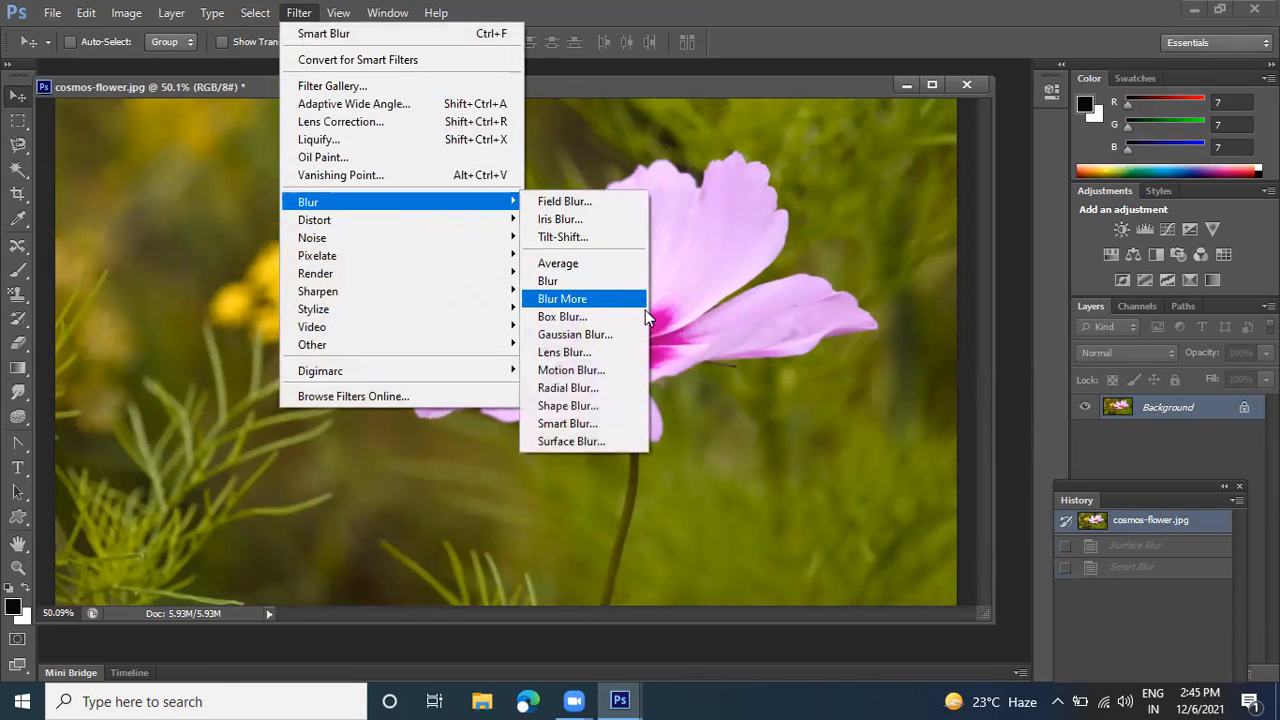
click(584, 407)
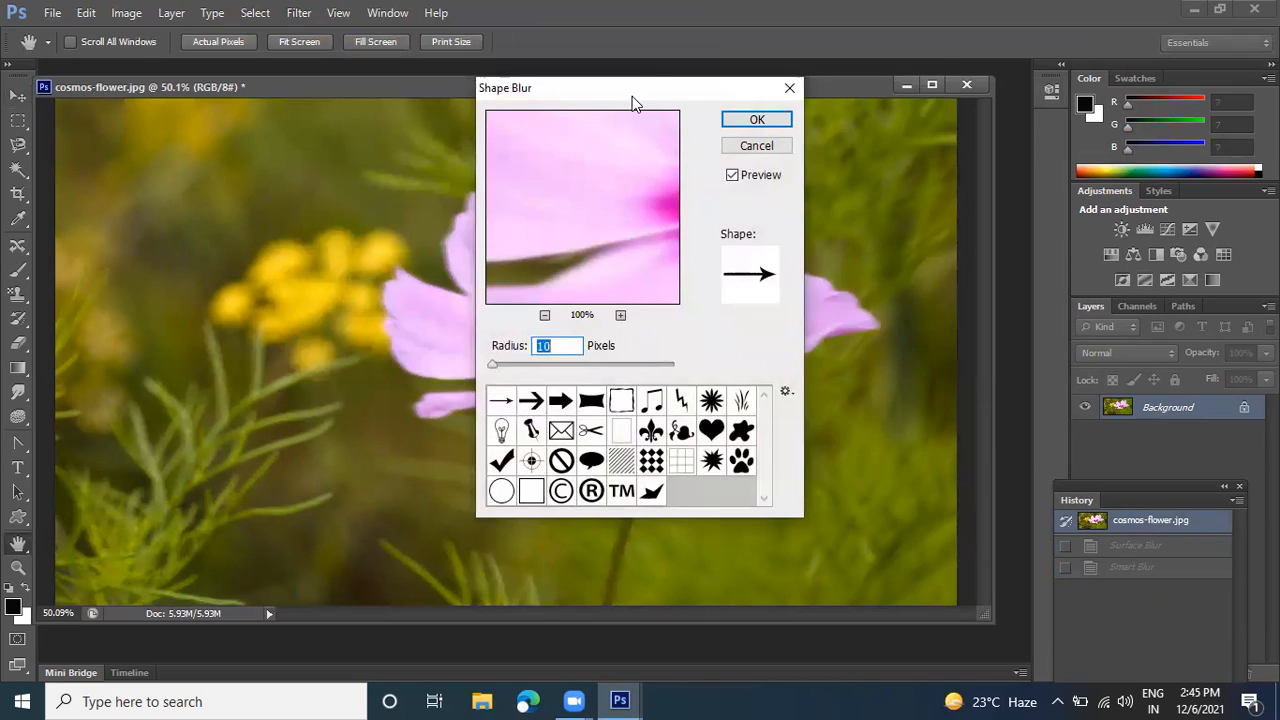
drag(632, 96, 793, 68)
click(876, 406)
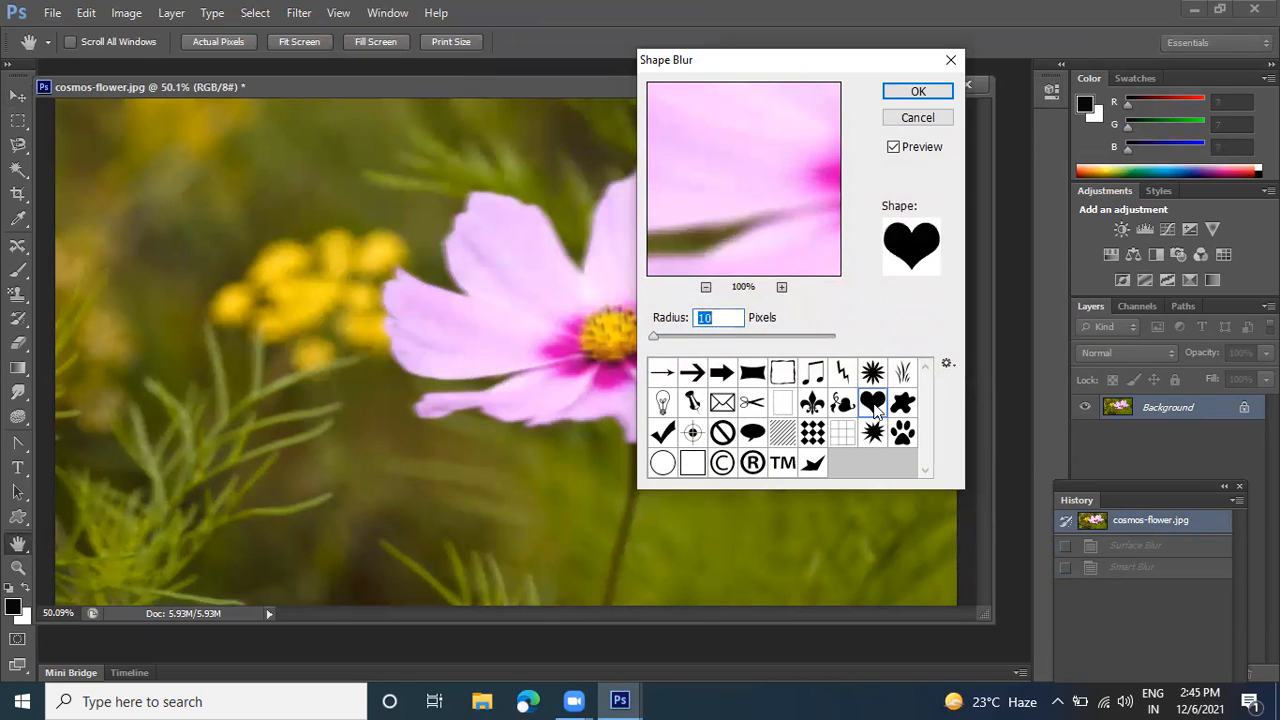
click(815, 406)
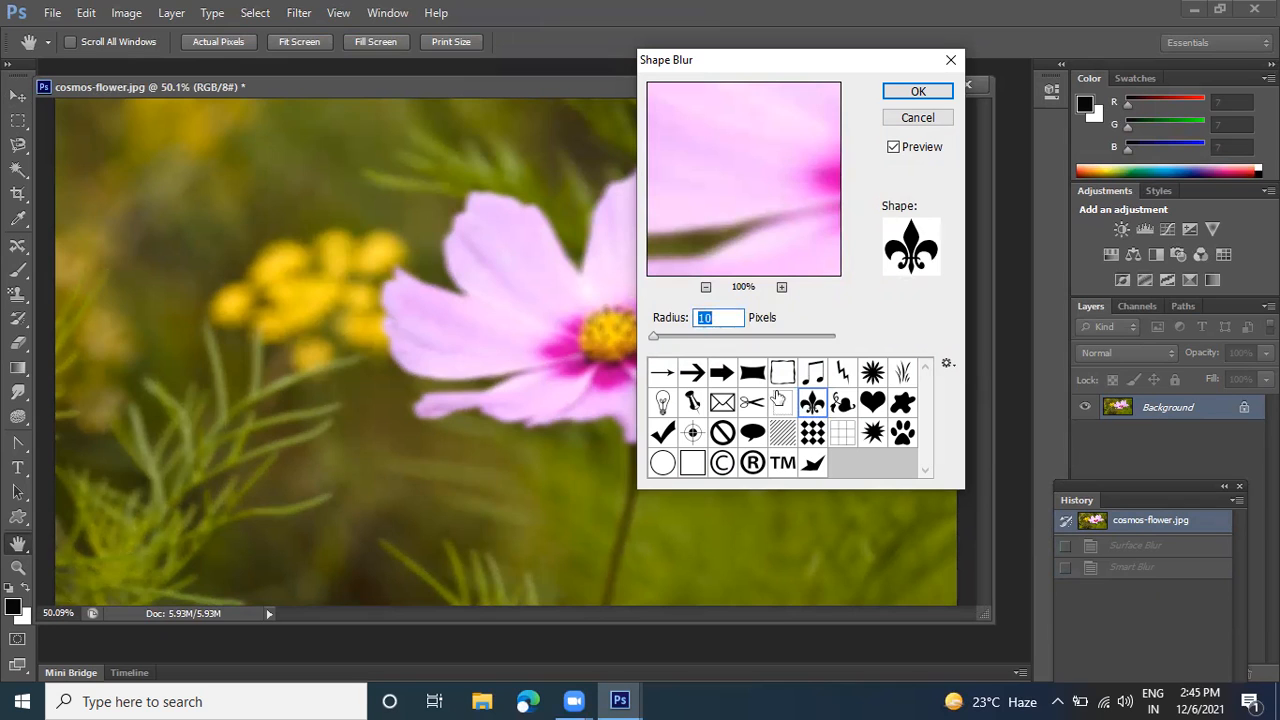
click(870, 403)
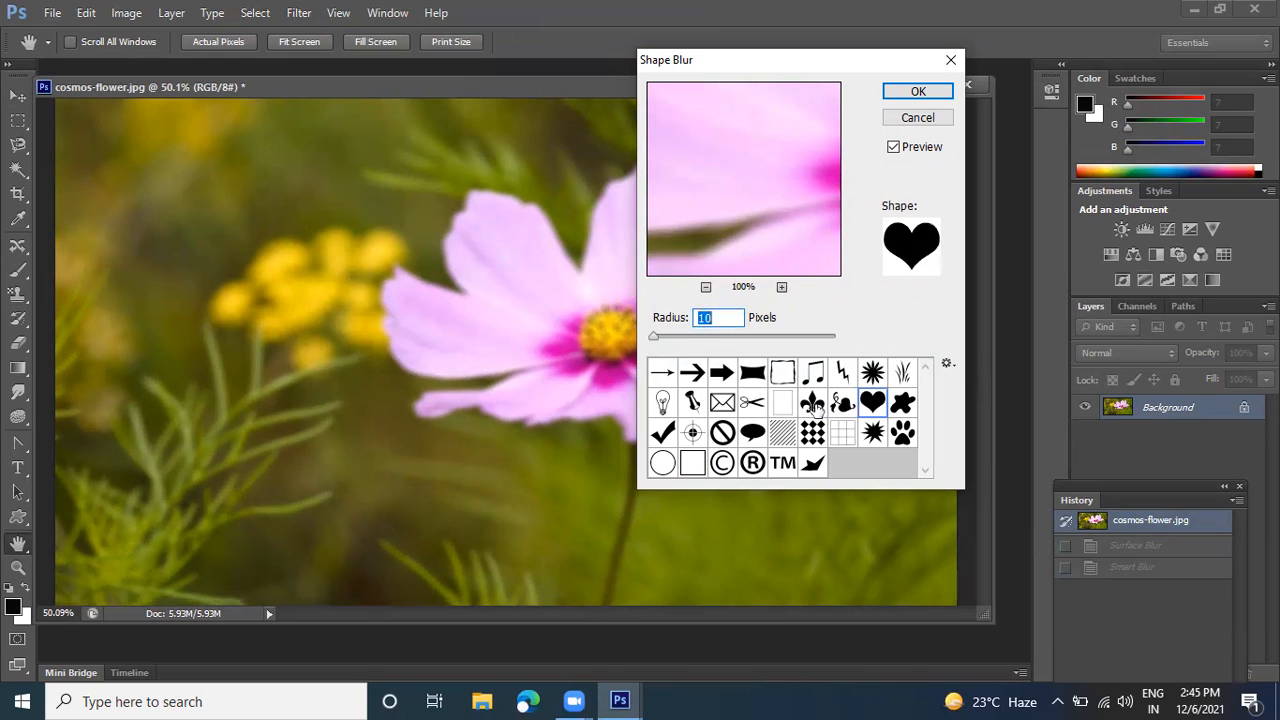
click(815, 406)
click(910, 93)
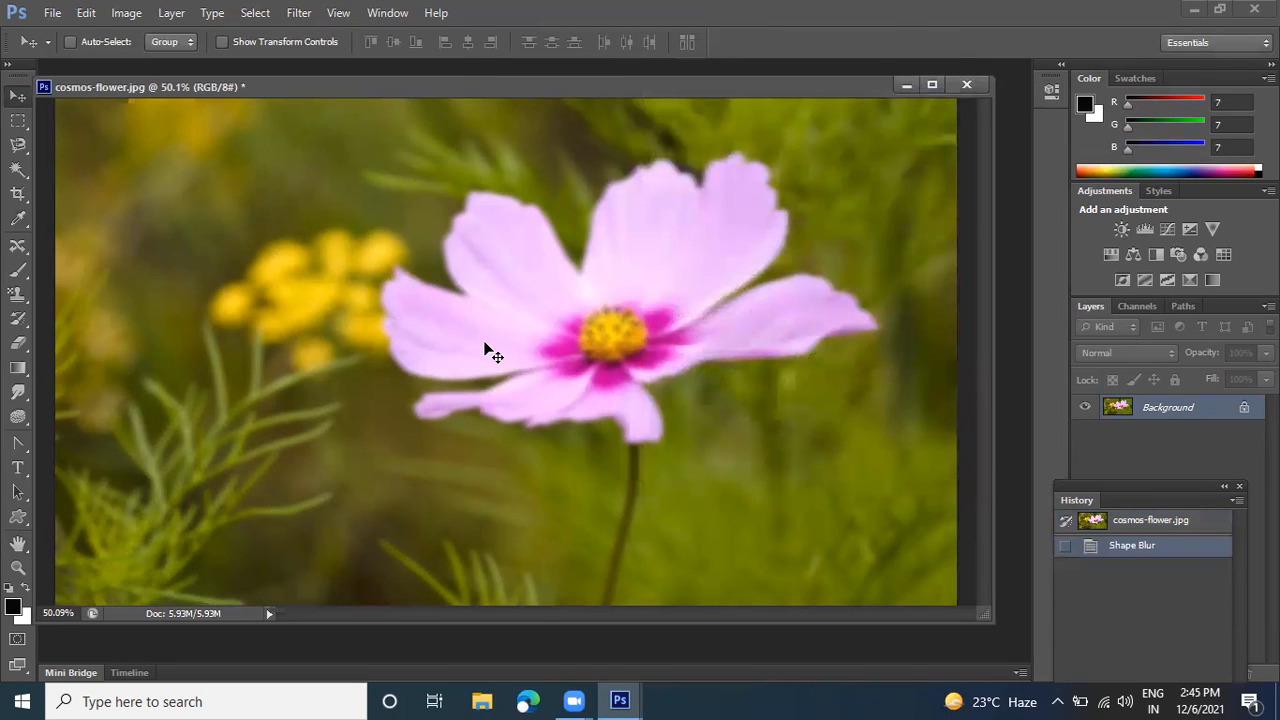
Inspect the Shape Blur up close, compare the blurred and original states of the photo, and leave it on the original
scroll(485, 344, down, 6)
scroll(485, 344, up, 6)
scroll(485, 350, up, 1)
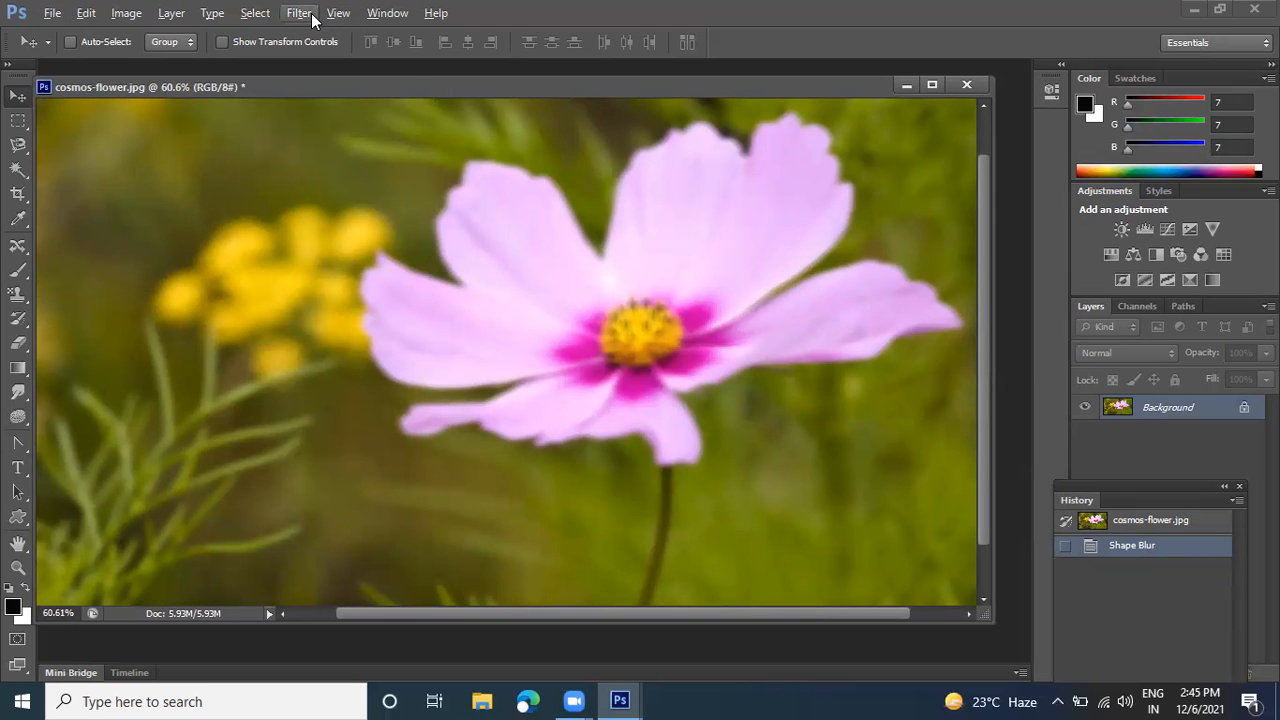
click(1157, 525)
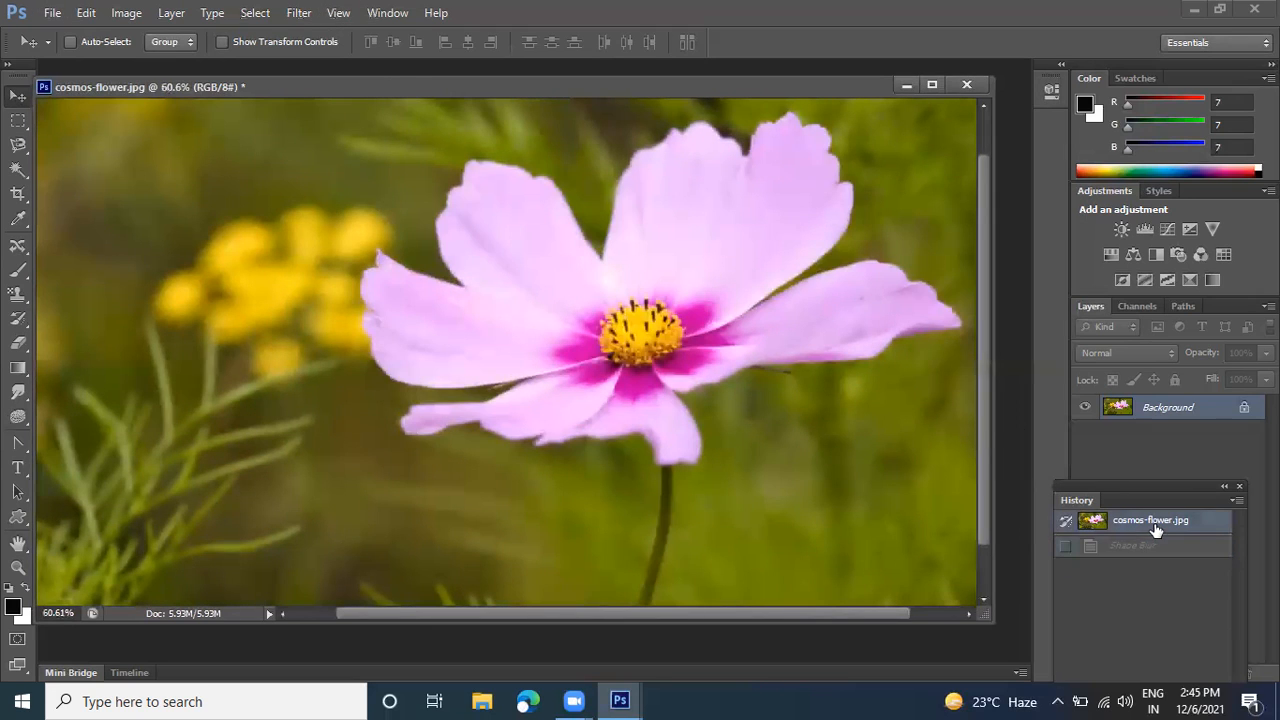
click(1125, 543)
click(1126, 529)
click(1126, 546)
click(1126, 531)
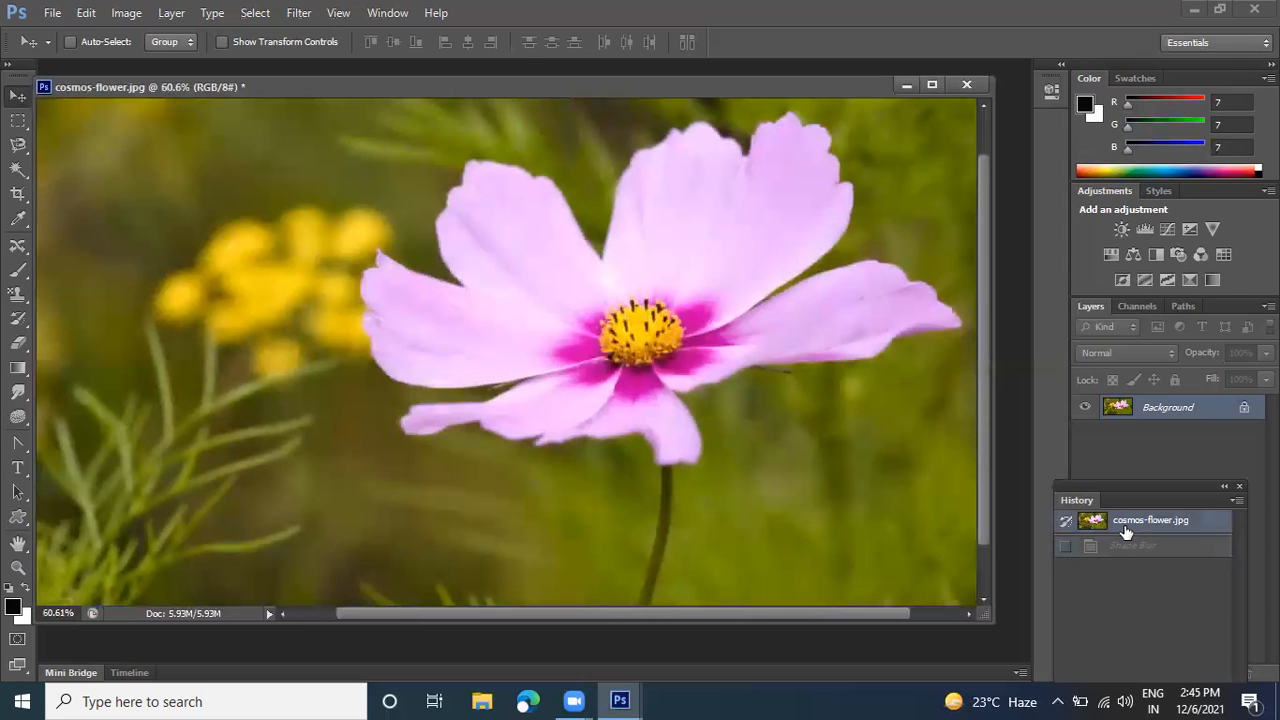
Try a Radial Blur with amount 12, the Spin method and Best quality on the photo, and revert to the original state
click(271, 18)
mouse_move(286, 16)
mouse_move(436, 210)
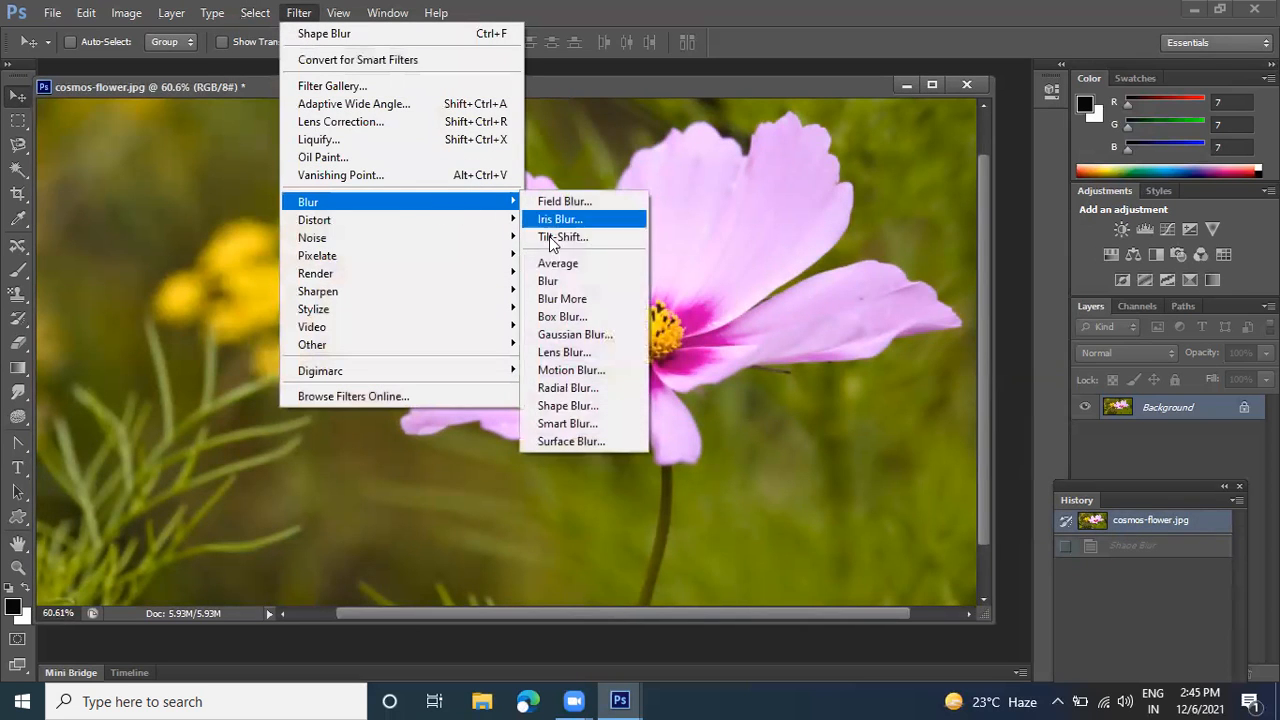
click(602, 388)
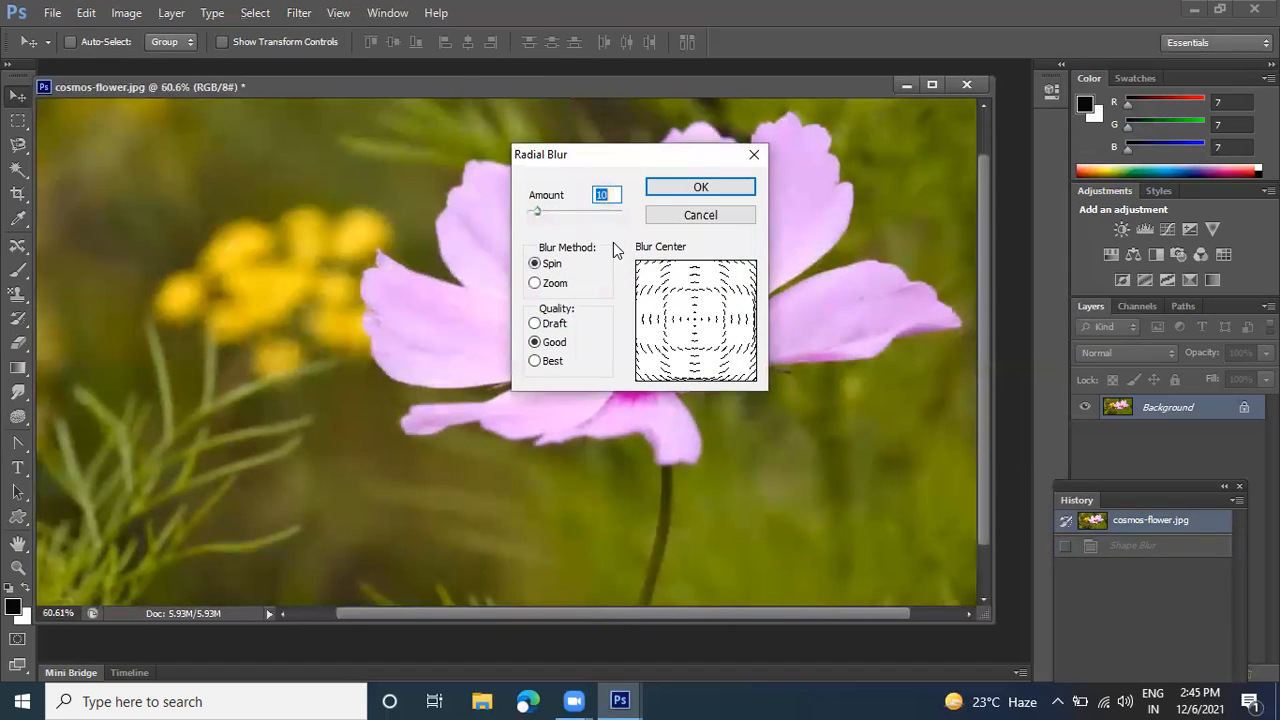
drag(636, 168, 827, 97)
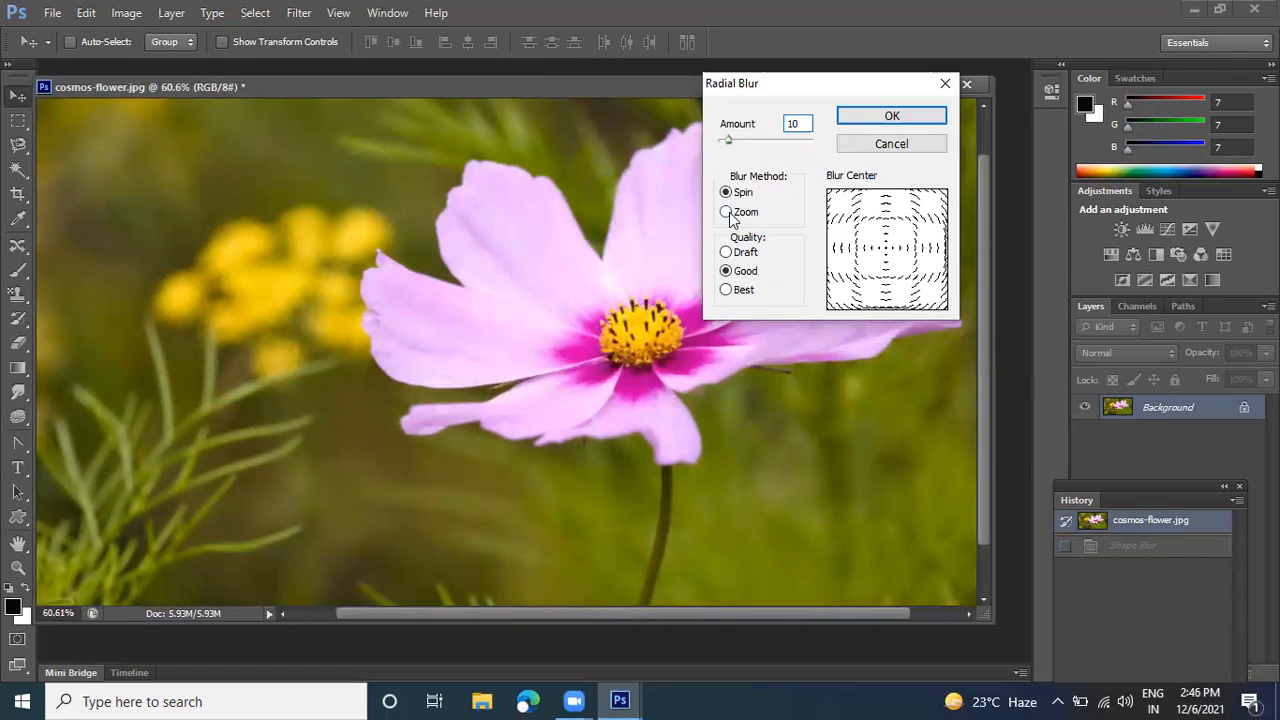
click(740, 211)
click(739, 193)
mouse_move(730, 141)
mouse_down()
mouse_move(753, 141)
mouse_move(728, 141)
mouse_up()
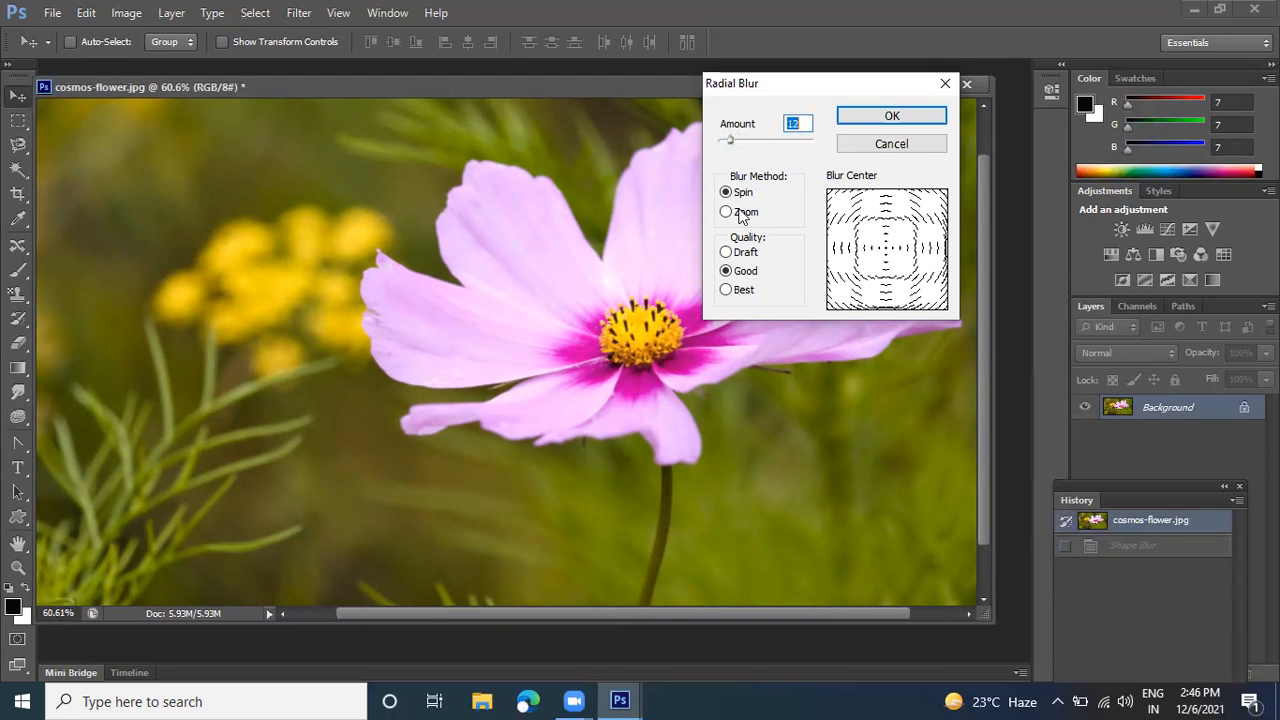
click(726, 268)
click(726, 290)
click(878, 120)
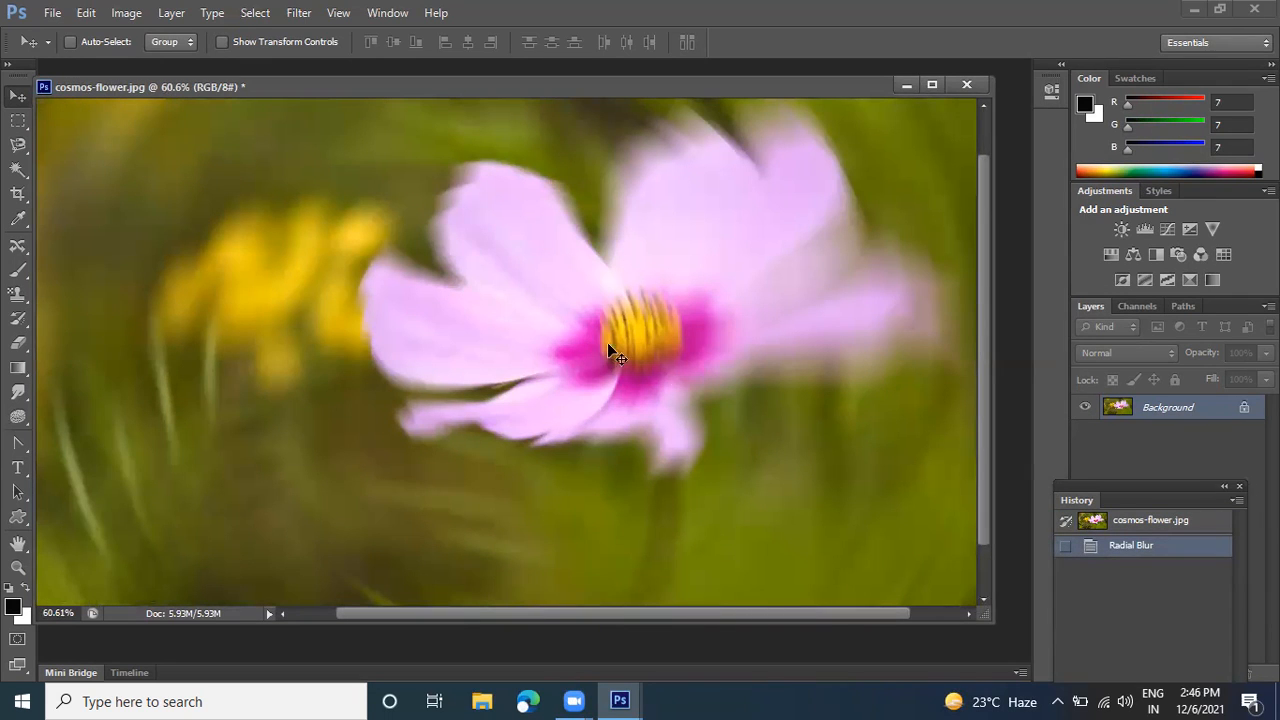
click(1110, 524)
Try a Motion Blur on the flower photo with a distance of 26 pixels and an angle of 0°, and undo it
click(298, 12)
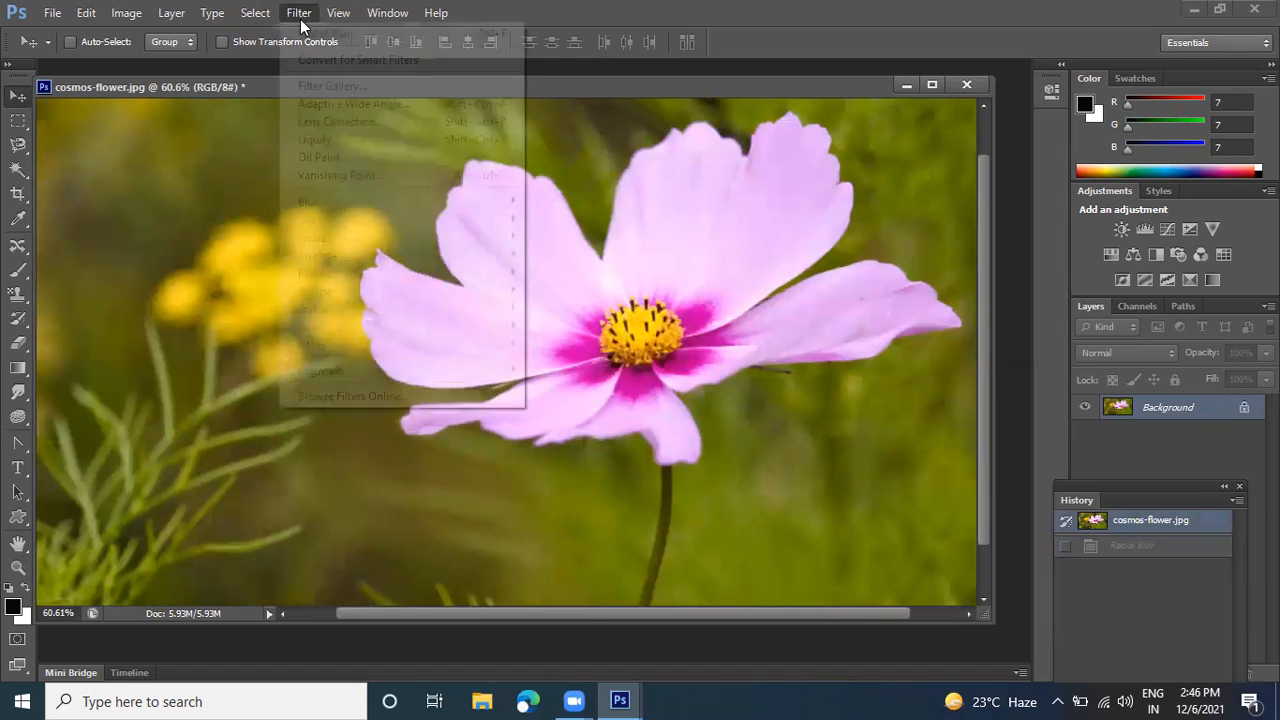
mouse_move(466, 201)
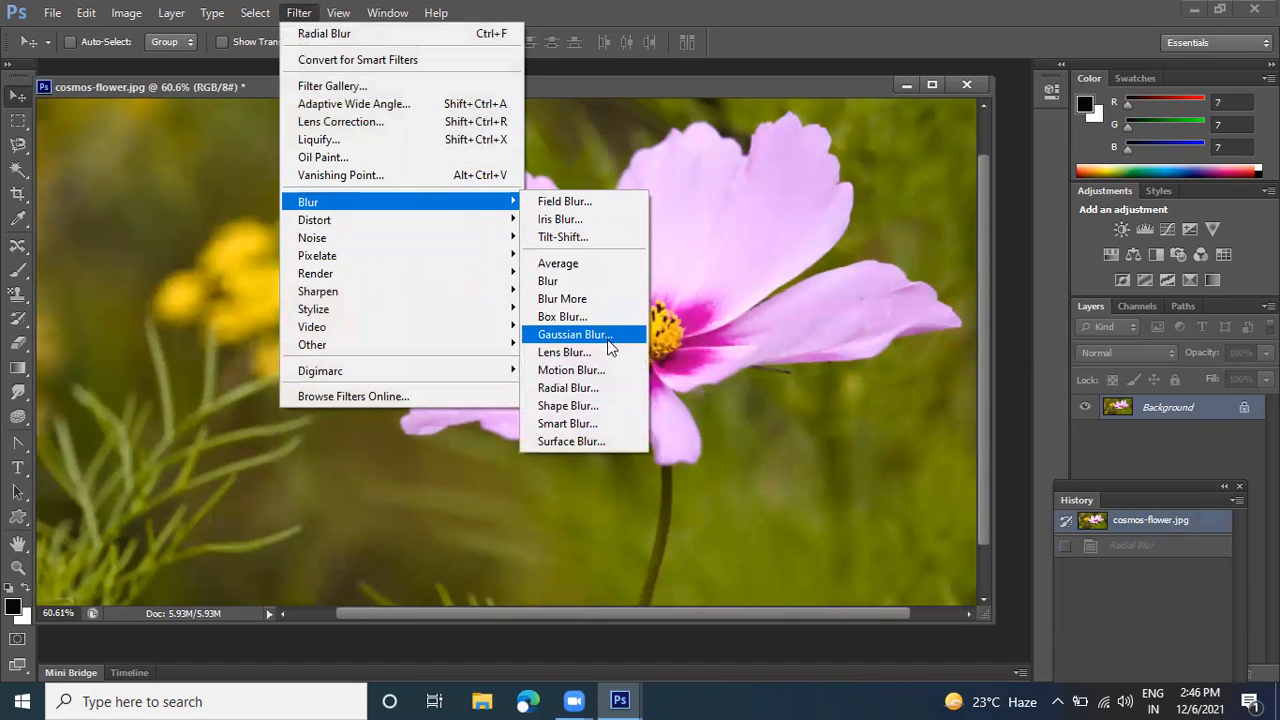
click(596, 369)
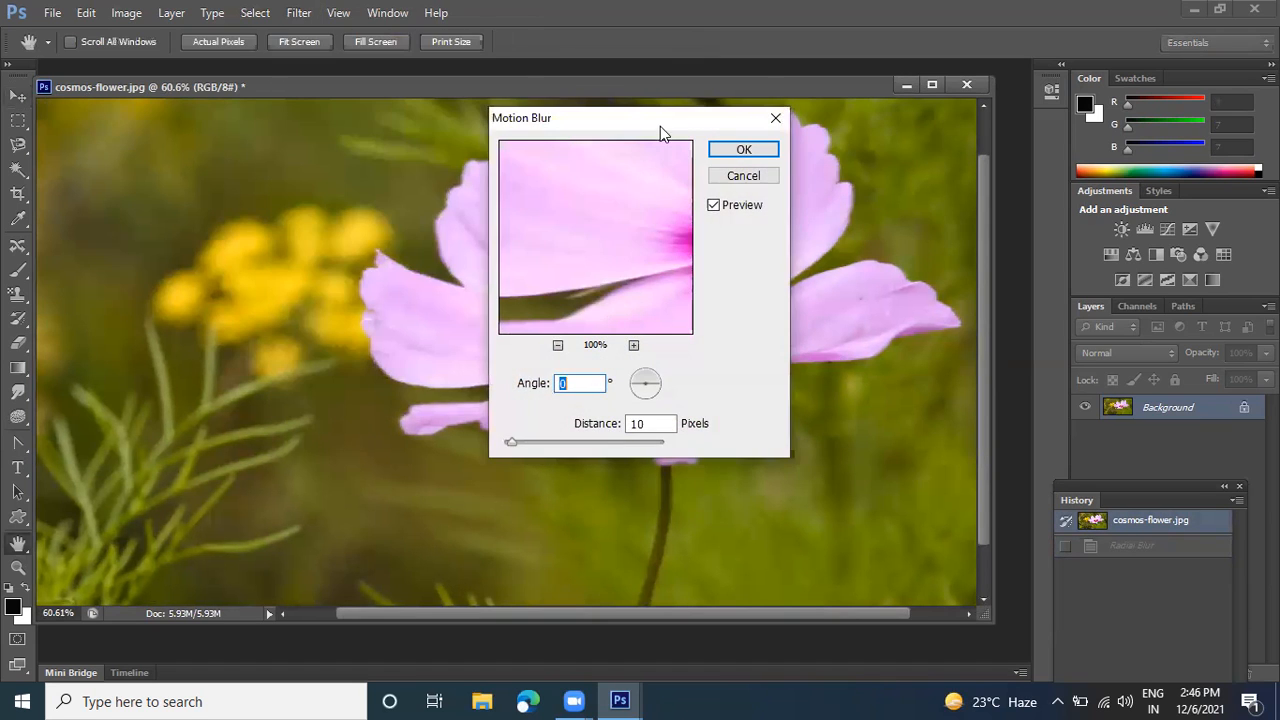
drag(668, 124, 731, 100)
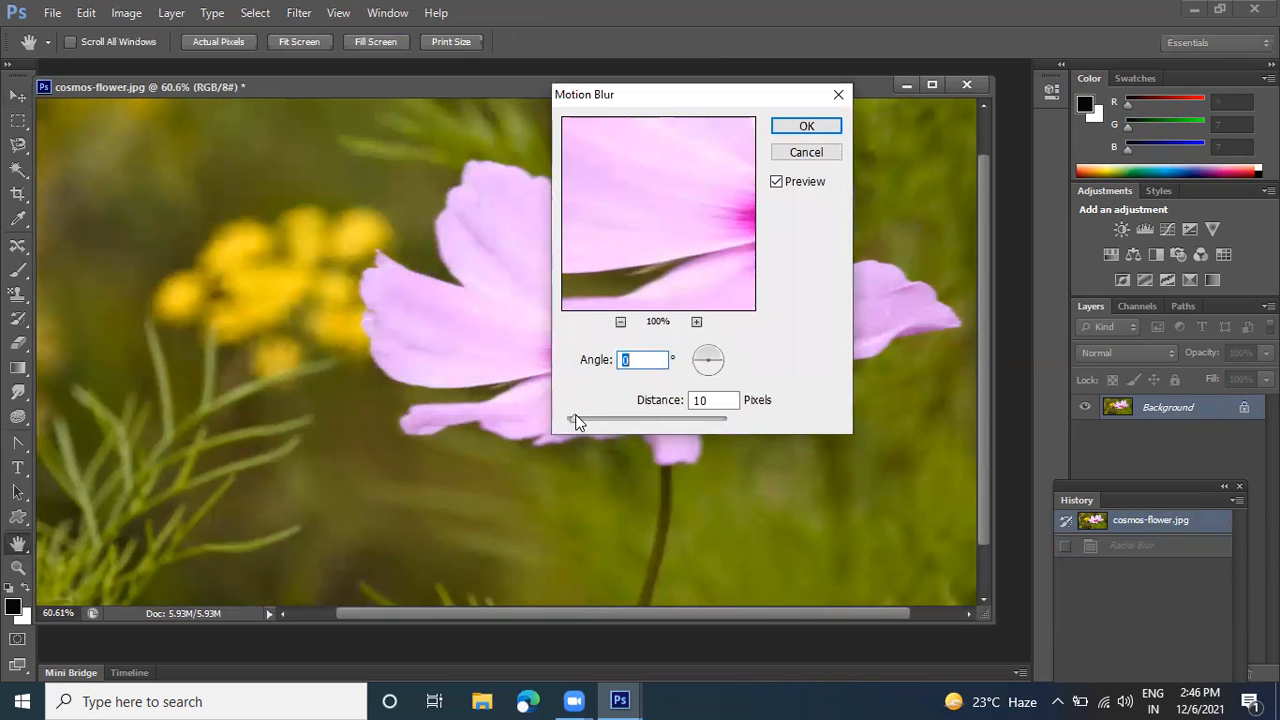
drag(587, 420, 590, 420)
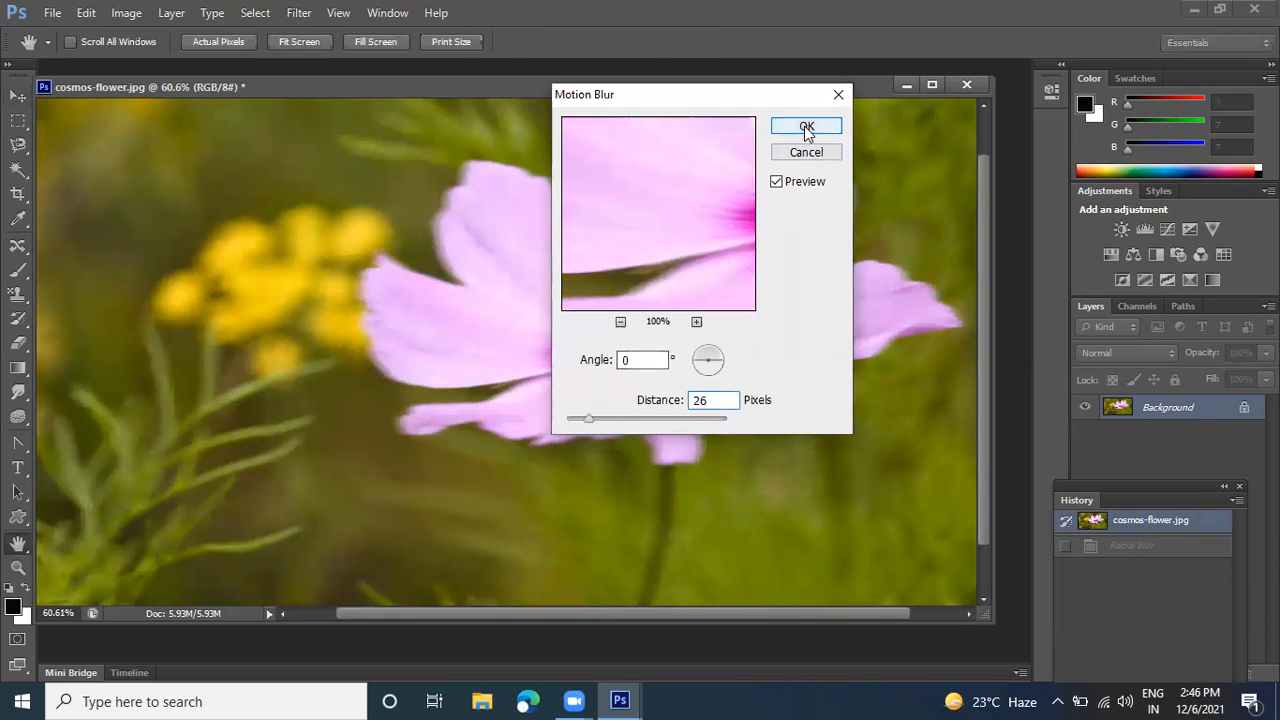
click(806, 126)
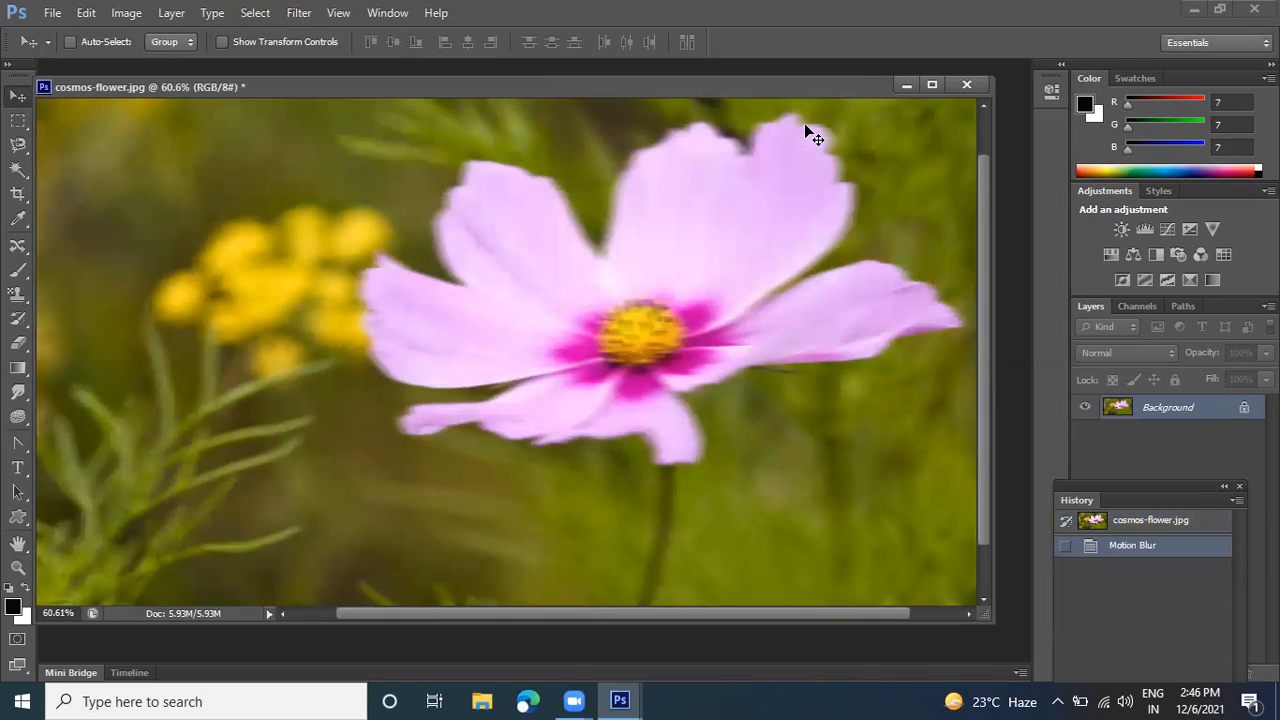
key(ctrl+z)
Add the text "hello" over the flower photo
key(t)
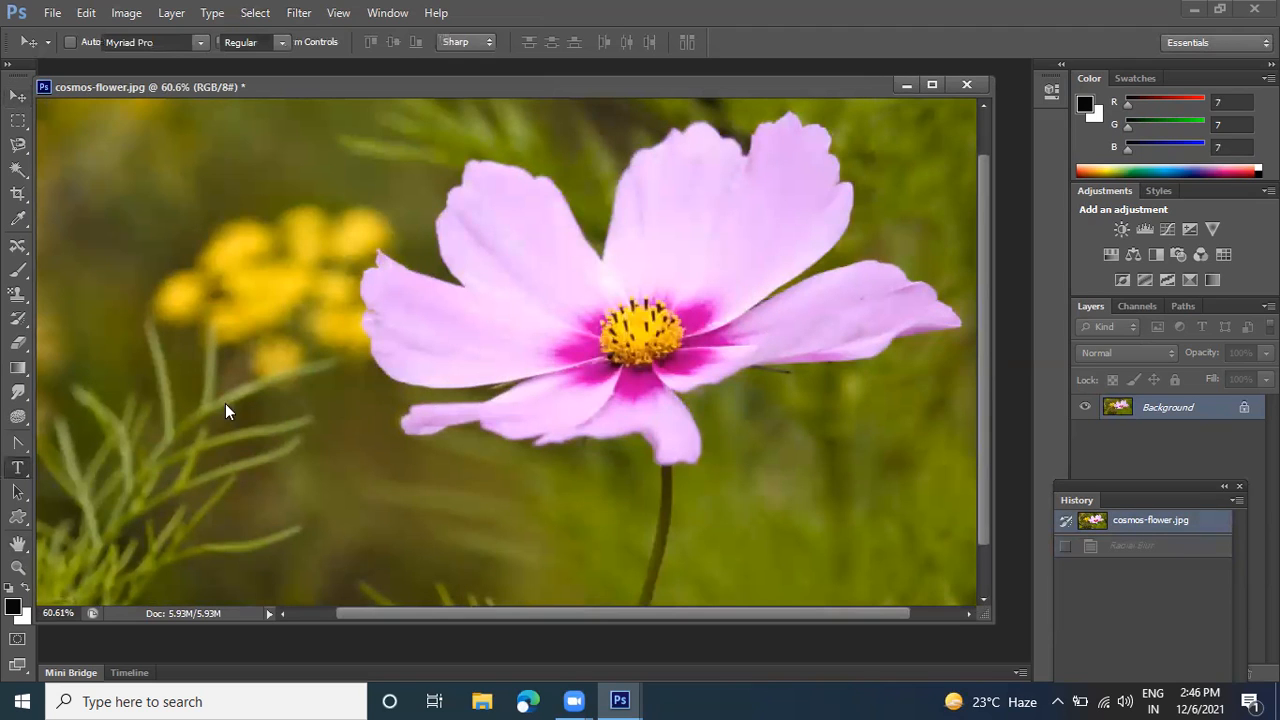
click(390, 304)
text(hello)
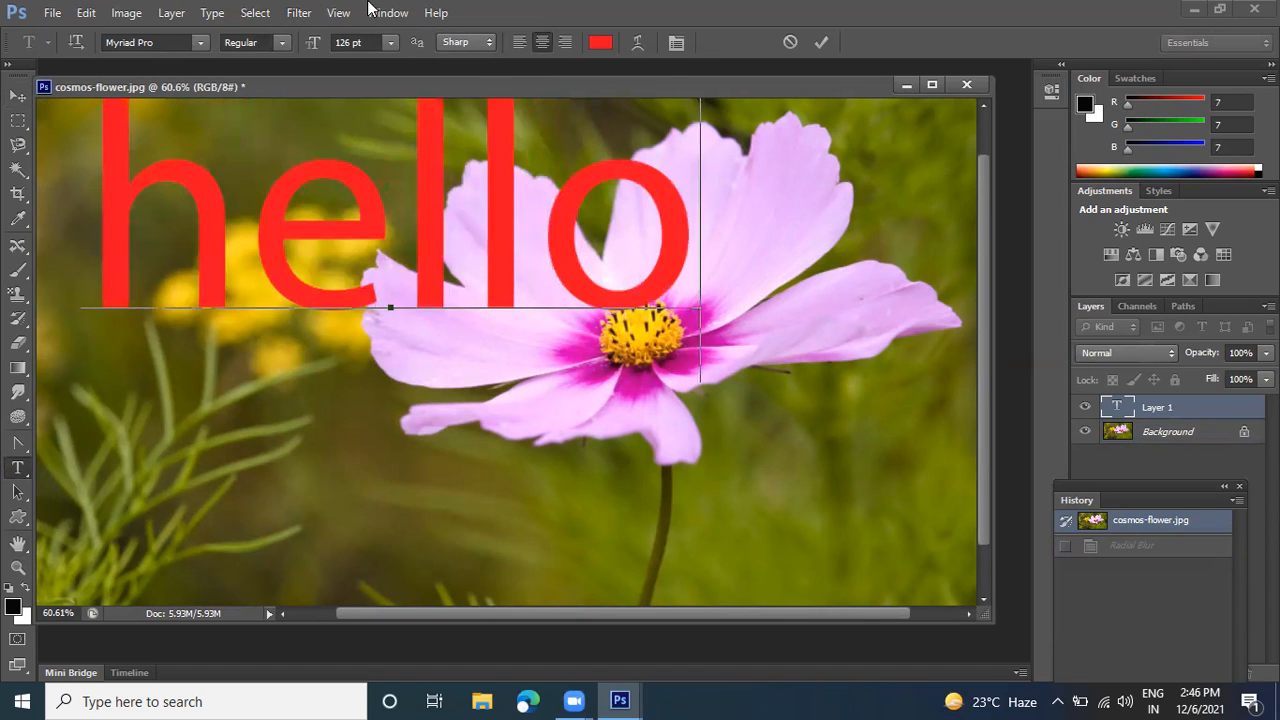
Recolor the whole word "hello" to the near-black 0a0101 and commit the text
drag(676, 170, 90, 153)
click(600, 42)
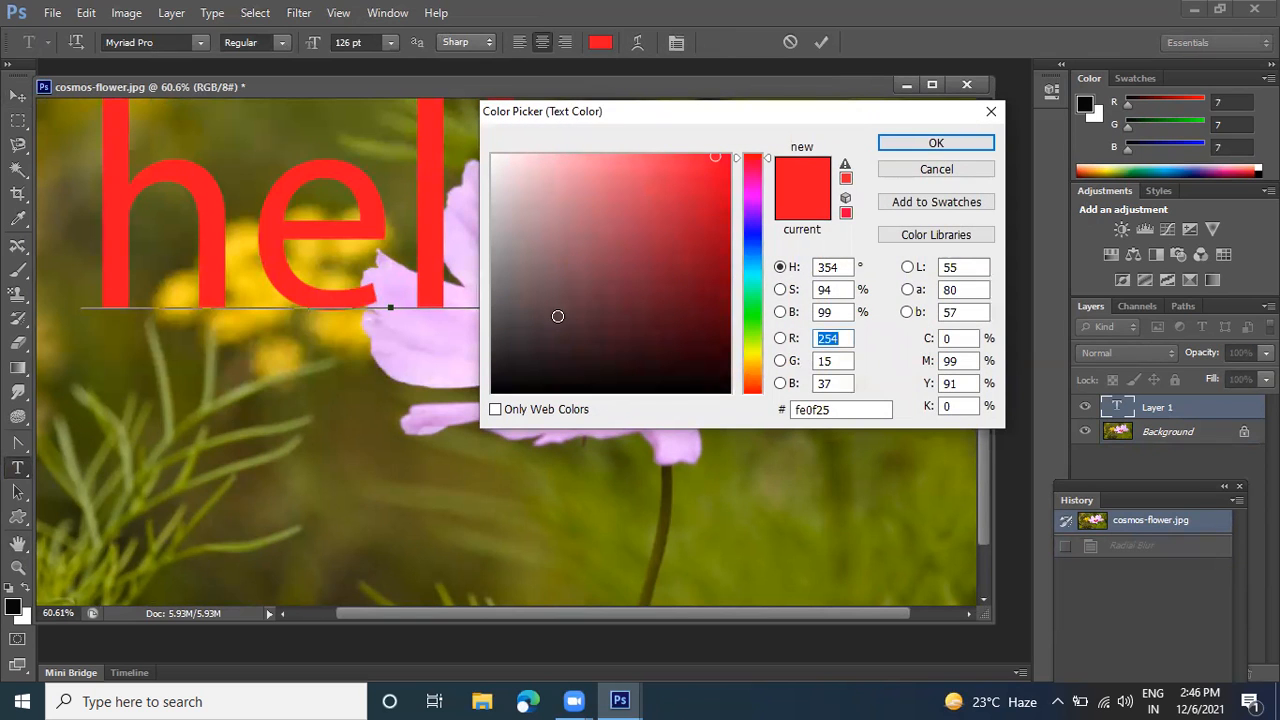
click(716, 383)
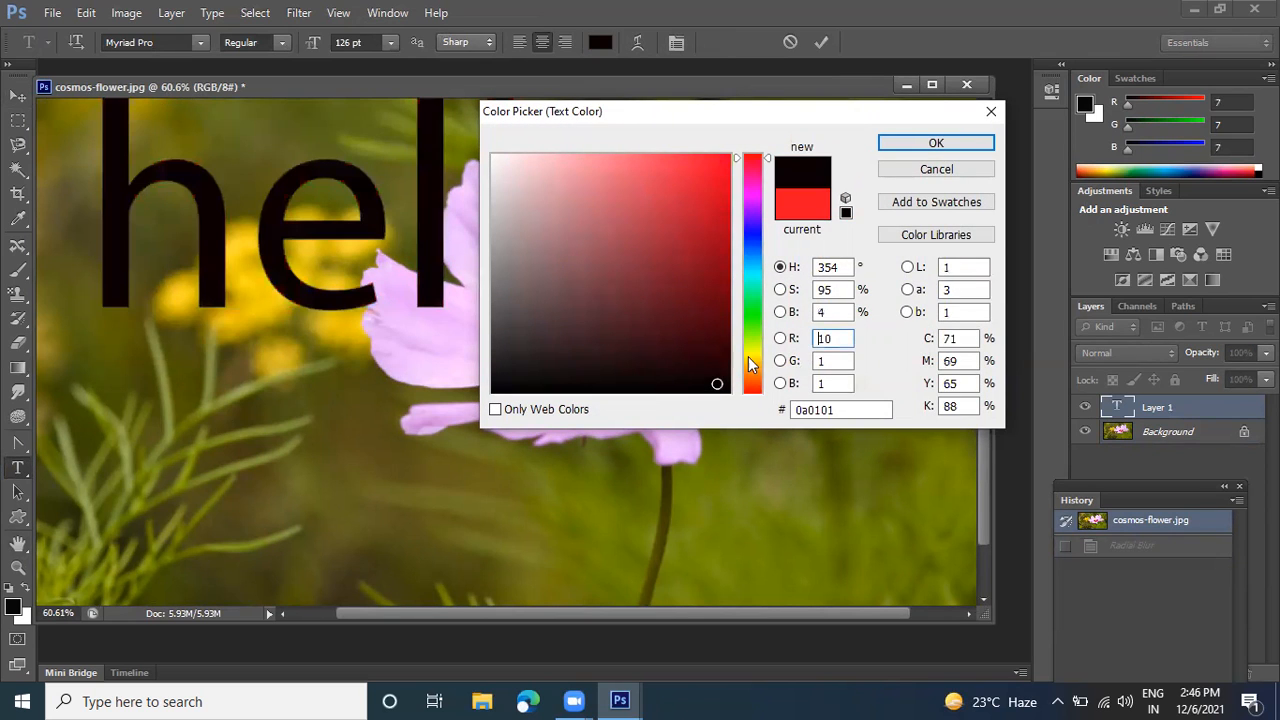
click(932, 142)
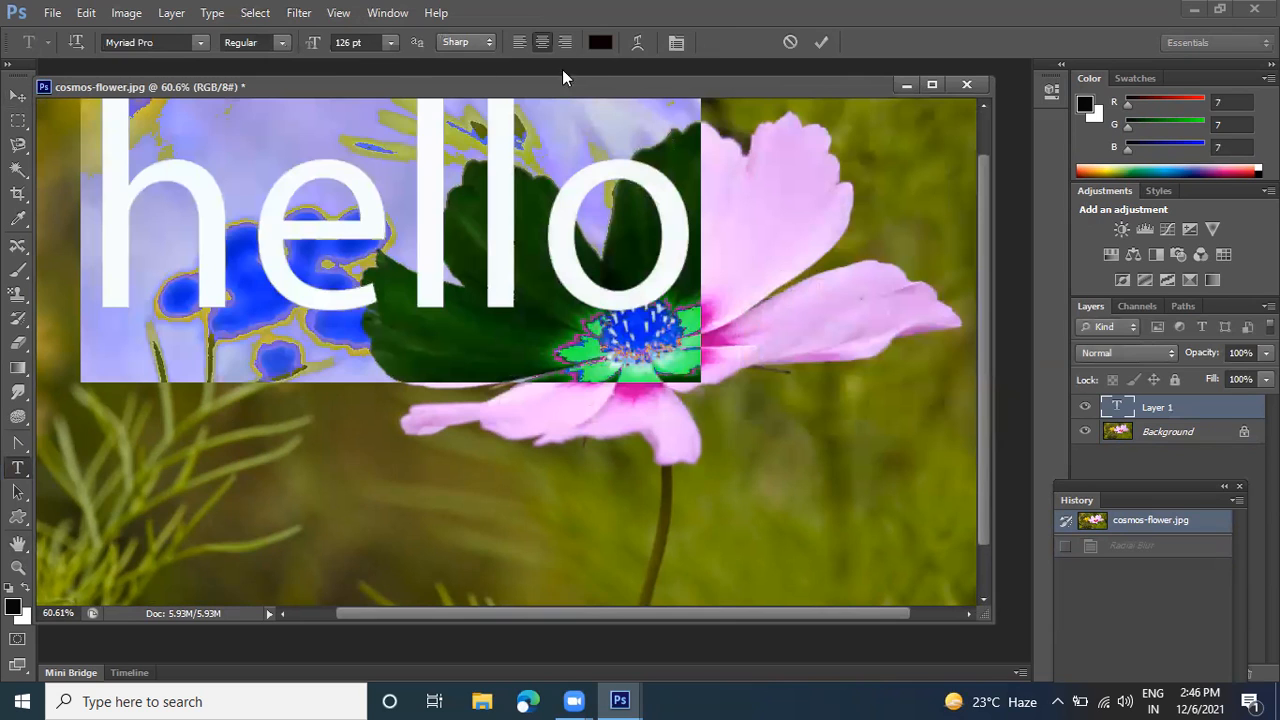
click(821, 42)
Move the "hello" text down over the middle of the flower with Free Transform
click(22, 97)
key(ctrl+t)
drag(432, 235, 606, 403)
click(940, 41)
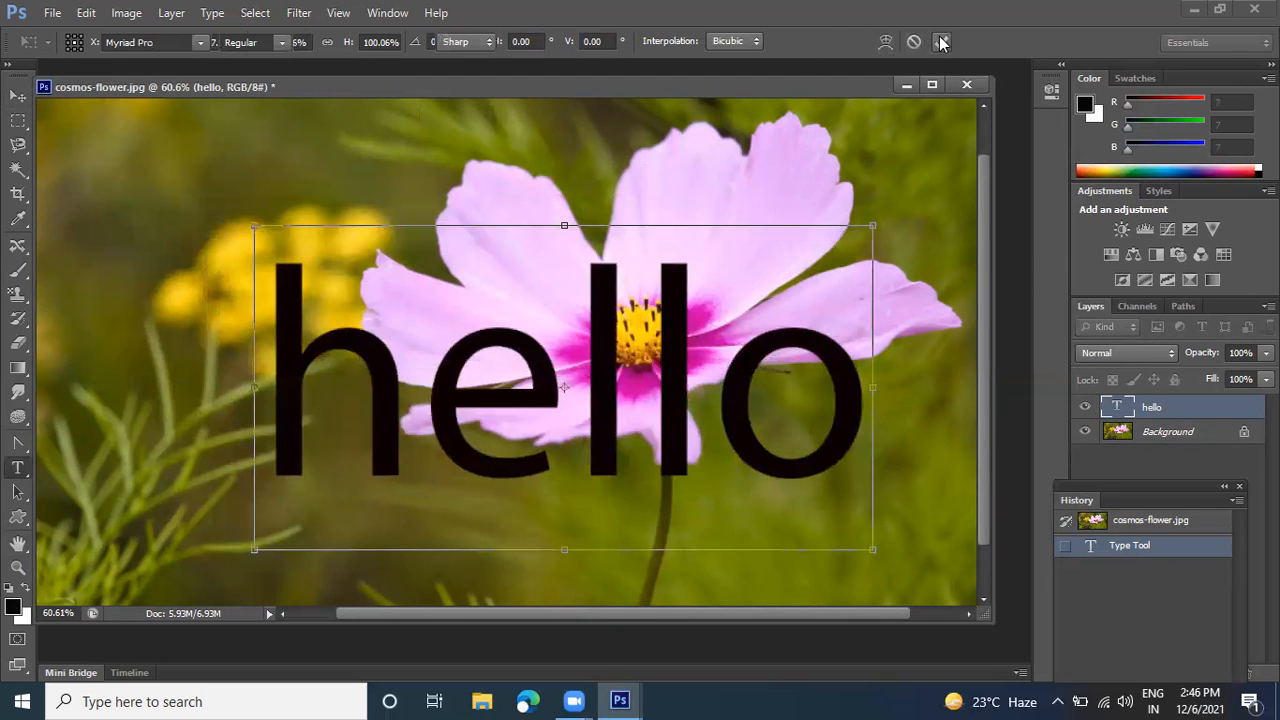
Rasterize the "hello" text layer and apply a Motion Blur to it with an angle of 45° and a distance of 12 pixels
click(296, 13)
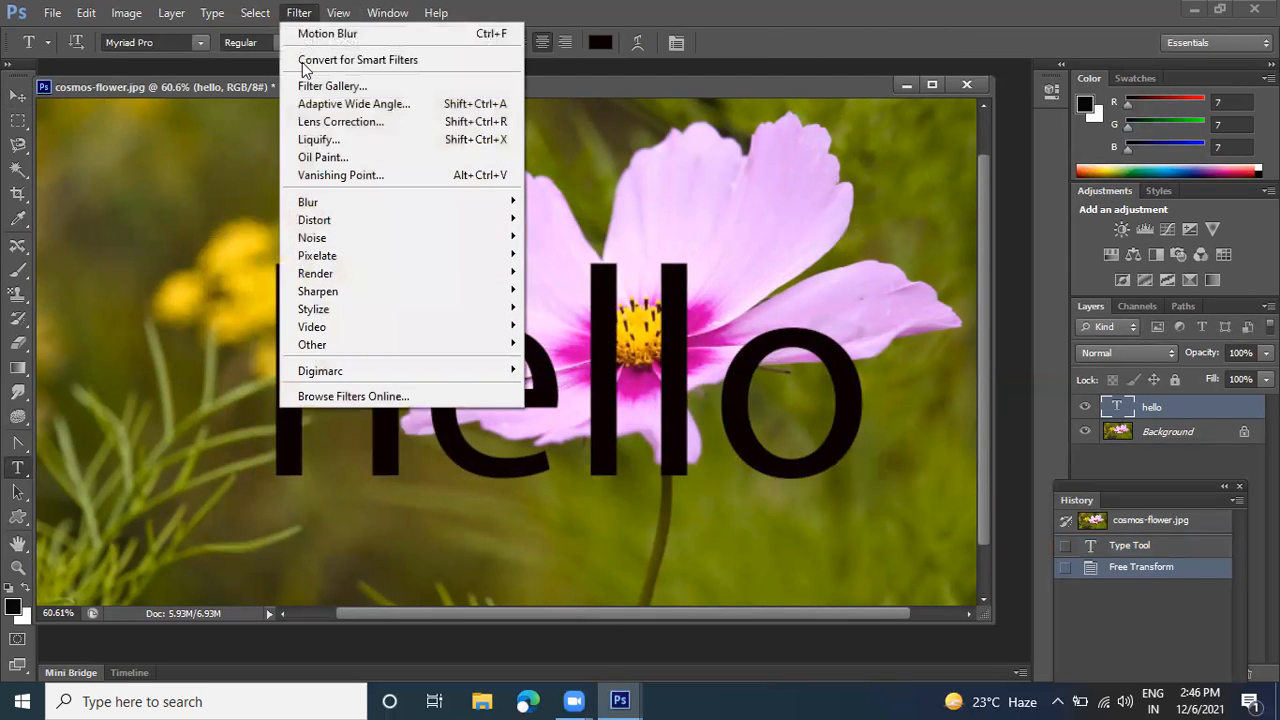
mouse_move(433, 204)
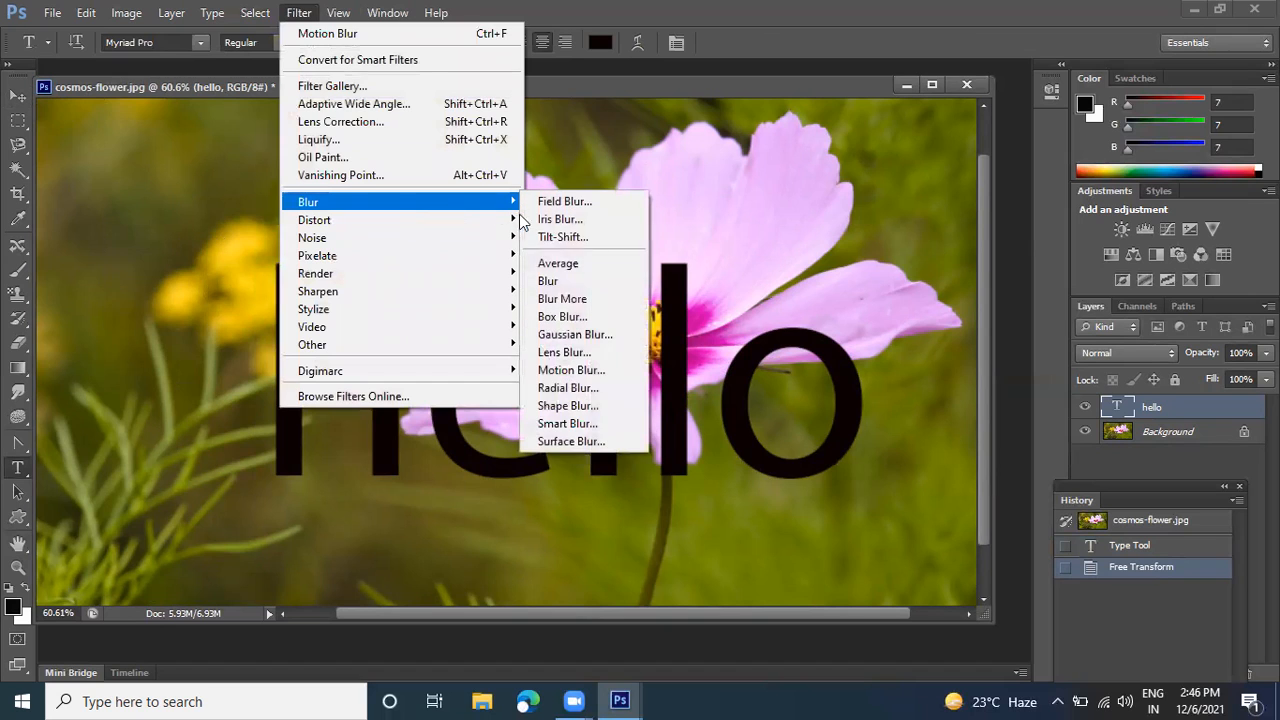
click(570, 378)
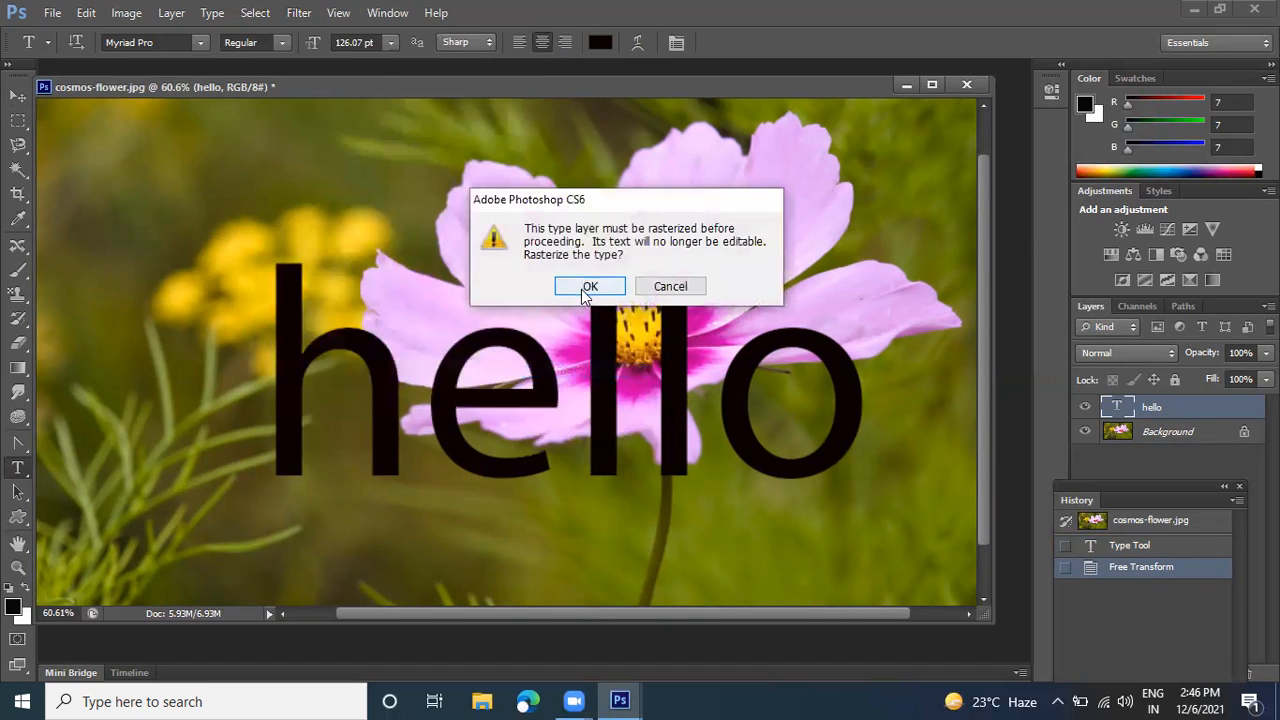
click(589, 286)
drag(671, 96, 869, 29)
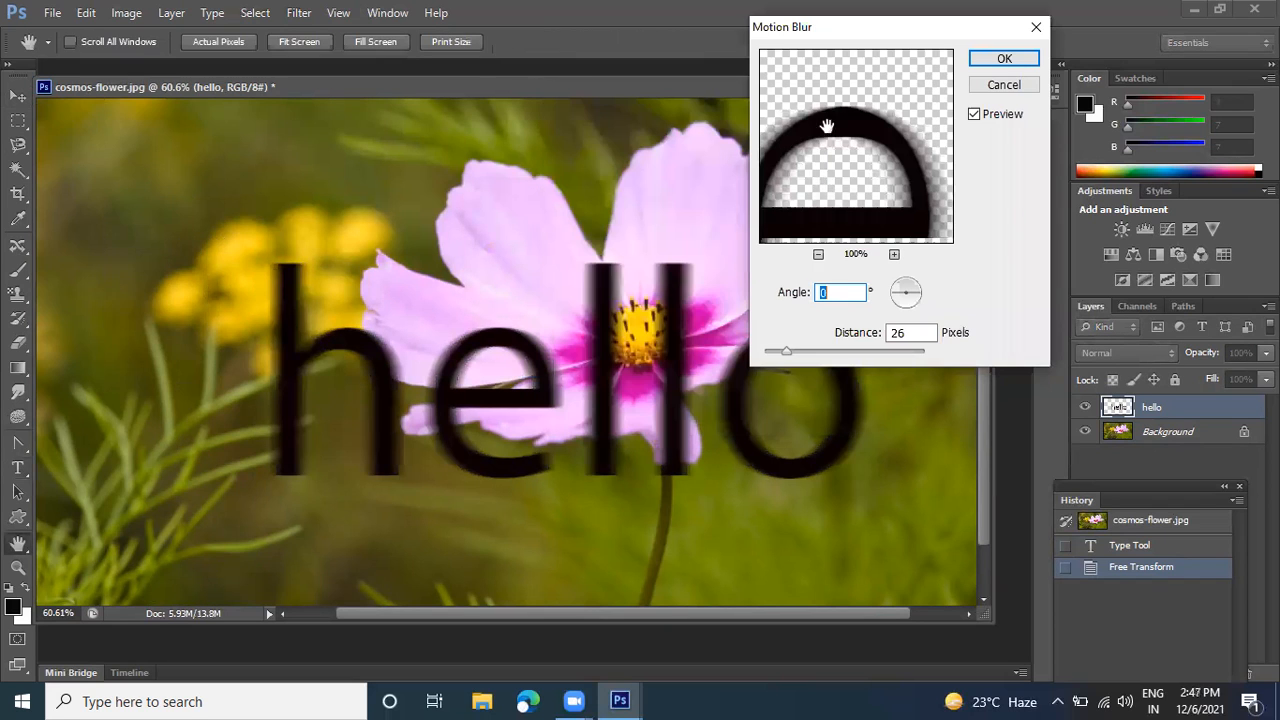
click(818, 254)
click(818, 254)
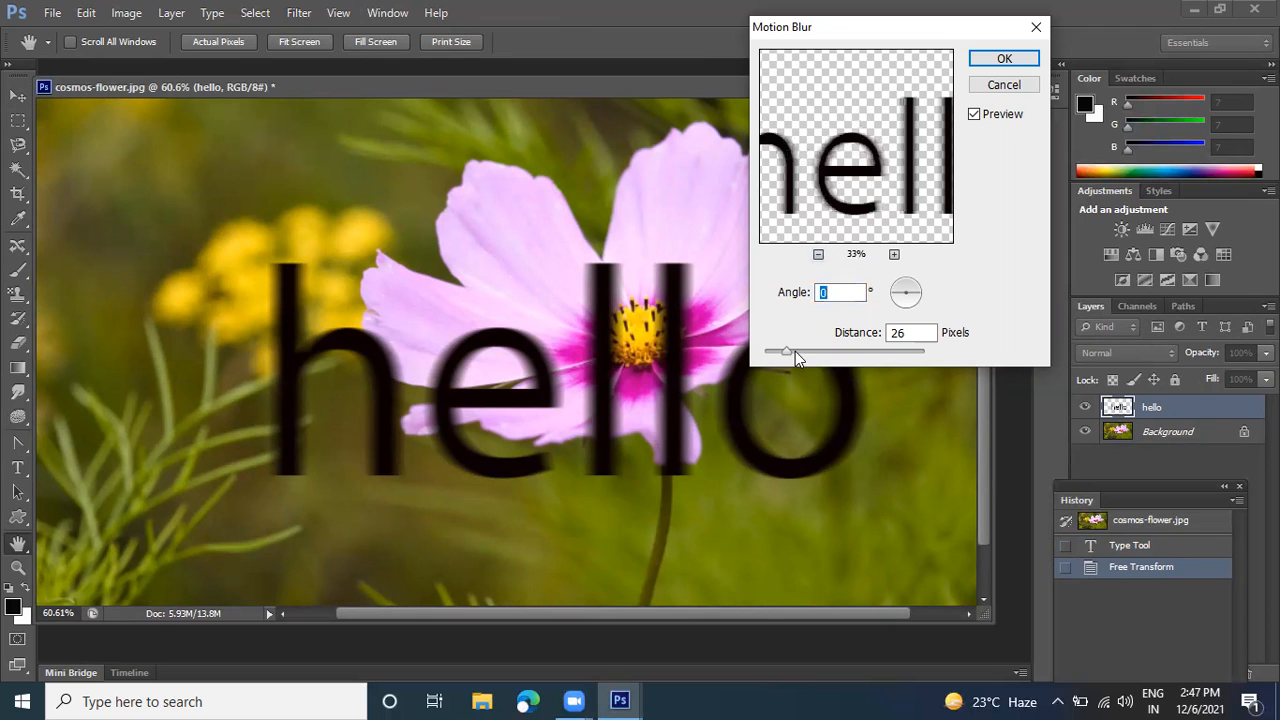
mouse_move(787, 351)
mouse_down()
mouse_move(826, 351)
mouse_move(773, 352)
mouse_up()
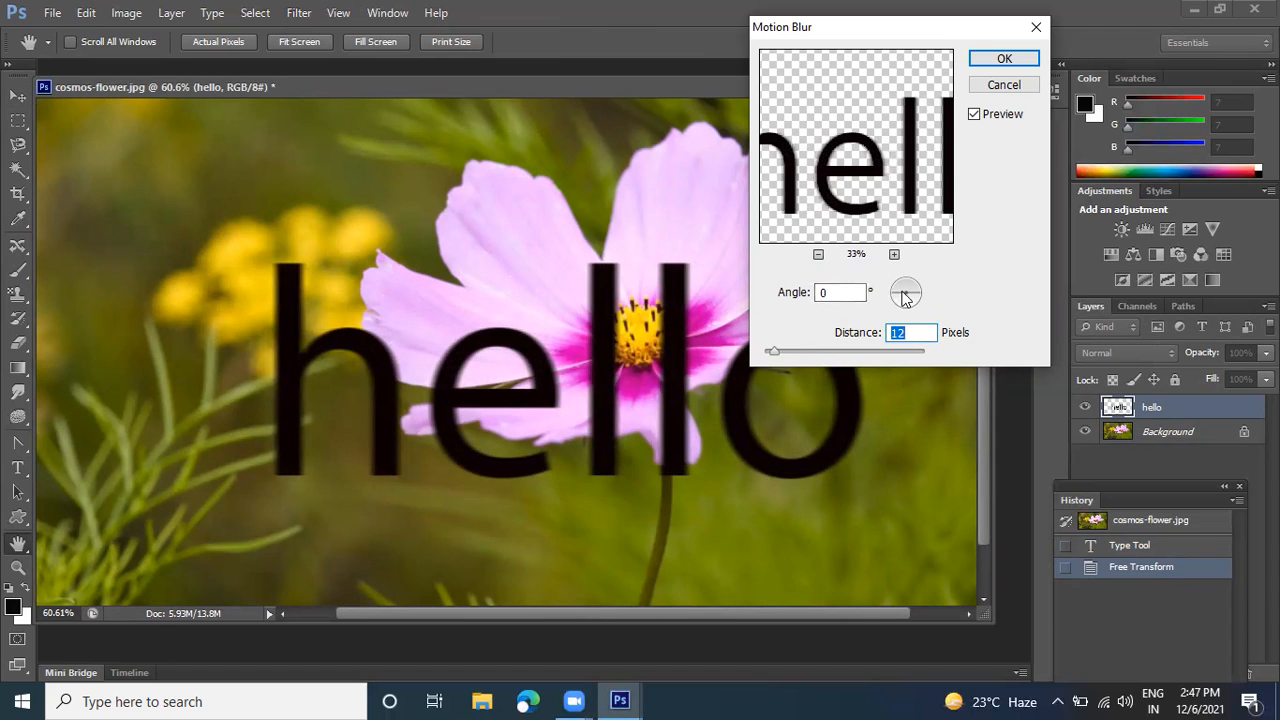
mouse_move(912, 300)
mouse_down()
mouse_move(899, 289)
mouse_move(902, 275)
mouse_move(915, 281)
mouse_up()
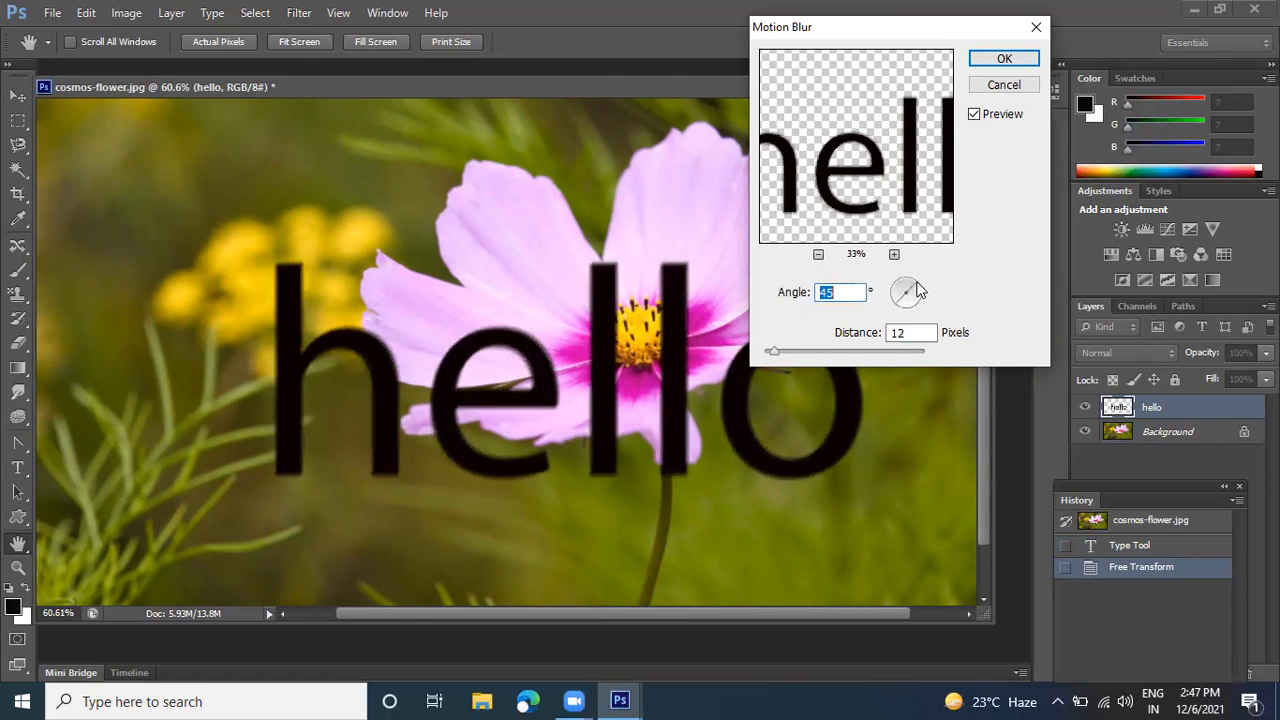
click(988, 62)
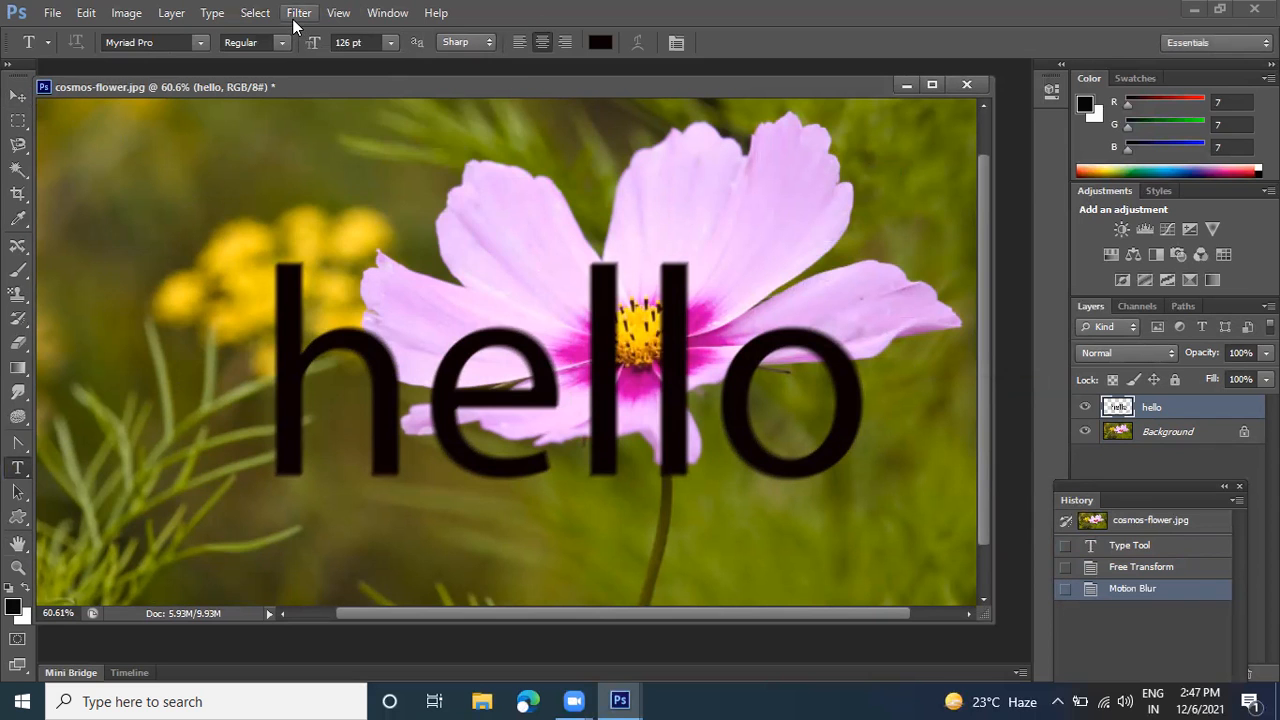
Set up a Lens Blur on the "hello" layer with radius 35, rotation 74, brightness 27, threshold 148 and noise amount 16
click(299, 13)
mouse_move(375, 205)
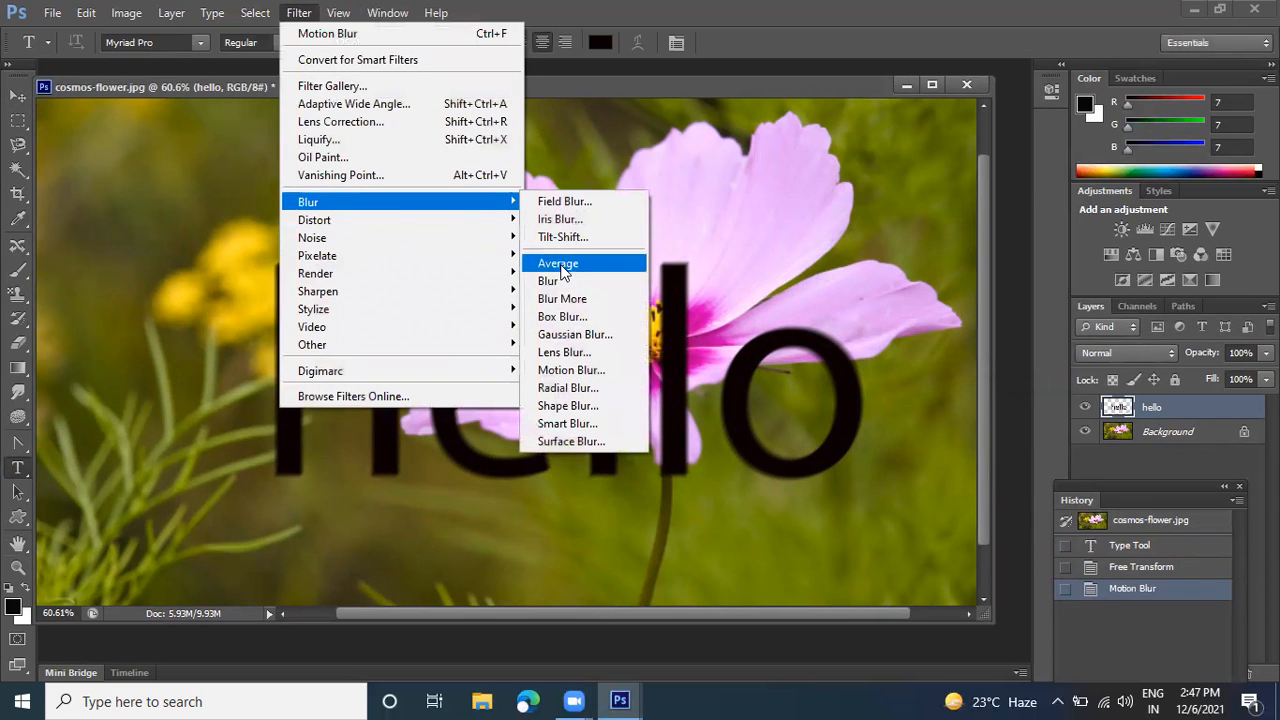
click(566, 353)
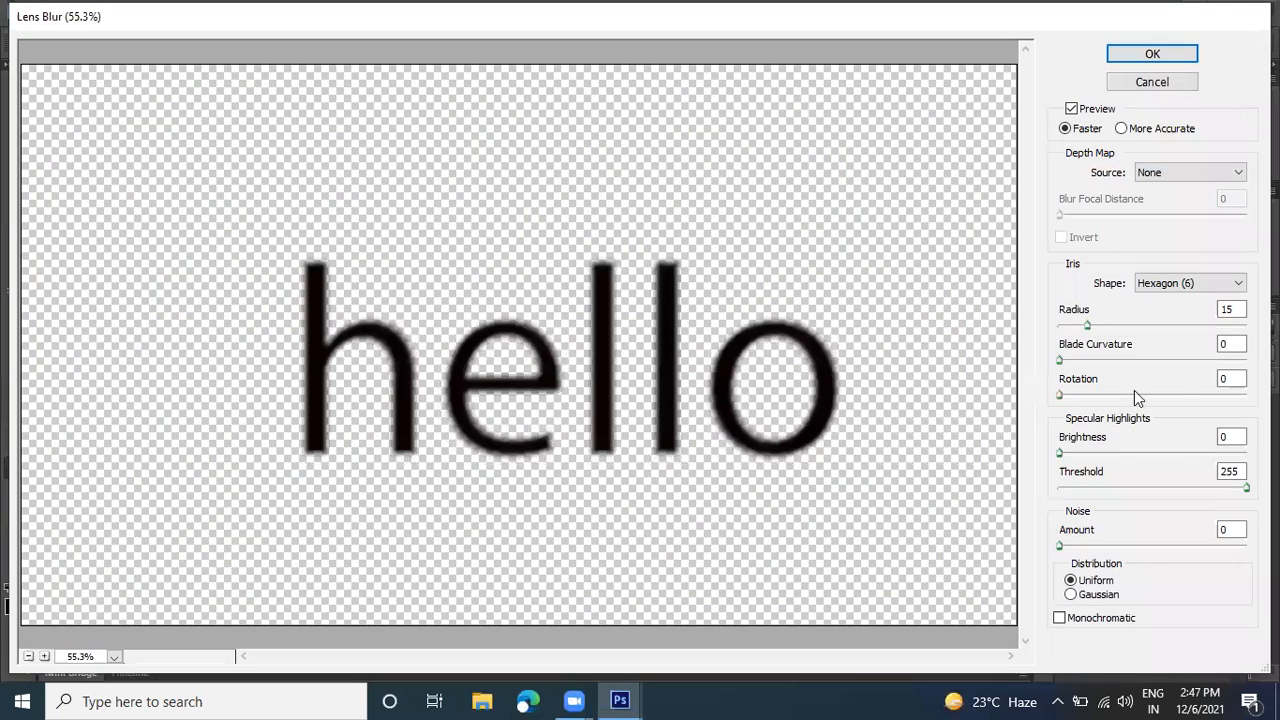
drag(1083, 326, 1124, 326)
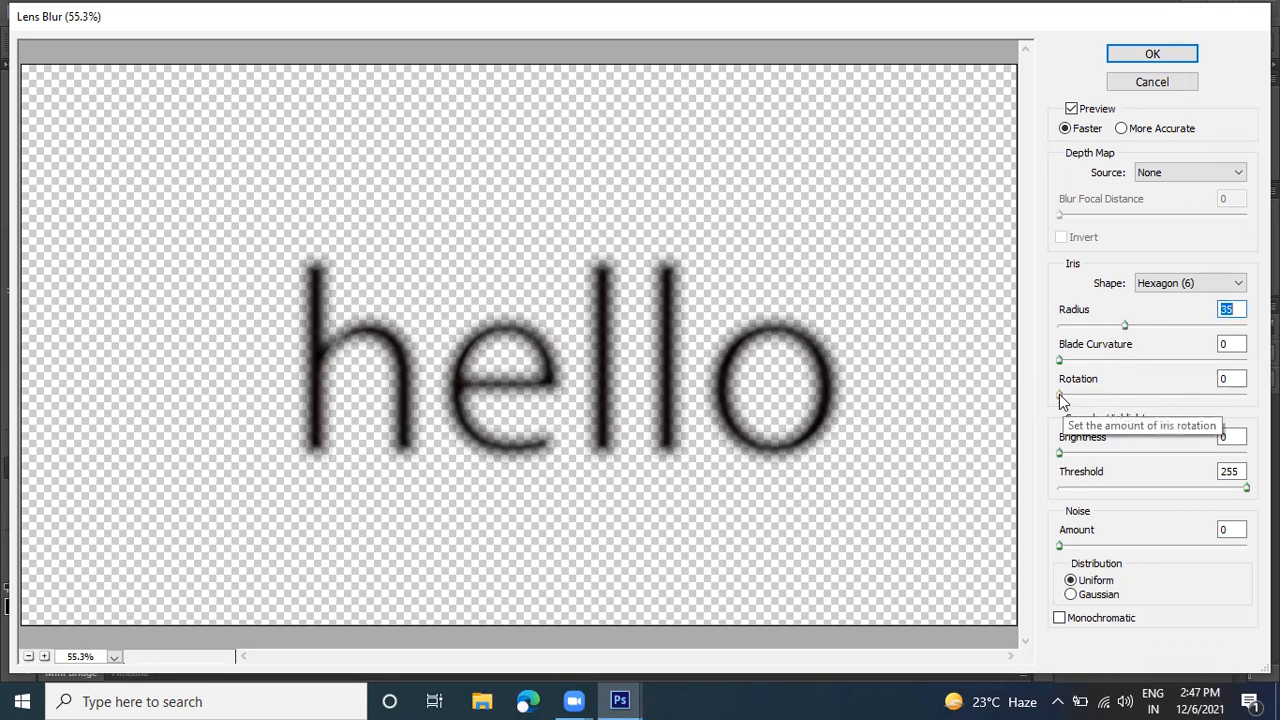
drag(1059, 394, 1097, 394)
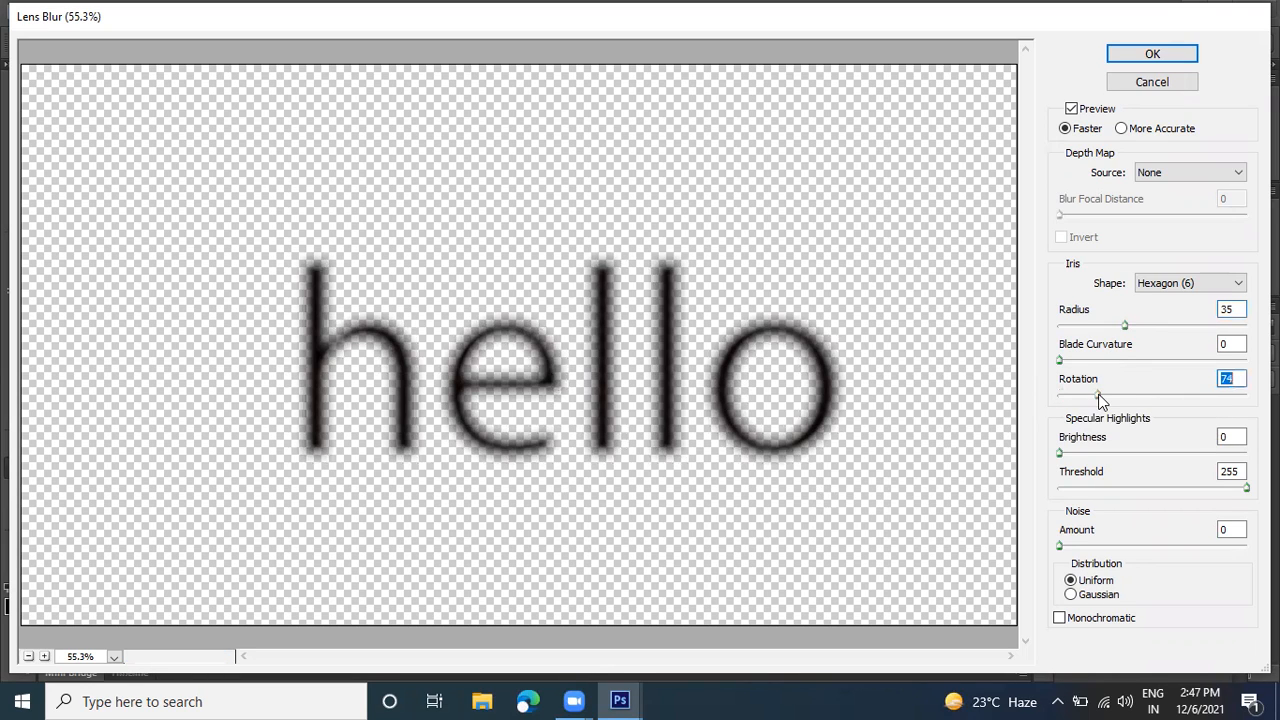
click(1059, 452)
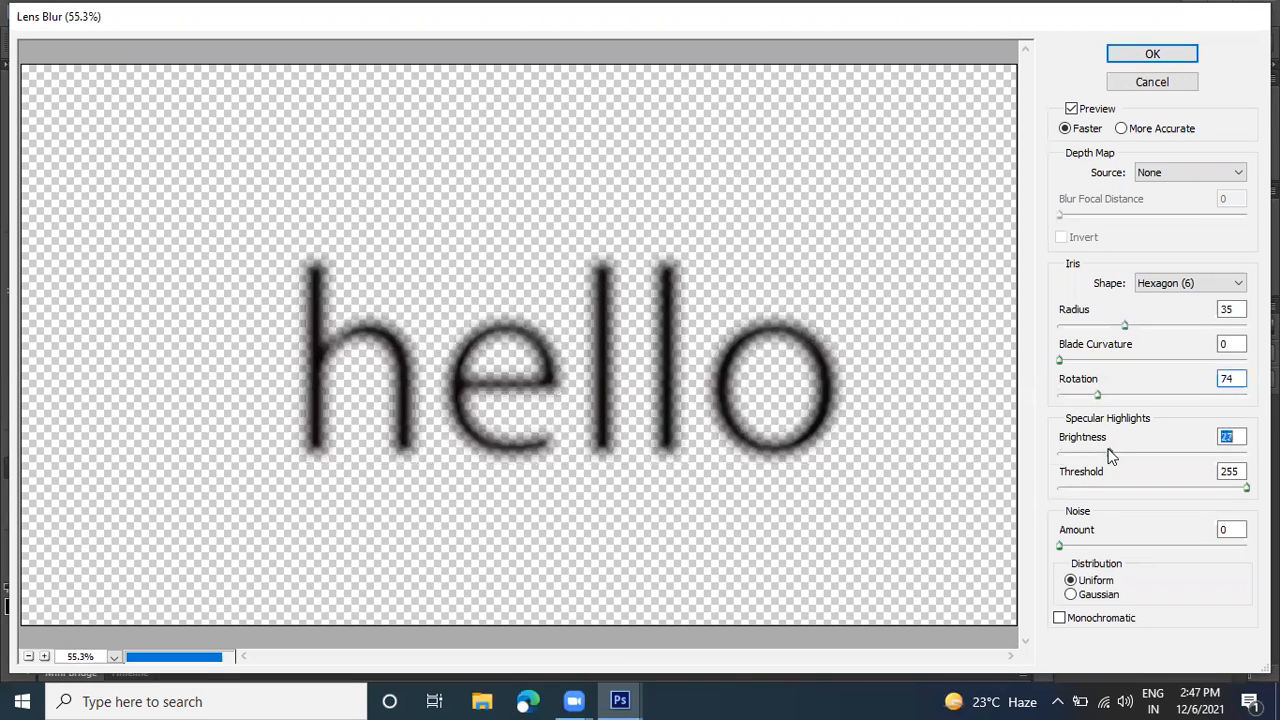
click(1244, 488)
drag(1218, 494, 1167, 492)
drag(1062, 546, 1090, 550)
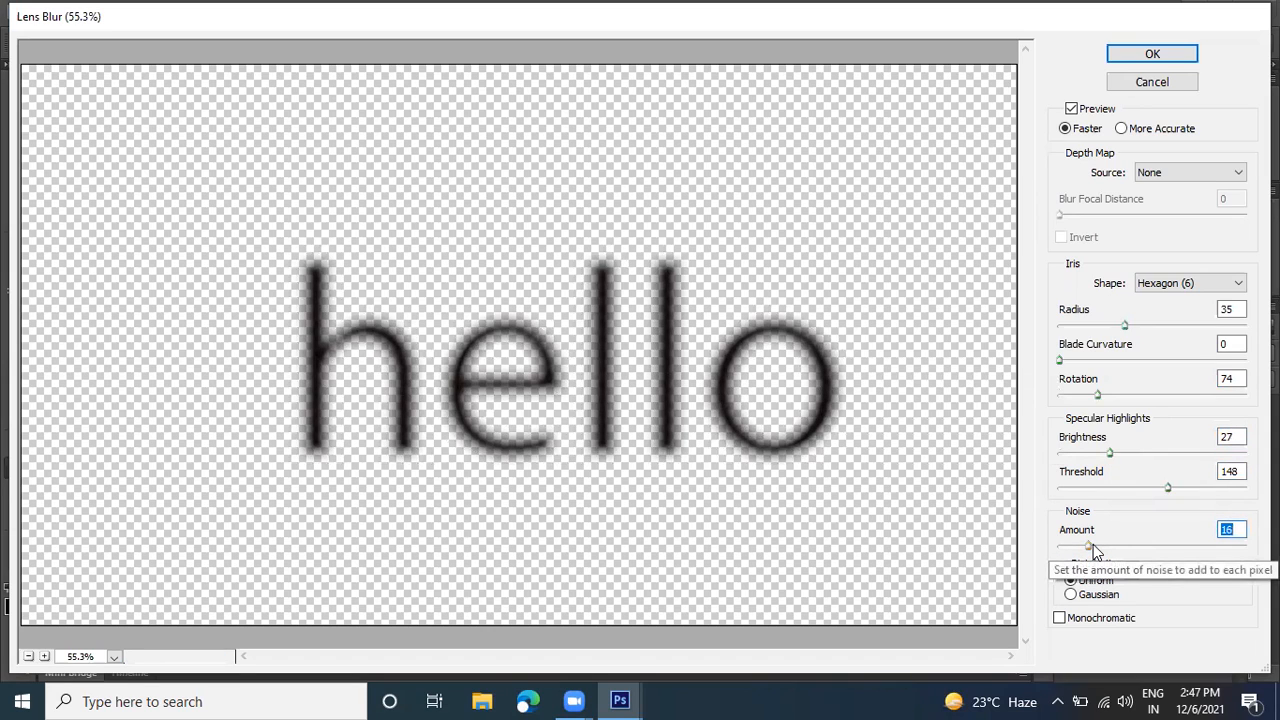
Try Transparency as the Lens Blur depth map source, switch it to Layer Mask and apply the filter
click(1168, 171)
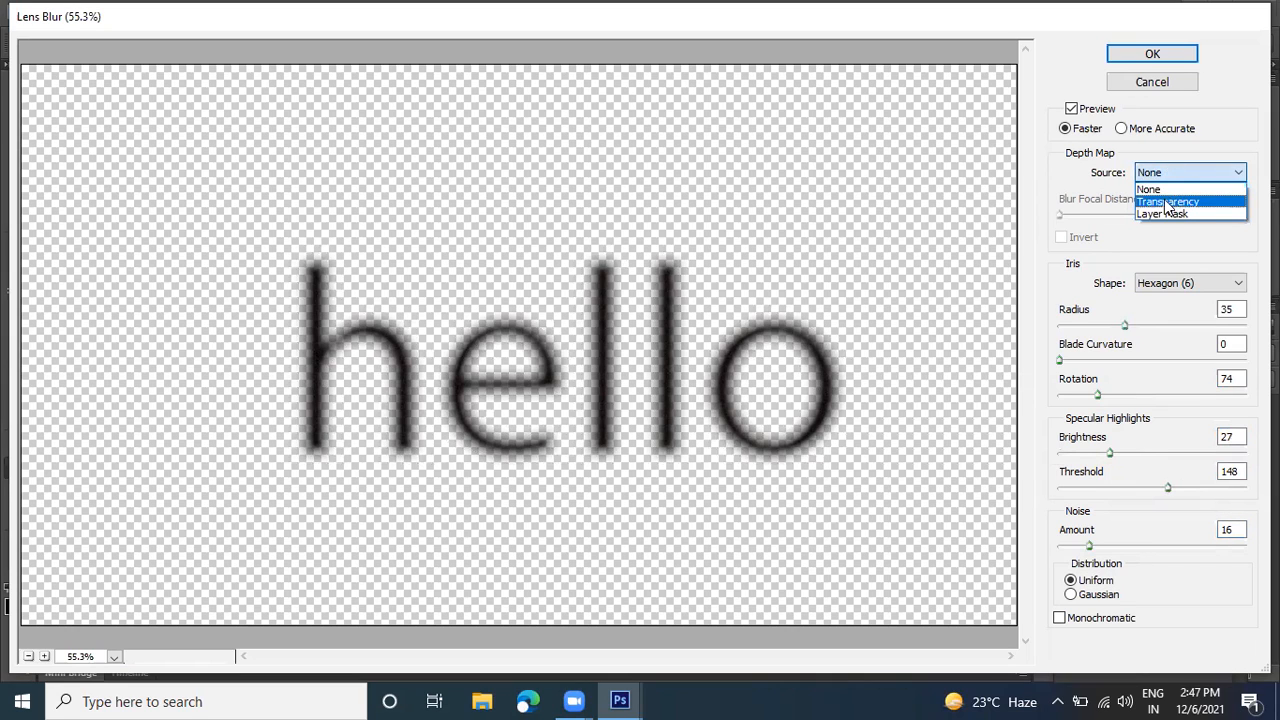
click(1164, 201)
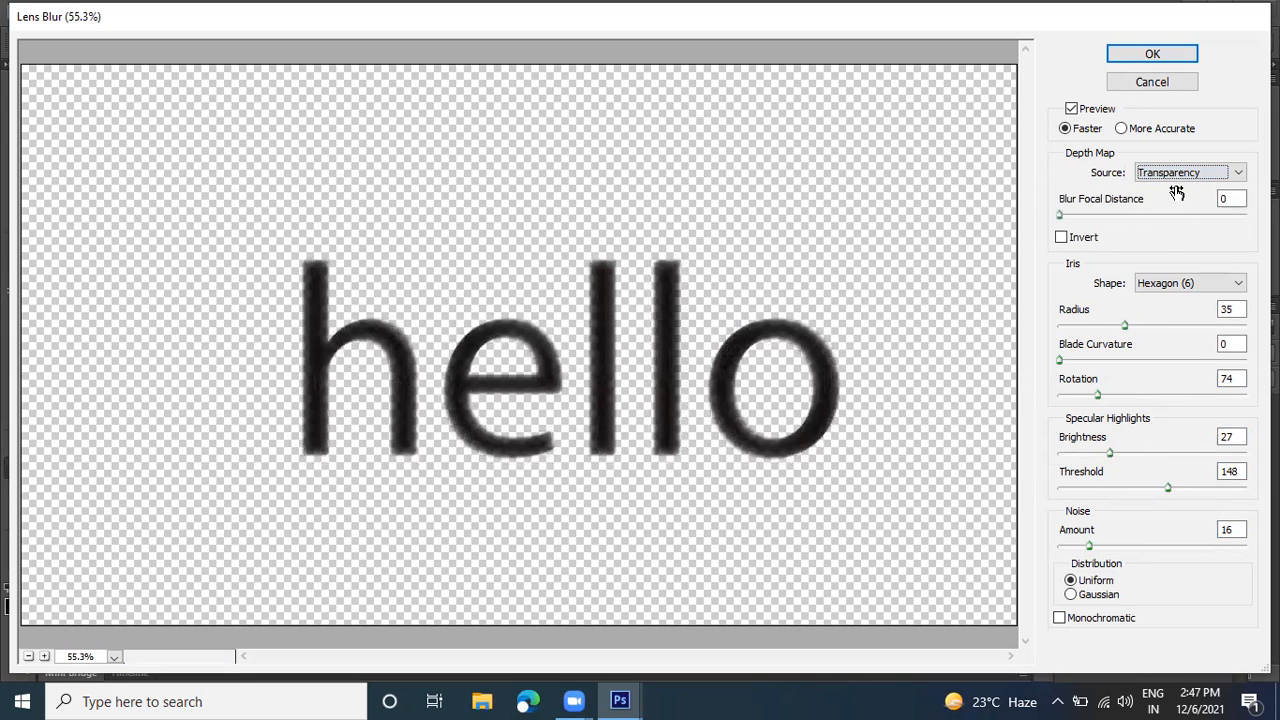
click(1185, 174)
click(1181, 210)
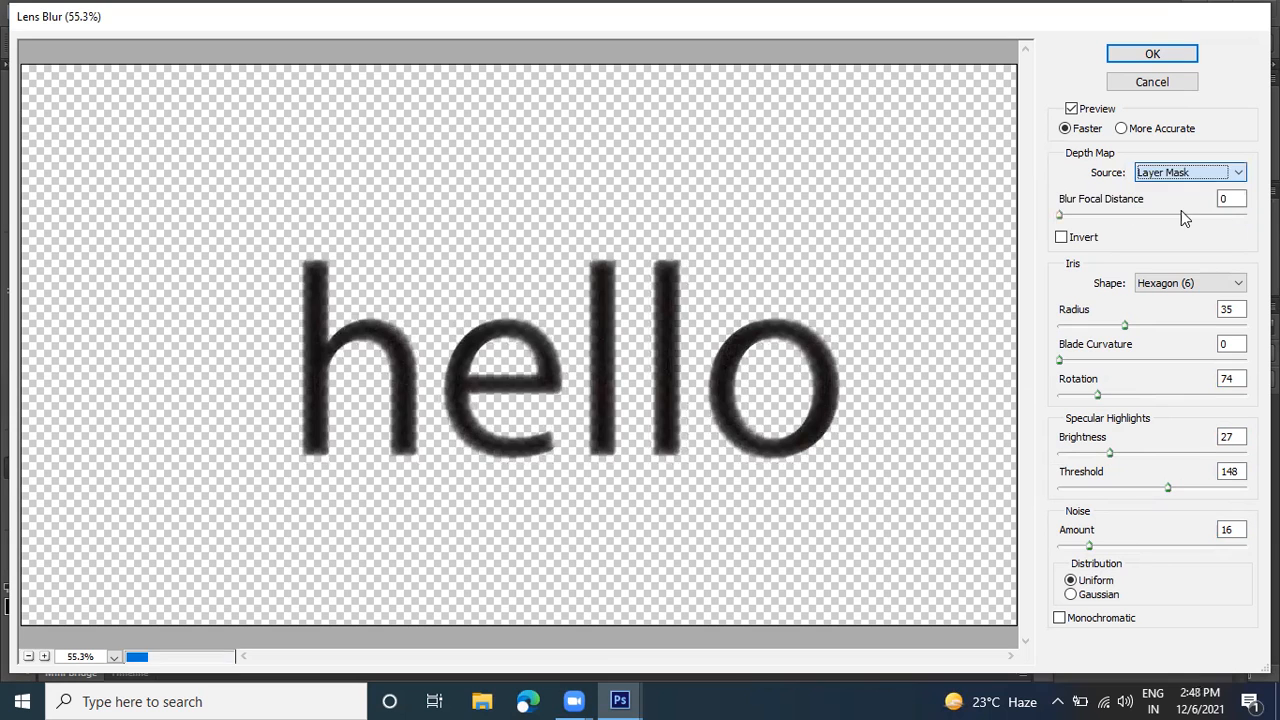
click(1134, 54)
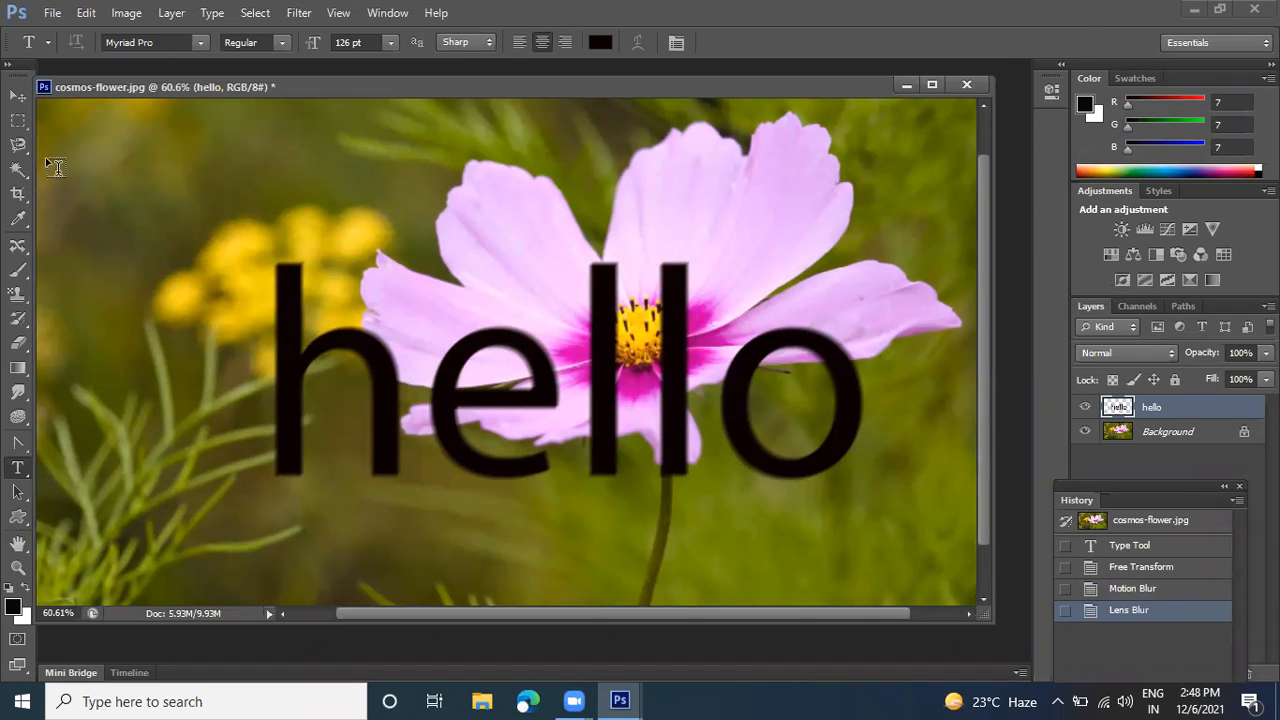
Try moving the "hello" layer slightly up and to the left, and undo the move
click(18, 97)
drag(307, 317, 282, 275)
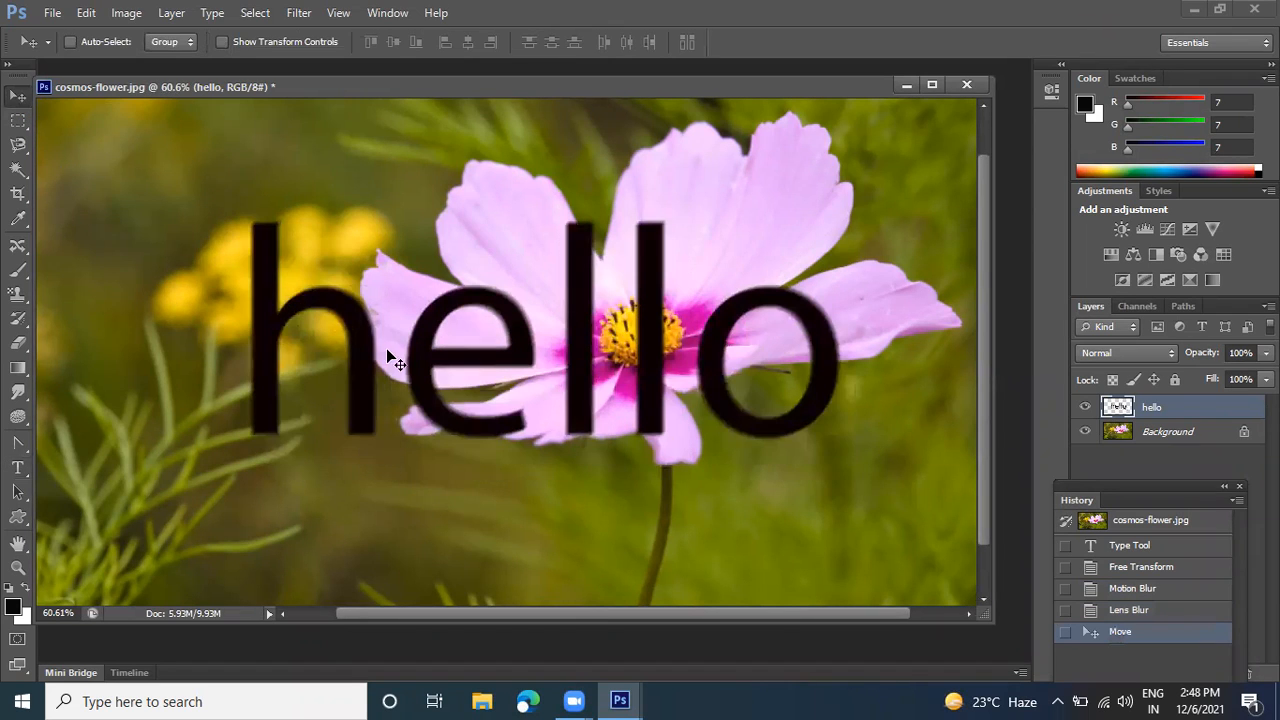
key(ctrl+z)
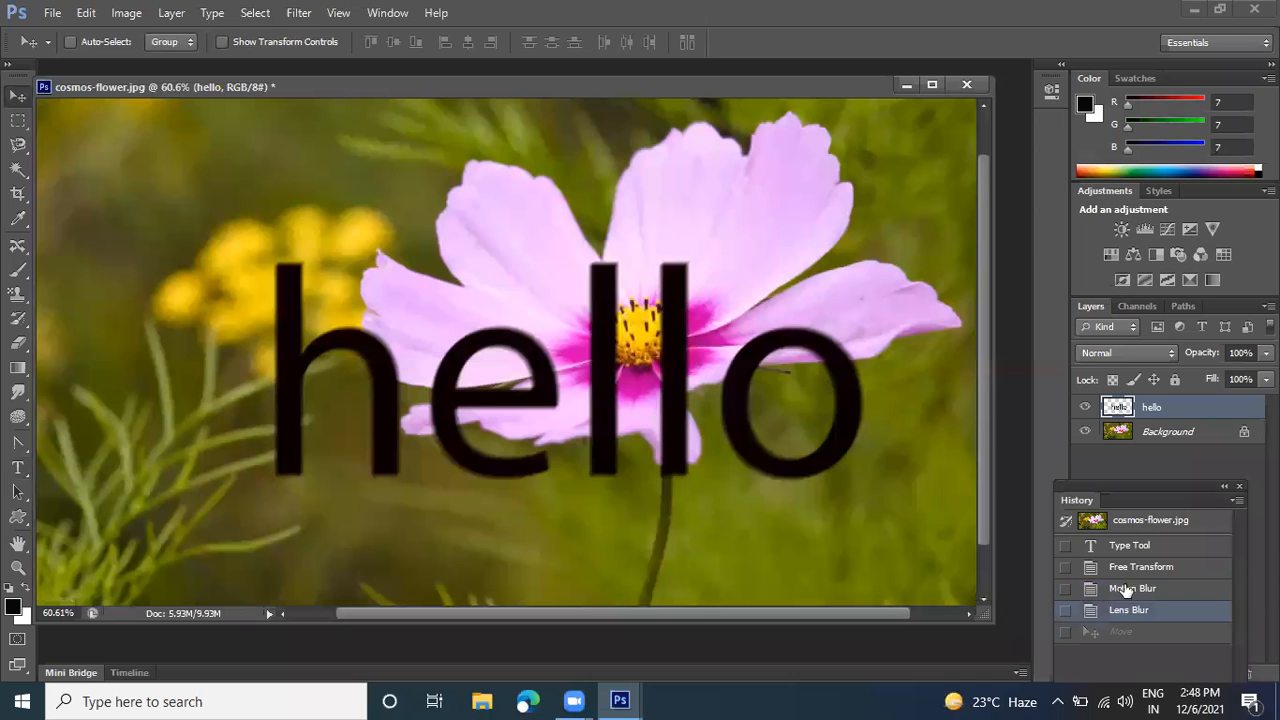
Apply a Gaussian Blur with an increased radius to the "hello" layer
click(299, 12)
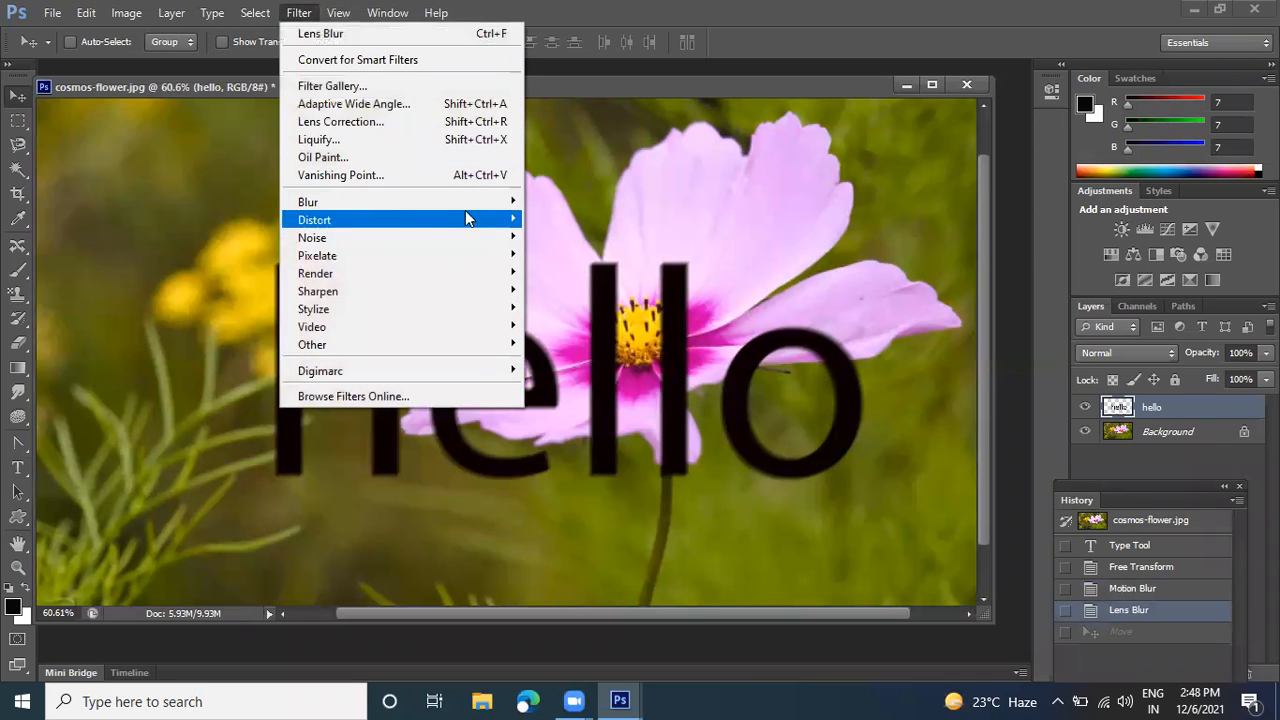
mouse_move(480, 203)
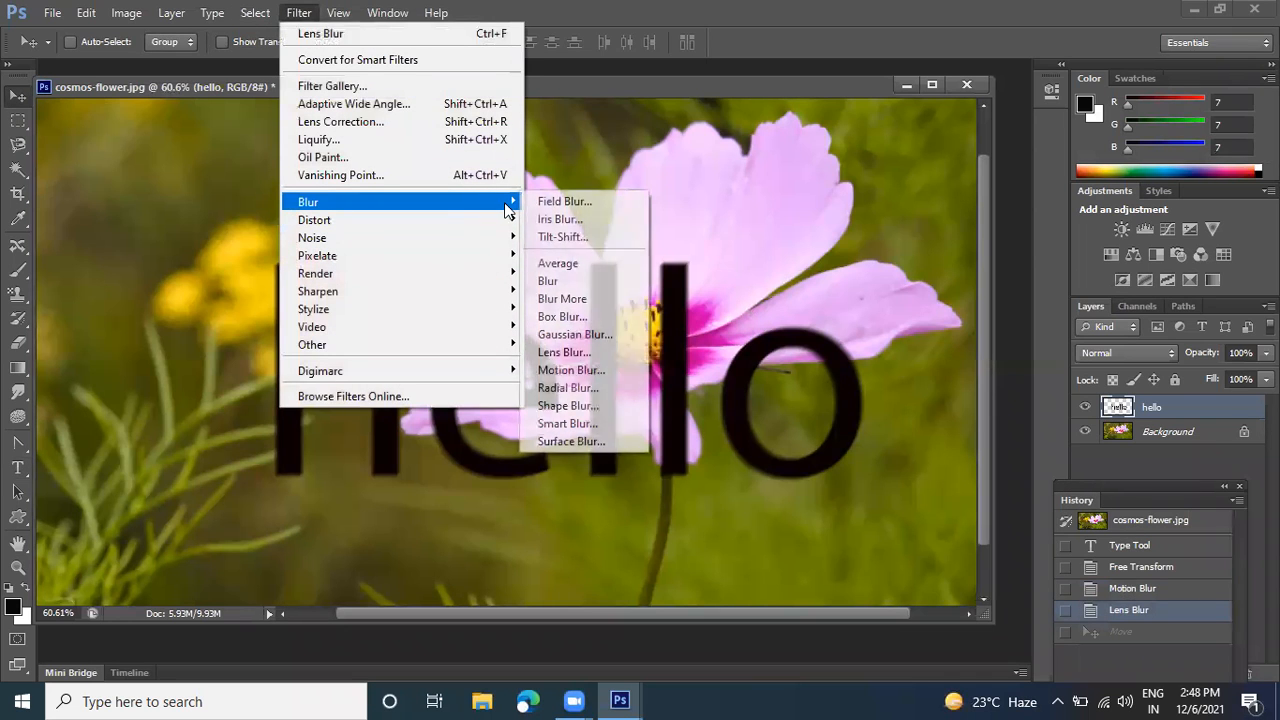
click(576, 334)
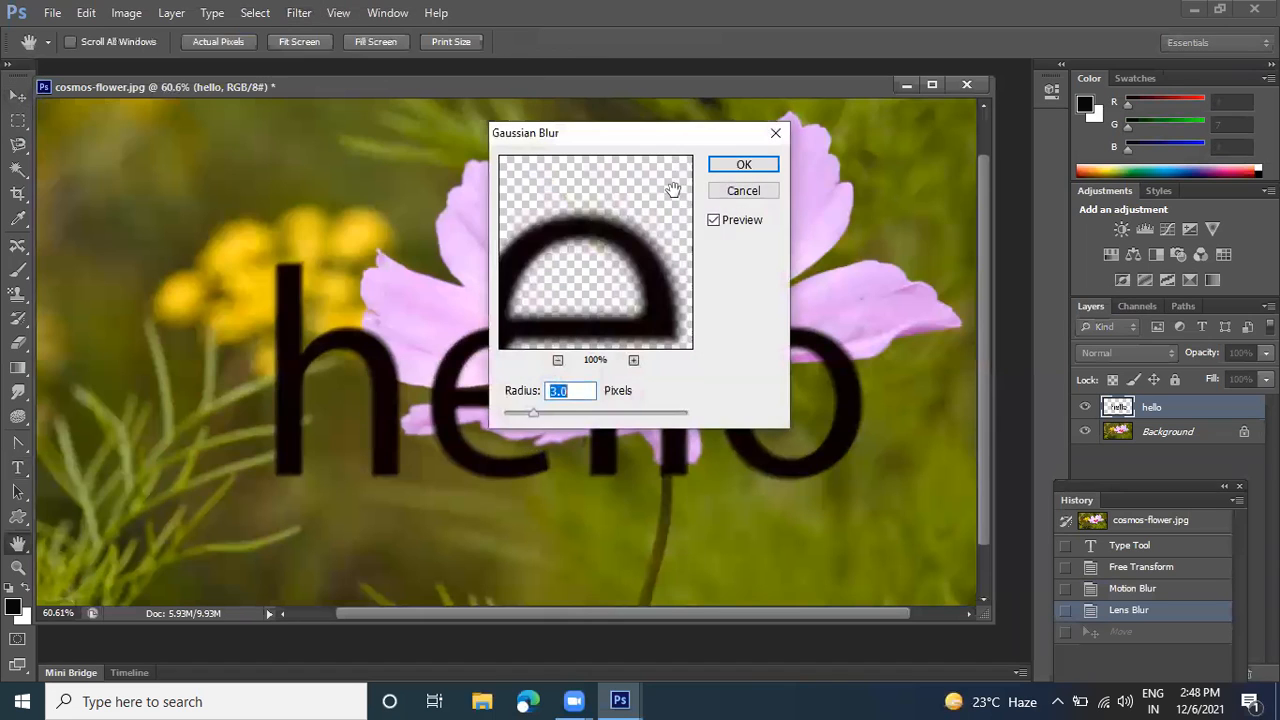
drag(675, 139, 789, 114)
drag(645, 388, 692, 388)
click(855, 142)
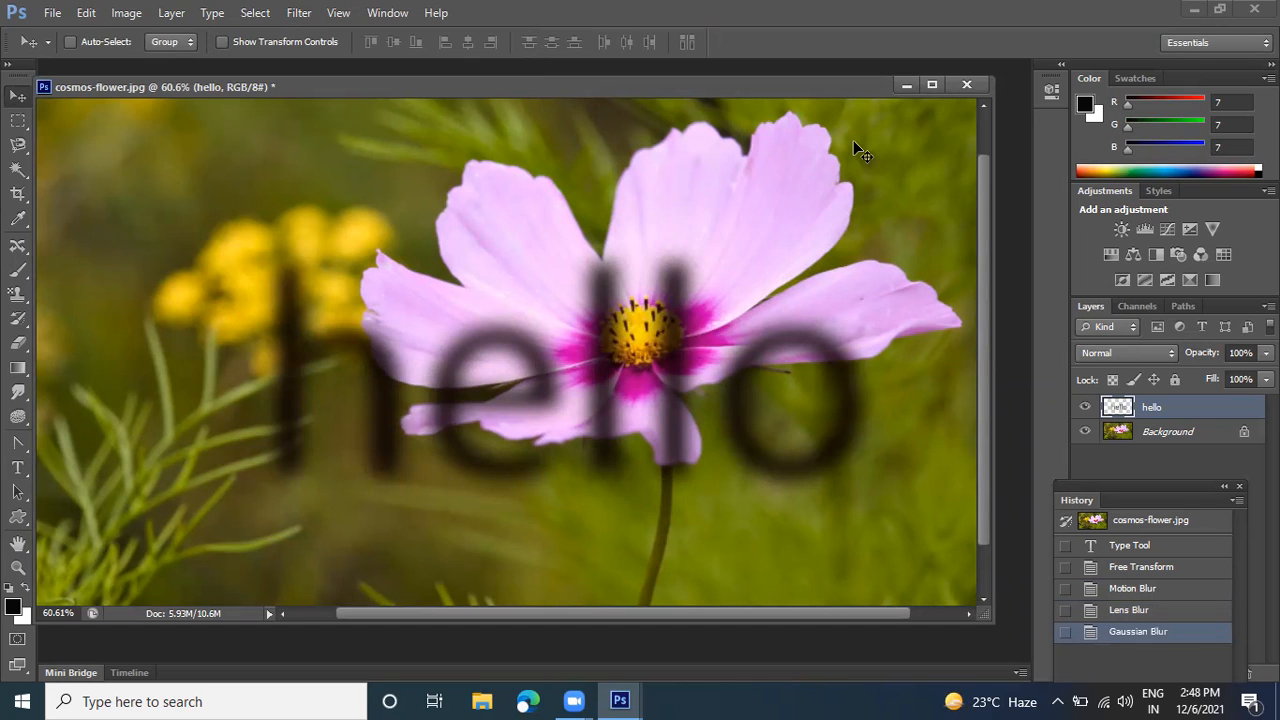
Revert the image to the Free Transform history state and move the "hello" text slightly up and to the left
click(1136, 568)
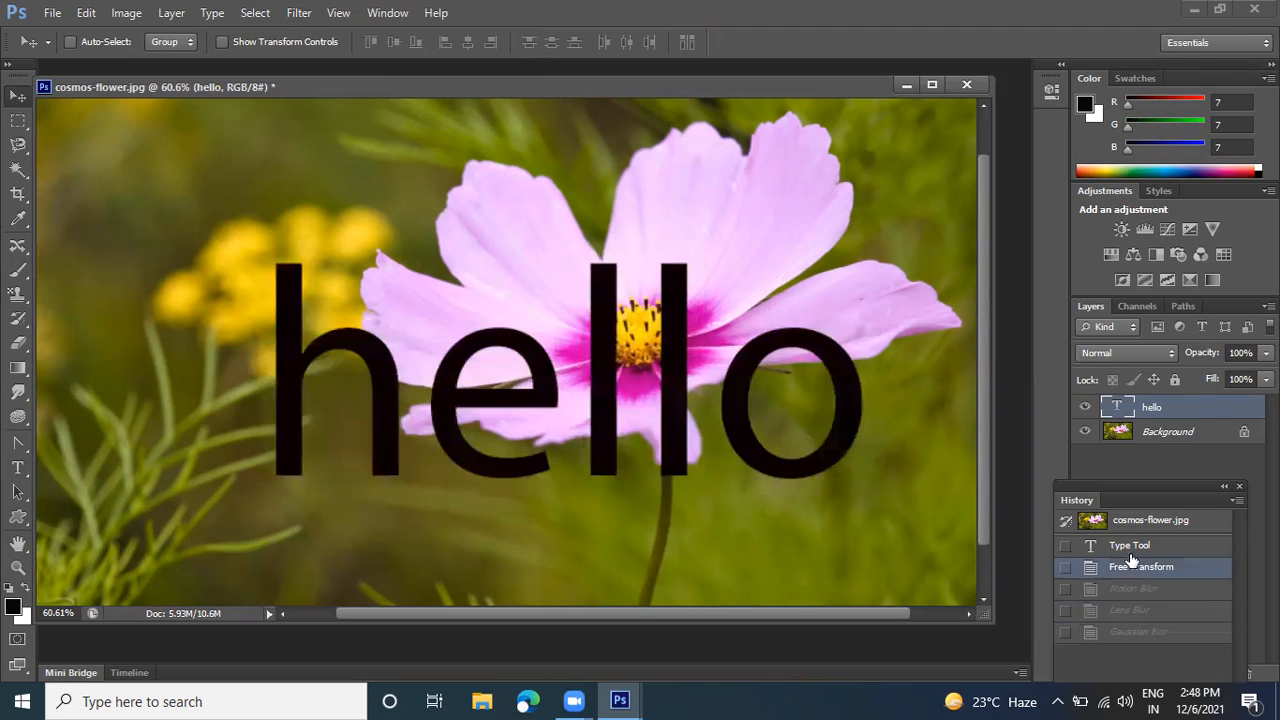
click(1133, 548)
click(1158, 567)
drag(686, 348, 630, 318)
Rasterize the "hello" text layer and apply a Box Blur with a radius of 20 pixels
click(299, 13)
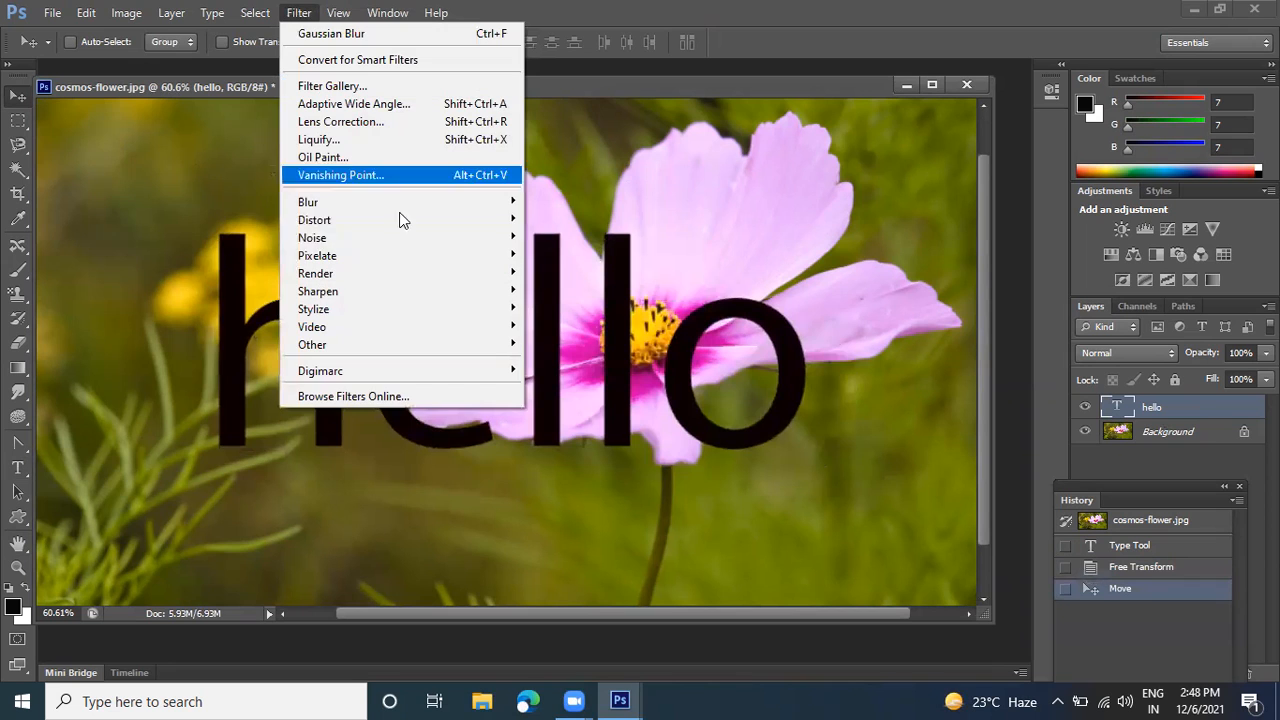
mouse_move(488, 204)
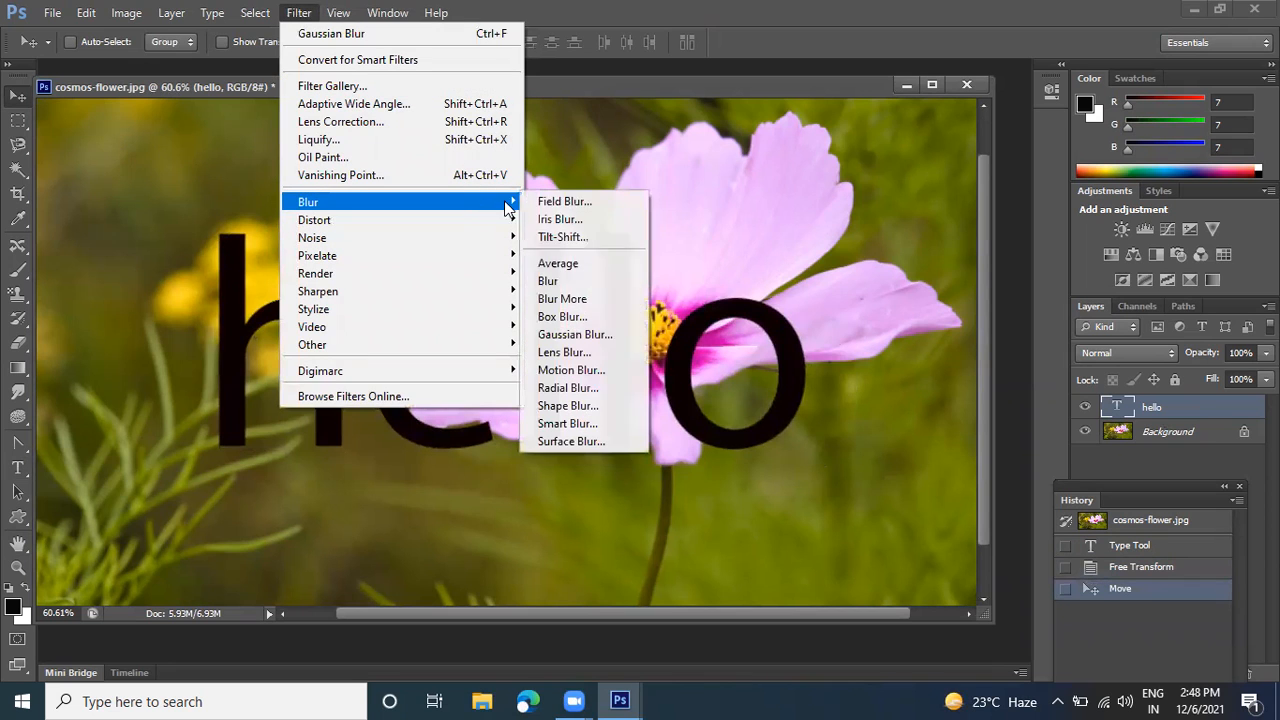
click(560, 316)
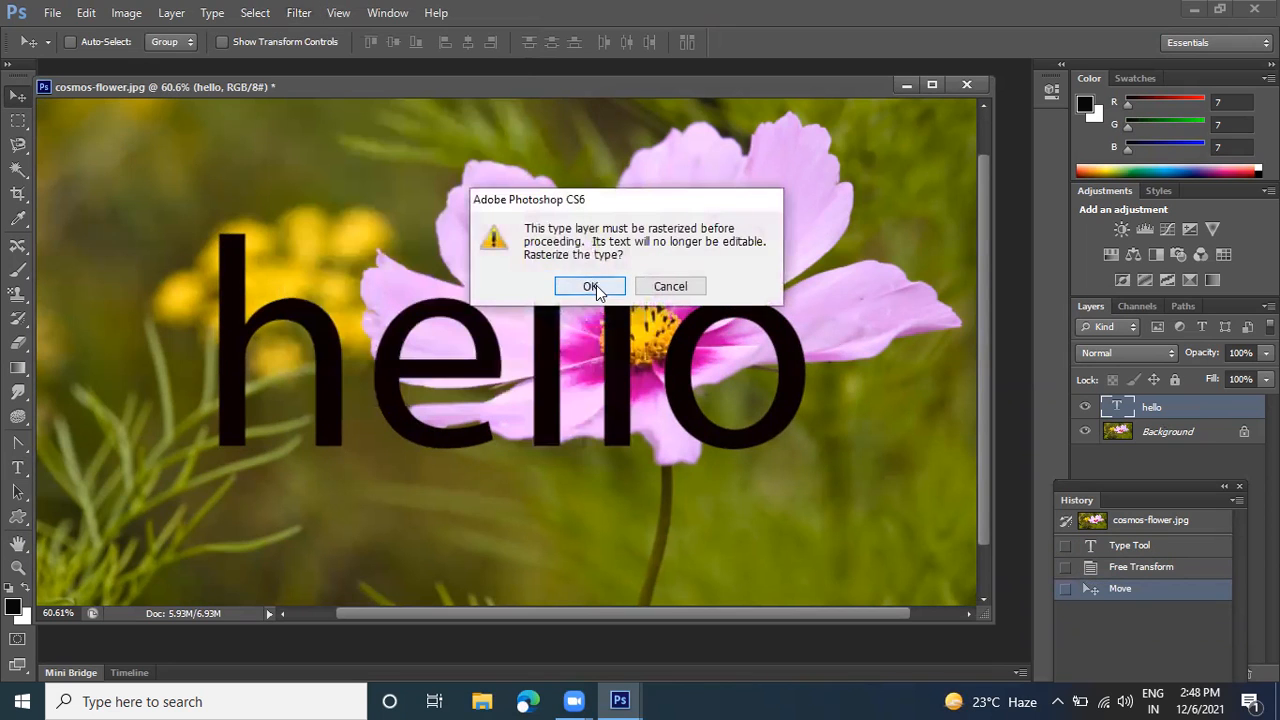
click(591, 287)
drag(557, 419, 519, 412)
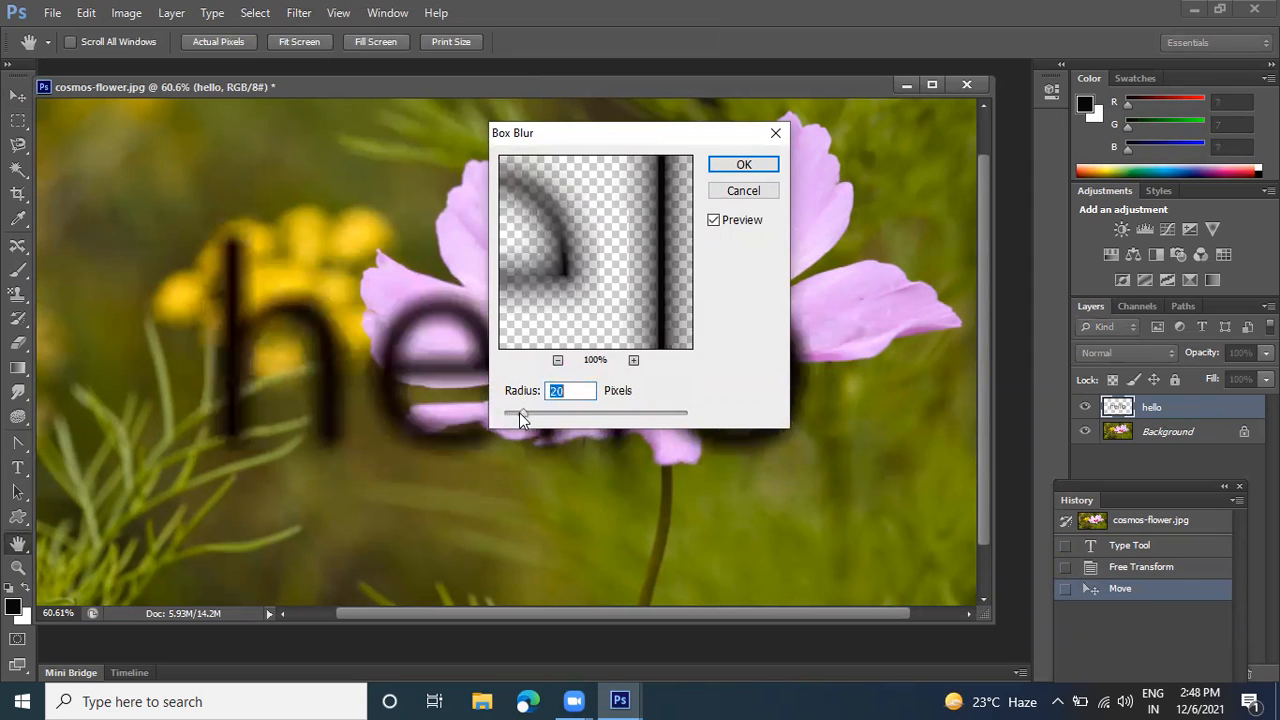
click(737, 168)
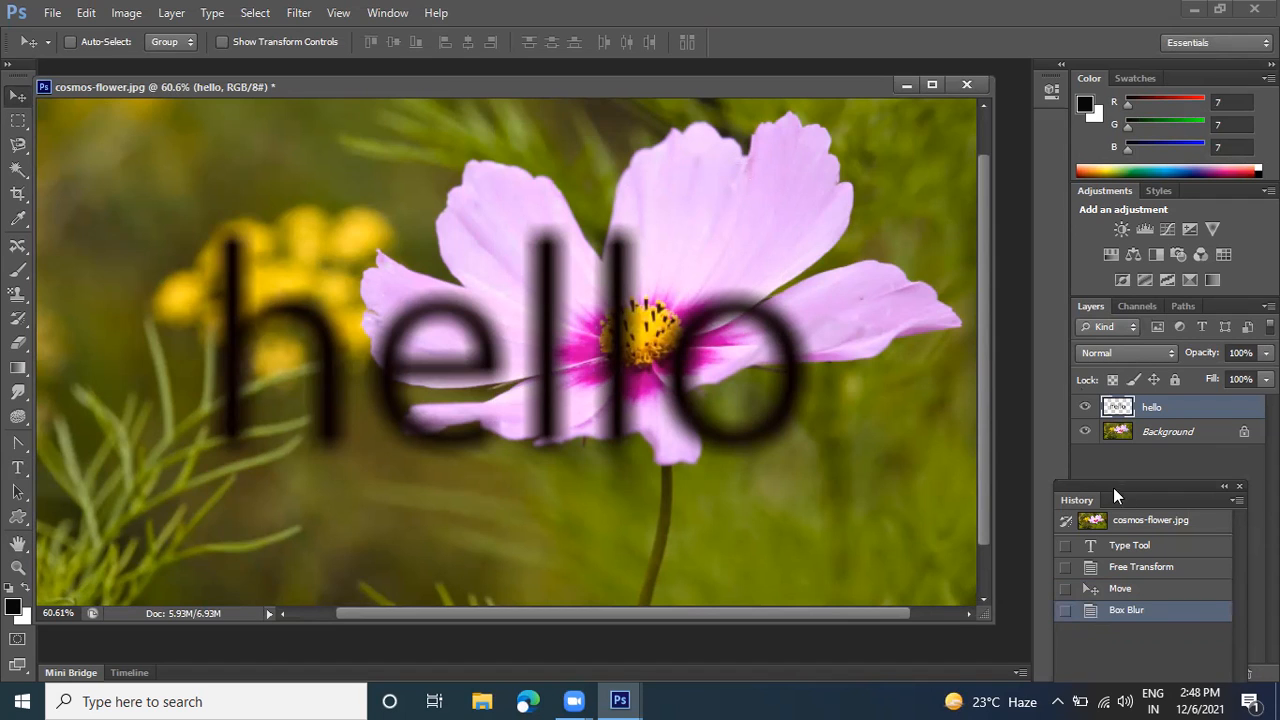
Revert the image to the Type Tool history state and move the "hello" text down over the middle of the flower
click(1110, 546)
drag(598, 320, 710, 468)
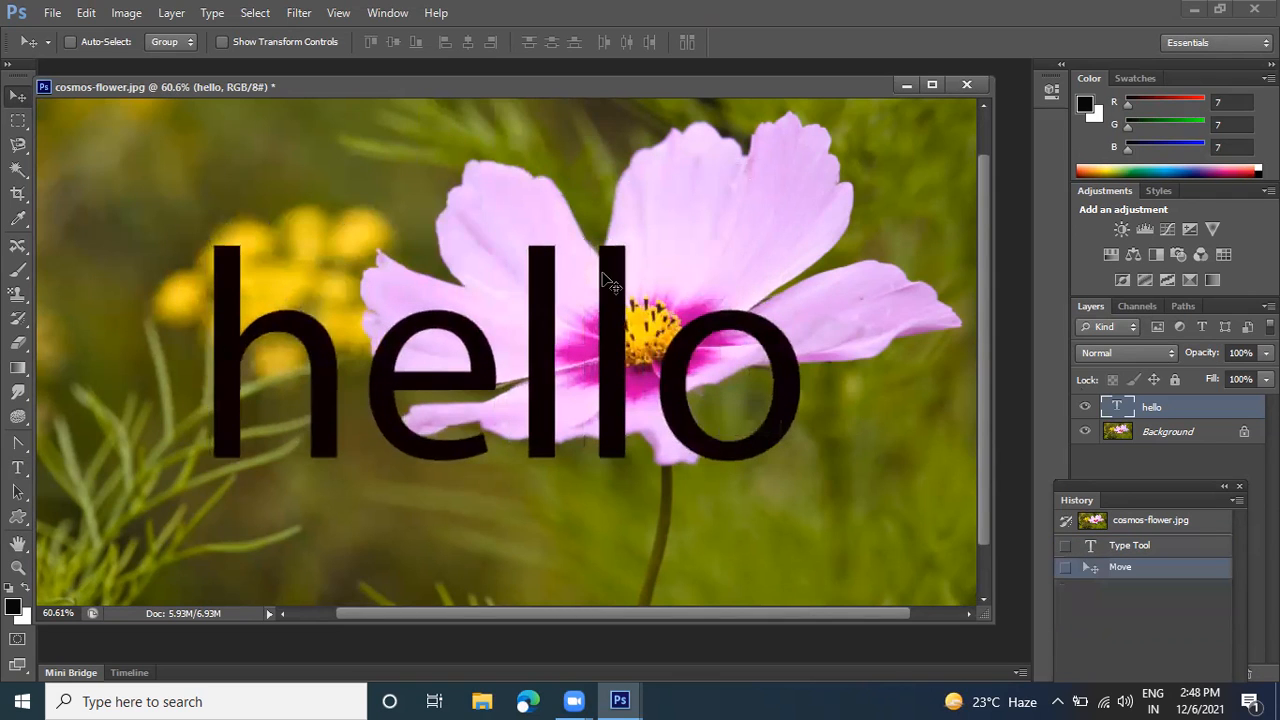
Rasterize the "hello" text, apply the Average blur to it, and revert to the history state before the filter
click(299, 12)
mouse_move(383, 208)
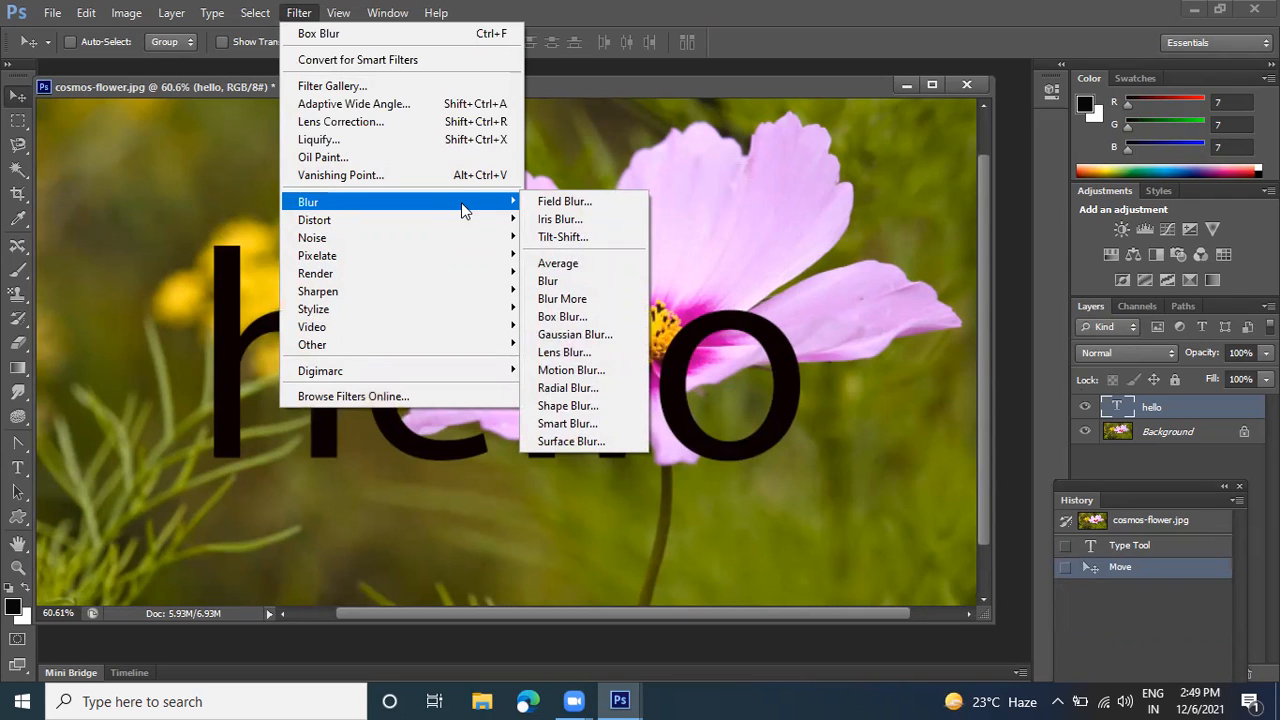
click(566, 265)
click(600, 290)
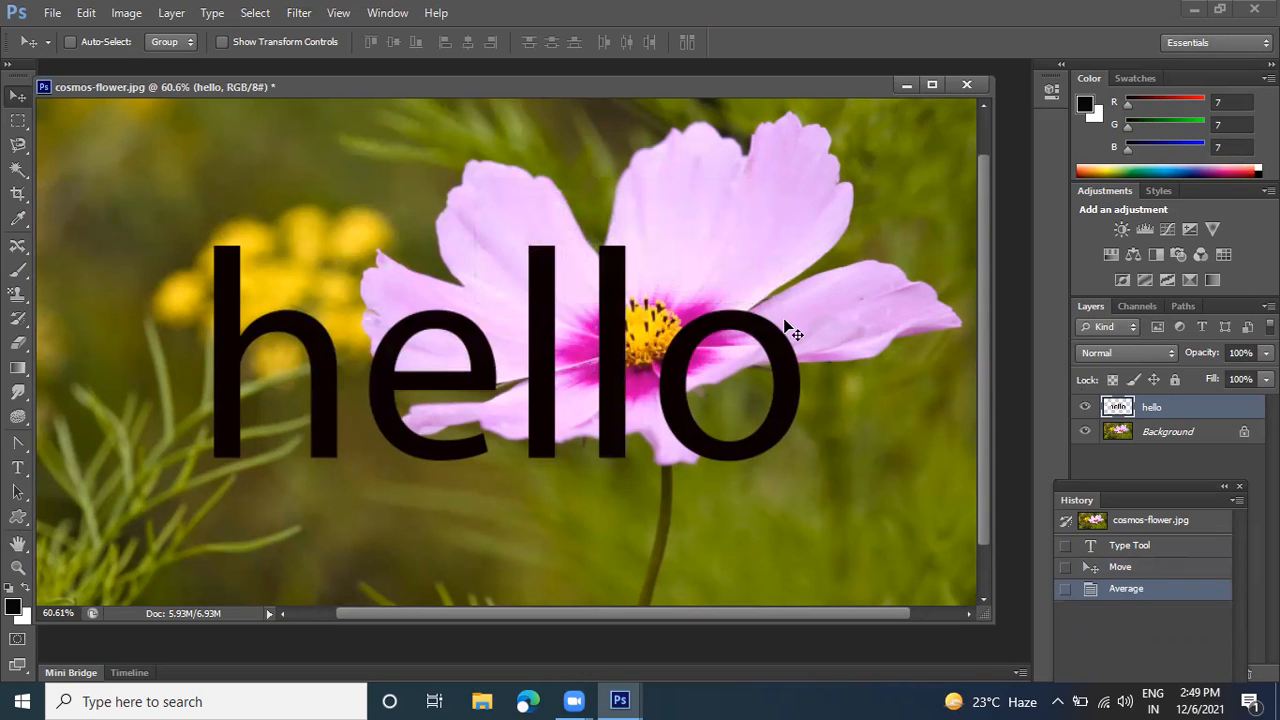
click(1118, 567)
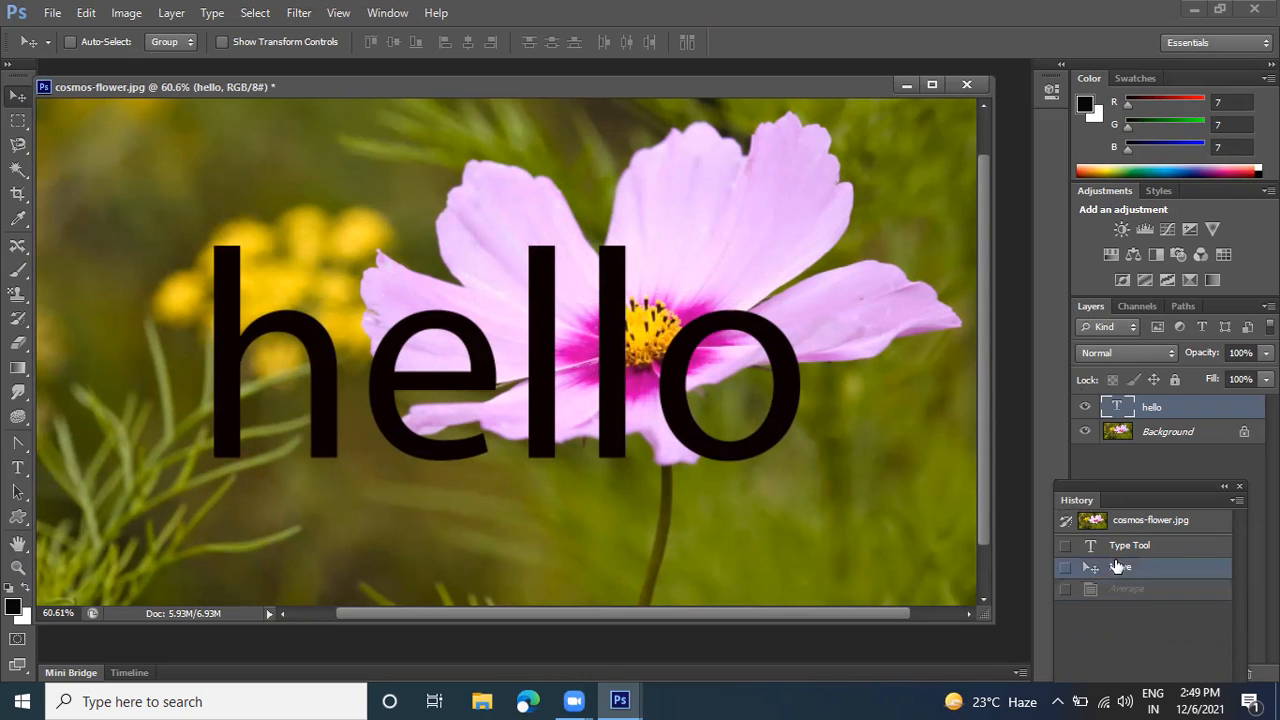
Rasterize the "hello" text and apply a Field Blur of 15 px with Light Bokeh at 11%
click(298, 12)
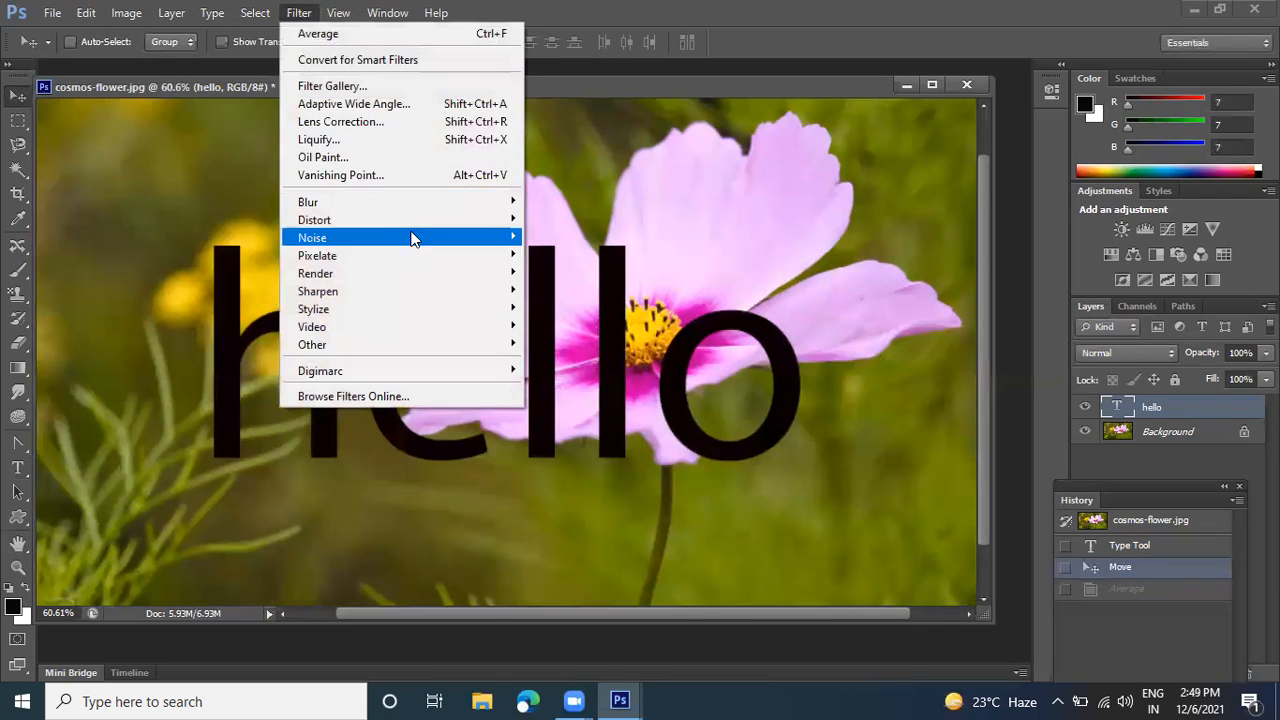
mouse_move(432, 205)
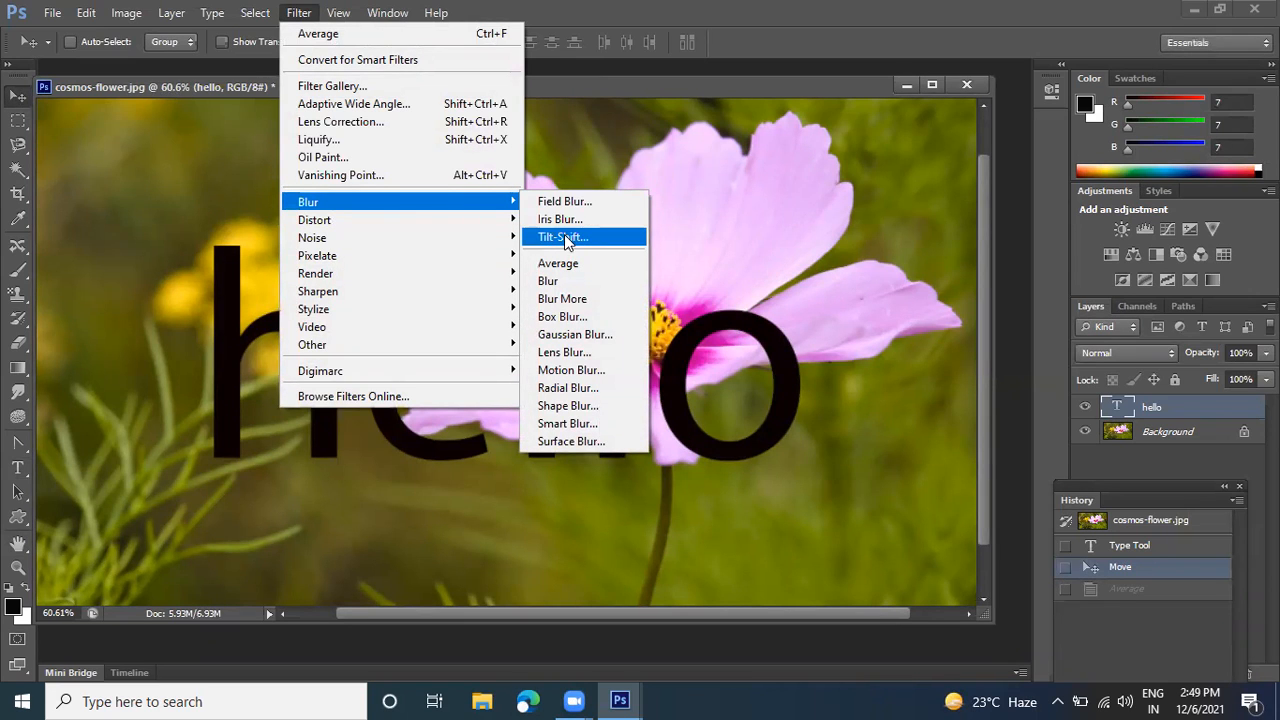
click(575, 205)
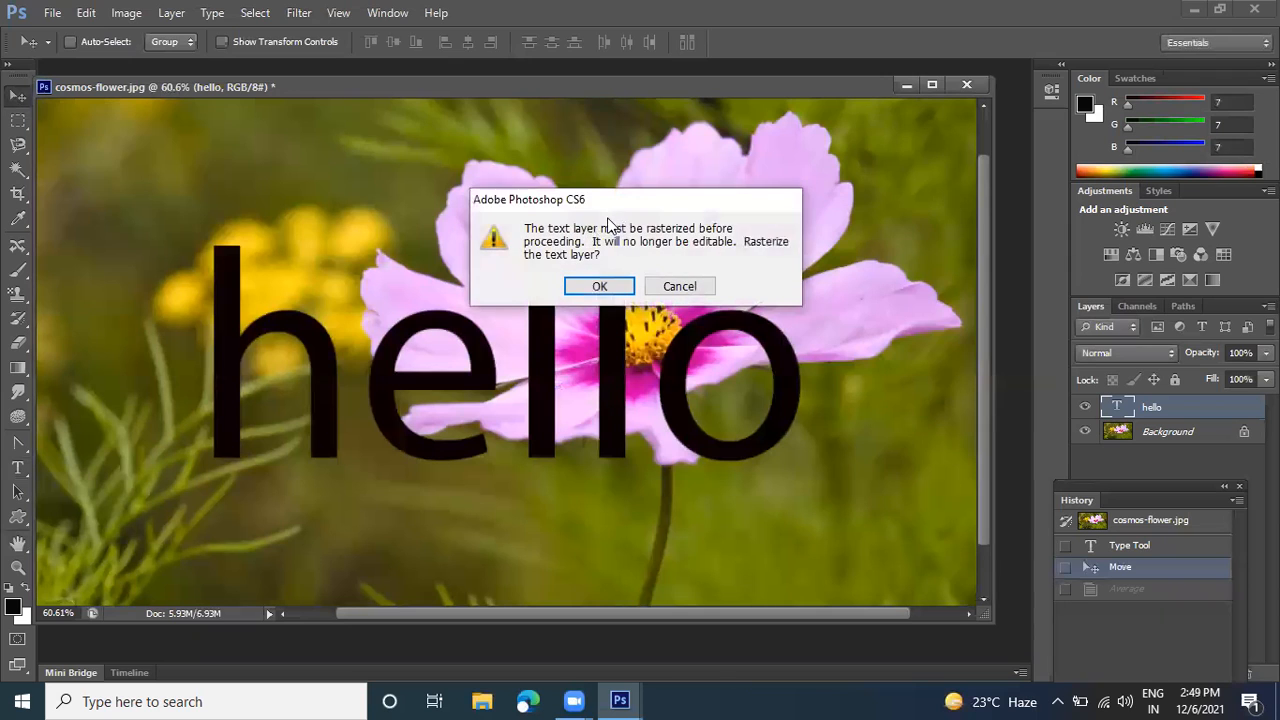
click(595, 288)
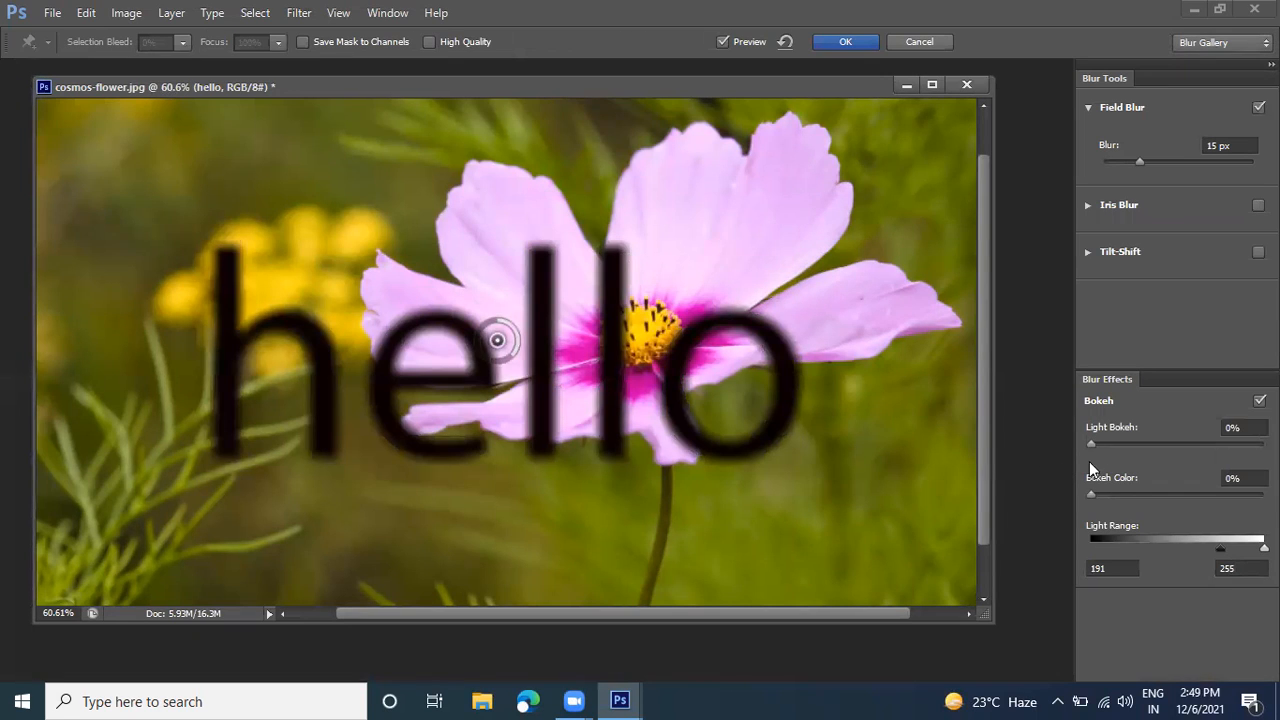
drag(1089, 448, 1109, 448)
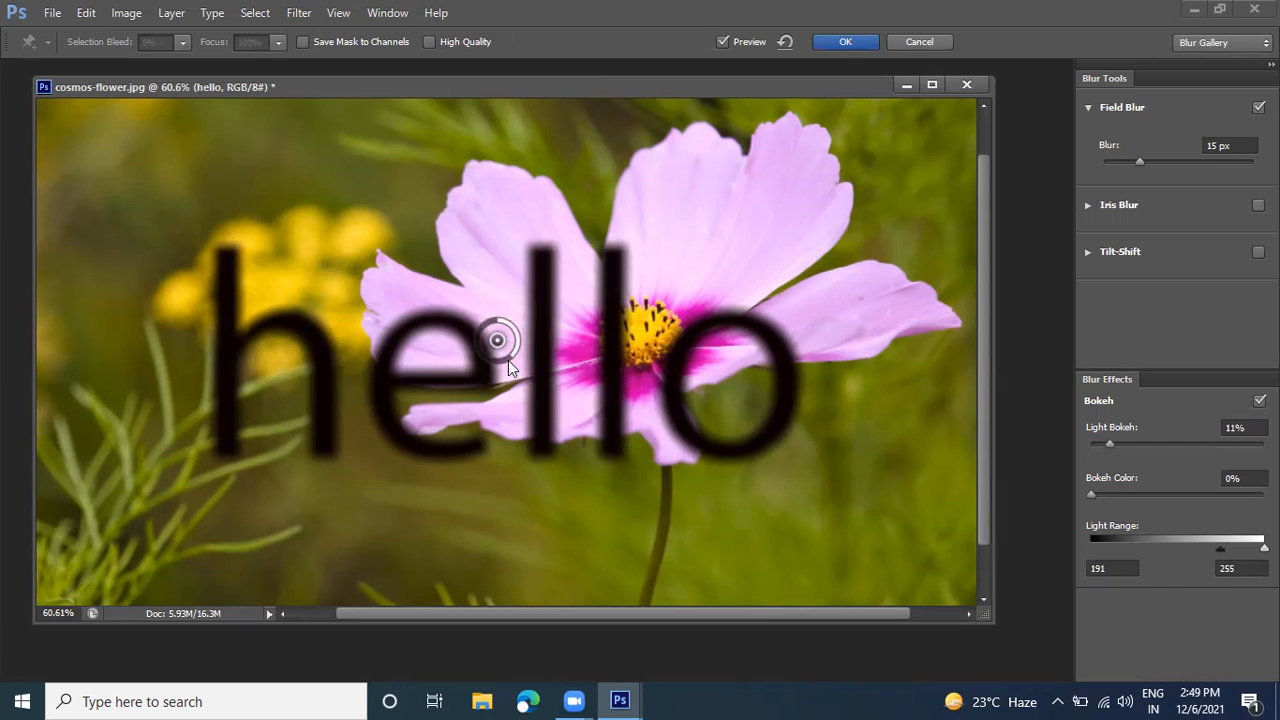
click(840, 43)
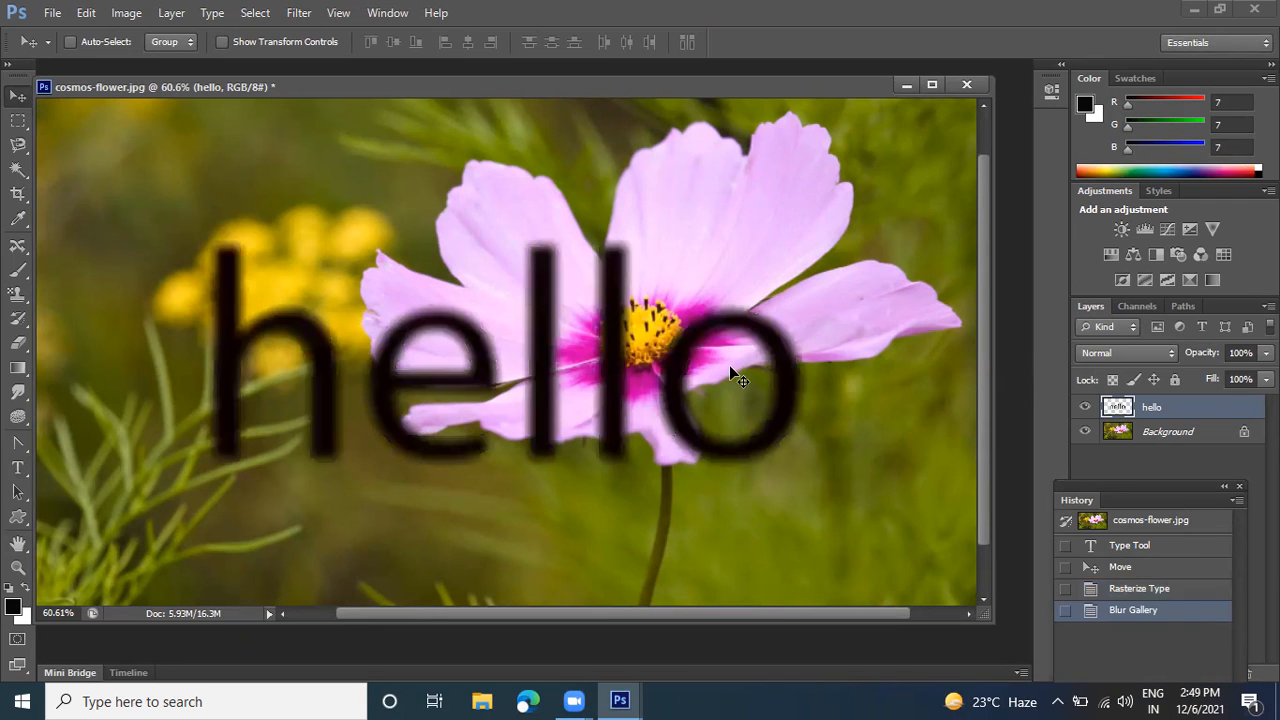
Apply a 15 px Iris Blur to the "hello" layer, moving its ellipse down and slightly left and shrinking it around the text
click(299, 12)
mouse_move(508, 207)
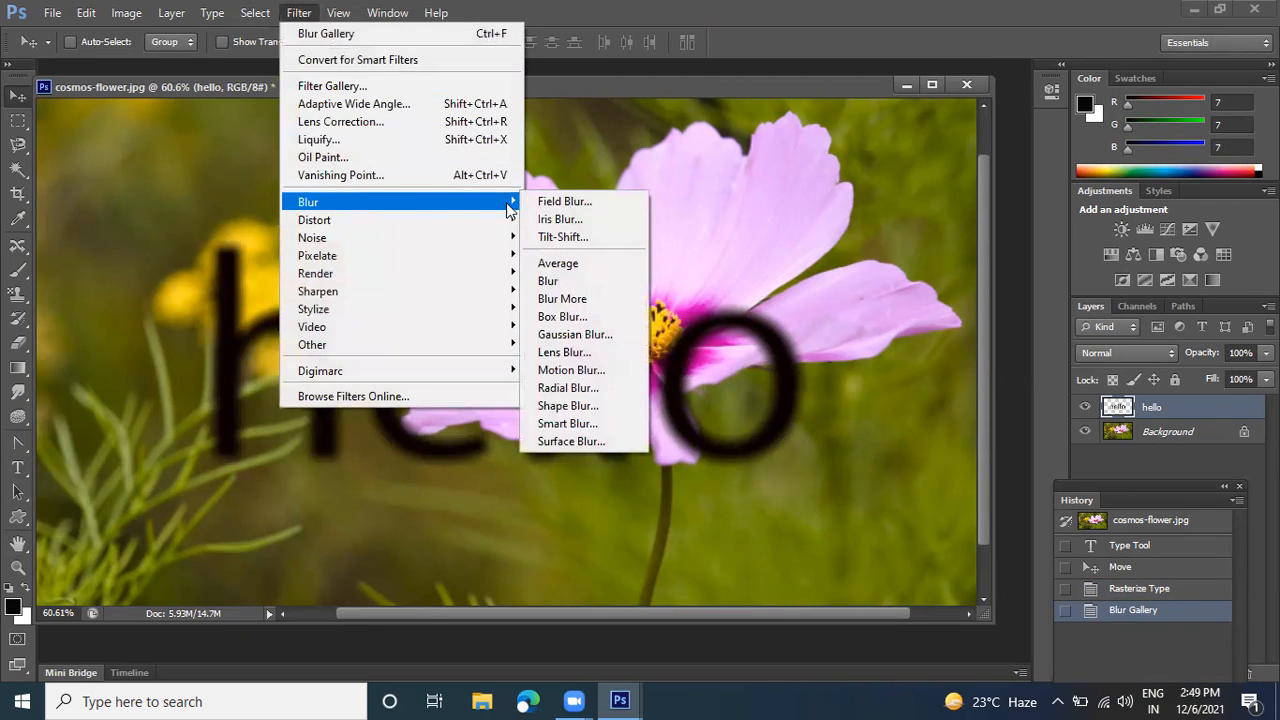
click(561, 219)
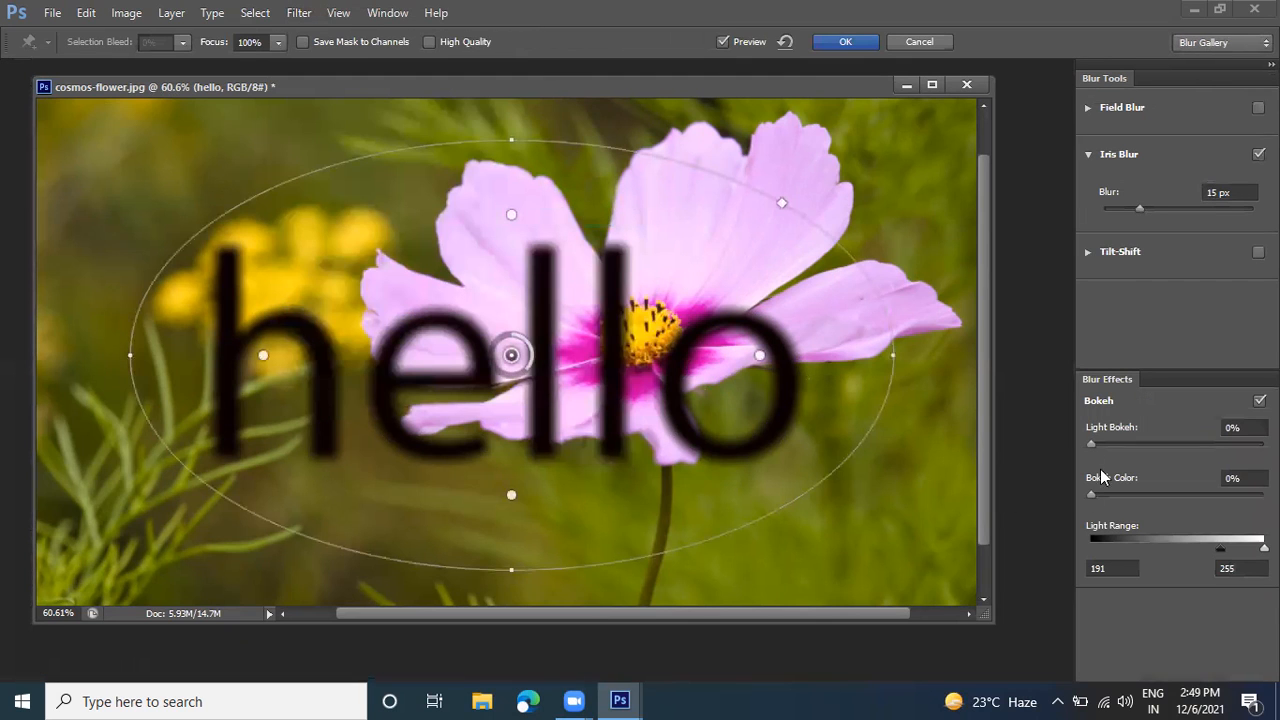
drag(511, 355, 490, 413)
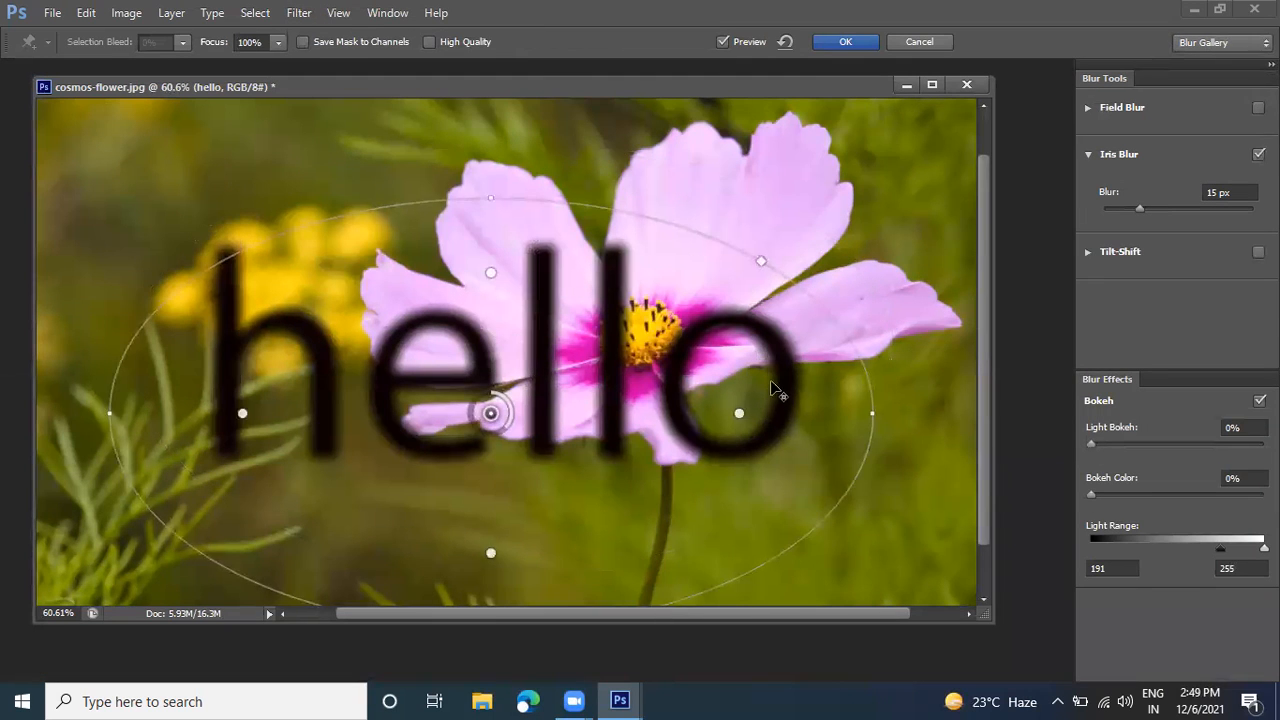
drag(789, 246, 735, 333)
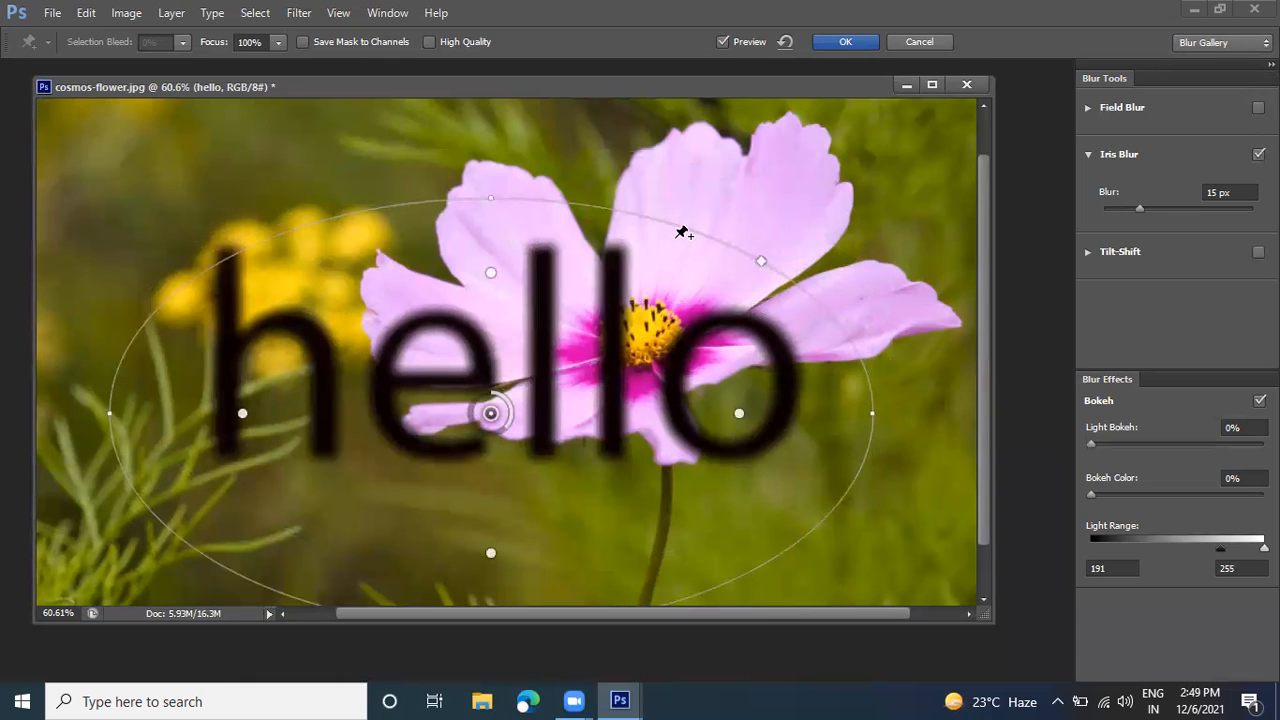
drag(694, 226, 690, 278)
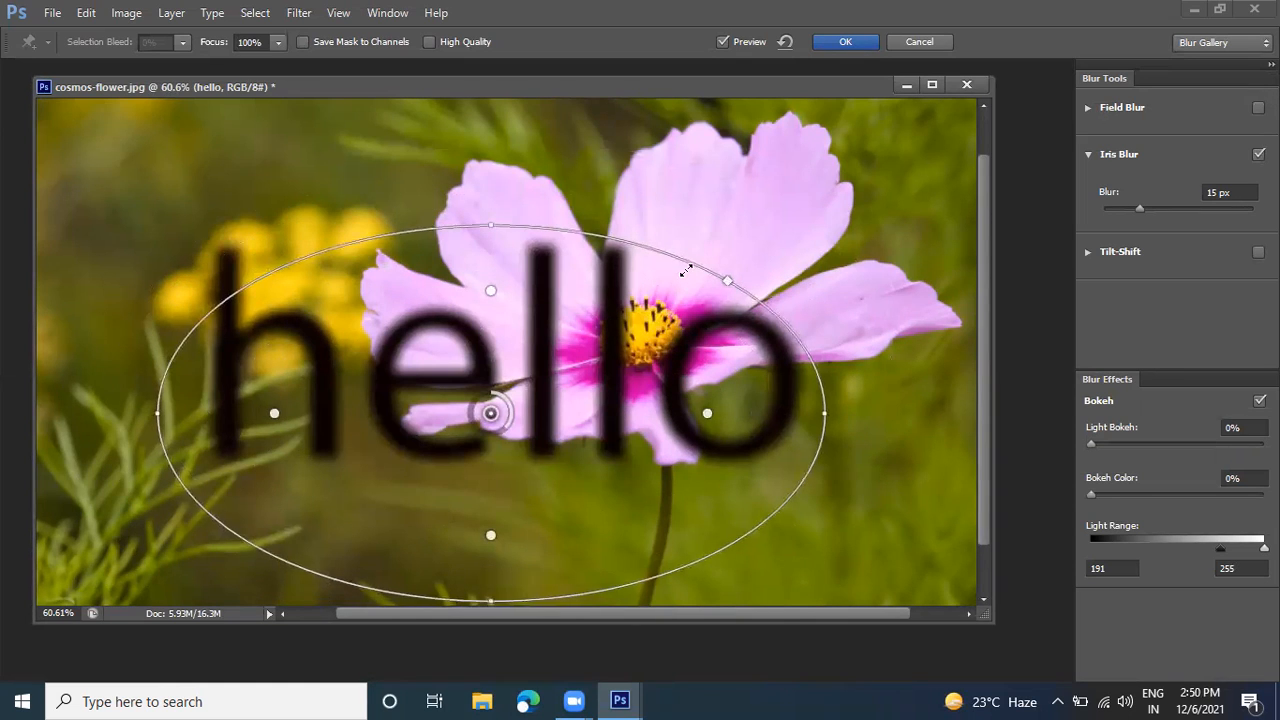
click(838, 43)
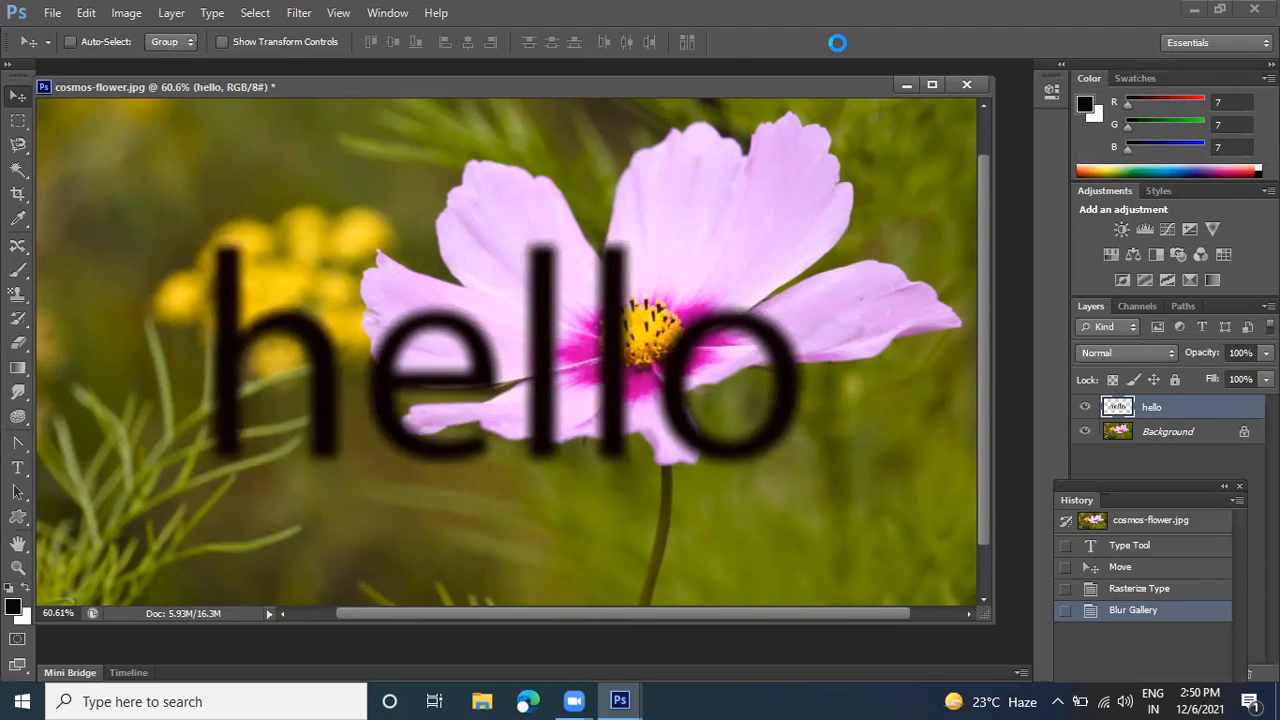
key(ctrl+f)
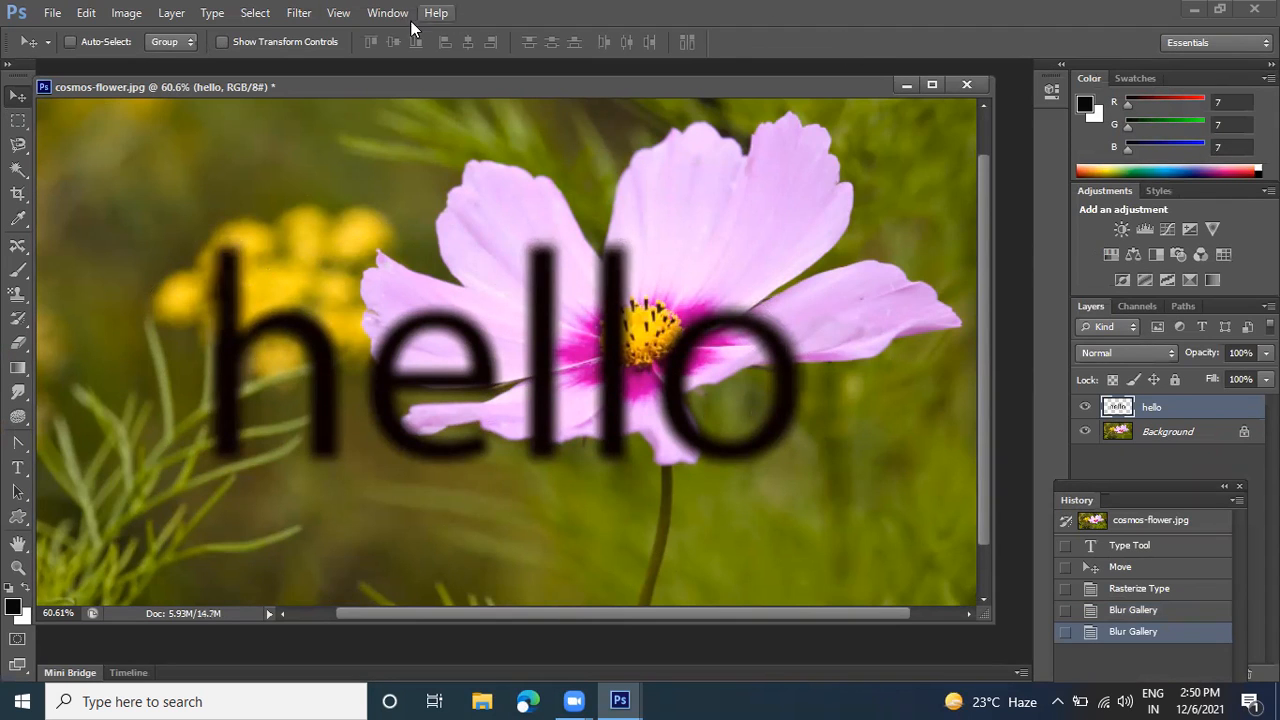
Apply a 15 px Tilt-Shift blur to the "hello" layer with the focus band rotated clockwise and Light Bokeh at 14%
click(298, 13)
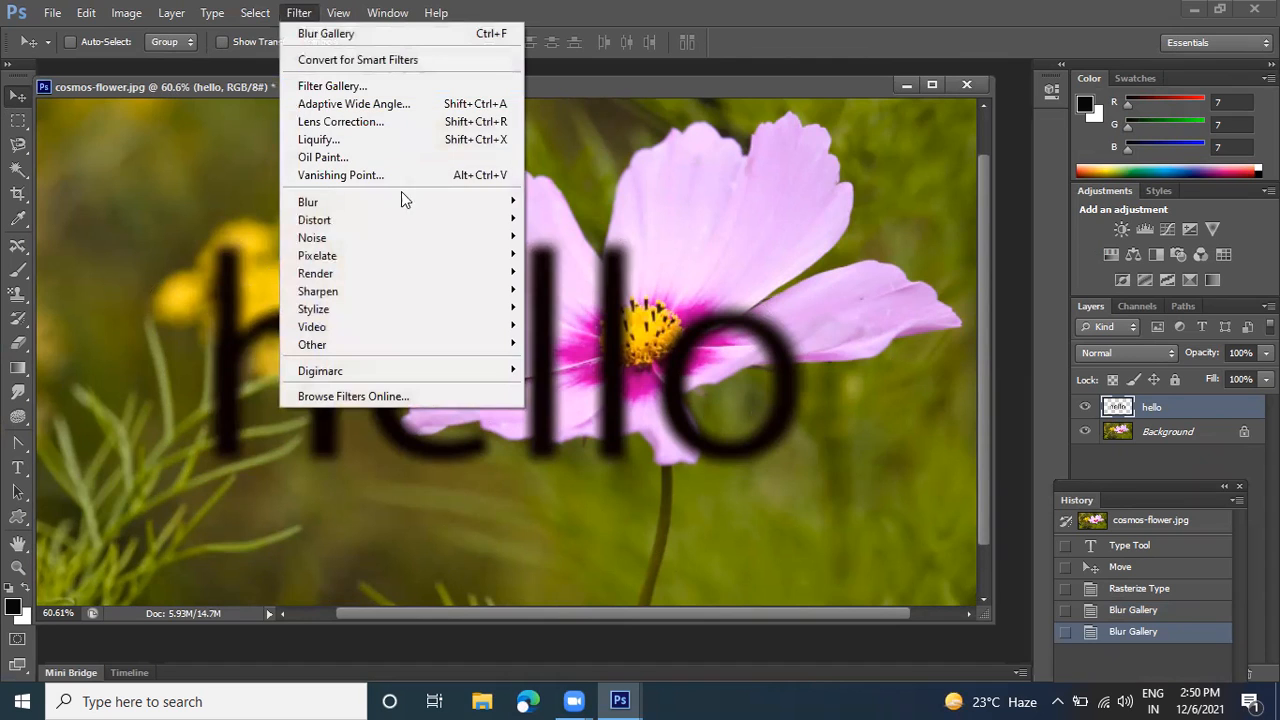
mouse_move(430, 204)
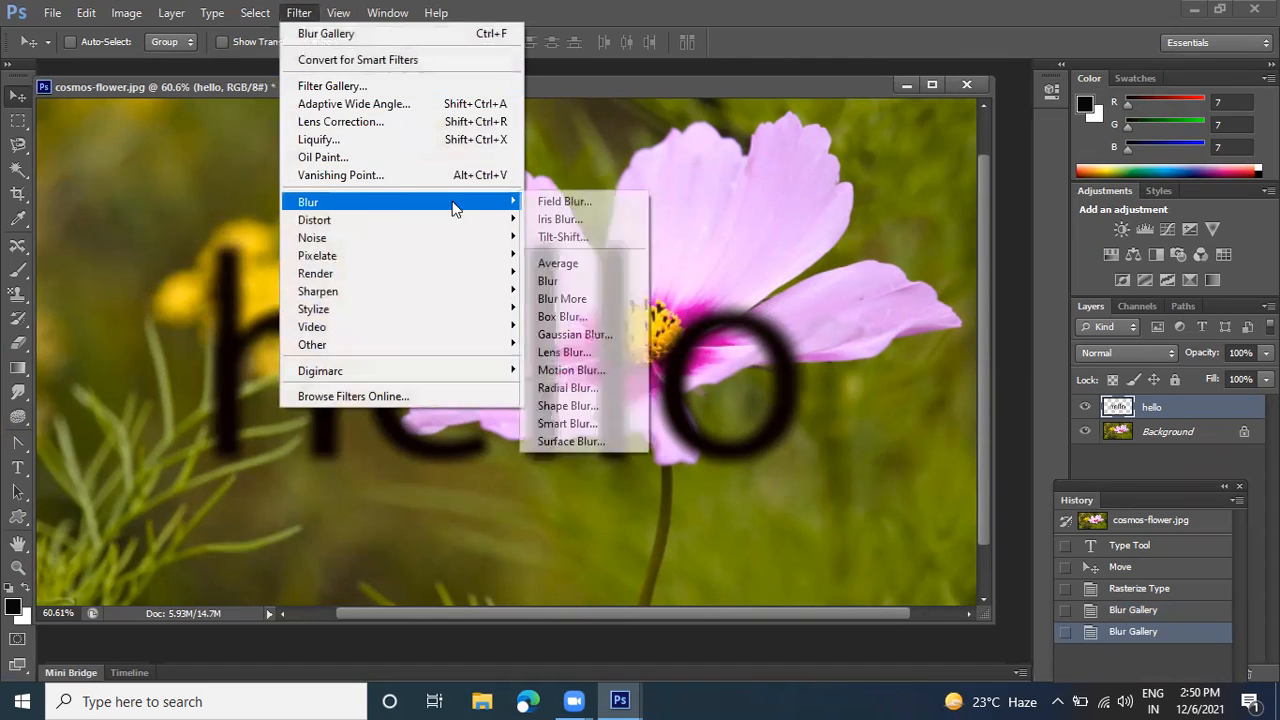
click(560, 237)
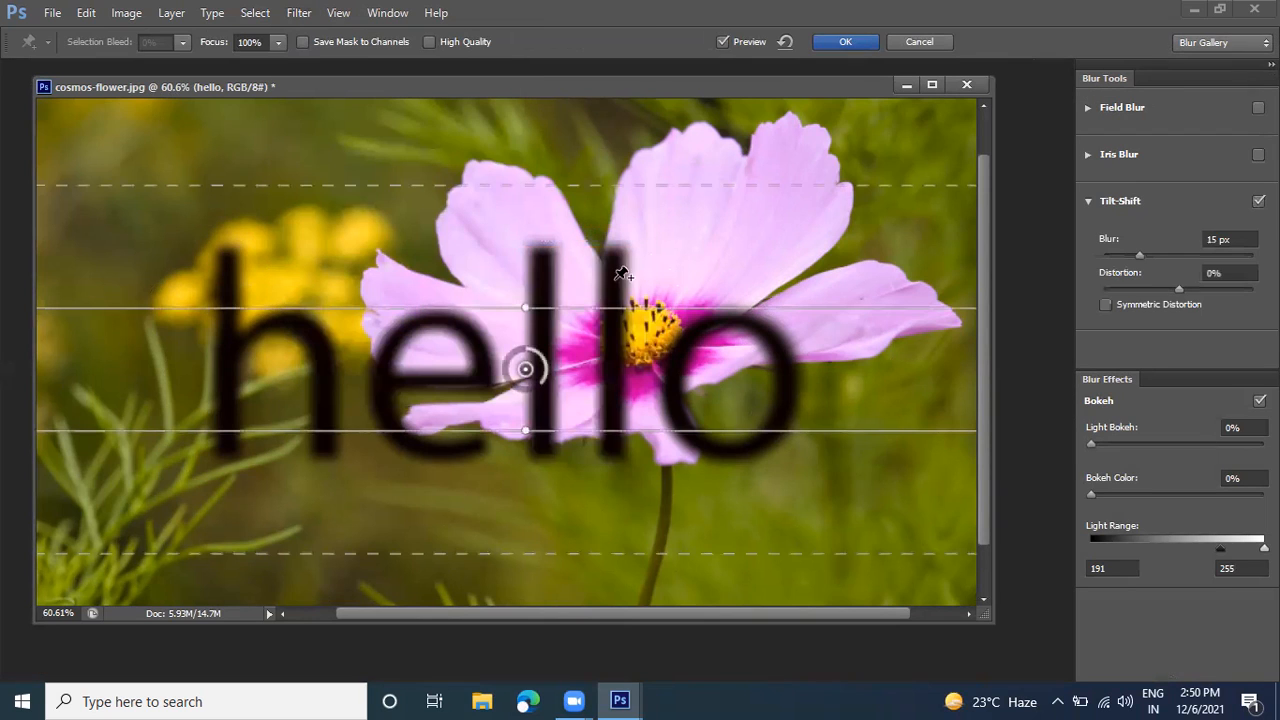
drag(552, 308, 557, 256)
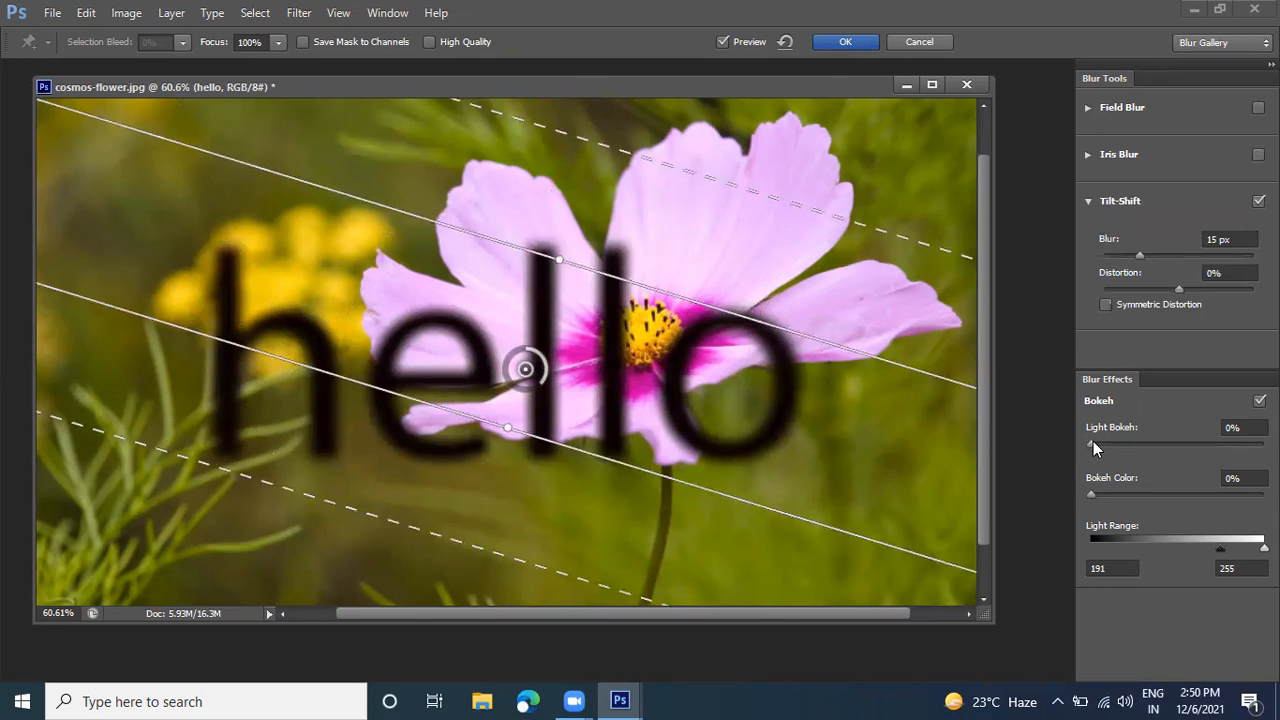
drag(1093, 441, 1117, 441)
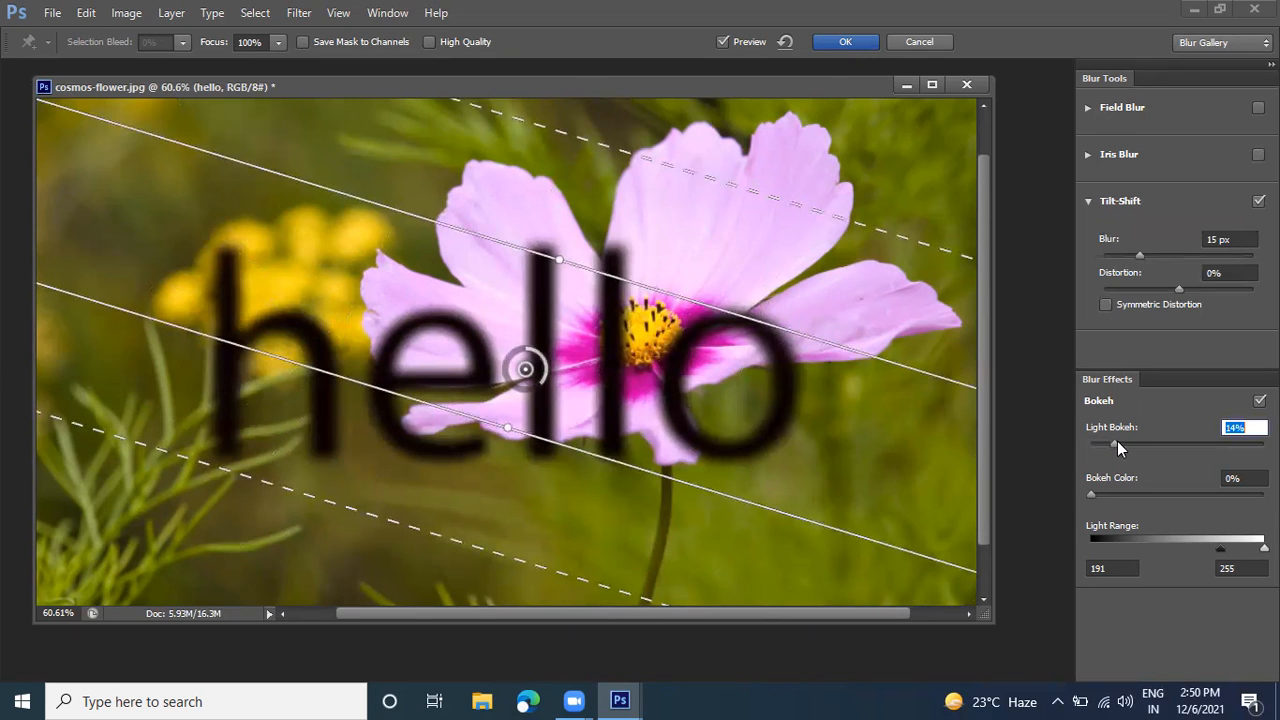
click(834, 47)
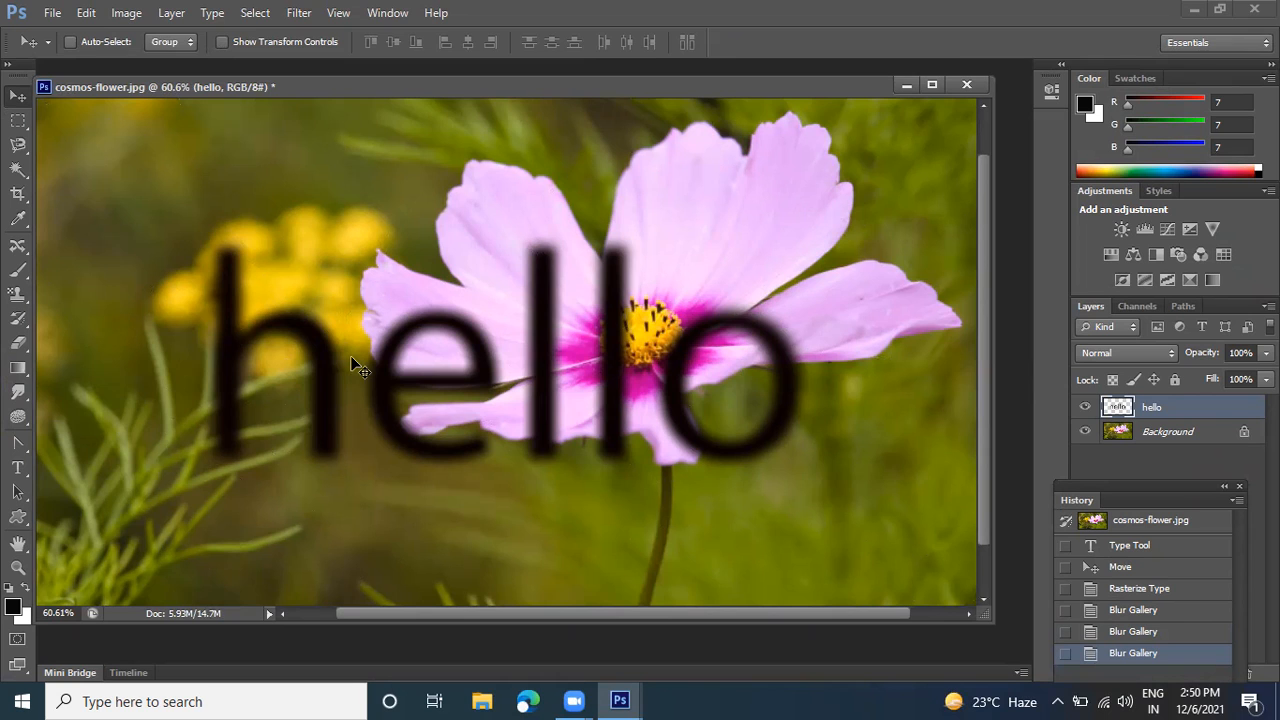
click(316, 14)
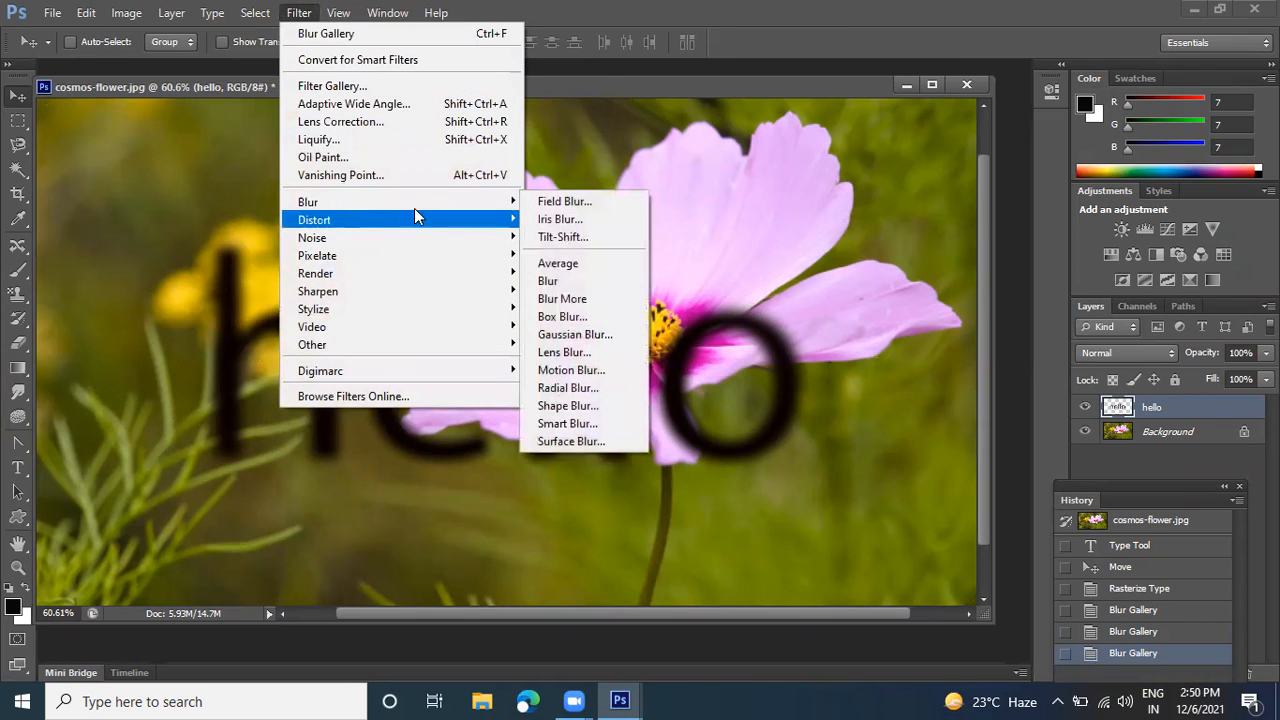
mouse_move(478, 204)
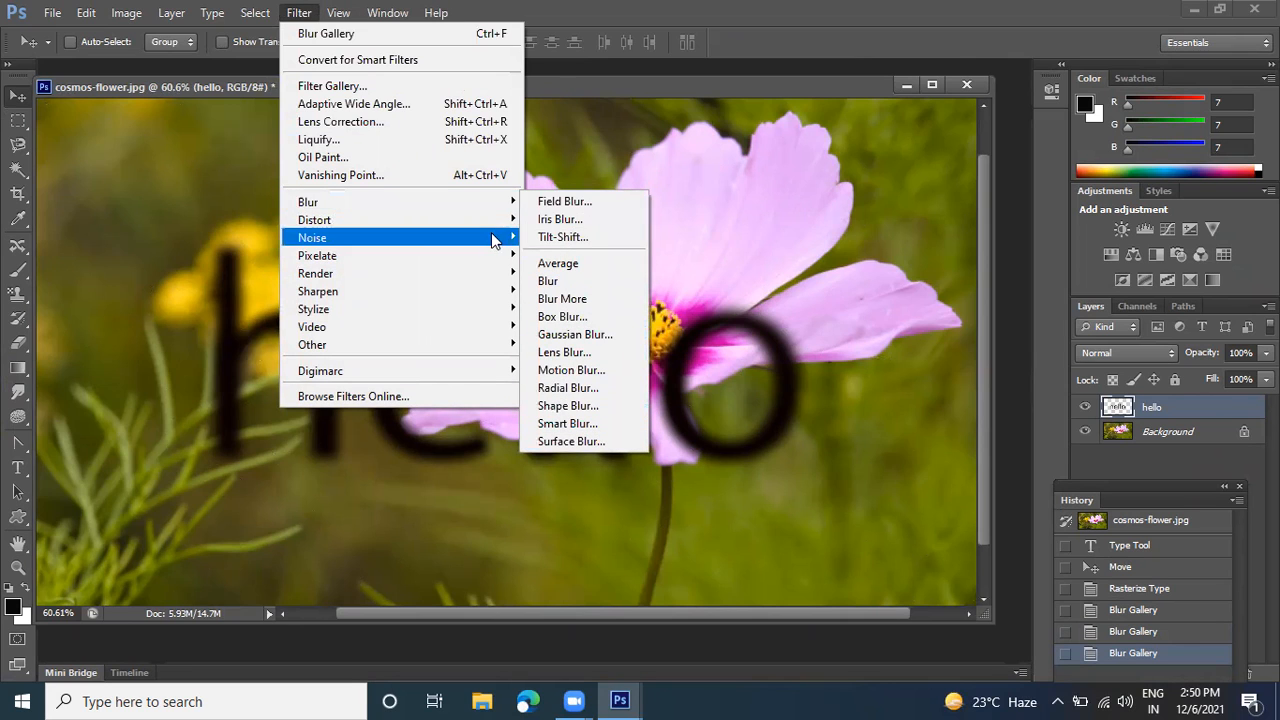
mouse_move(490, 229)
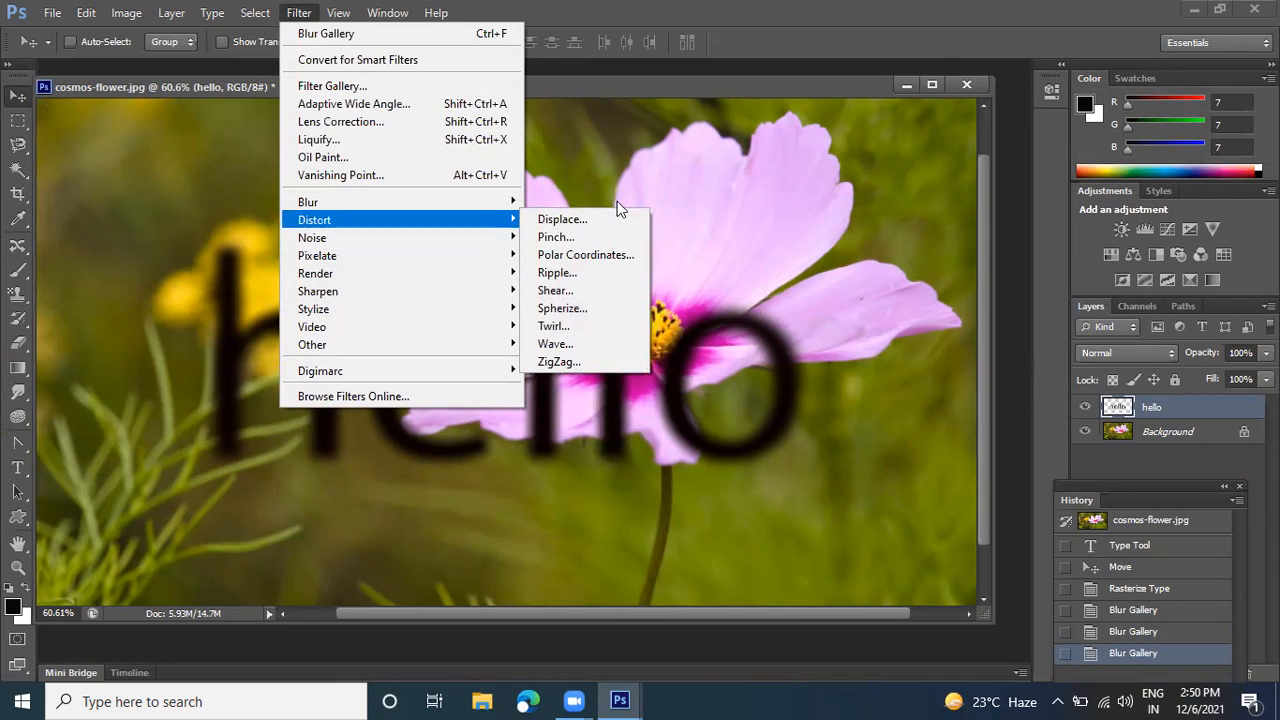
click(652, 180)
click(299, 13)
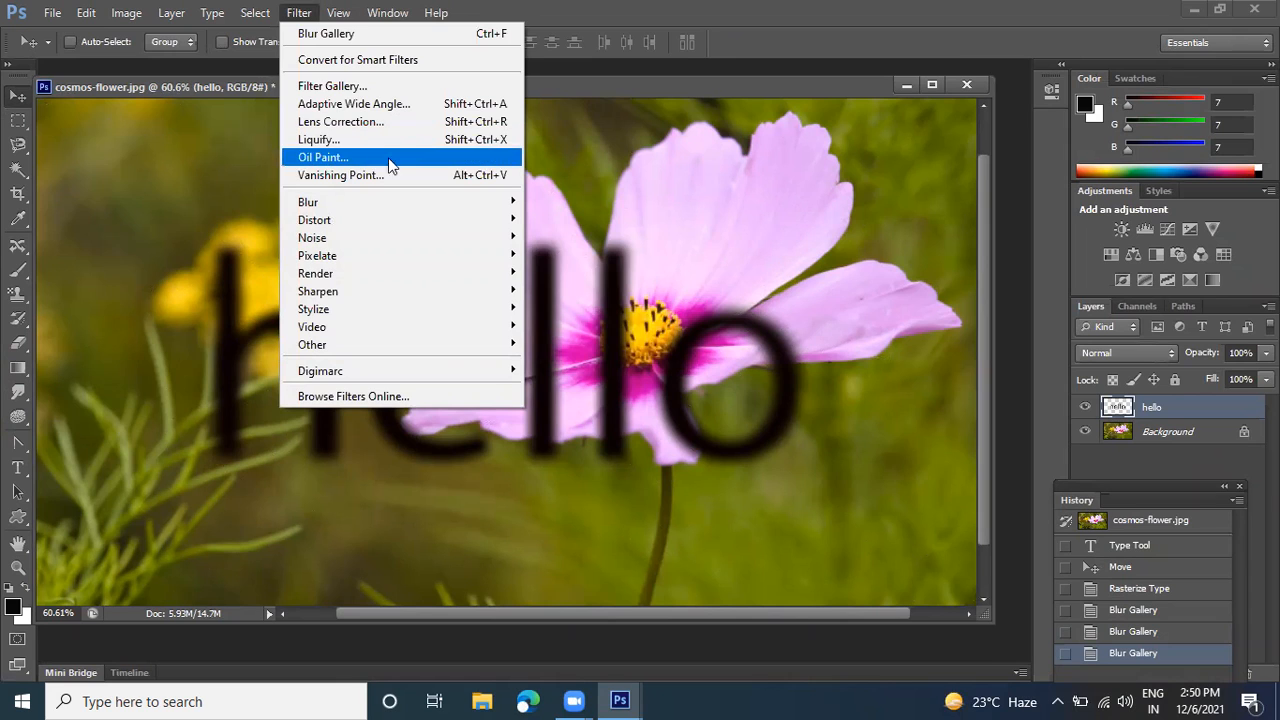
Shift the document window slightly right and revert the image to its original cosmos-flower.jpg history snapshot
drag(675, 88, 686, 88)
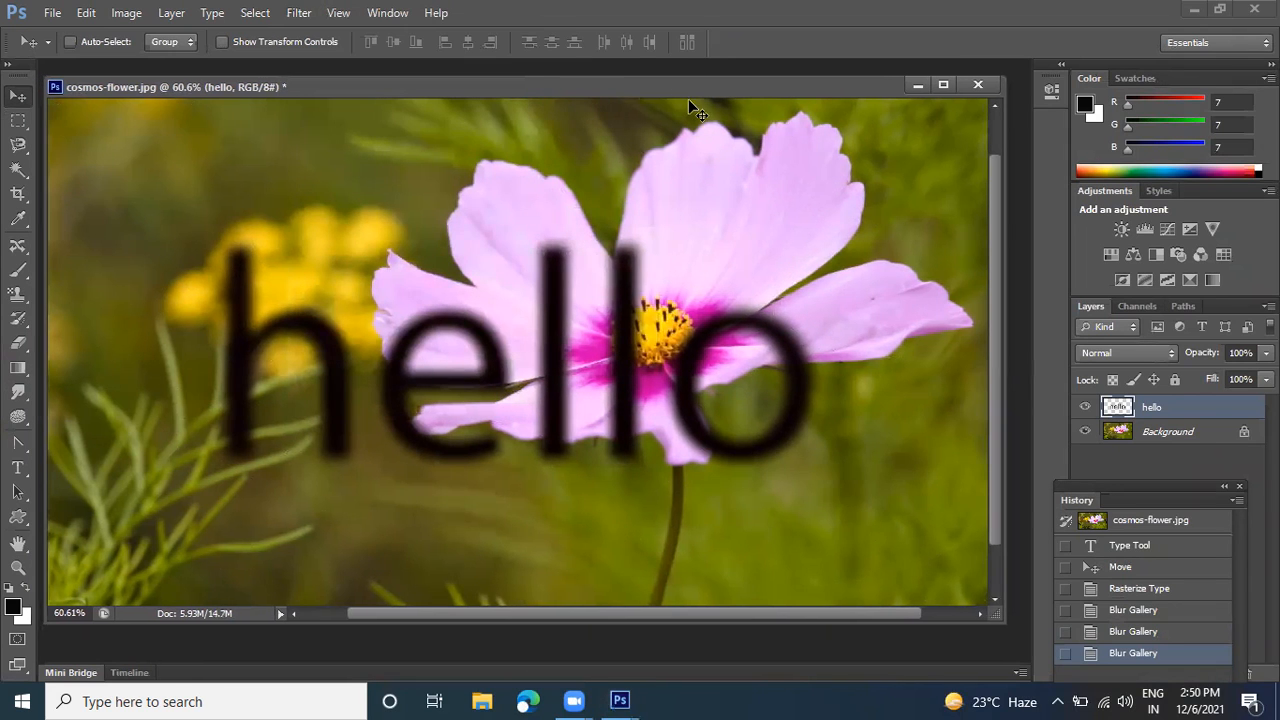
click(1133, 517)
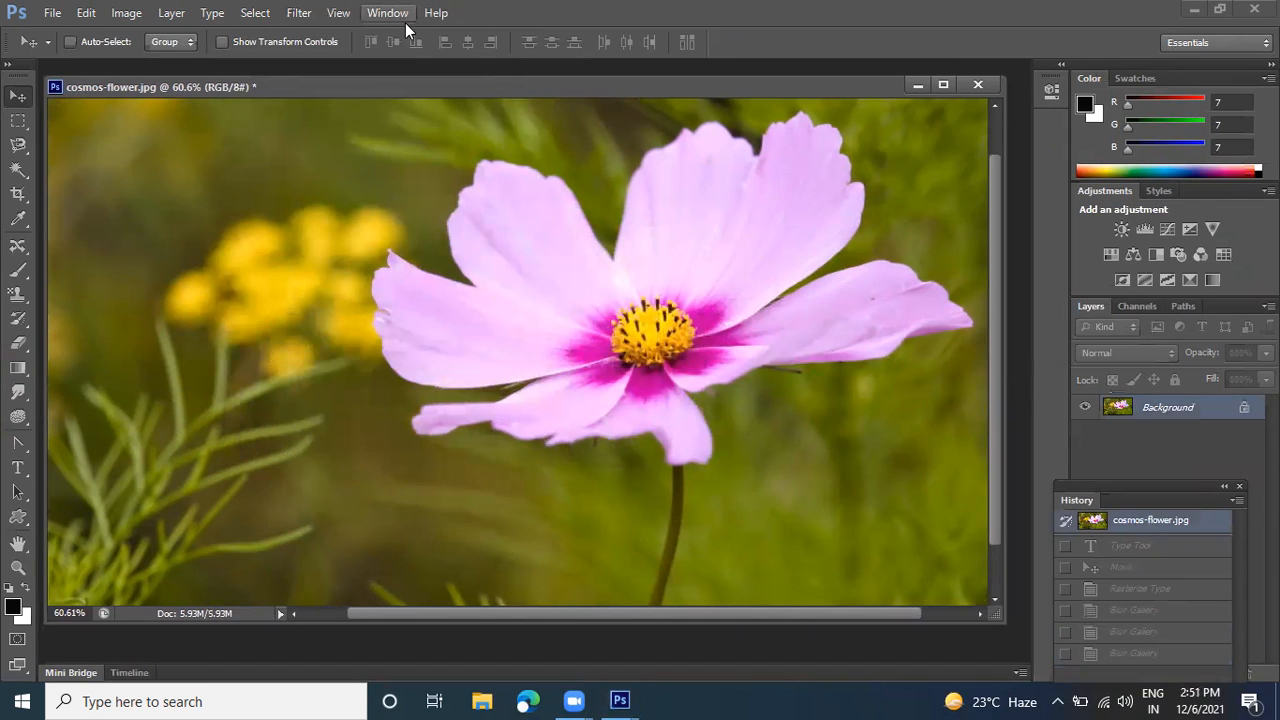